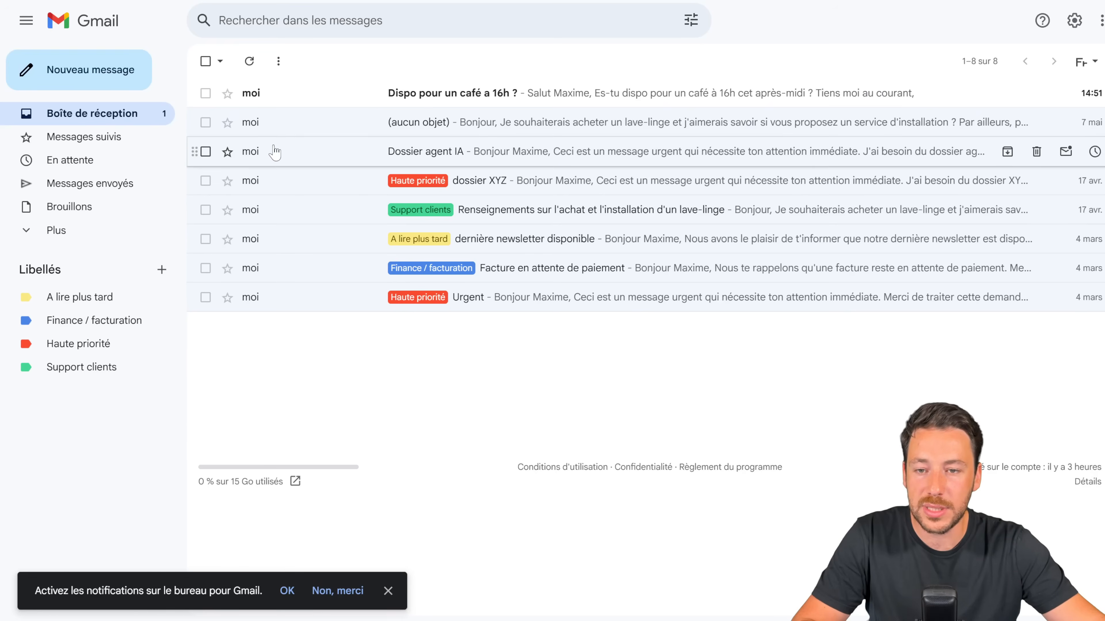
# Step: Open and read the Gmail email 'Dispo pour un café a 16h ?'
pyautogui.click(263, 93)
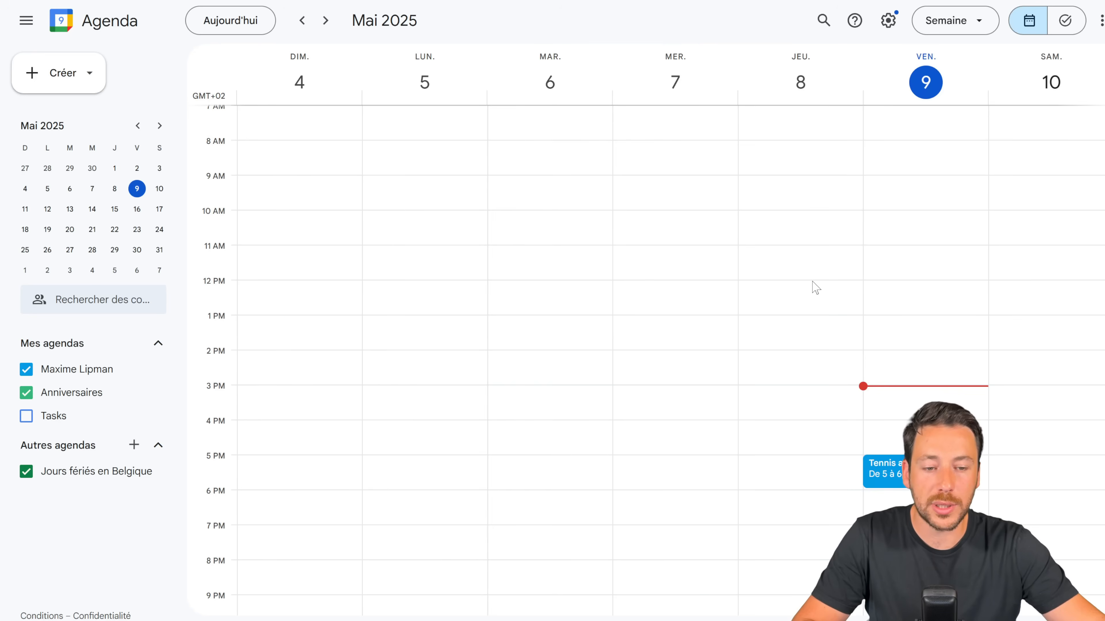
pyautogui.scroll(-2, 887, 317)
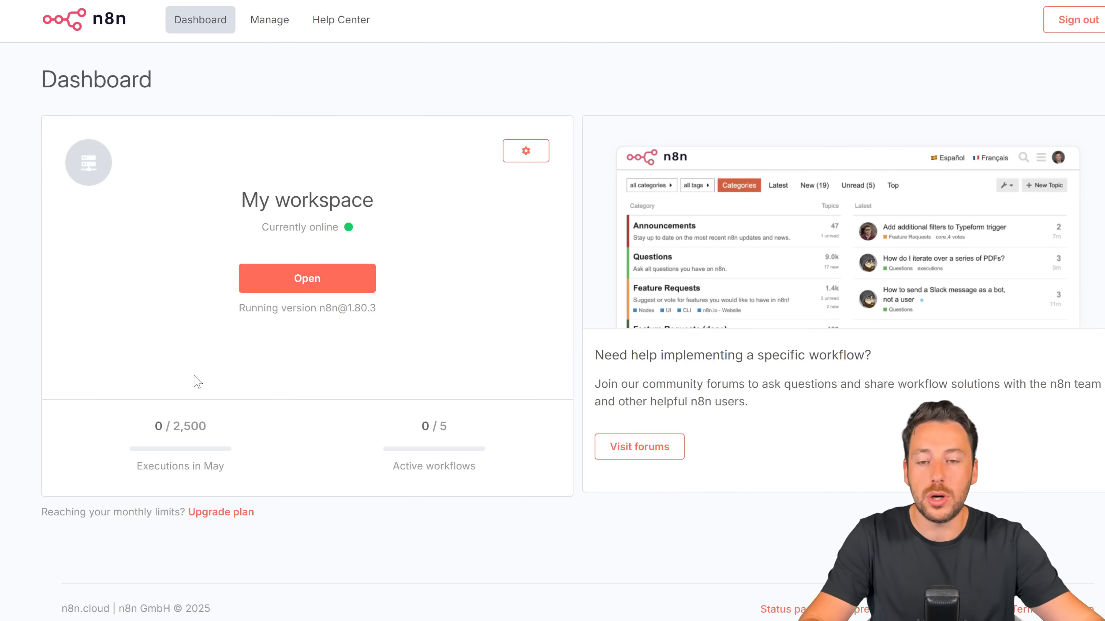
# Step: Open My workspace, create the empty workflow My workflow 4 and start choosing its trigger
pyautogui.click(308, 286)
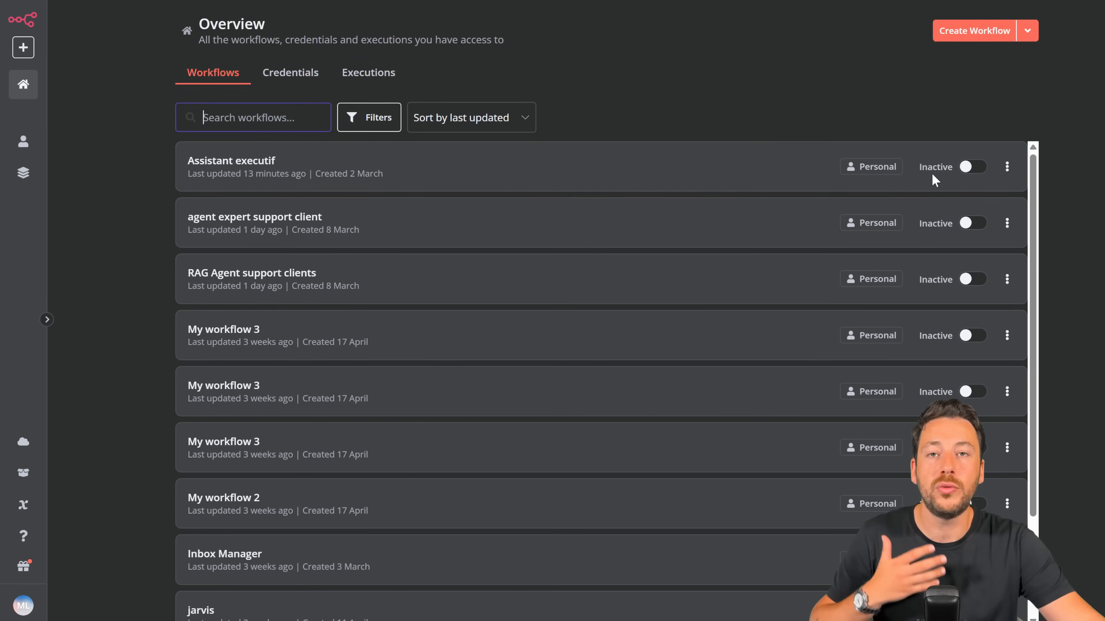
pyautogui.click(966, 42)
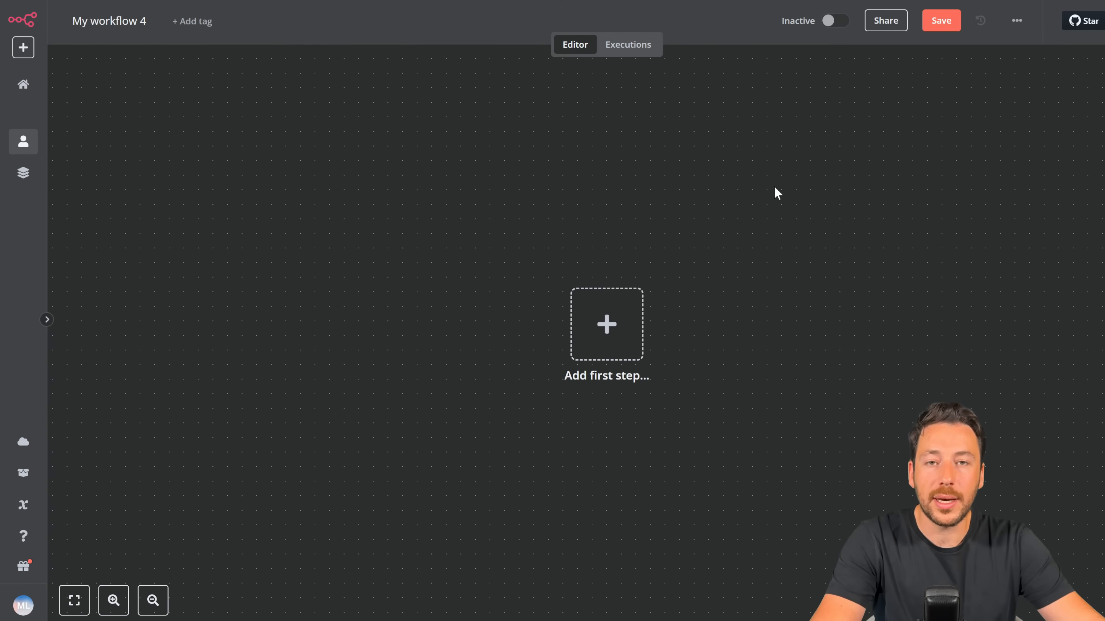
pyautogui.scroll(-1, 773, 186)
pyautogui.hscroll(3, 773, 186)
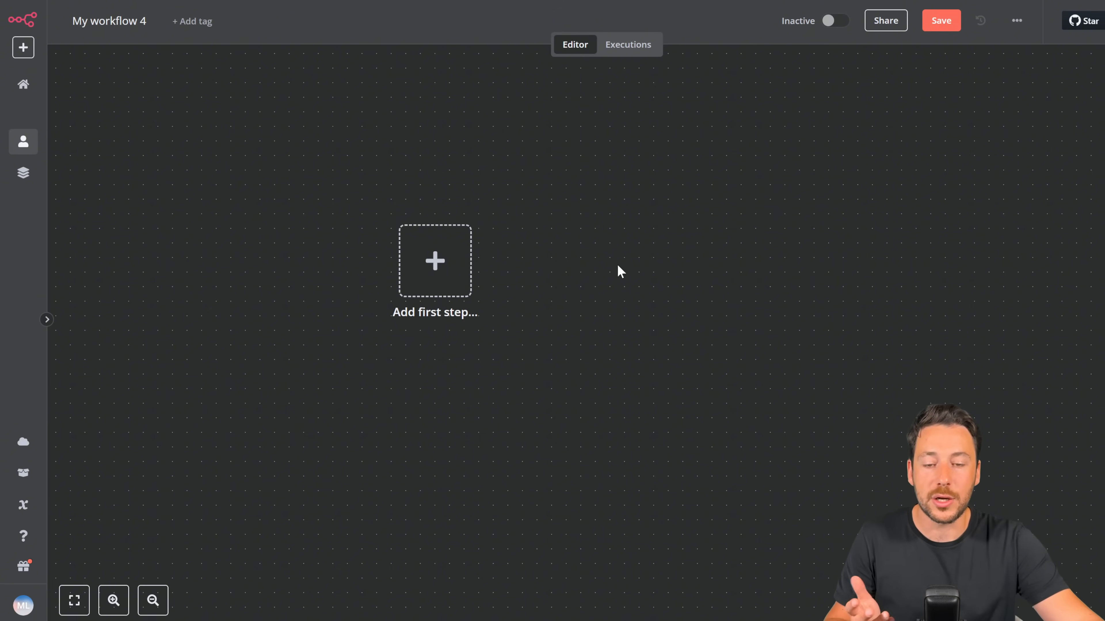
pyautogui.click(437, 263)
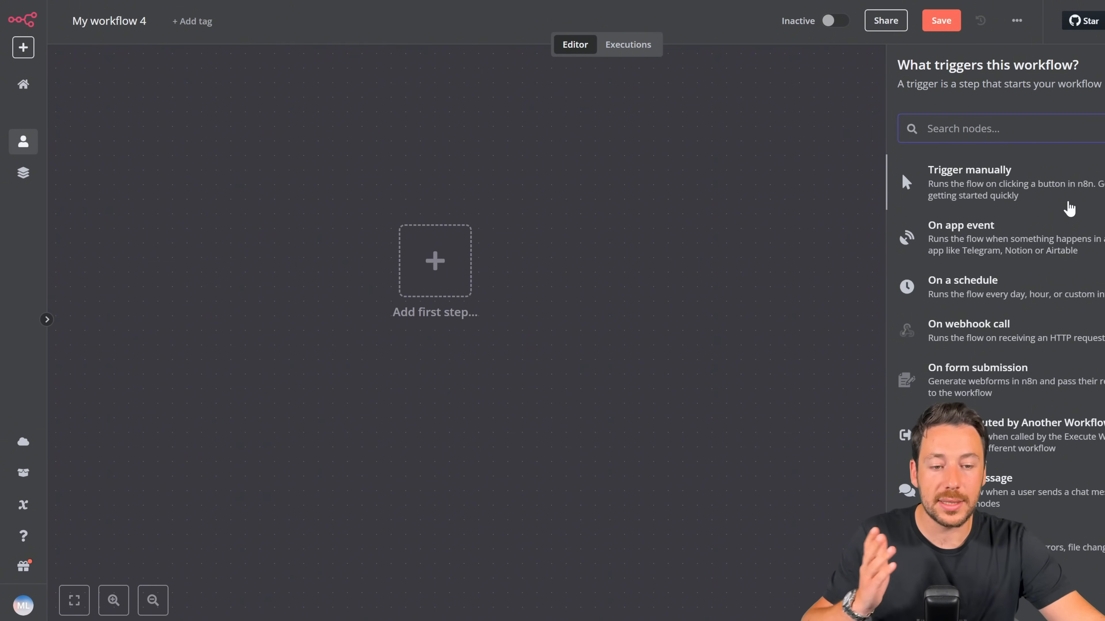
# Step: Add a Telegram Trigger that fires On message
pyautogui.write('te')
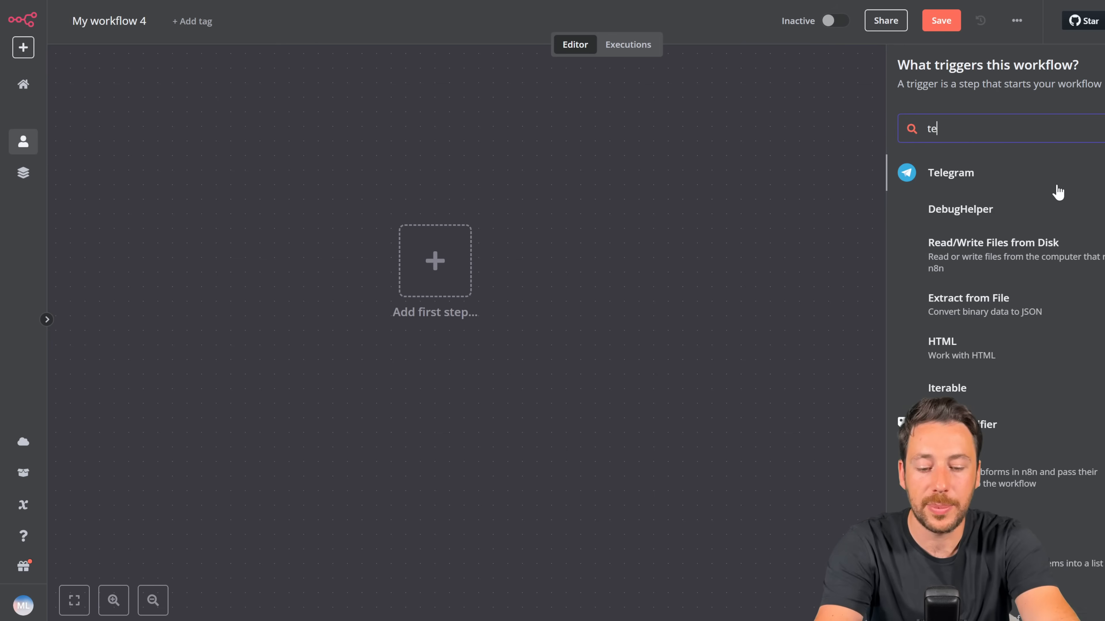
pyautogui.write('le')
pyautogui.click(1038, 172)
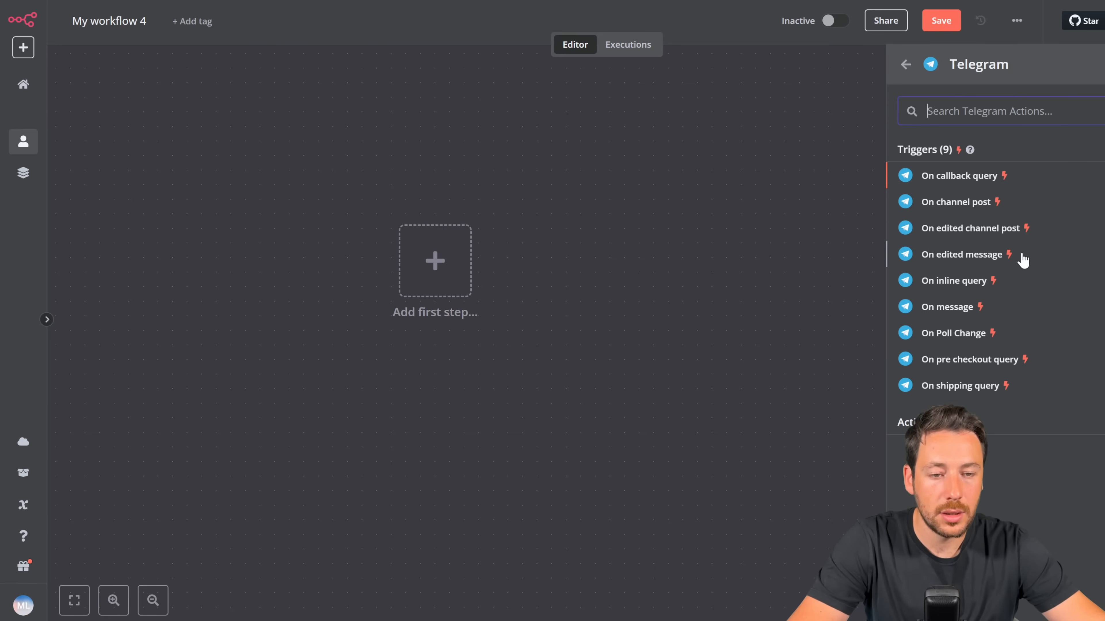
pyautogui.click(954, 310)
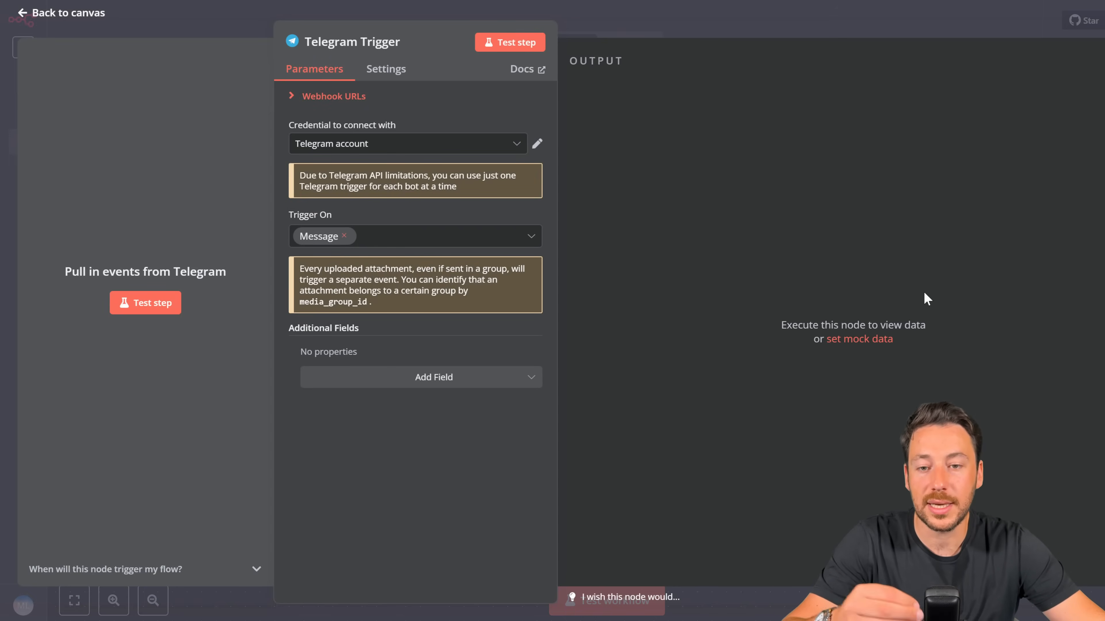
# Step: Start a new Telegram account 2 credential from the trigger's credential dropdown
pyautogui.click(481, 151)
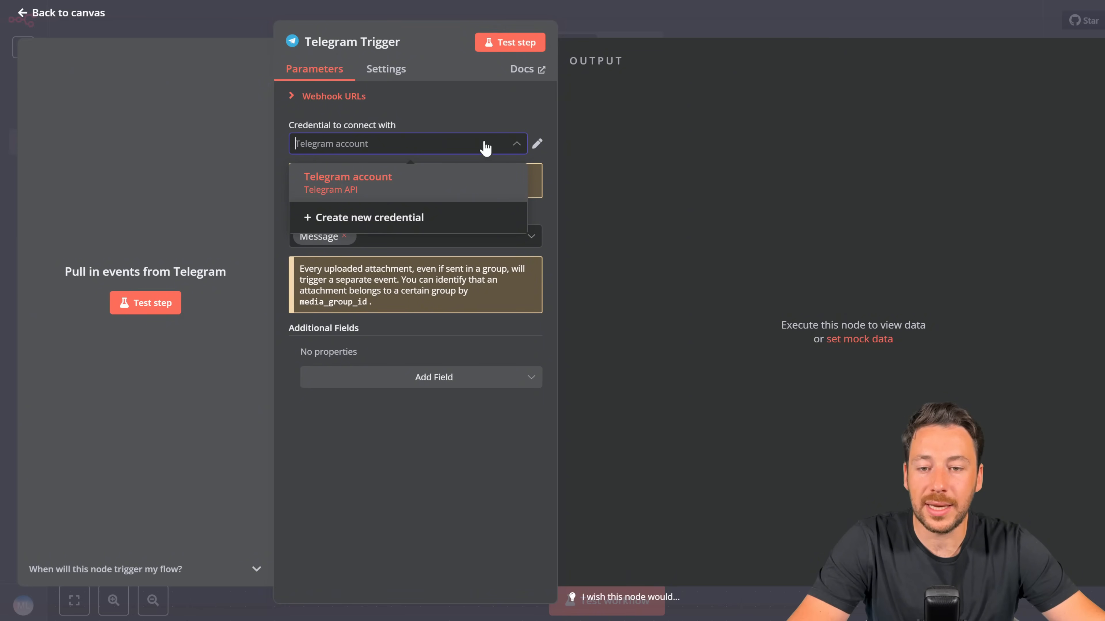
pyautogui.click(464, 175)
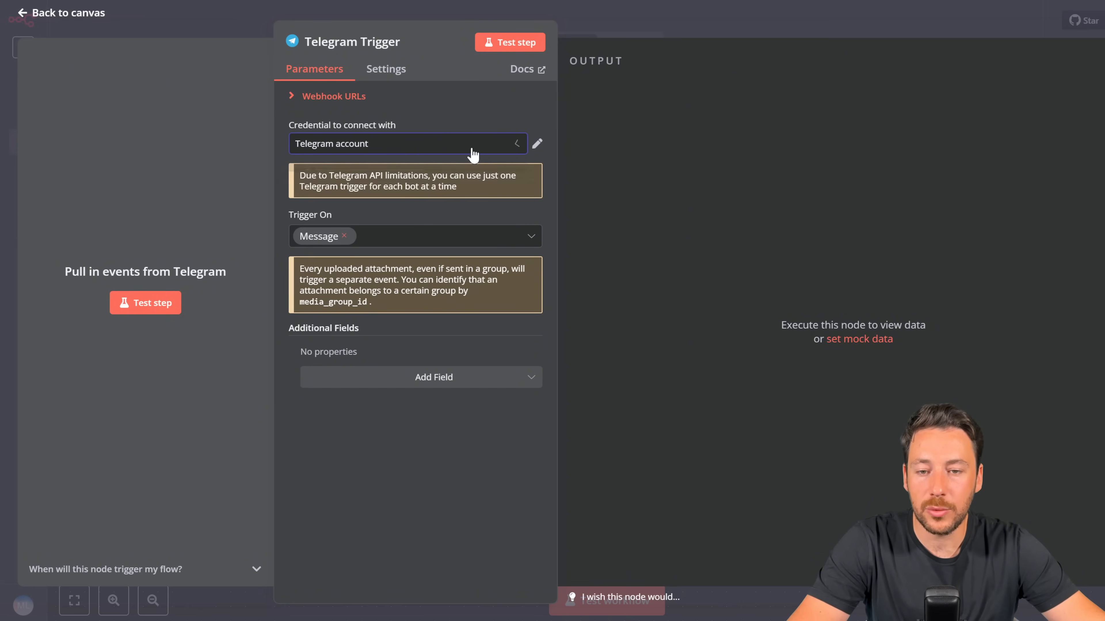
pyautogui.click(439, 151)
pyautogui.click(397, 218)
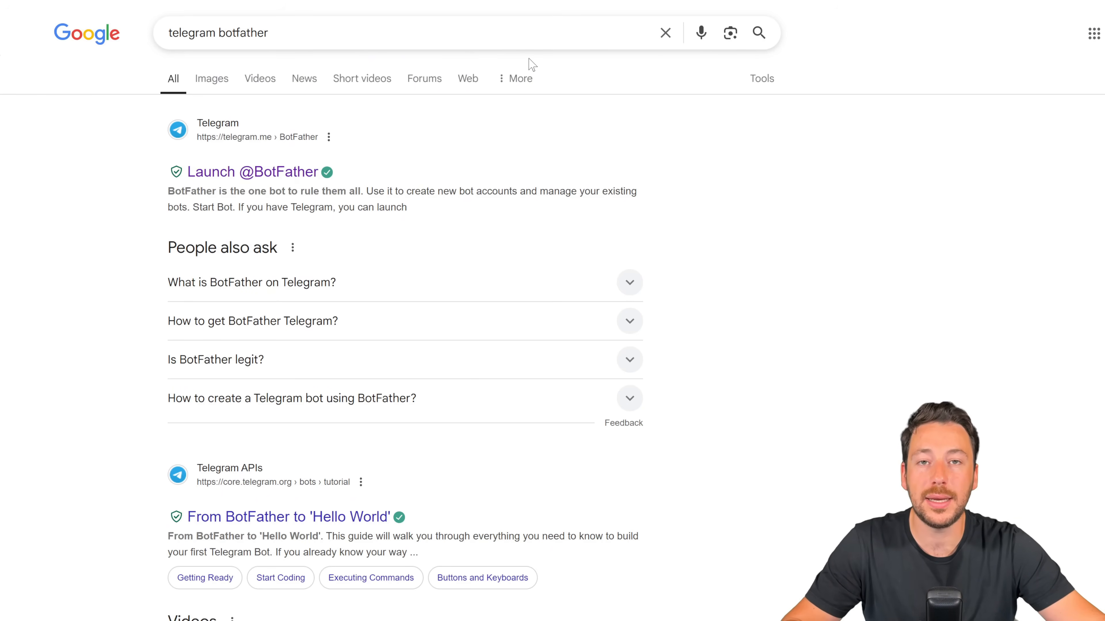
# Step: Copy the Assistant perso bot's HTTP API token from BotFather and reopen the Telegram Trigger
pyautogui.click(264, 173)
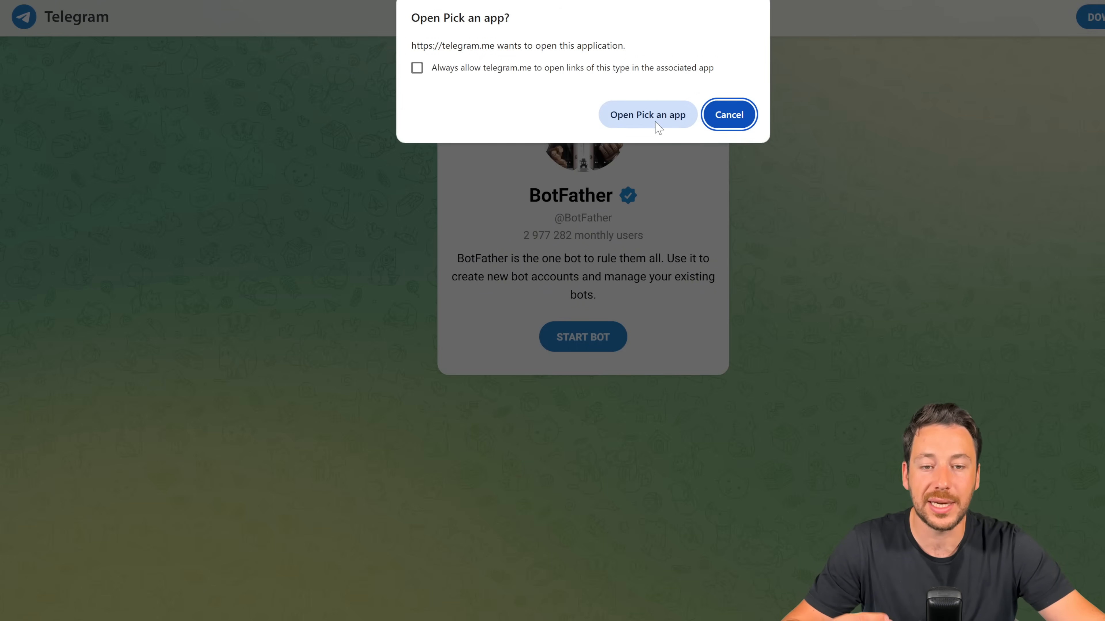
pyautogui.hotkey('alt', 'Tab')
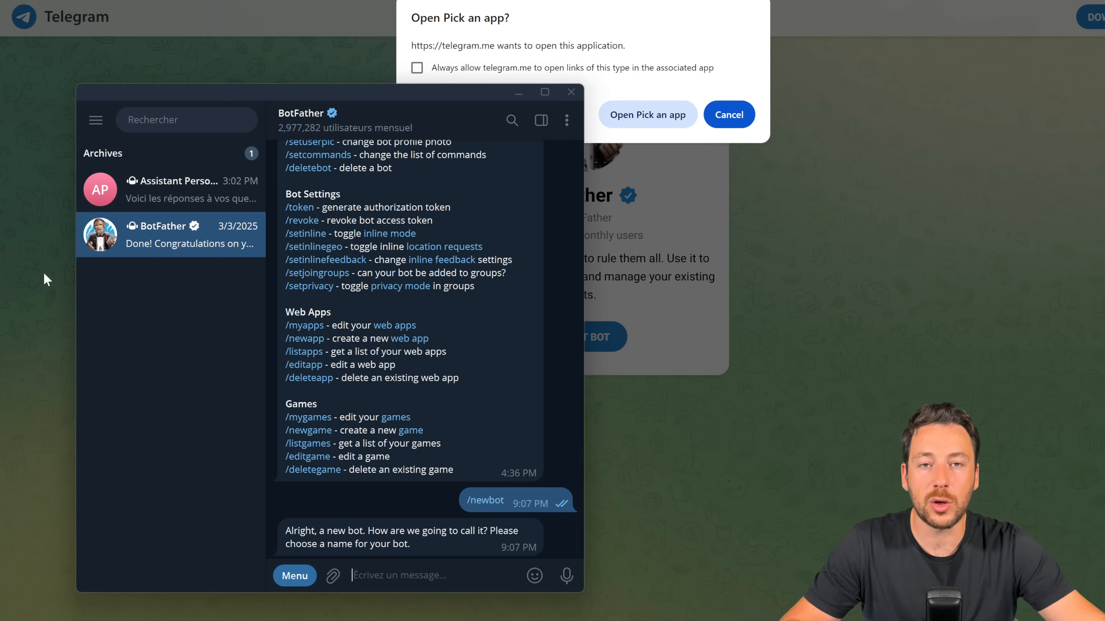
pyautogui.scroll(6, 384, 243)
pyautogui.scroll(1, 383, 237)
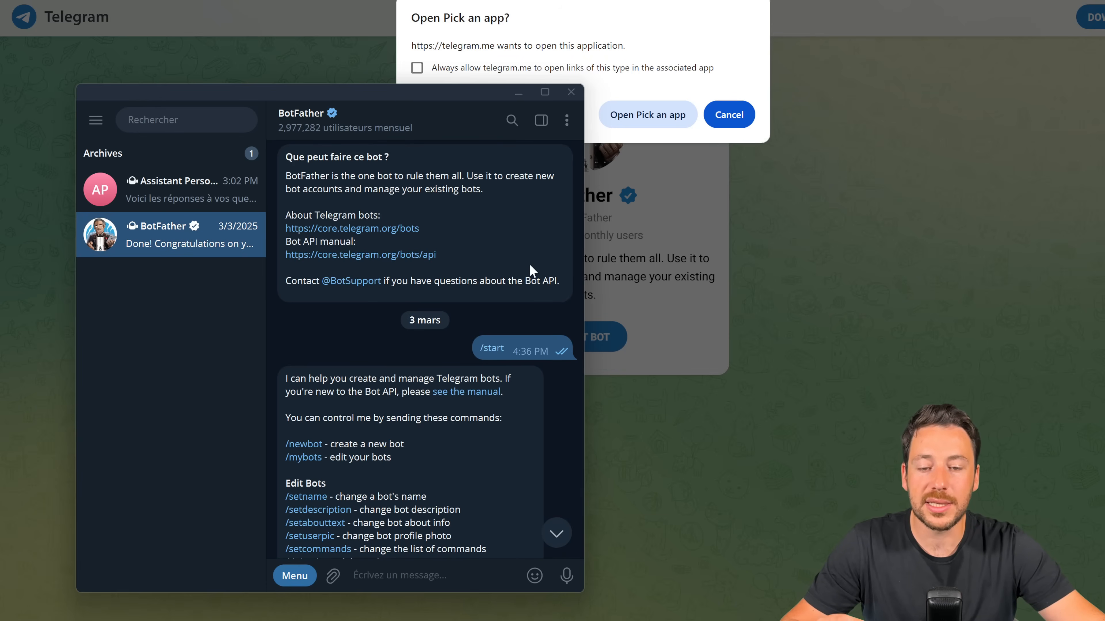
pyautogui.scroll(-3, 529, 272)
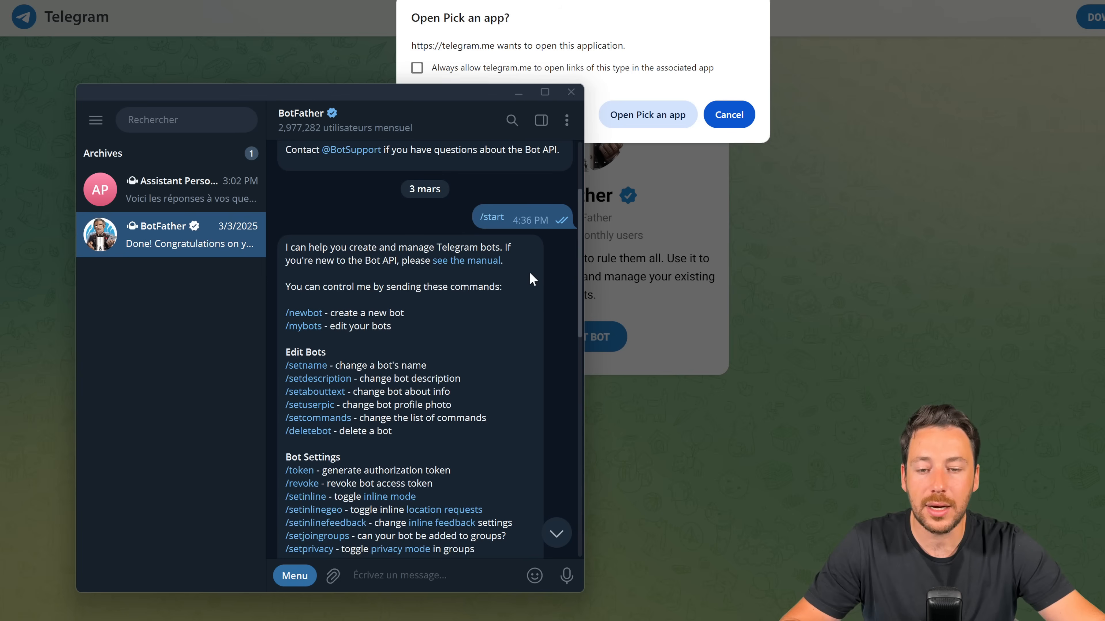
pyautogui.scroll(-8, 445, 289)
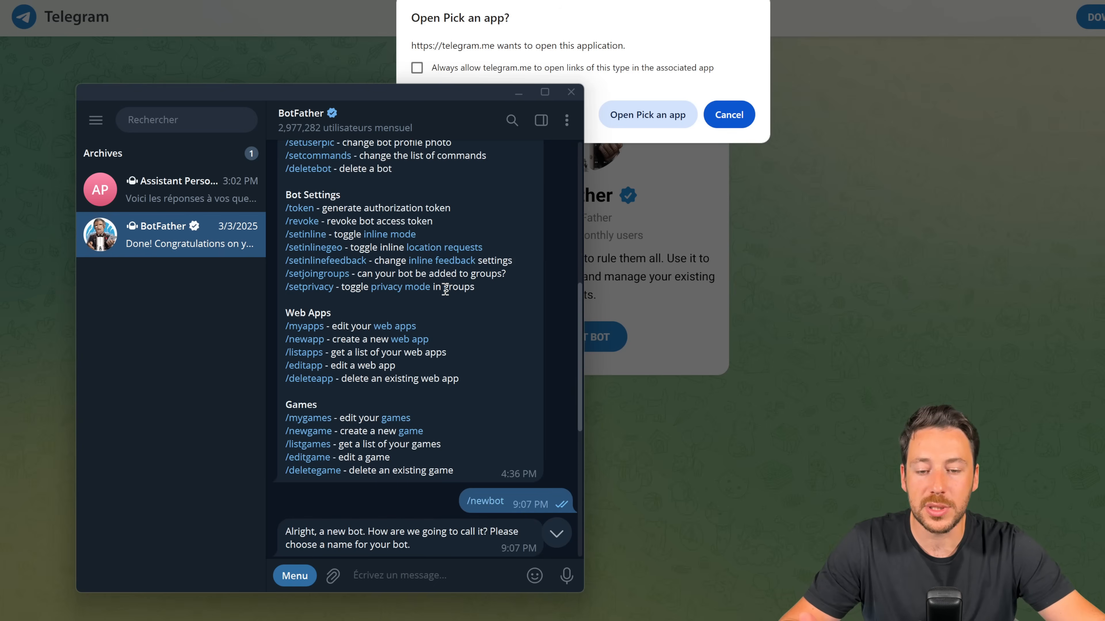
pyautogui.scroll(-2, 445, 289)
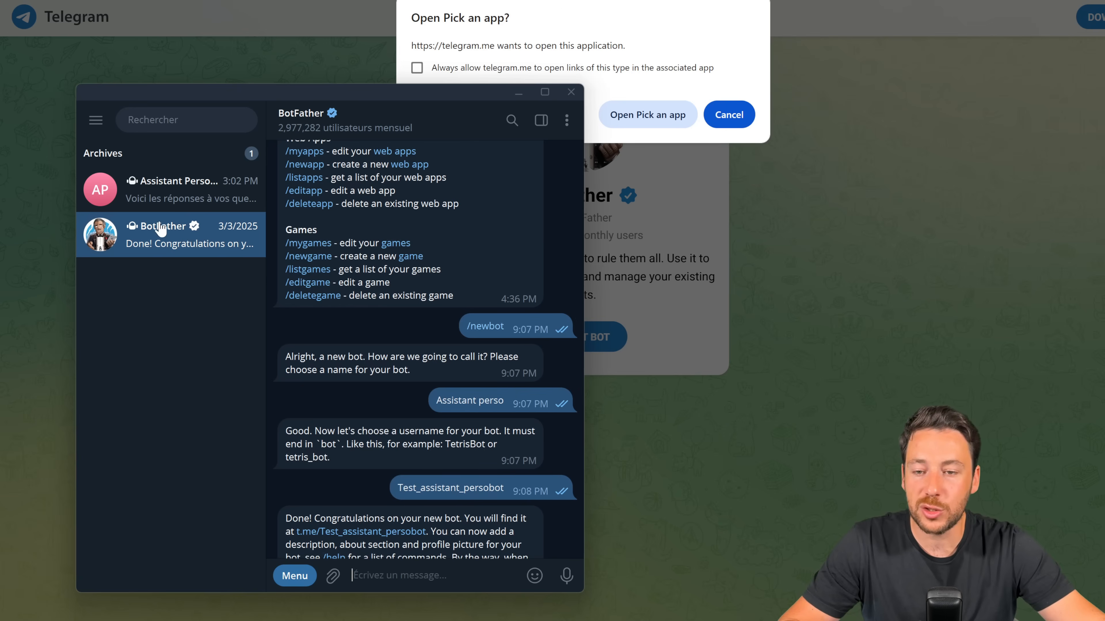
pyautogui.scroll(-2, 403, 283)
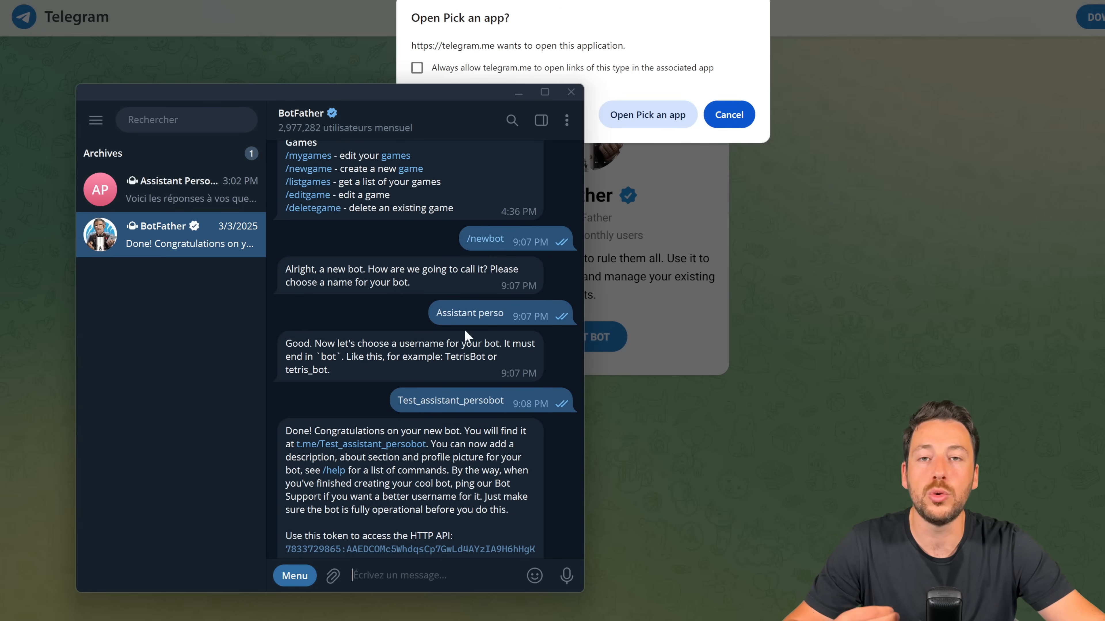
pyautogui.scroll(-1, 461, 327)
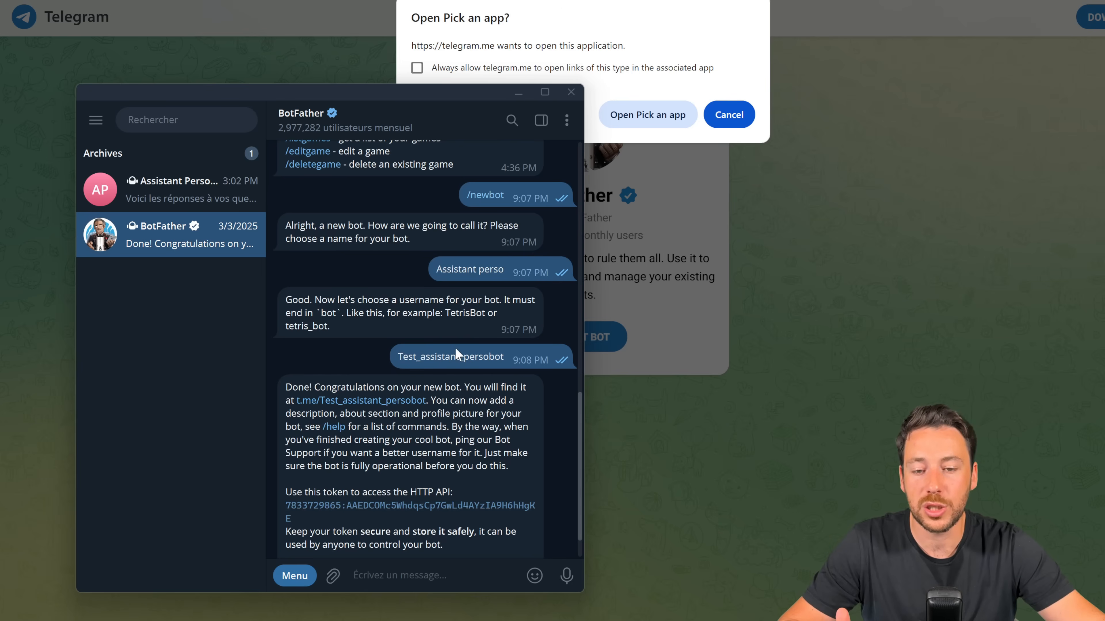
pyautogui.scroll(-1, 496, 366)
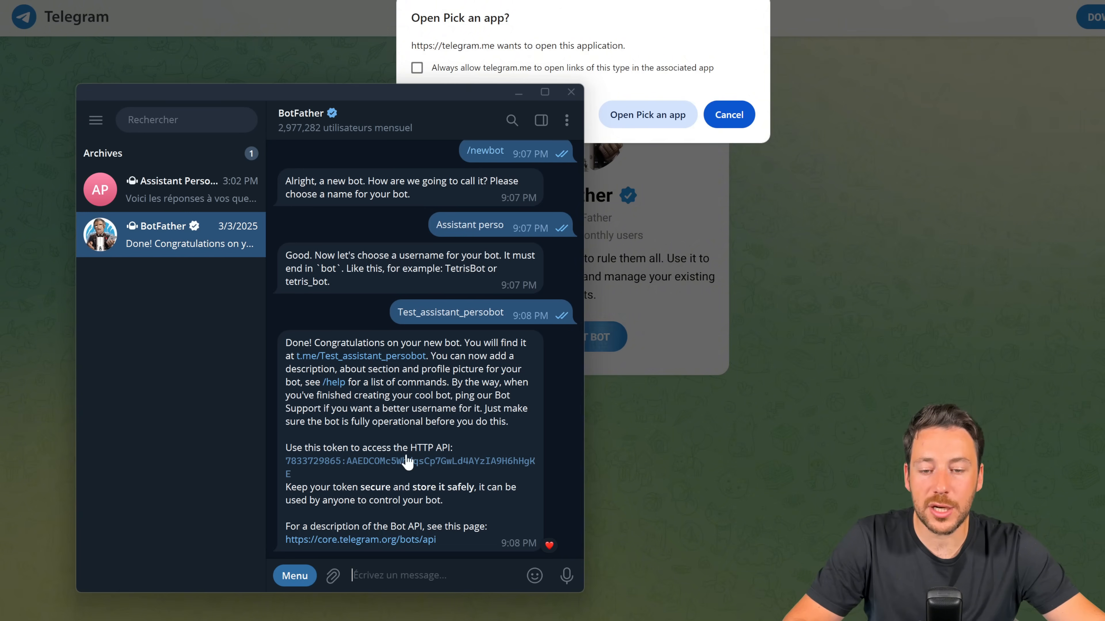
pyautogui.click(287, 466)
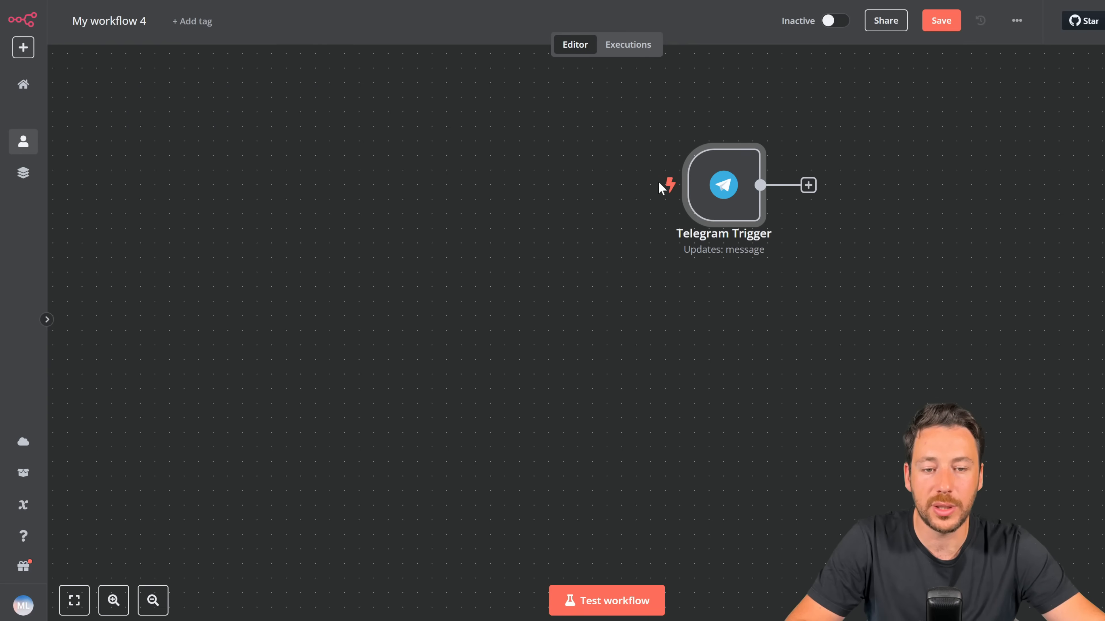
pyautogui.doubleClick(720, 198)
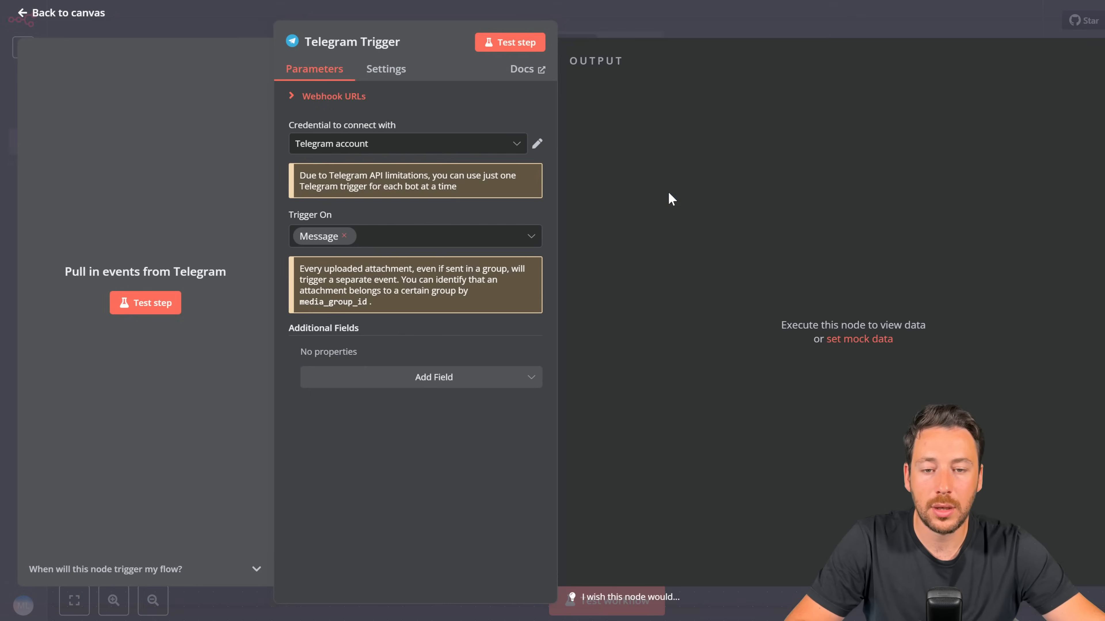
# Step: Close the unused credential form and save My workflow 4 with its Telegram Trigger
pyautogui.click(436, 140)
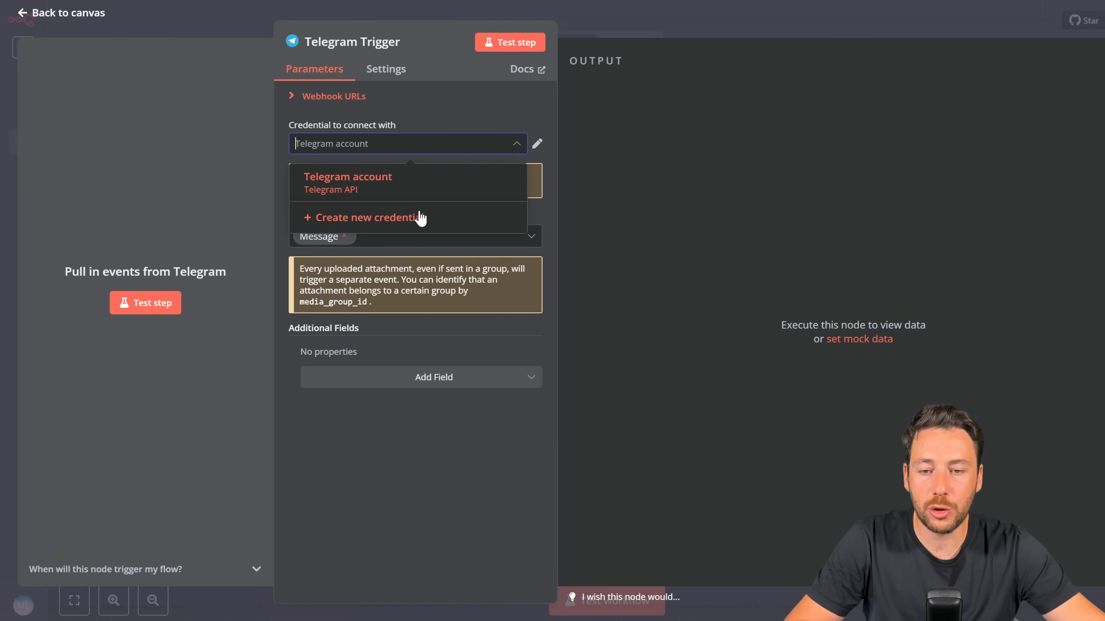
pyautogui.click(420, 216)
pyautogui.click(394, 240)
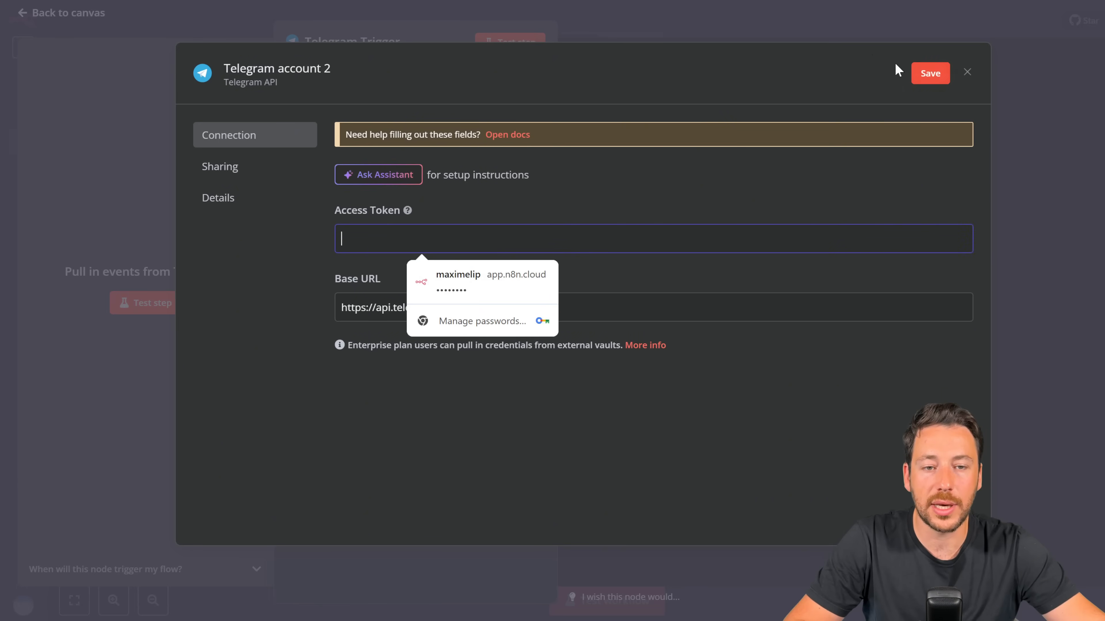
pyautogui.click(829, 21)
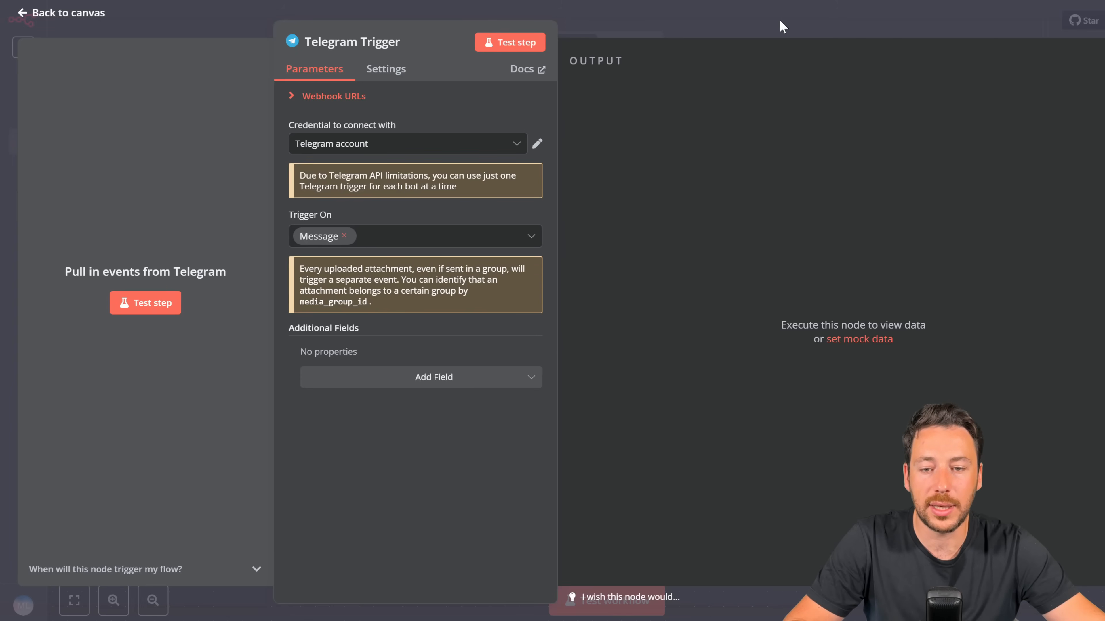
pyautogui.click(783, 26)
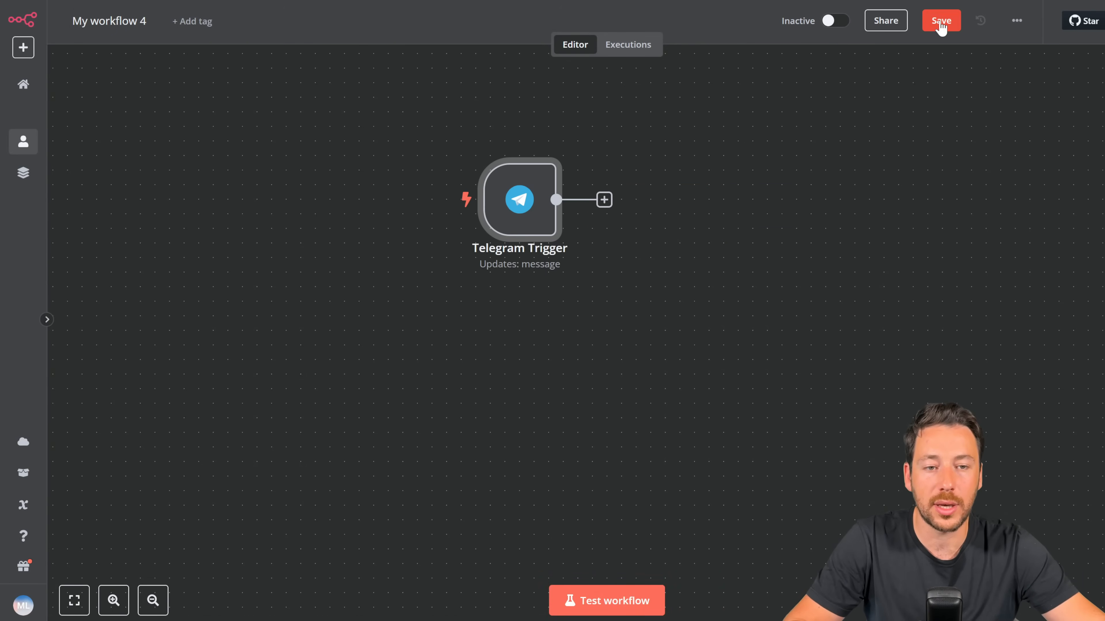
pyautogui.click(941, 27)
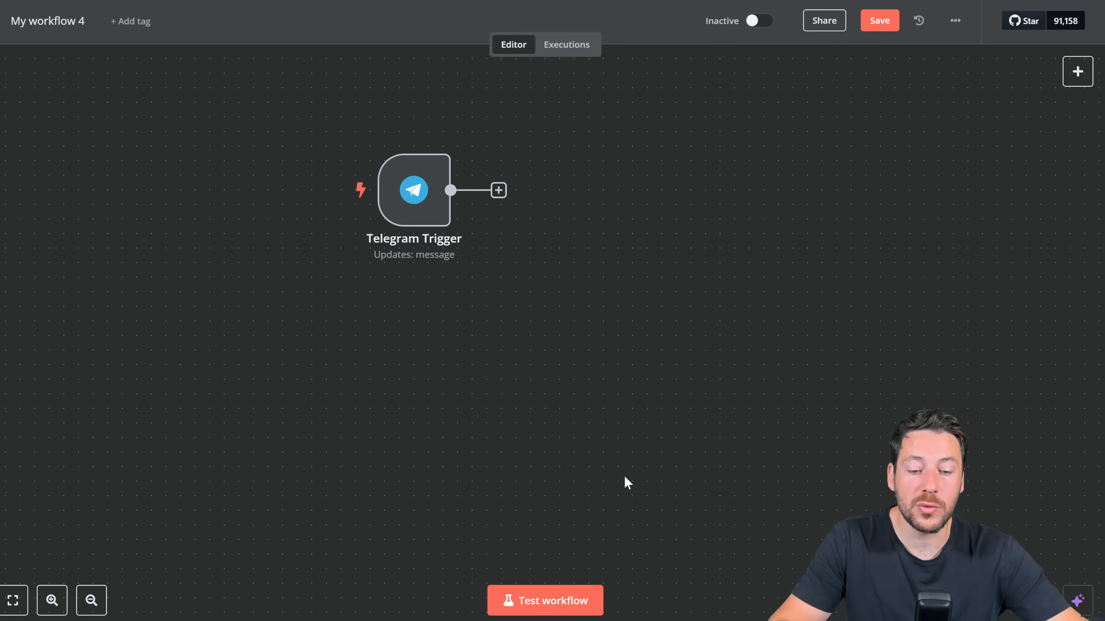
# Step: Open the Assistant perso bot chat in Telegram through BotFather's link
pyautogui.click(582, 620)
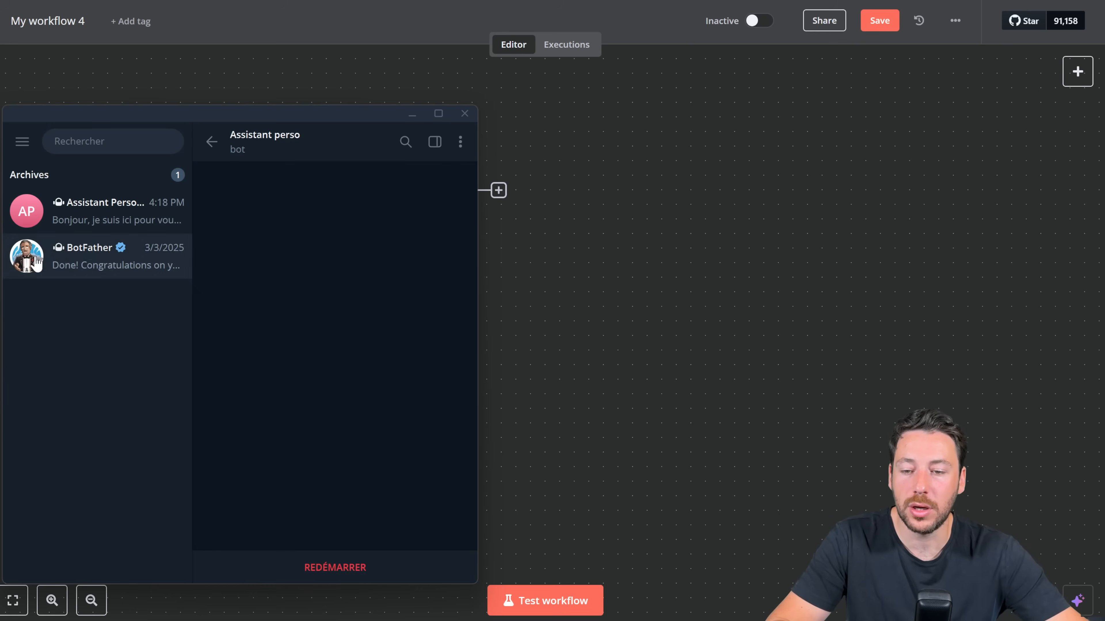
pyautogui.click(114, 274)
pyautogui.click(332, 323)
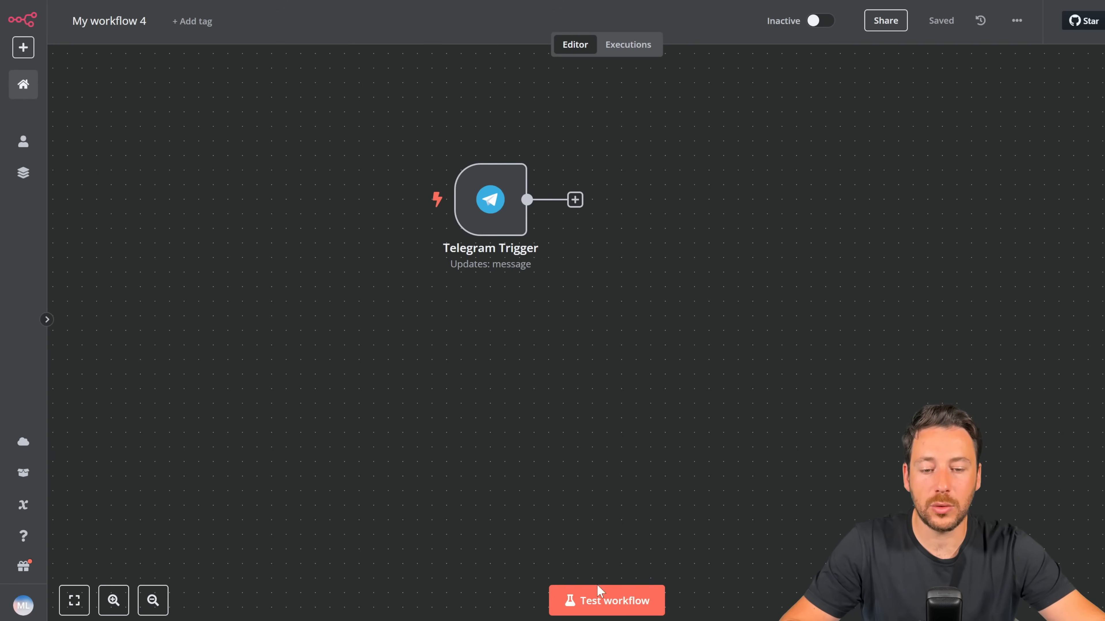
# Step: Test the workflow by sending 'hello' to the bot and check the trigger's 1-item output
pyautogui.click(599, 597)
pyautogui.click(685, 620)
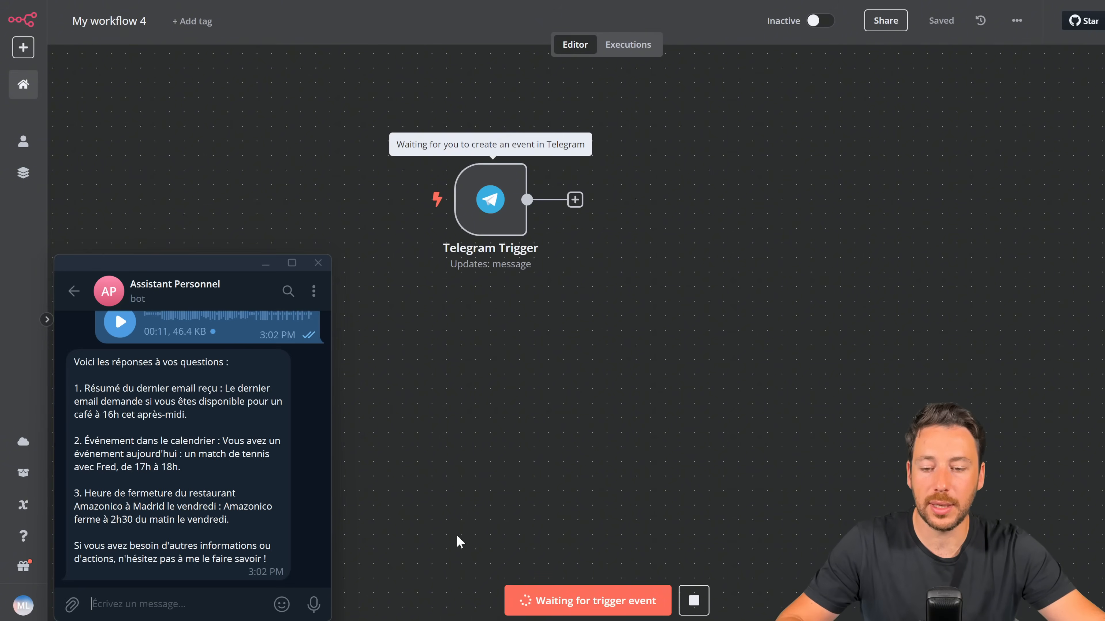
pyautogui.write('hello')
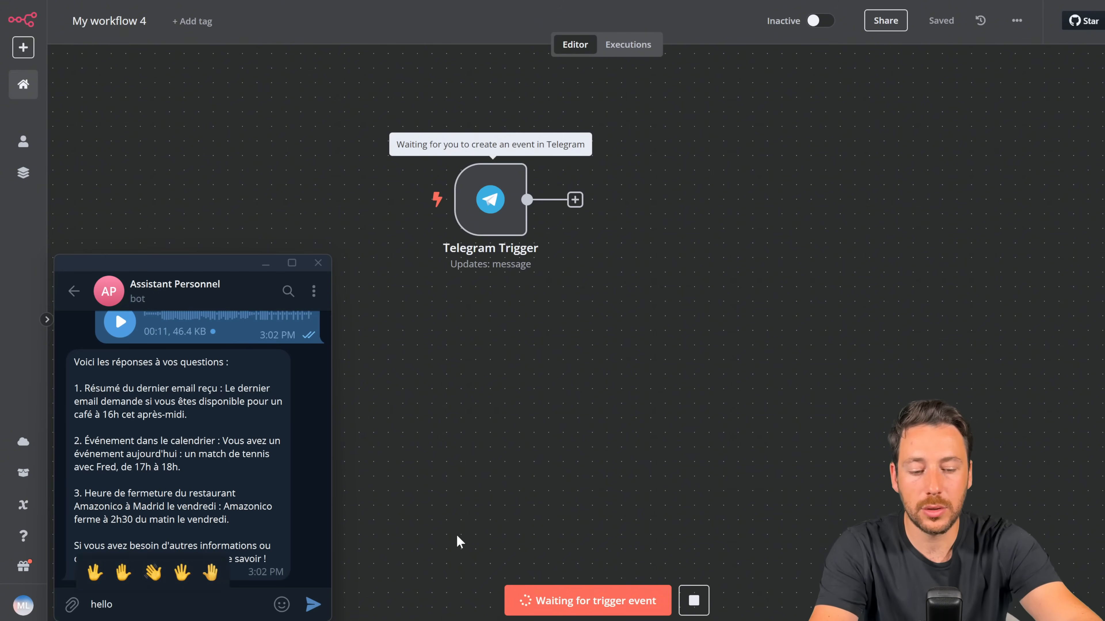
pyautogui.press('Return')
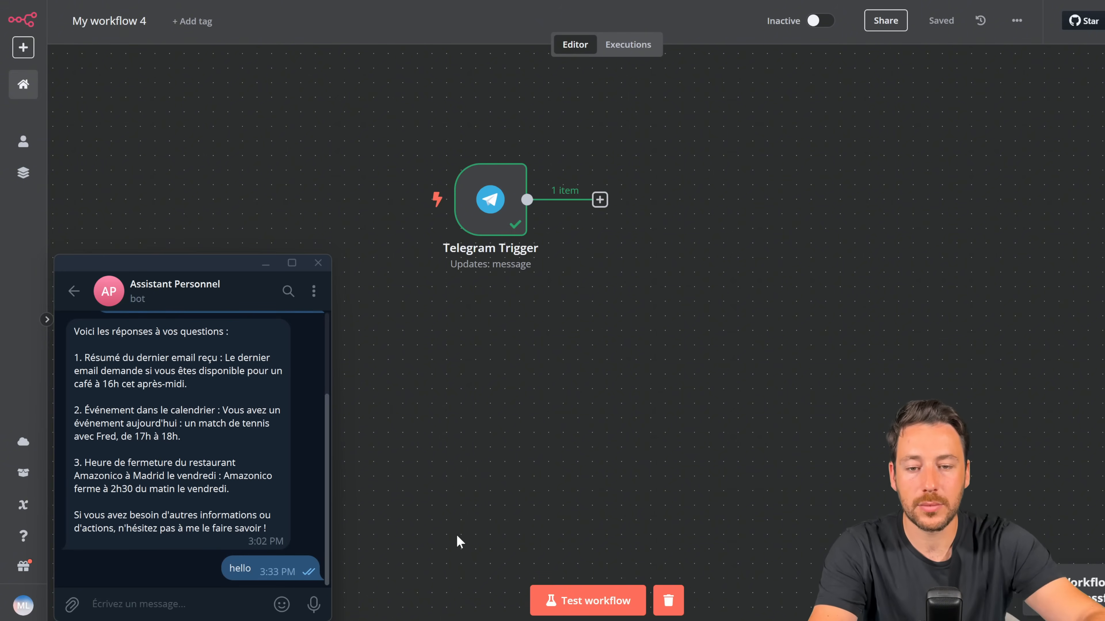
pyautogui.click(506, 224)
pyautogui.doubleClick(506, 224)
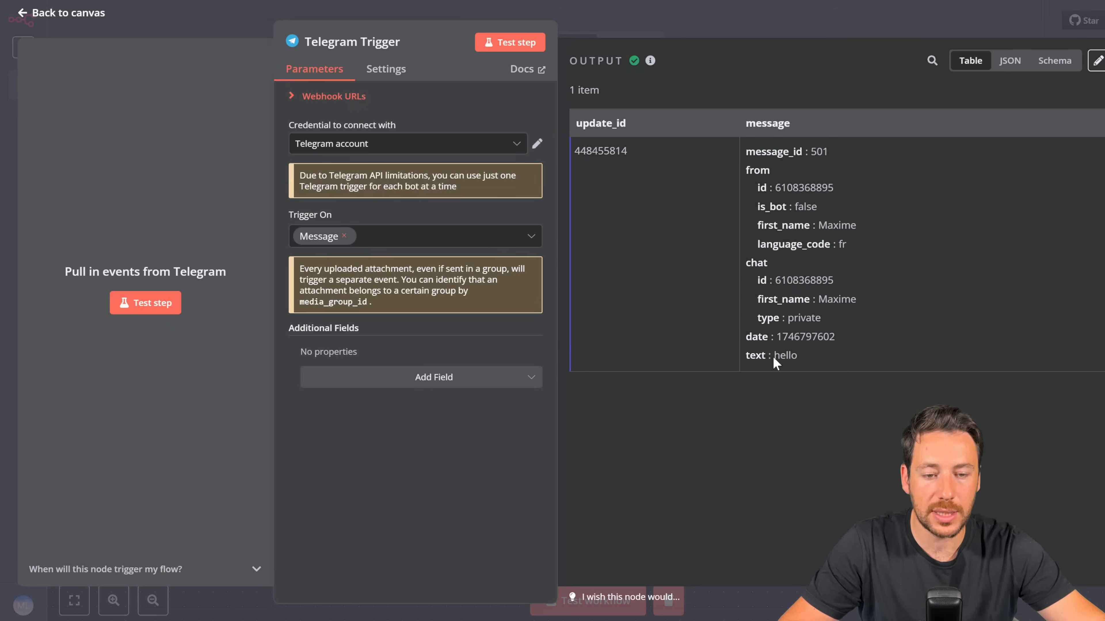
pyautogui.click(757, 29)
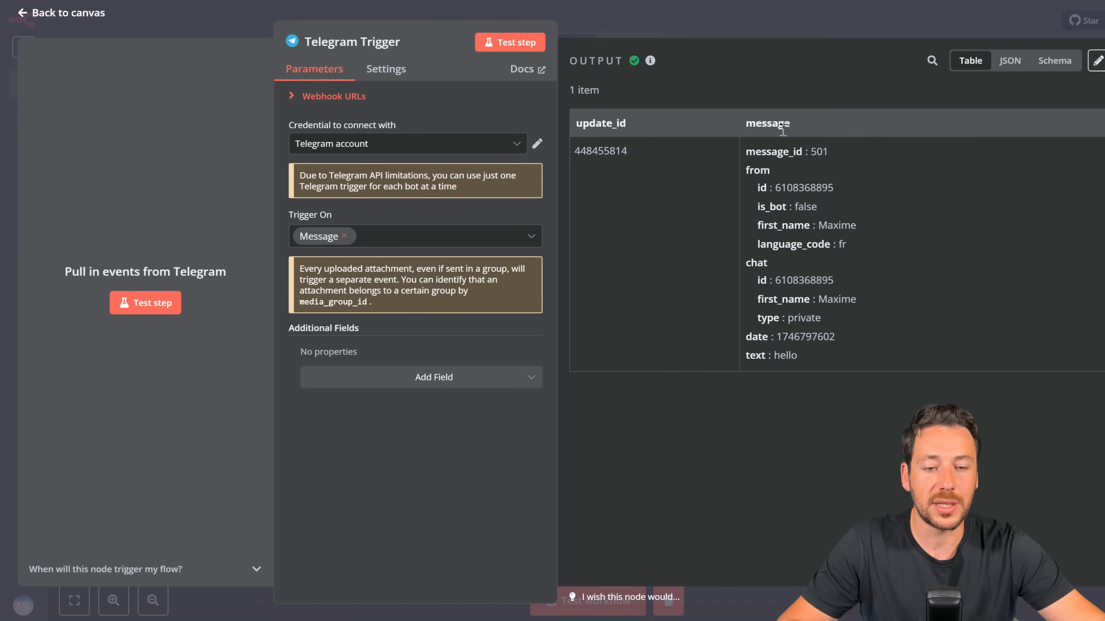
pyautogui.click(728, 24)
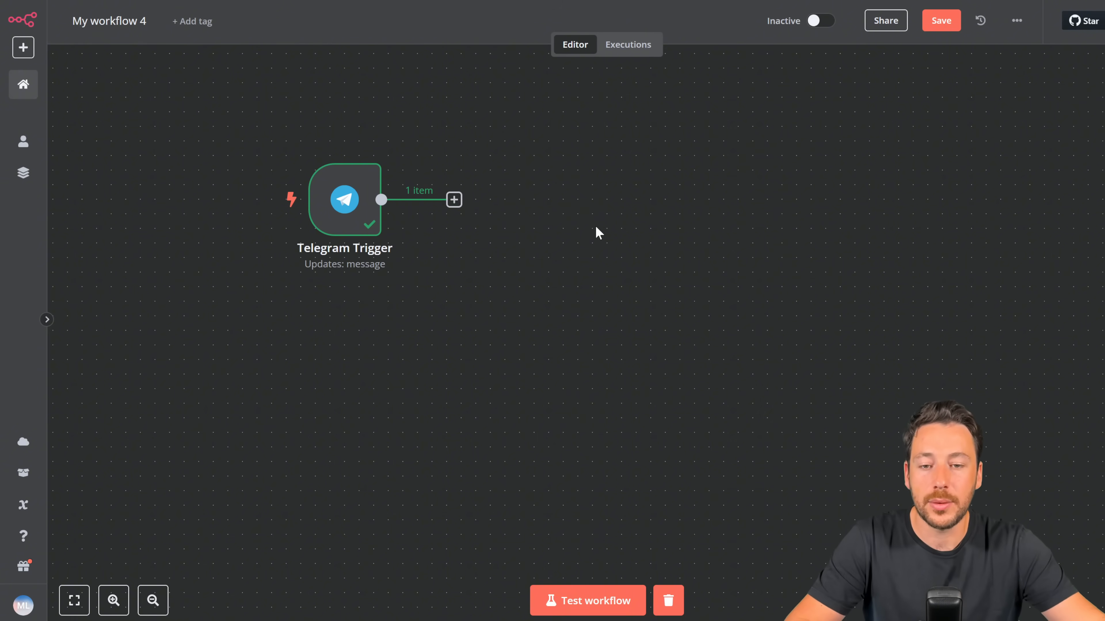
# Step: Add a Switch node whose first rule checks message.text exists, output named 'Message texte'
pyautogui.click(454, 201)
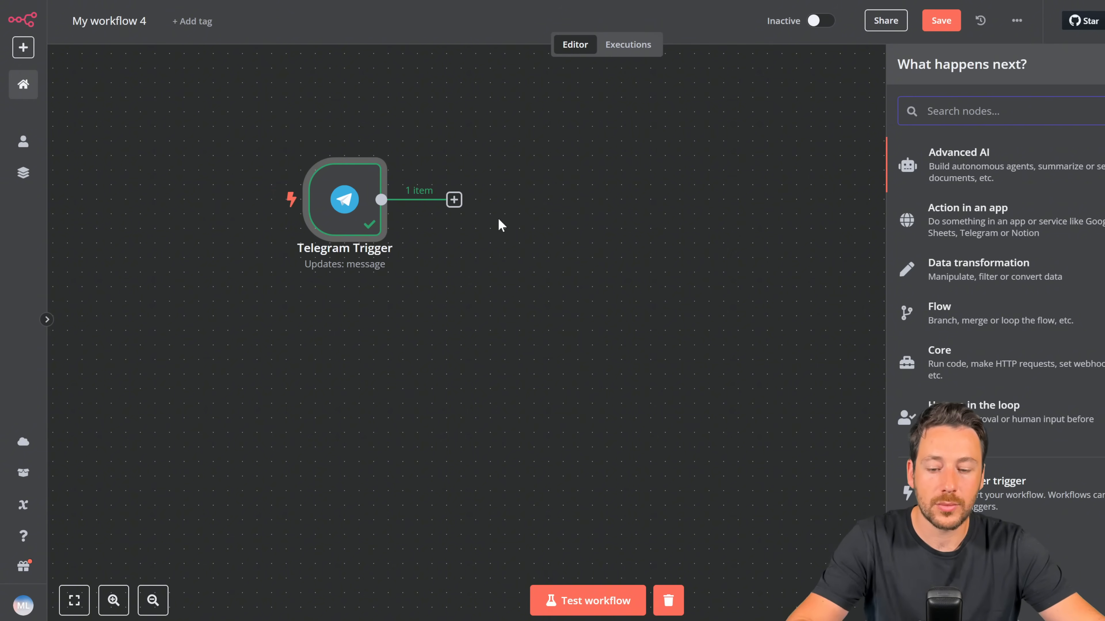
pyautogui.write('swit')
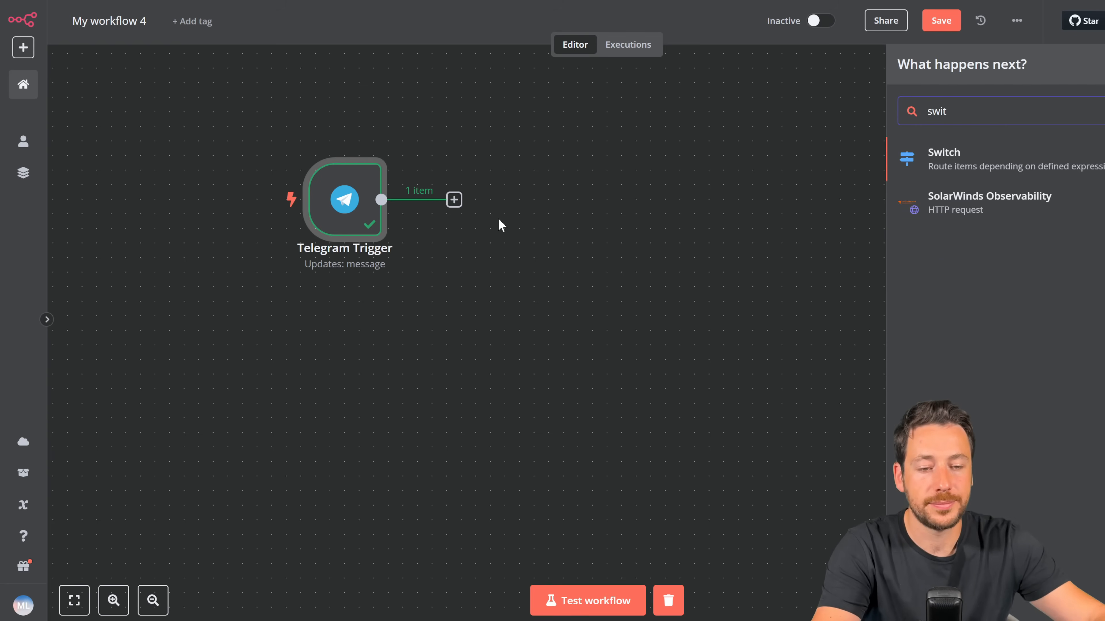
pyautogui.click(946, 155)
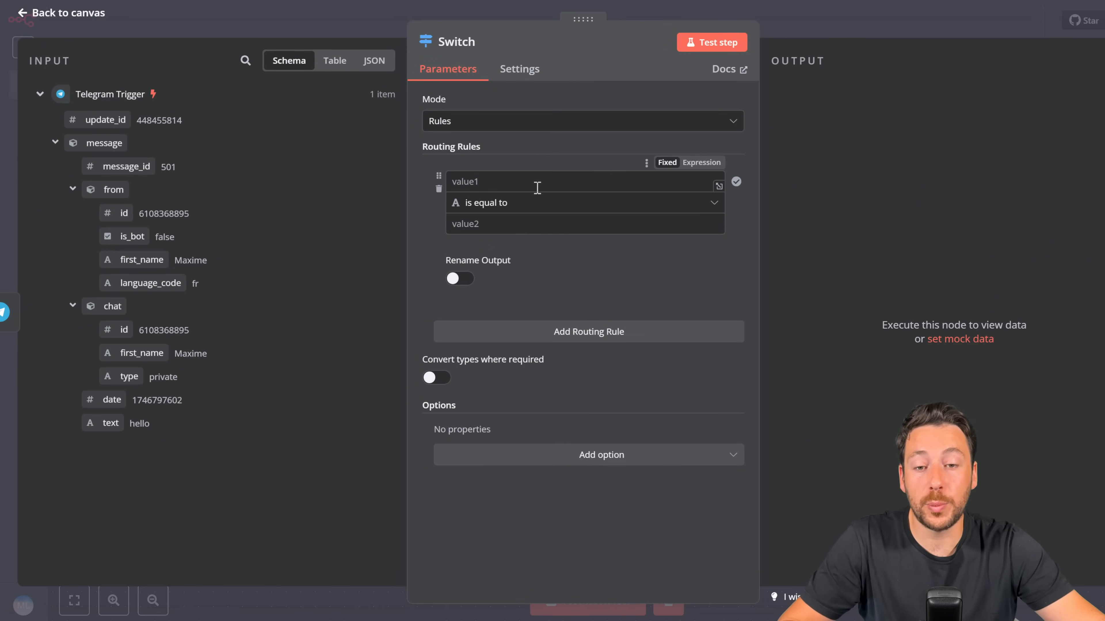
pyautogui.click(538, 212)
pyautogui.moveTo(524, 240)
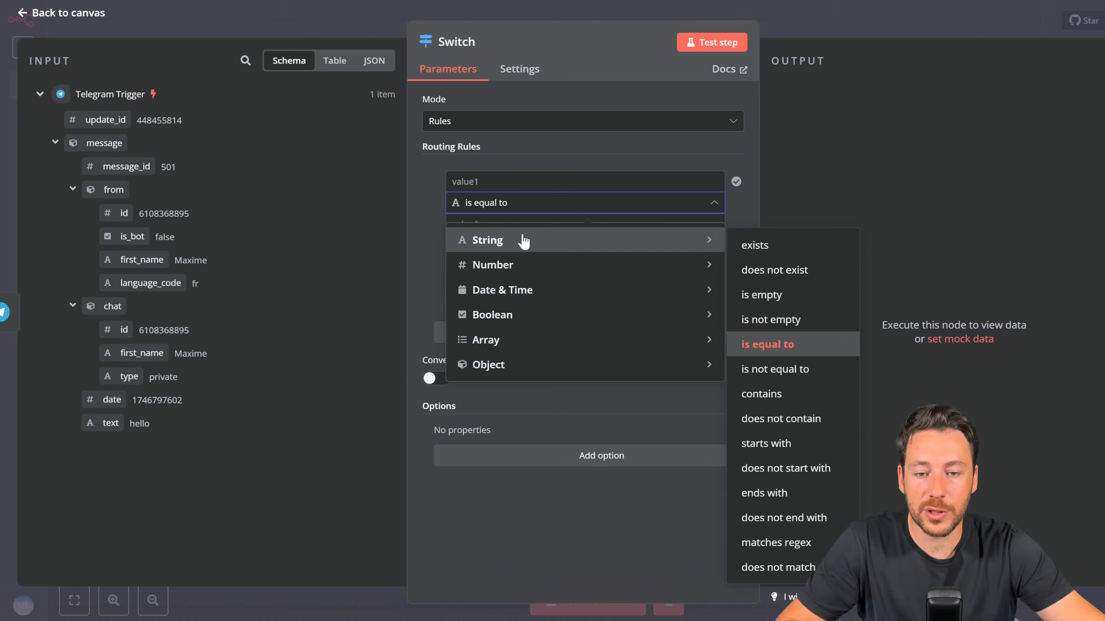
pyautogui.click(757, 245)
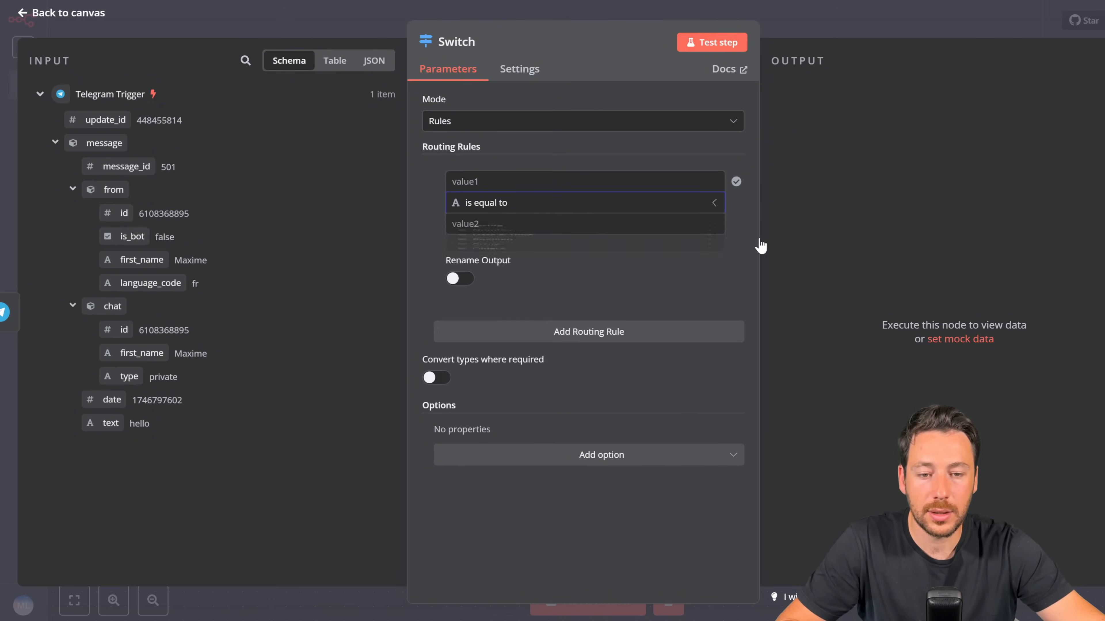
pyautogui.click(478, 180)
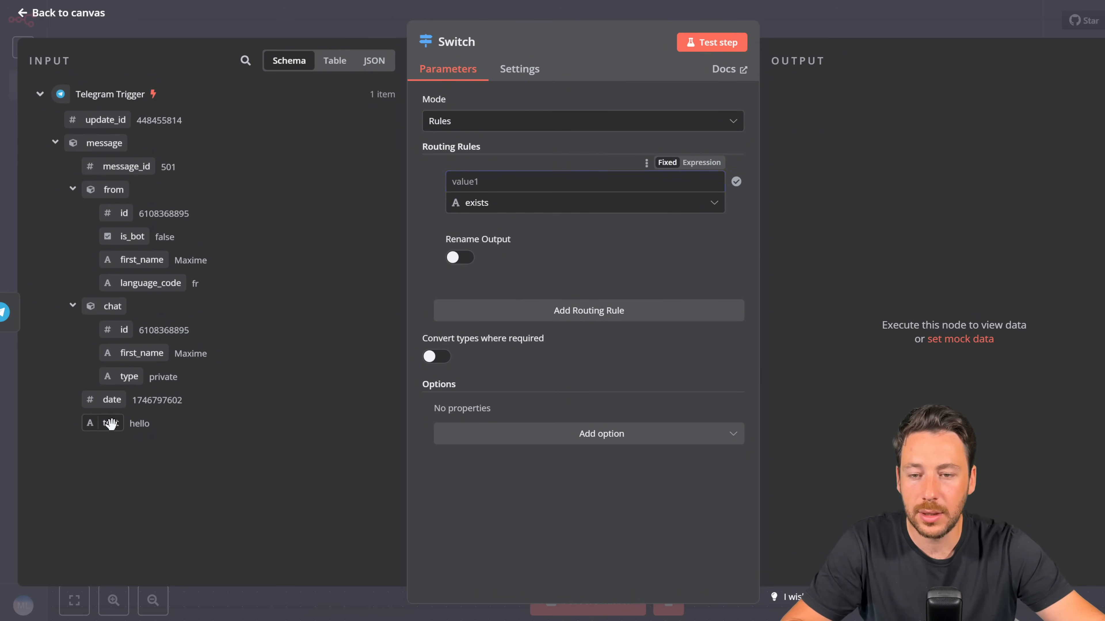
pyautogui.moveTo(111, 424); pyautogui.dragTo(462, 189)
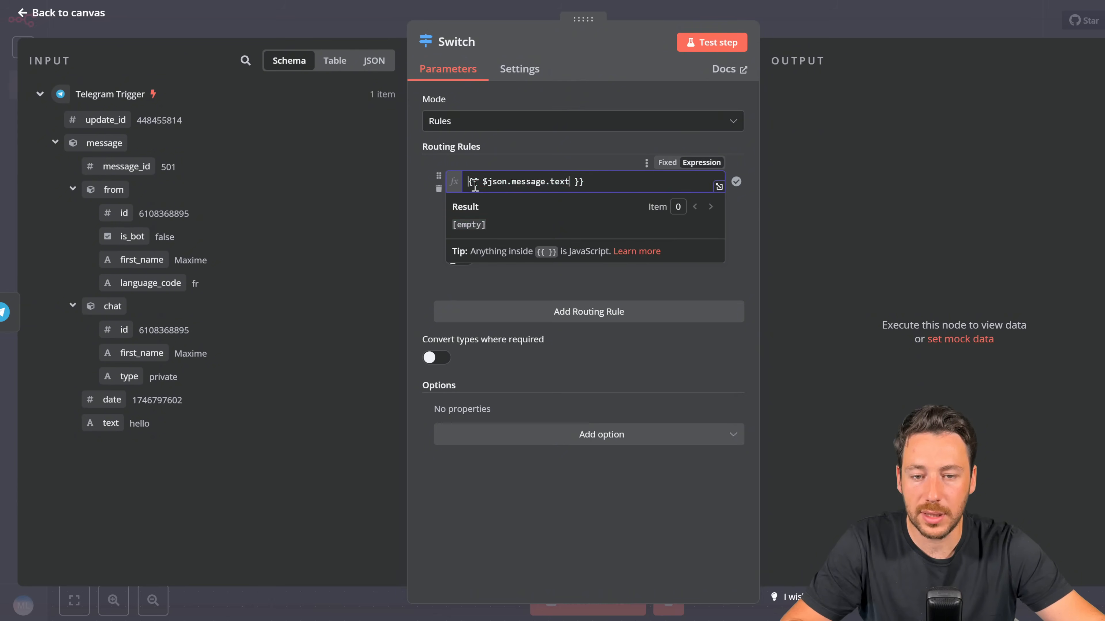
pyautogui.click(515, 157)
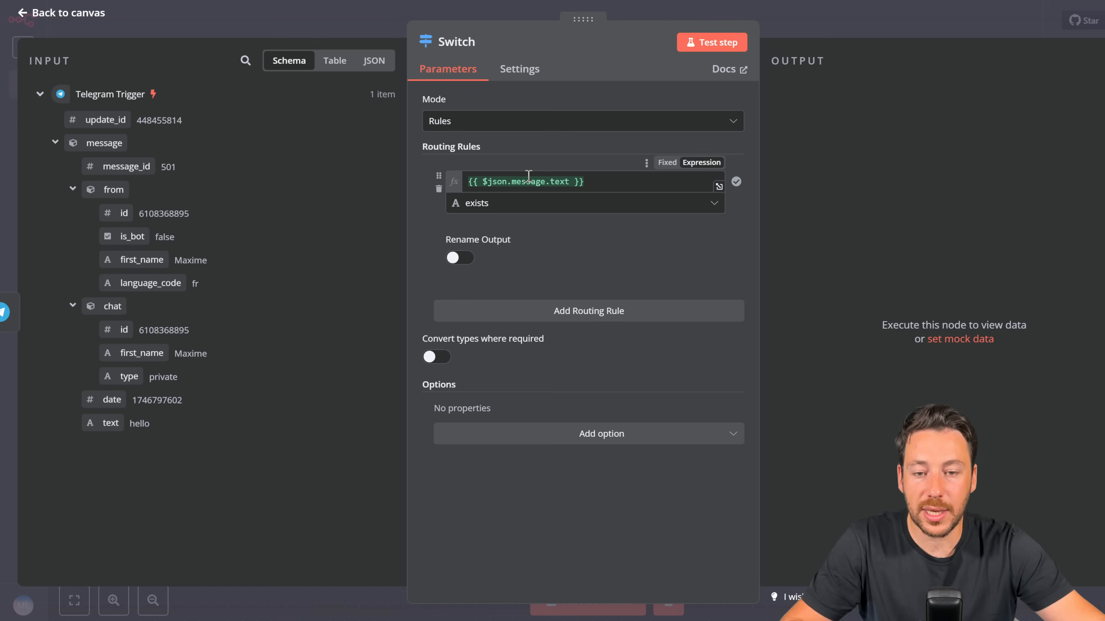
pyautogui.click(459, 259)
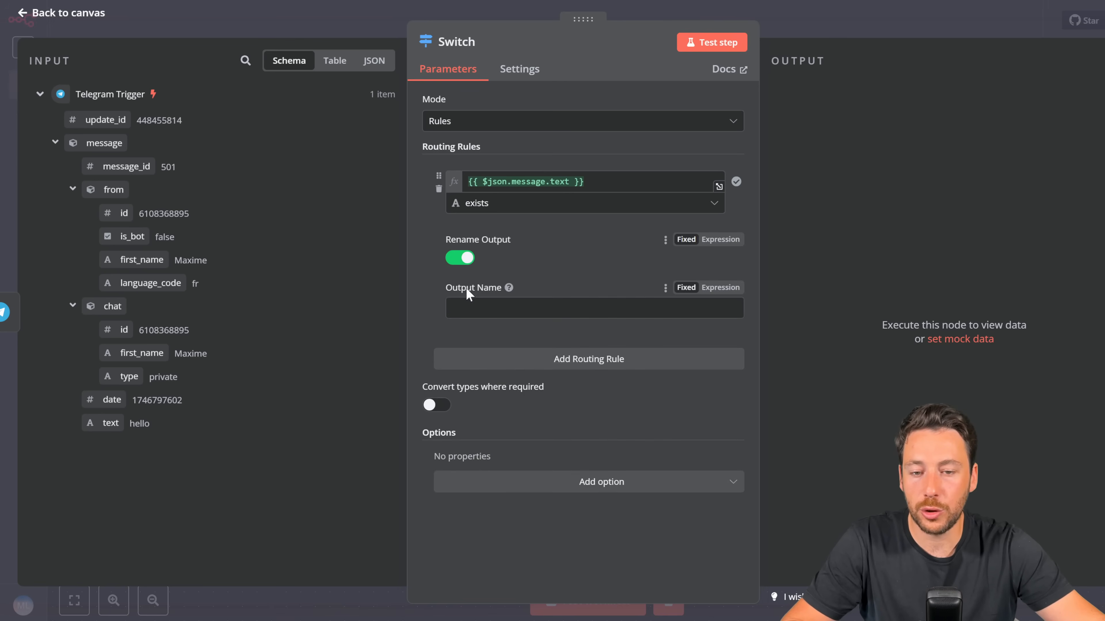
pyautogui.click(469, 305)
pyautogui.write('Messag')
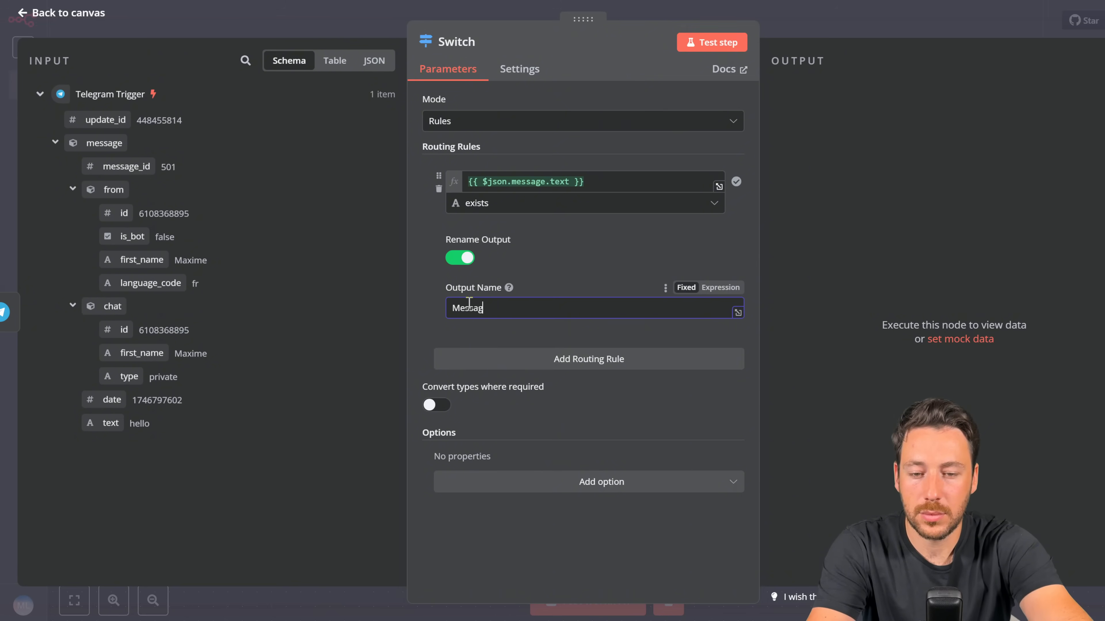
pyautogui.write('e texte')
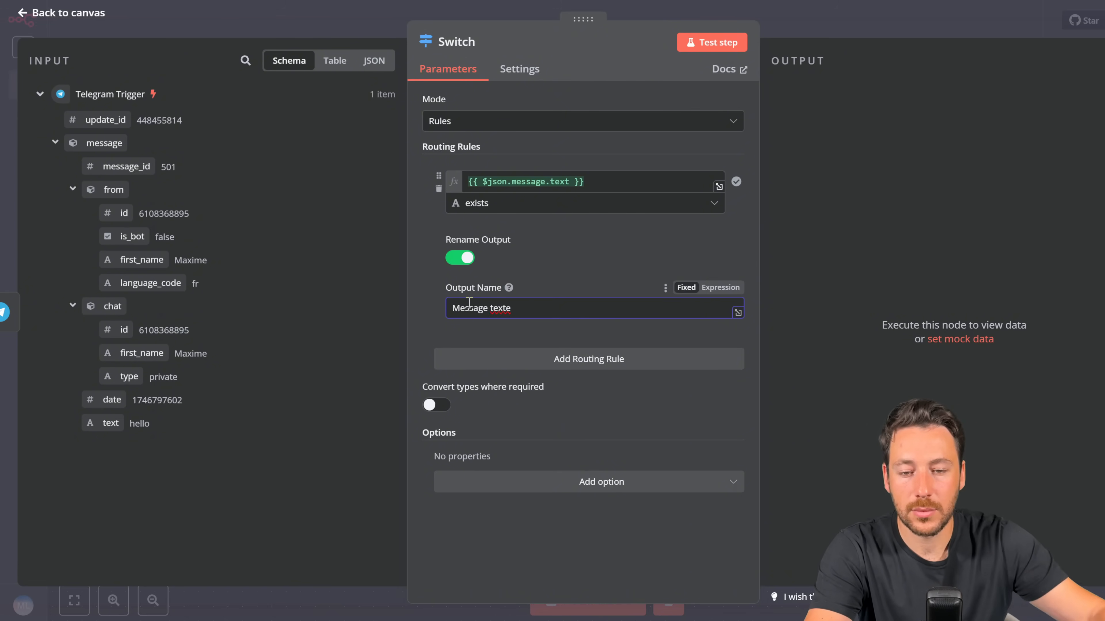
# Step: Add a second 'exists' rule to the Switch with output named 'Message vocal'
pyautogui.click(570, 366)
pyautogui.click(537, 396)
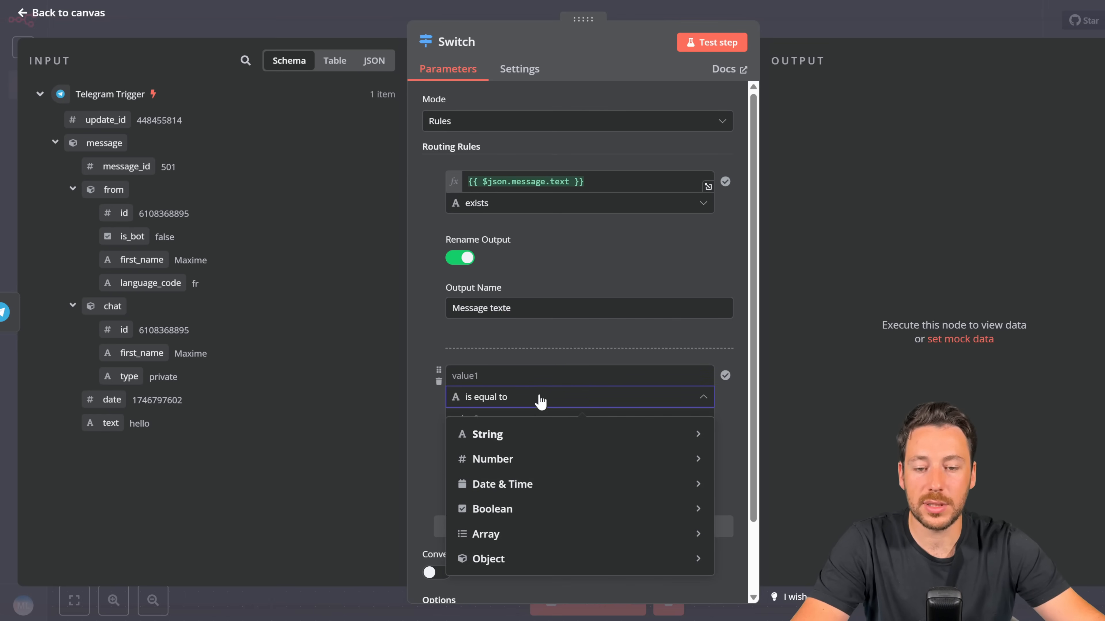
pyautogui.moveTo(536, 435)
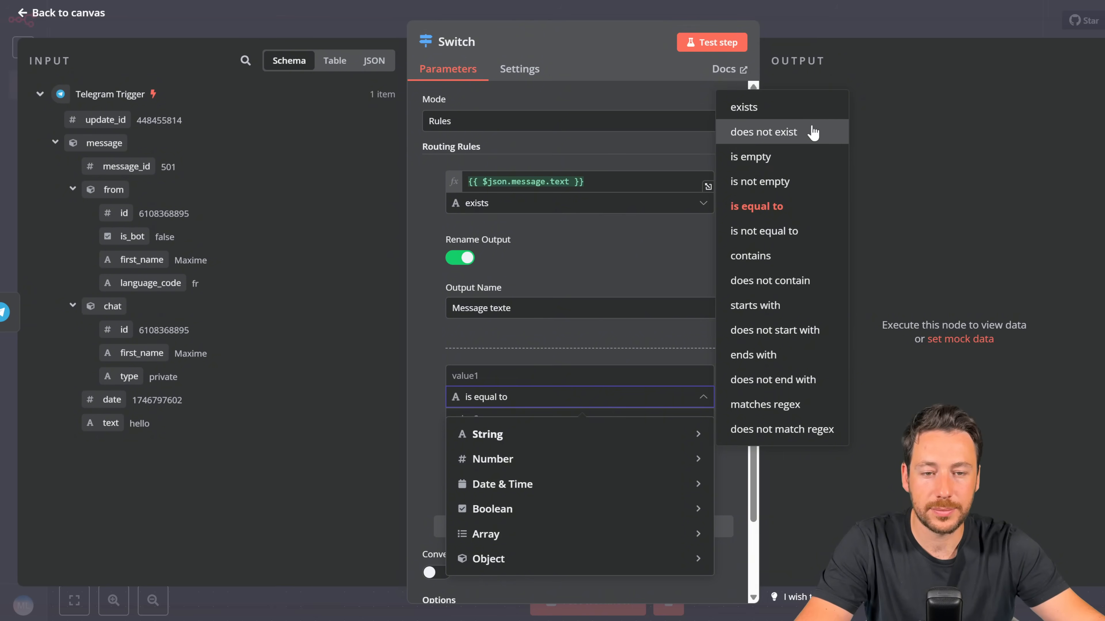
pyautogui.click(808, 114)
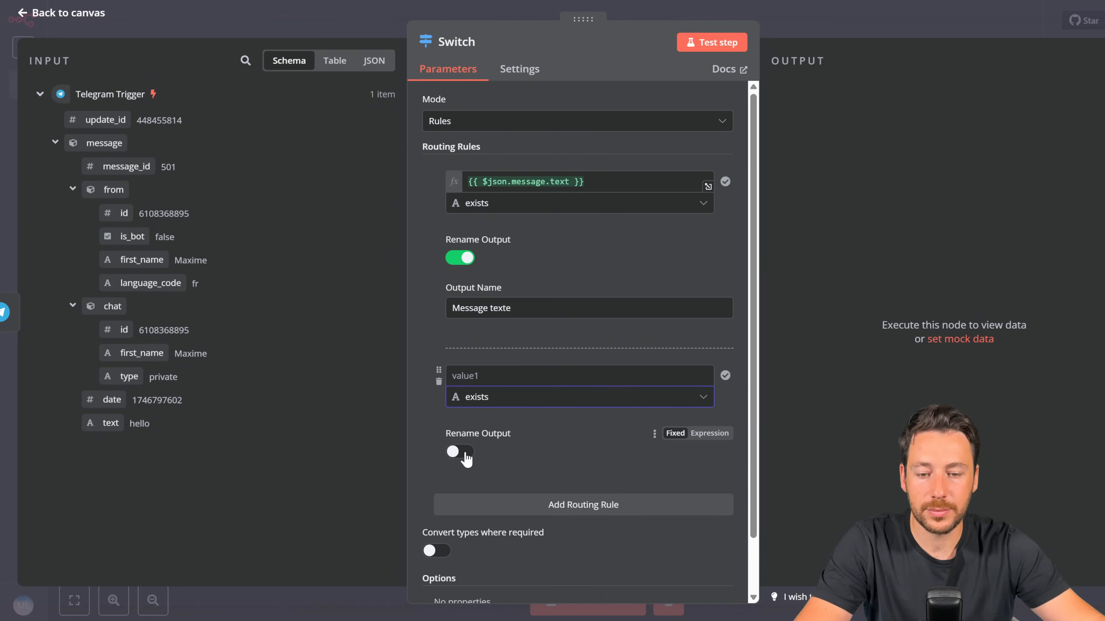
pyautogui.click(458, 451)
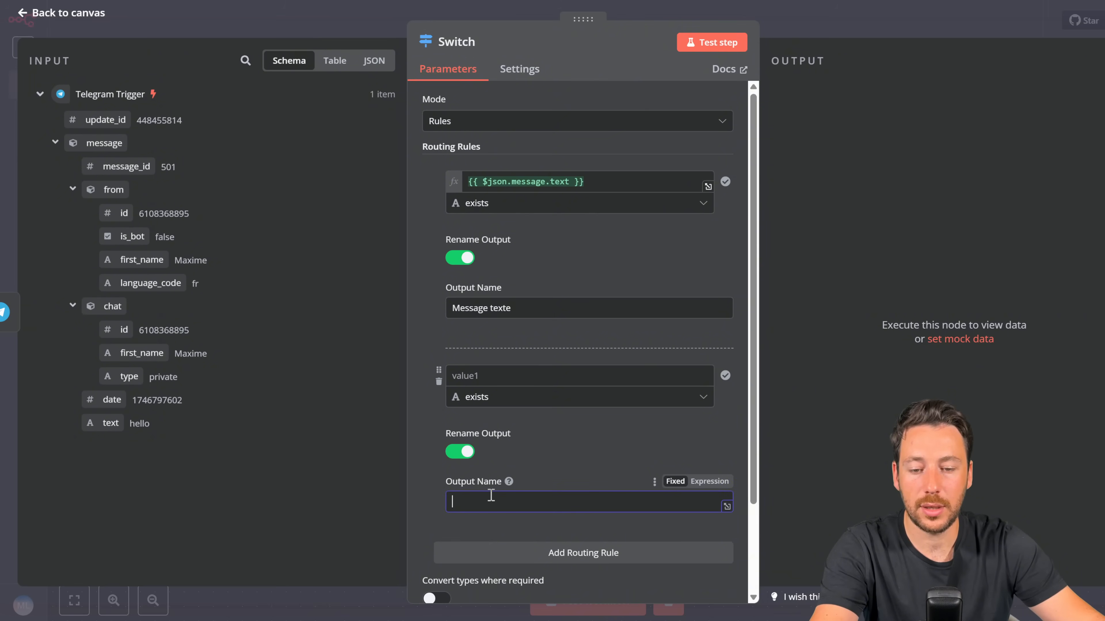
pyautogui.write('Message voc')
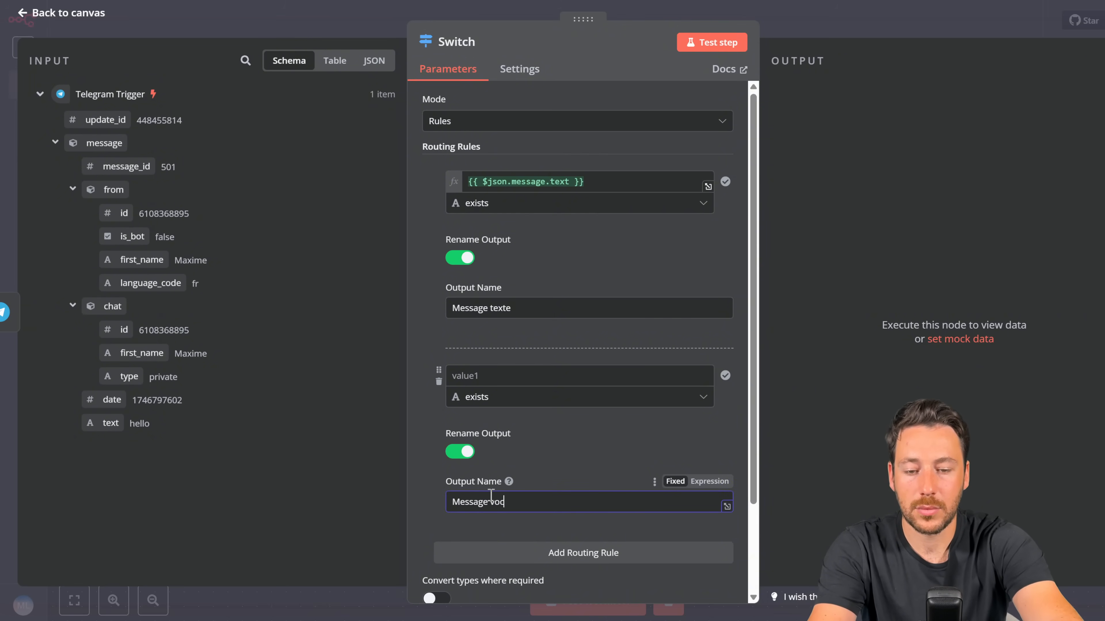
pyautogui.write('al')
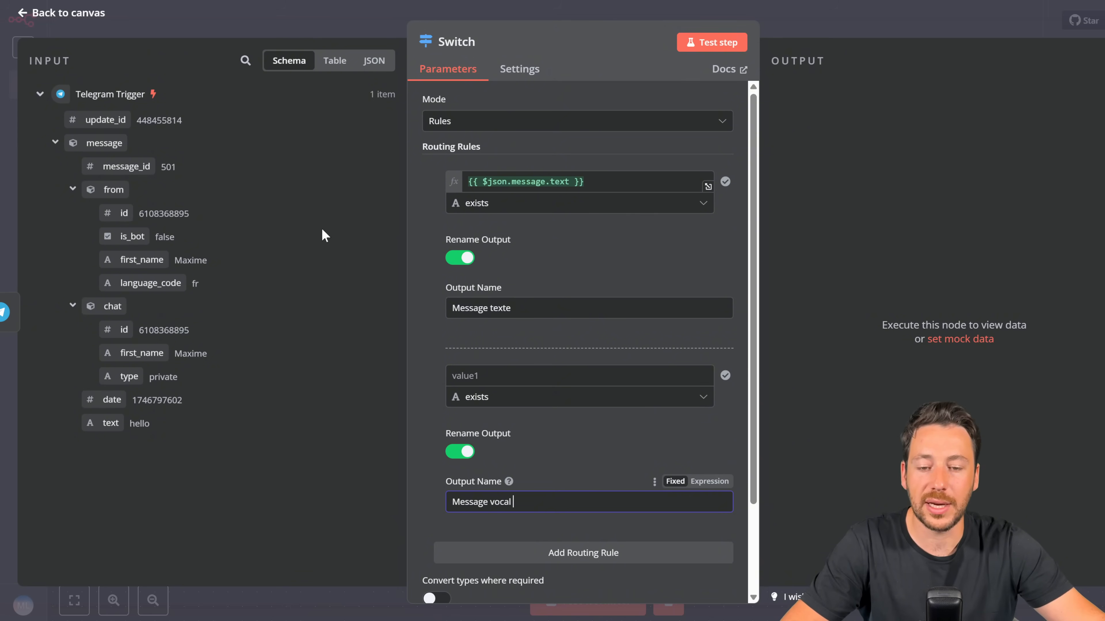
pyautogui.click(489, 375)
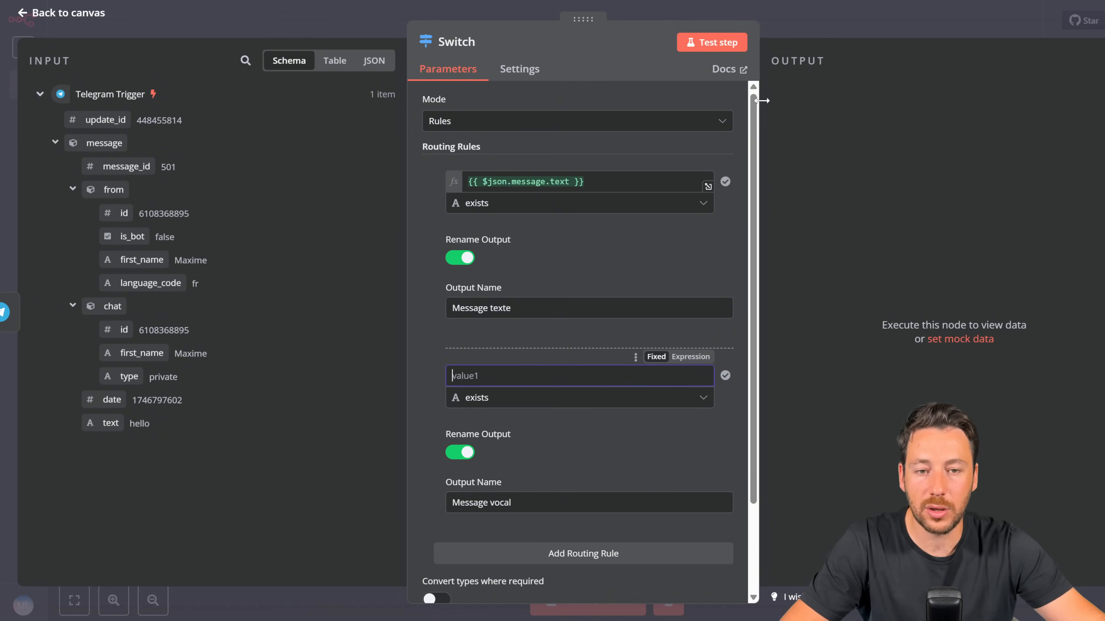
pyautogui.click(815, 29)
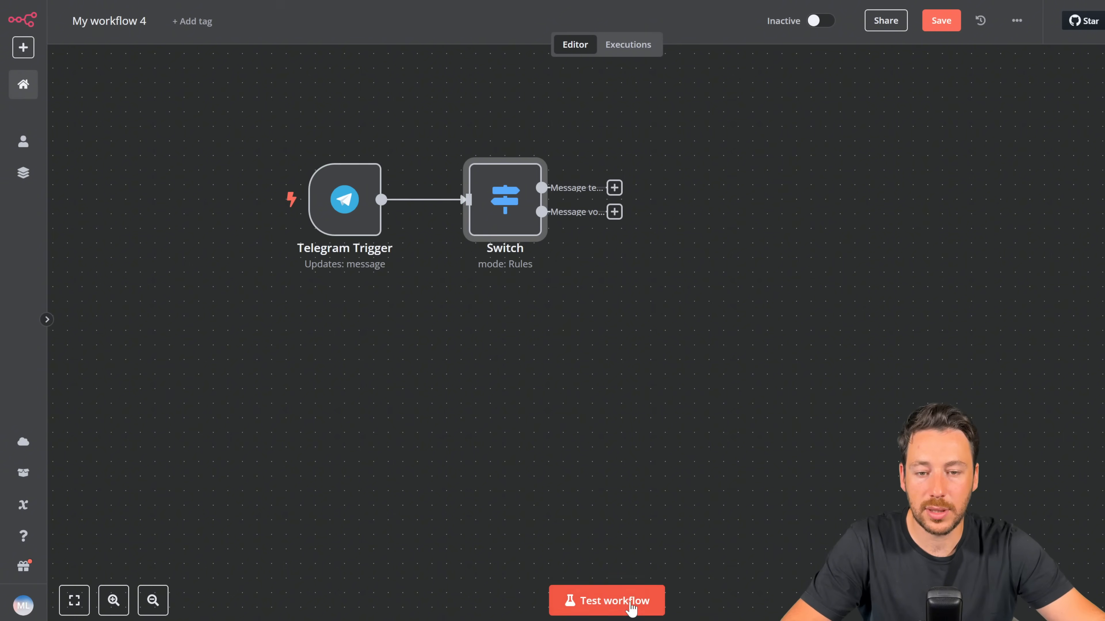
# Step: Run a test, then set the Message vocal rule to check that voice.file_id exists
pyautogui.click(632, 602)
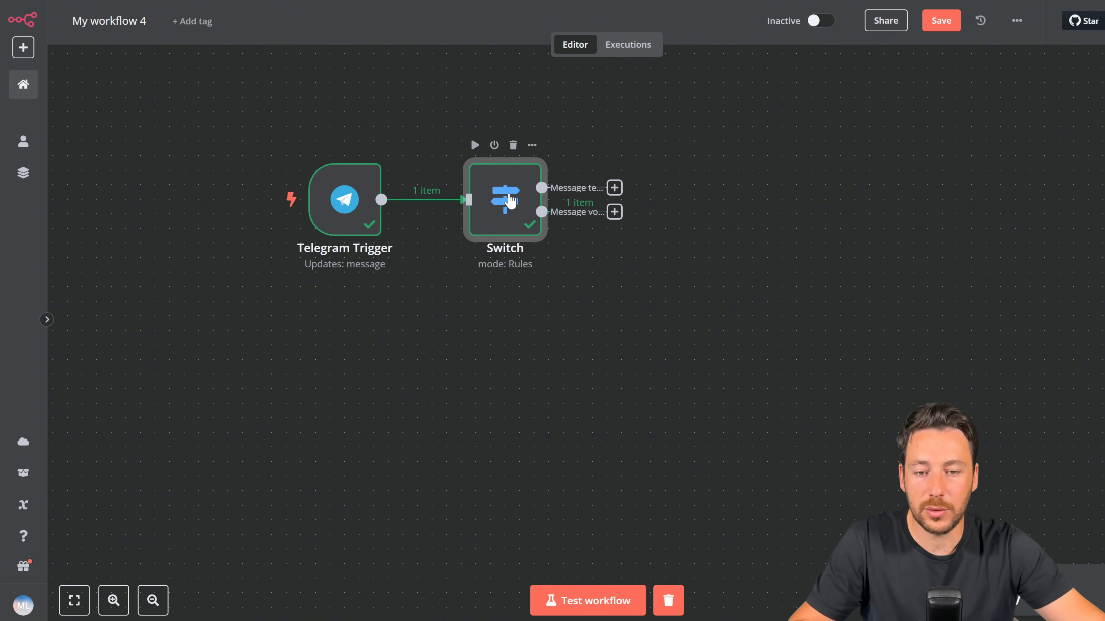
pyautogui.doubleClick(510, 201)
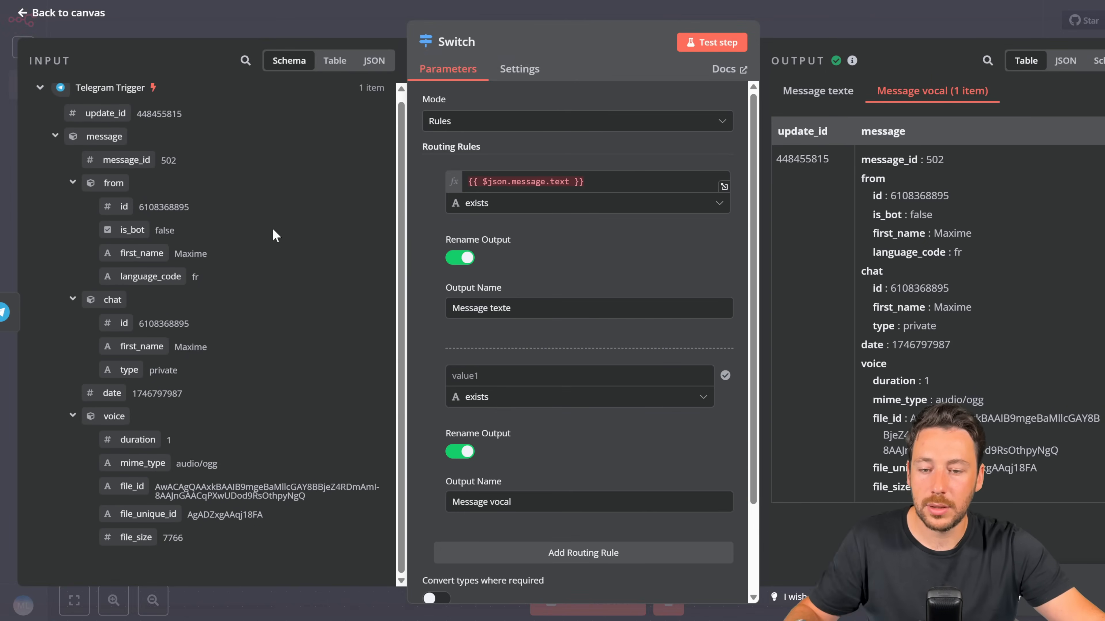
pyautogui.moveTo(126, 489); pyautogui.dragTo(461, 378)
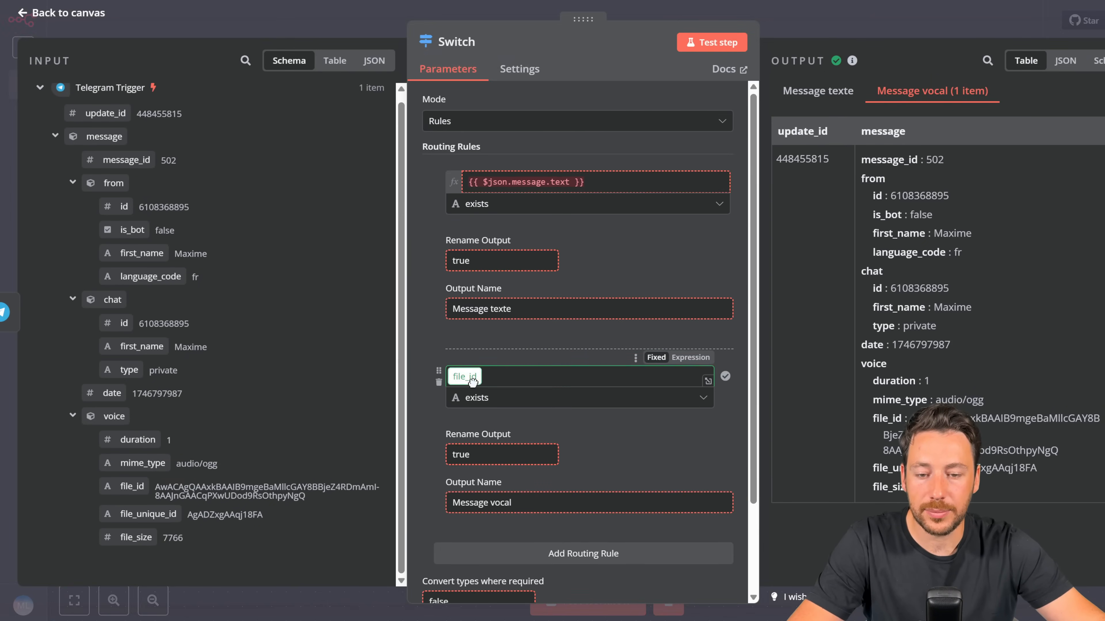
pyautogui.click(421, 336)
pyautogui.scroll(-3, 427, 350)
pyautogui.scroll(3, 444, 383)
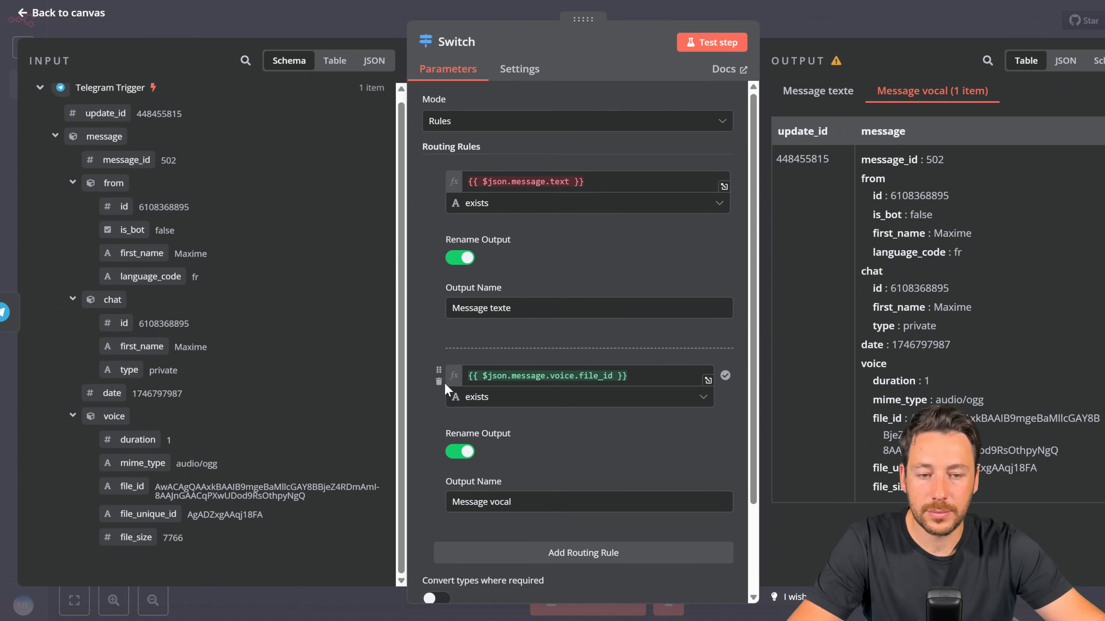
pyautogui.click(851, 23)
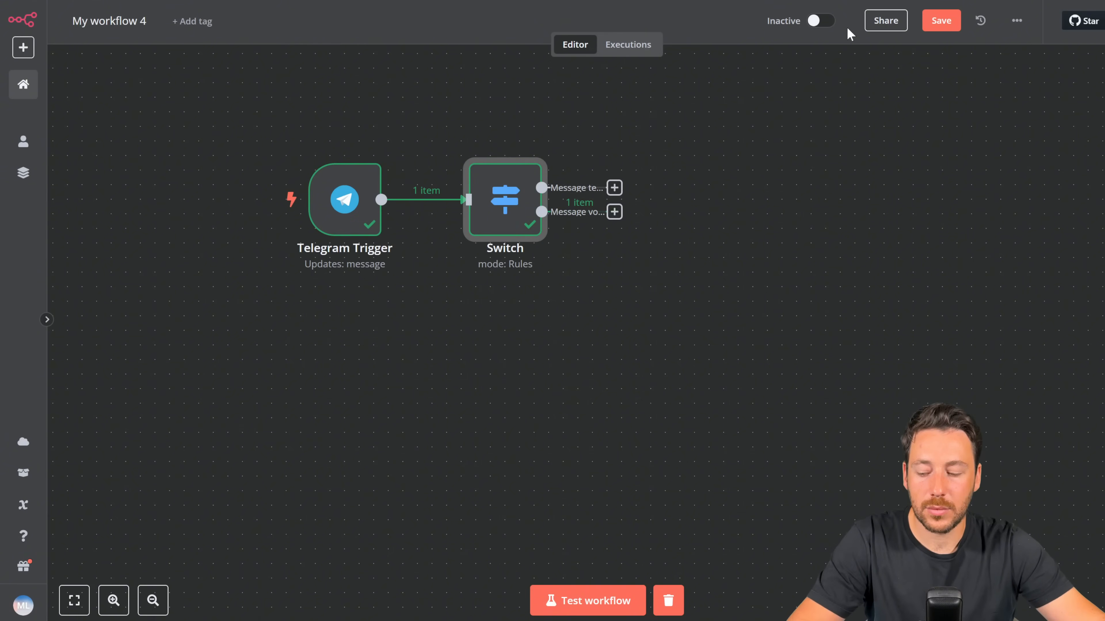
# Step: Add an Edit Fields node after the interrupteur's Message texte output
pyautogui.click(615, 188)
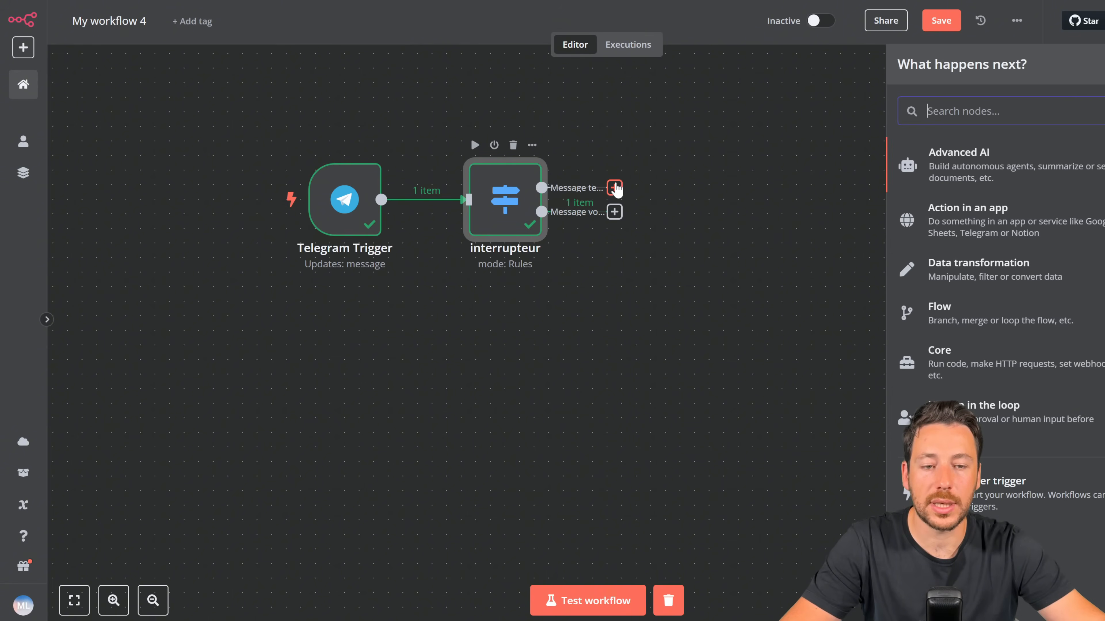
pyautogui.write('edit')
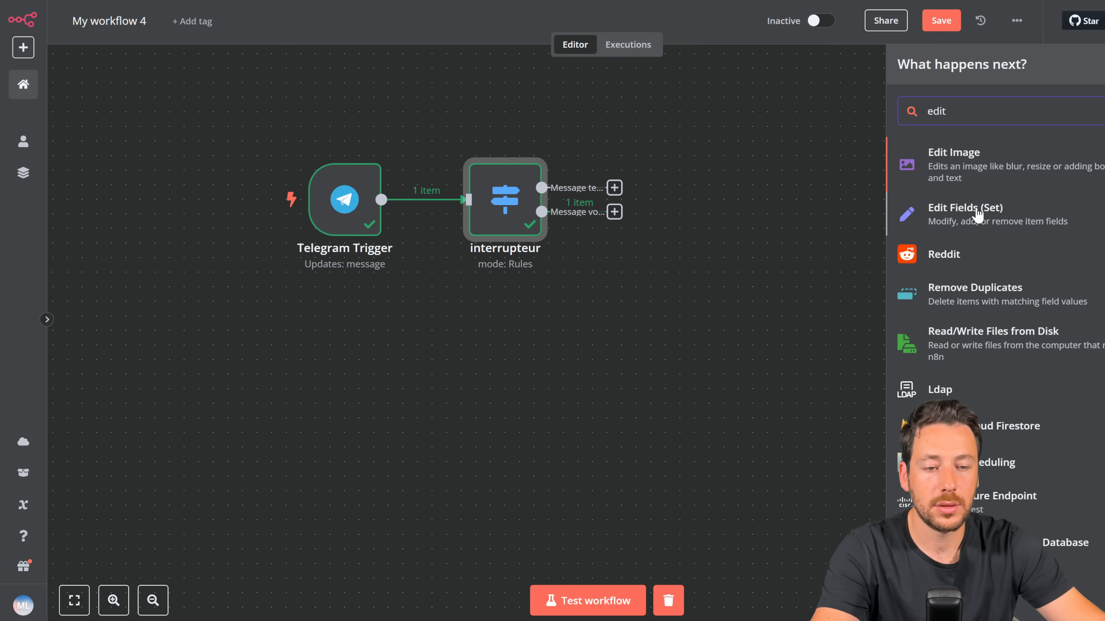
pyautogui.click(977, 213)
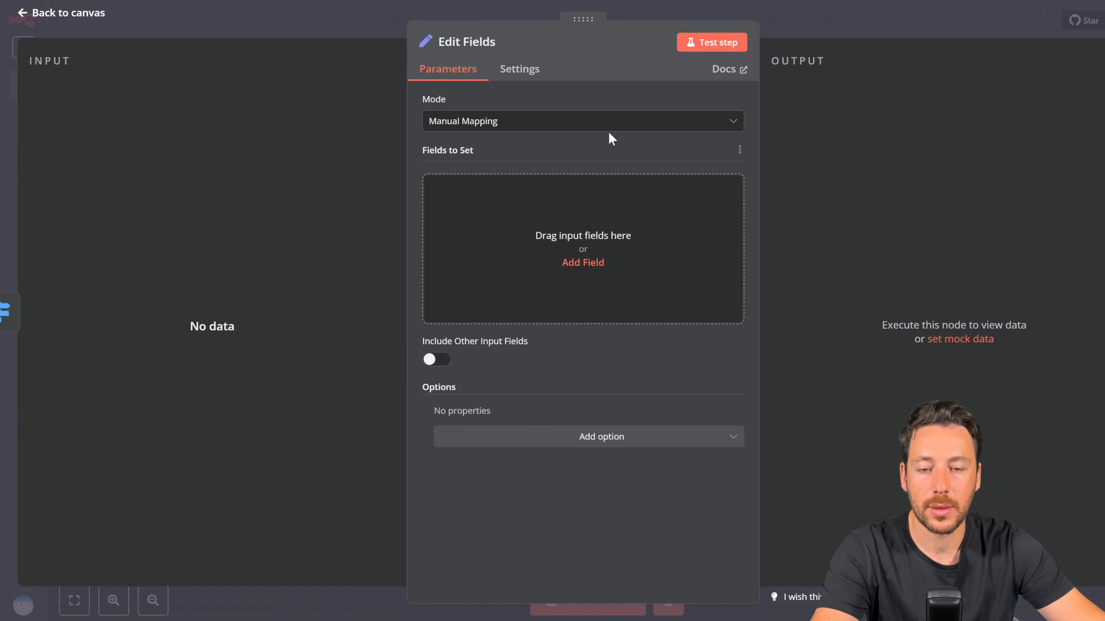
pyautogui.click(582, 259)
pyautogui.click(796, 34)
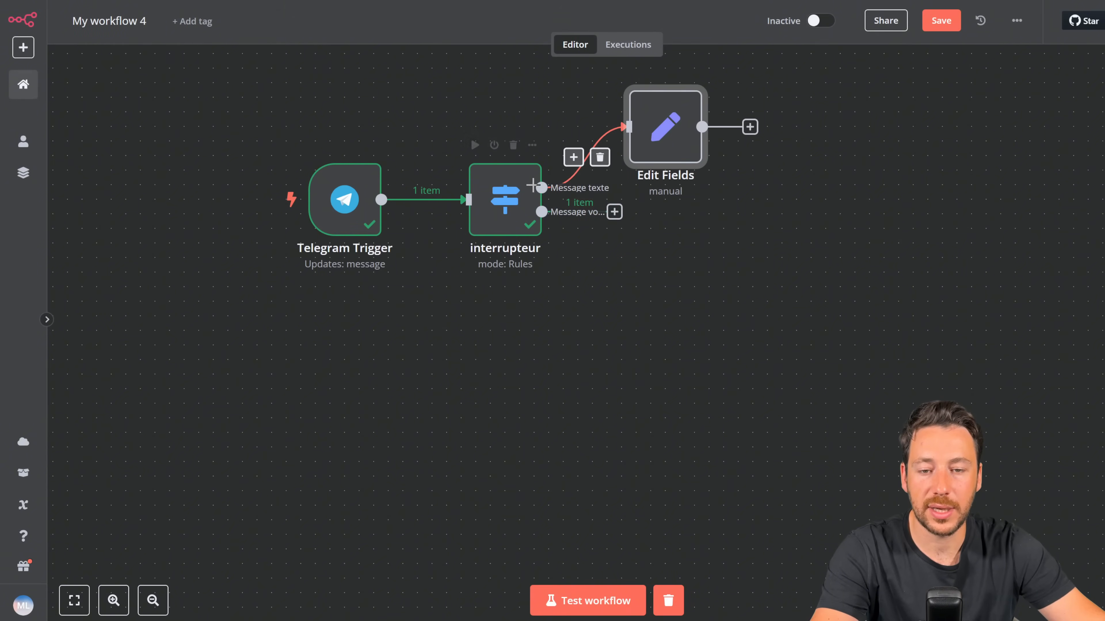
pyautogui.doubleClick(656, 138)
pyautogui.click(362, 22)
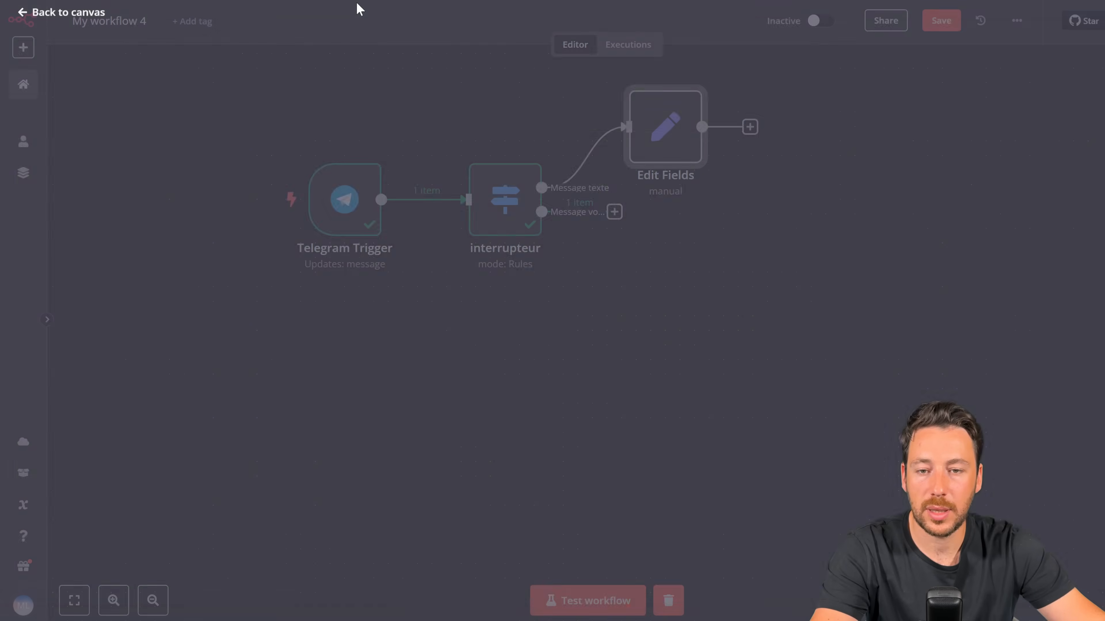
# Step: Run a test by sending 'test' to the bot and open Edit Fields with the run data
pyautogui.click(583, 600)
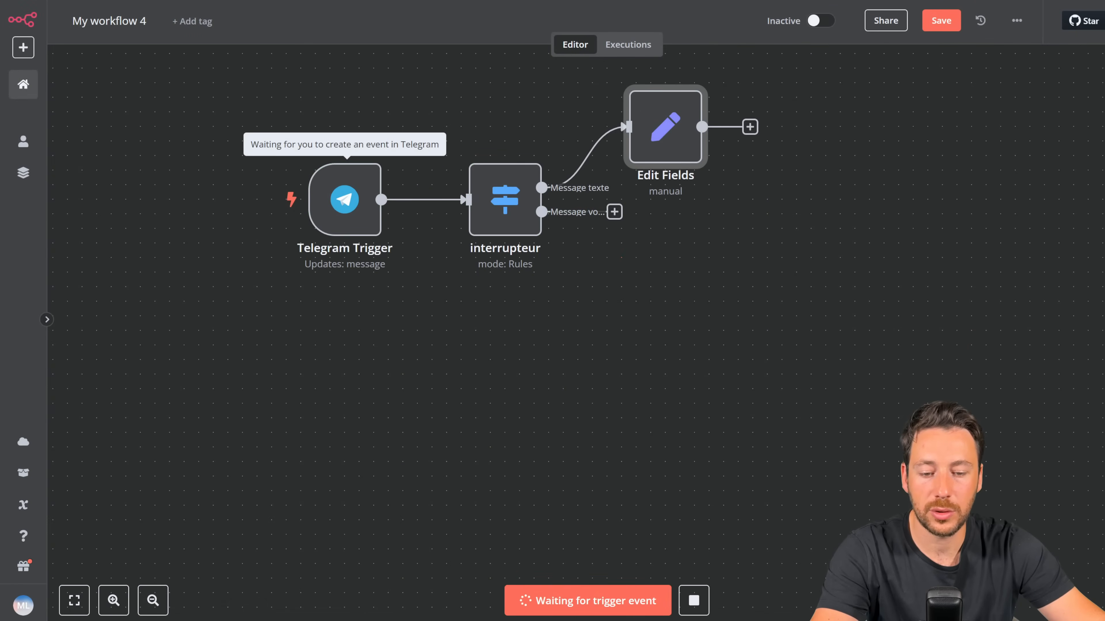
pyautogui.hotkey('alt', 'Tab')
pyautogui.write('test')
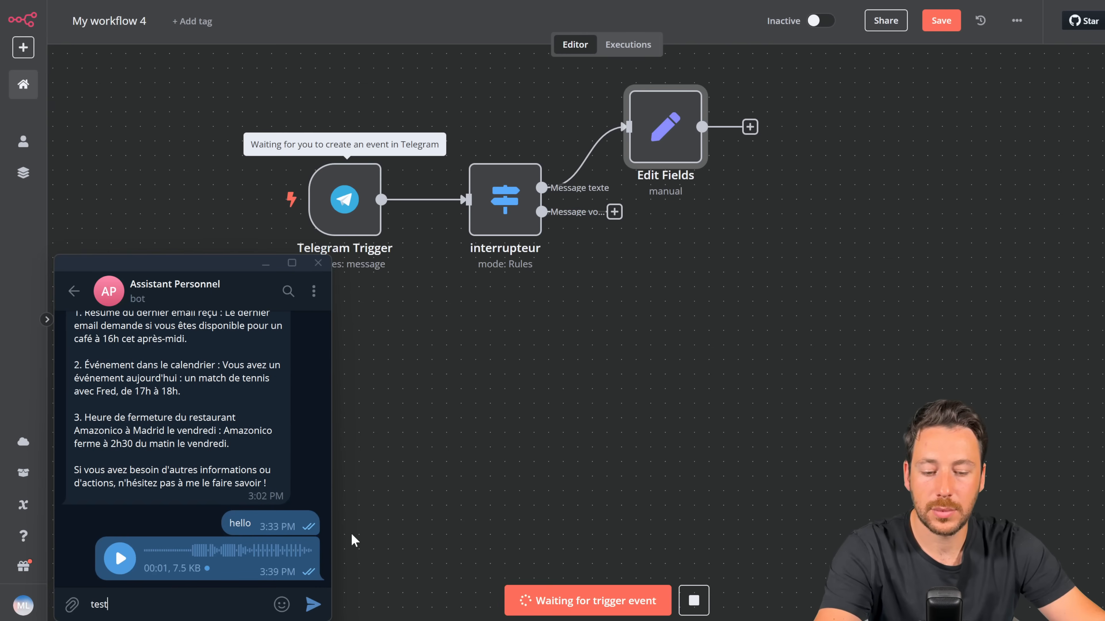
pyautogui.press('Return')
pyautogui.doubleClick(661, 126)
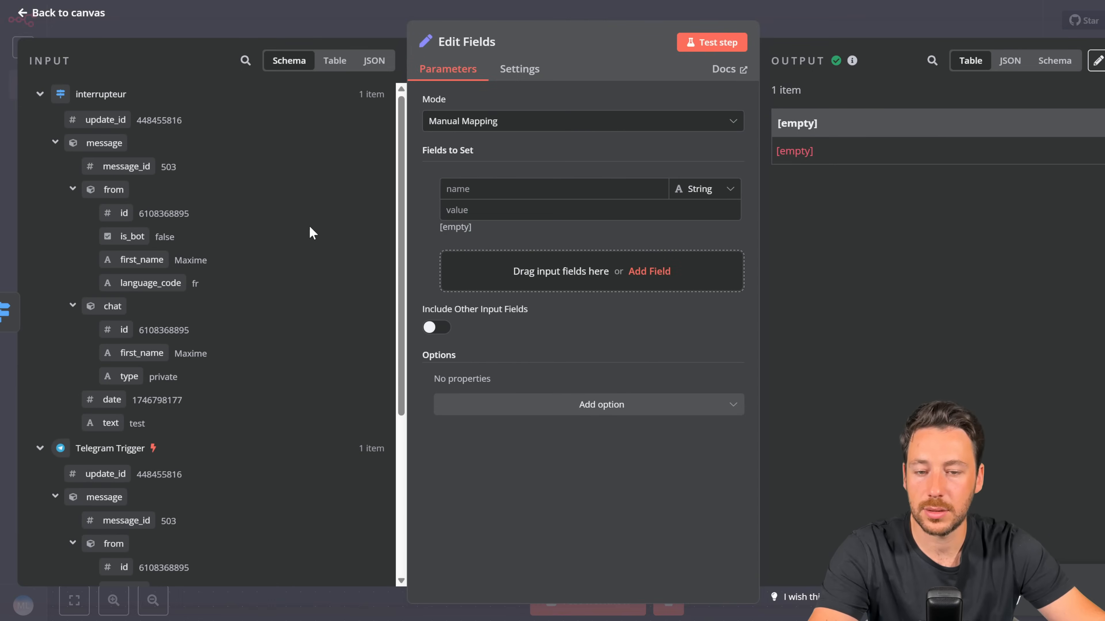
# Step: Create a 'message texte' field set to the Telegram Trigger's message text
pyautogui.click(468, 187)
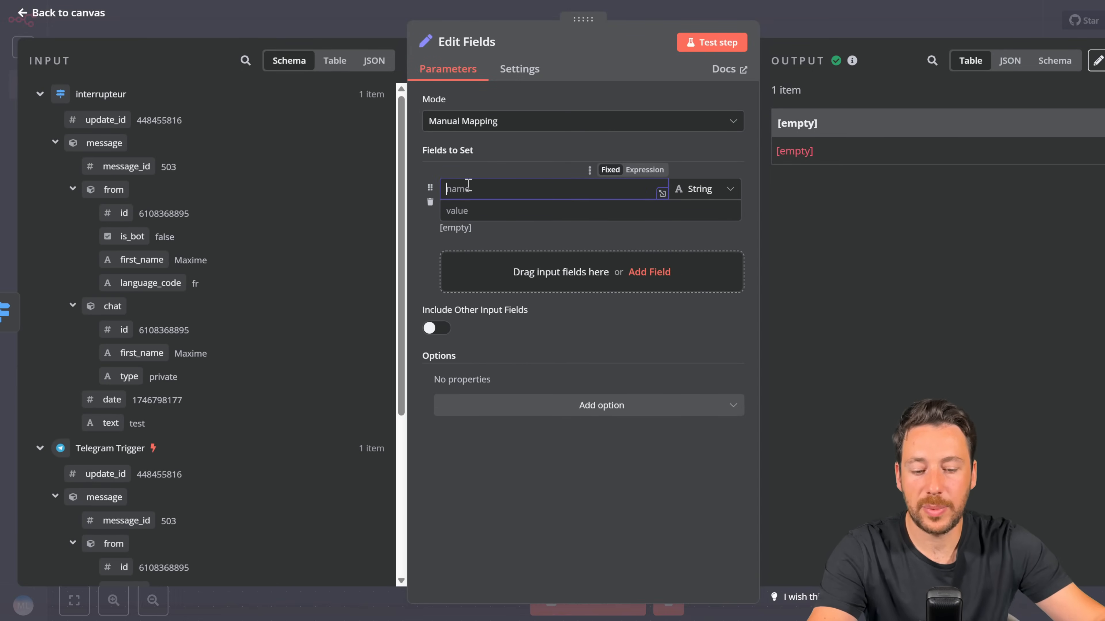
pyautogui.write('message texte')
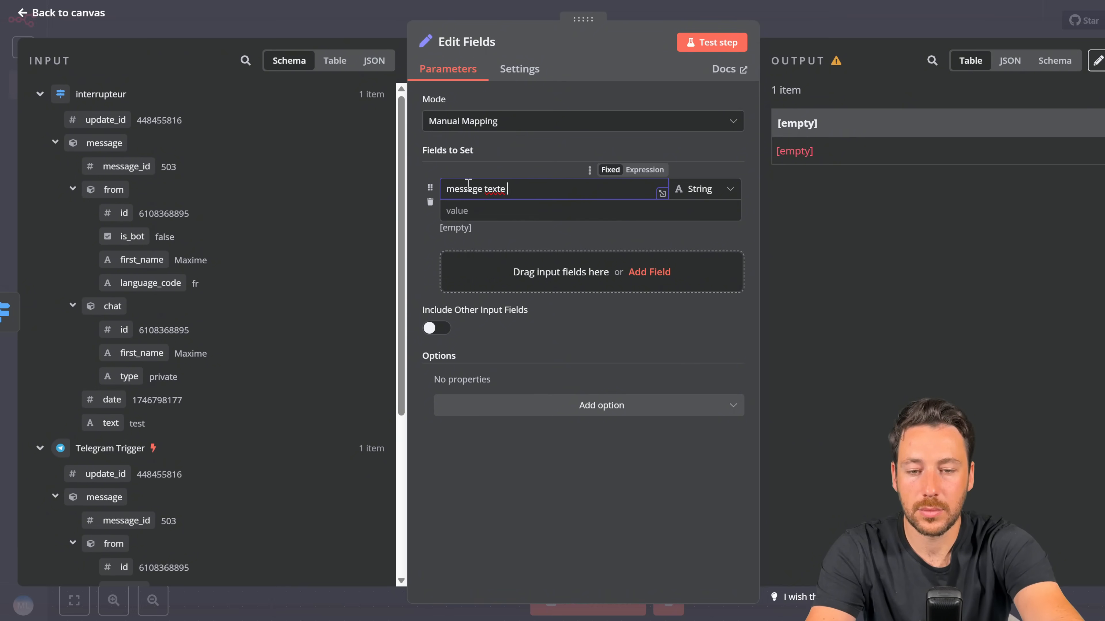
pyautogui.click(458, 222)
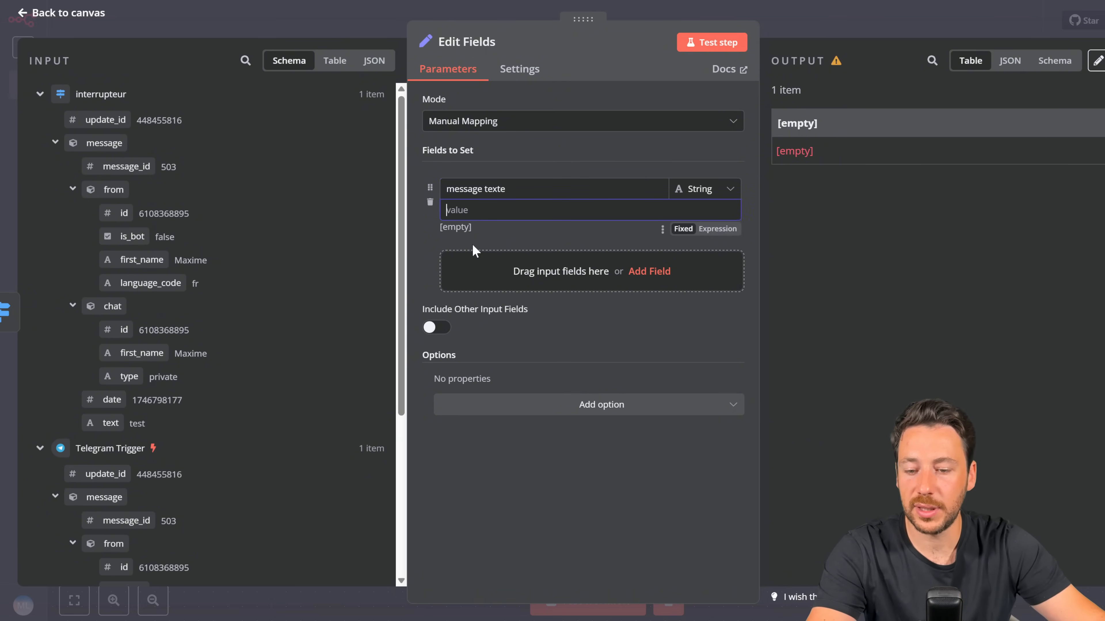
pyautogui.scroll(-2, 261, 261)
pyautogui.scroll(-4, 260, 273)
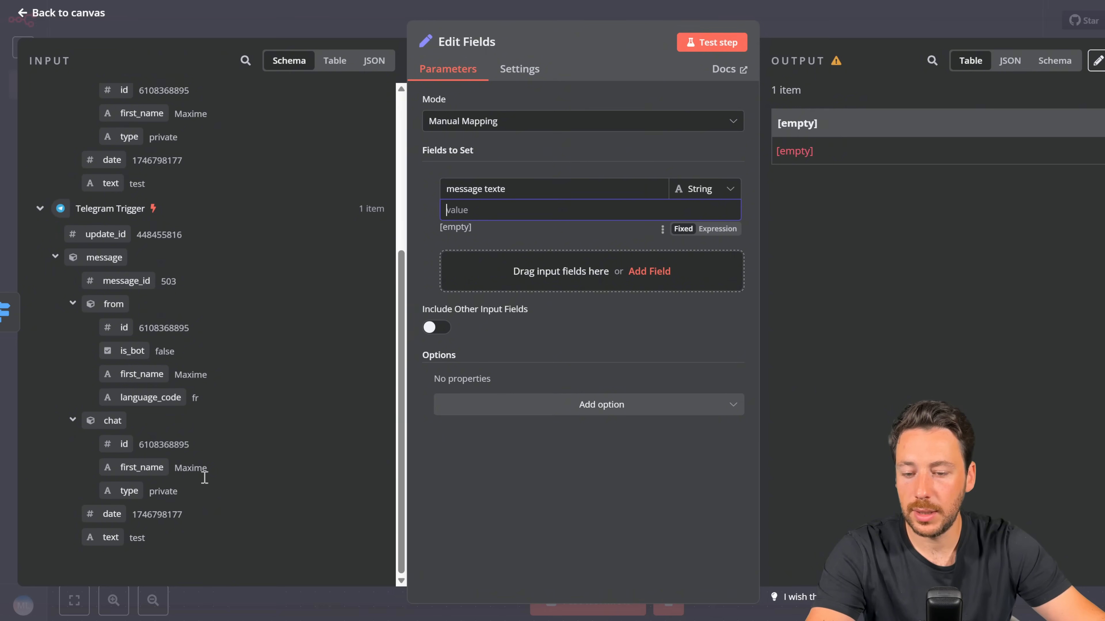
pyautogui.moveTo(110, 537); pyautogui.dragTo(479, 220)
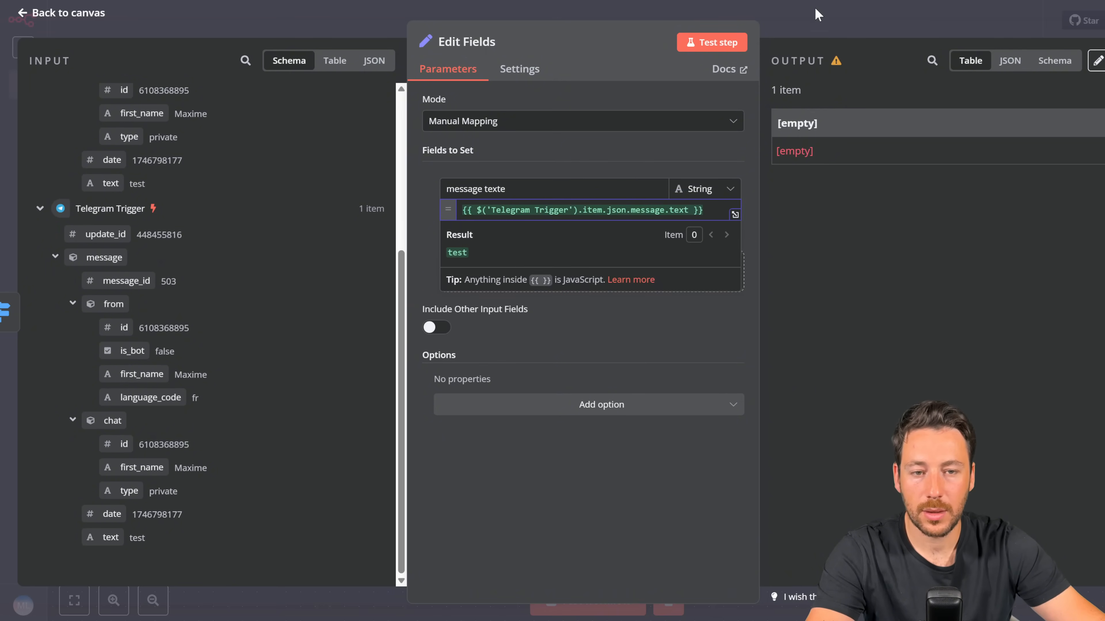
pyautogui.click(816, 13)
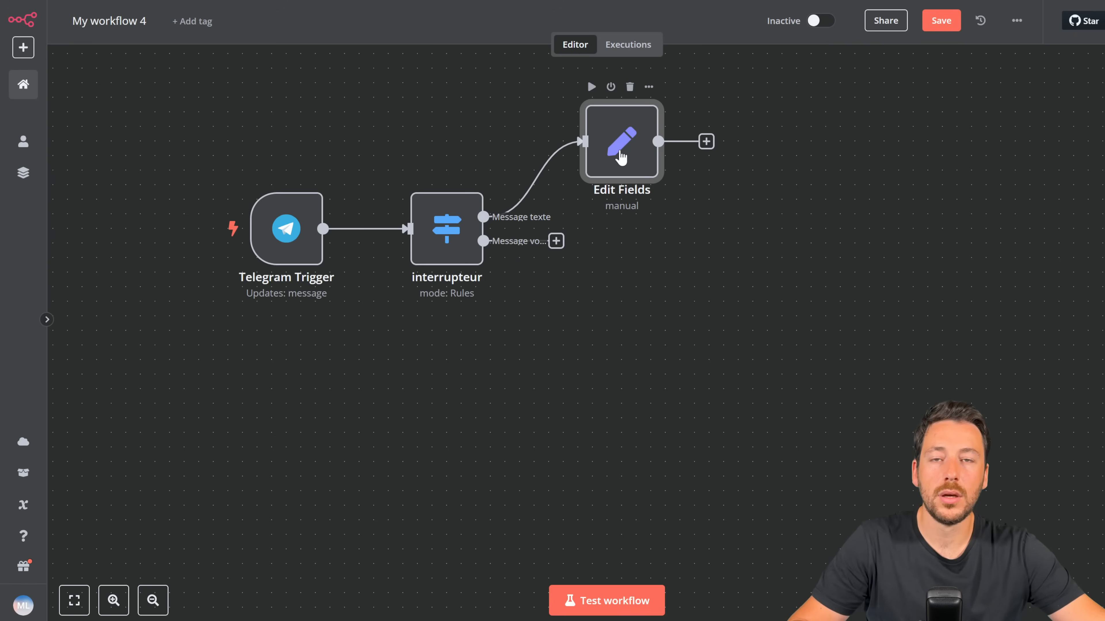
pyautogui.rightClick(621, 160)
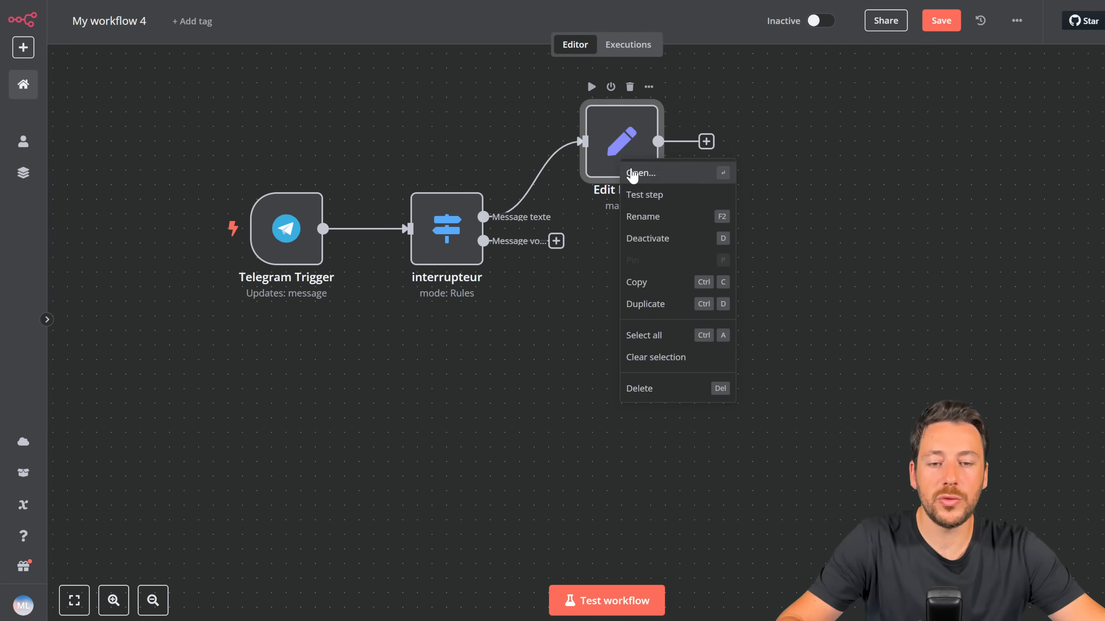
# Step: Rename the Edit Fields node to 'texte'
pyautogui.click(650, 217)
pyautogui.write('texte')
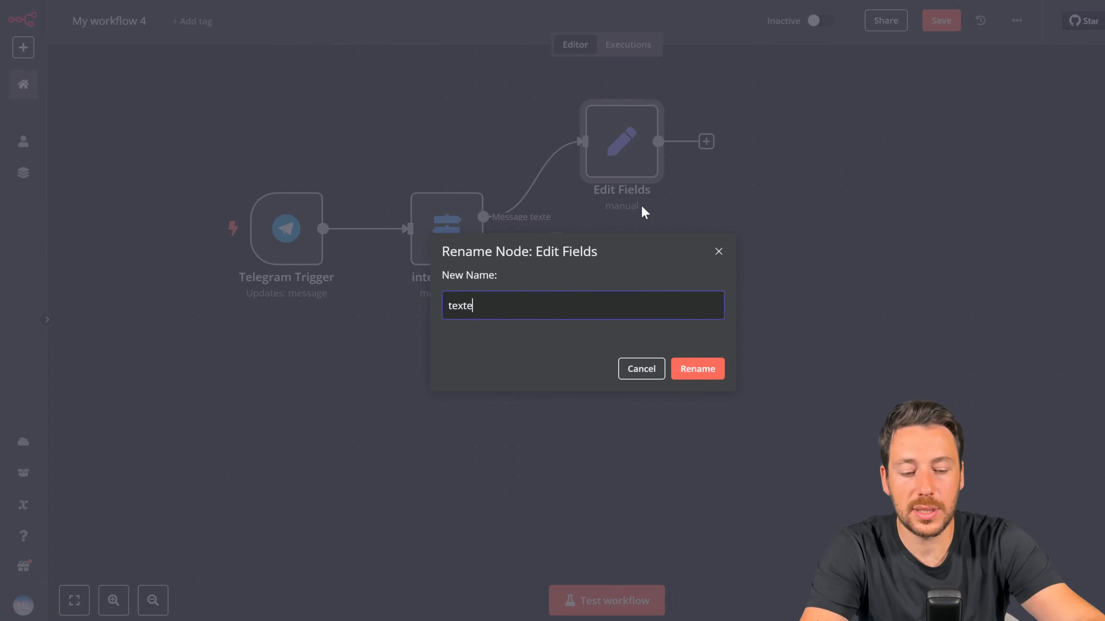
pyautogui.press('Return')
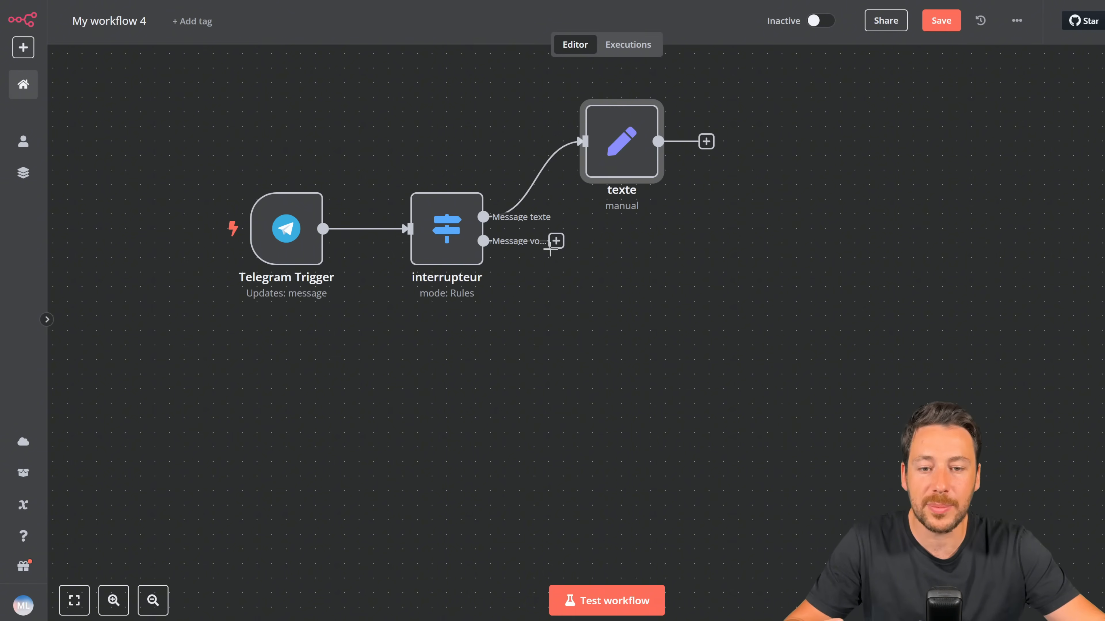
# Step: Add a Telegram 'Get a file' node on the Message vocal branch
pyautogui.click(556, 241)
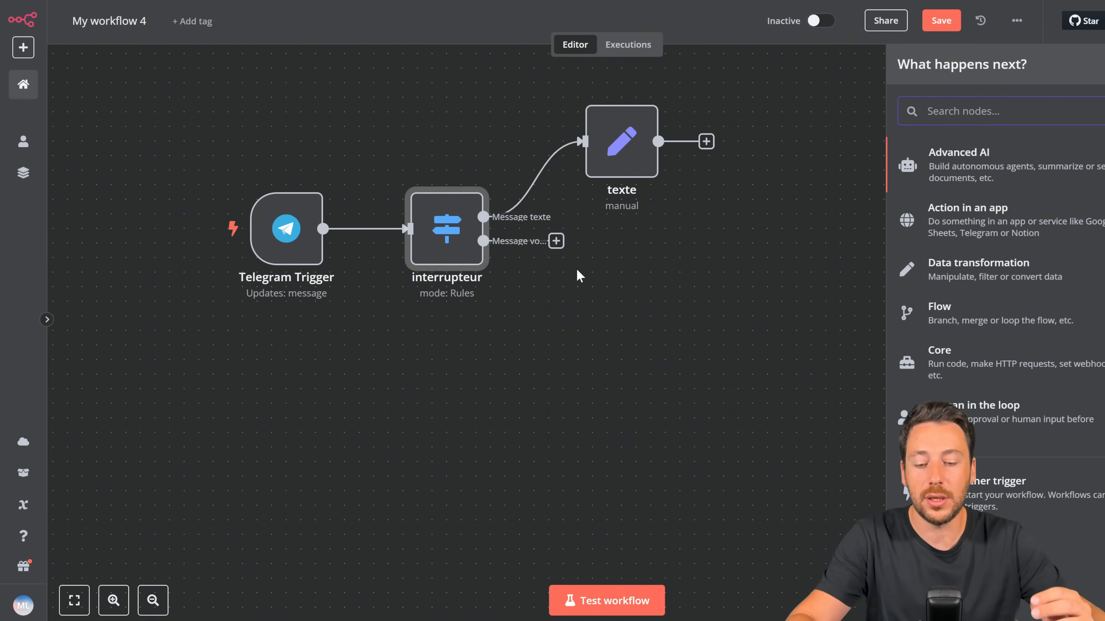
pyautogui.write('tele')
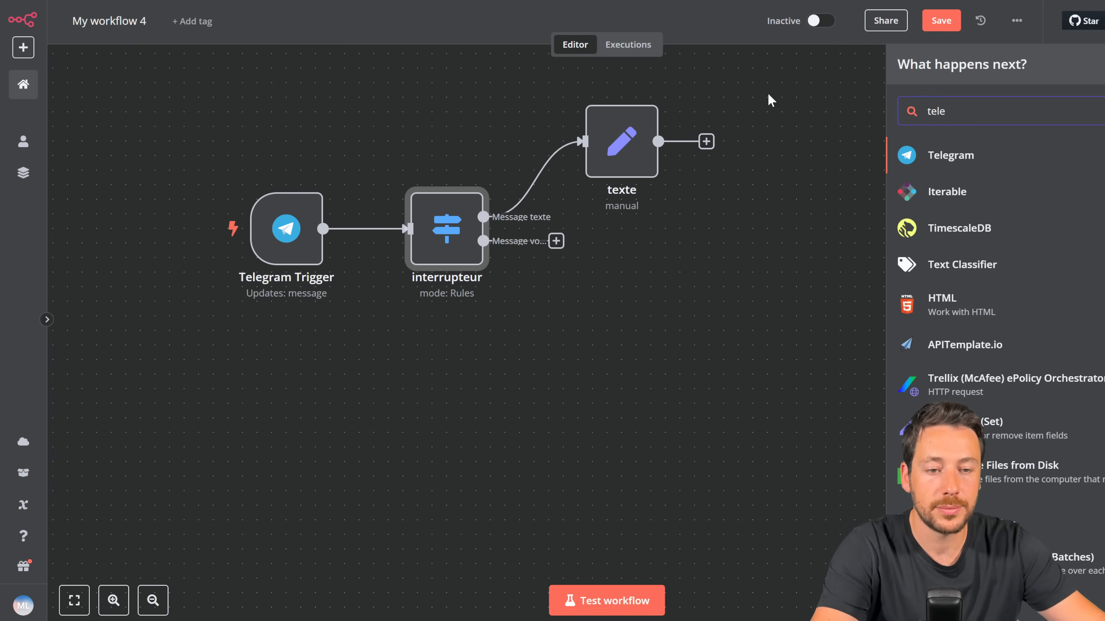
pyautogui.click(926, 156)
pyautogui.scroll(-2, 931, 282)
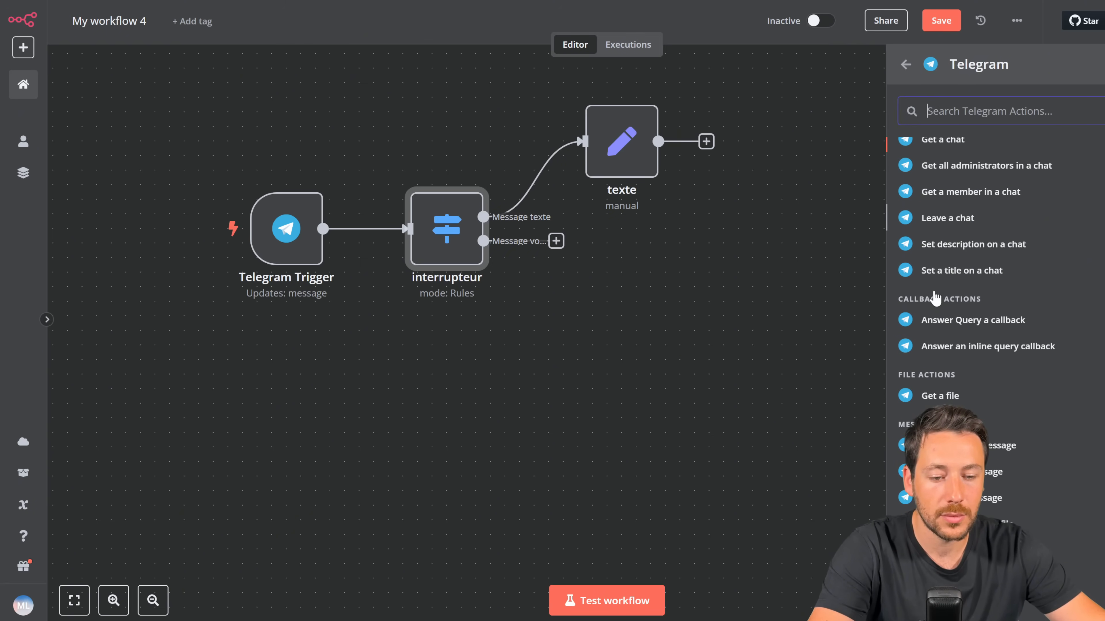
pyautogui.click(935, 396)
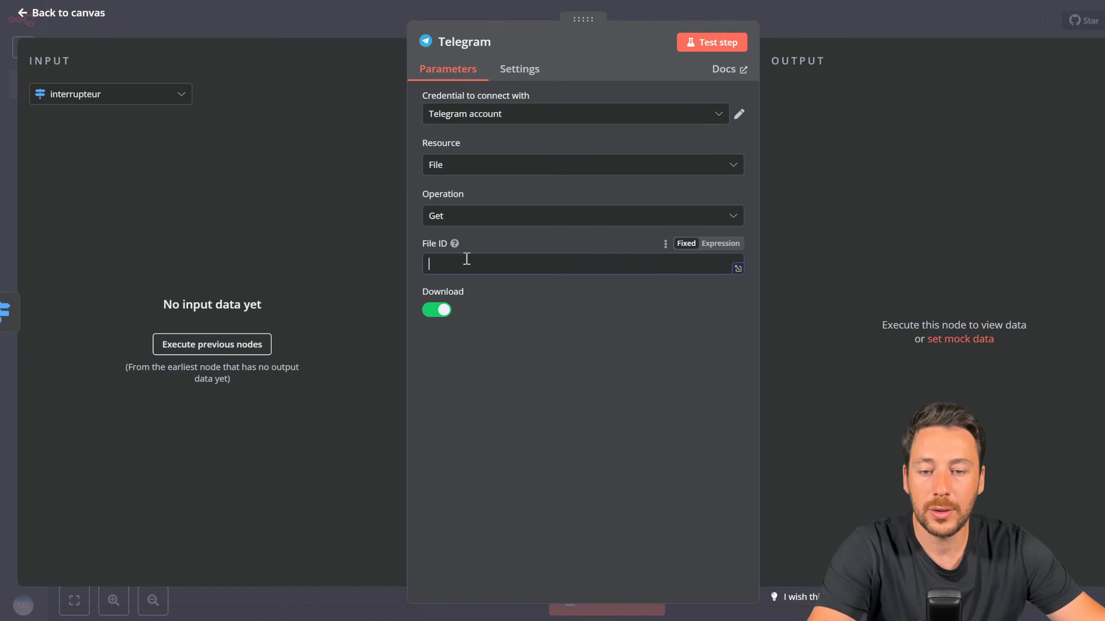
pyautogui.click(831, 27)
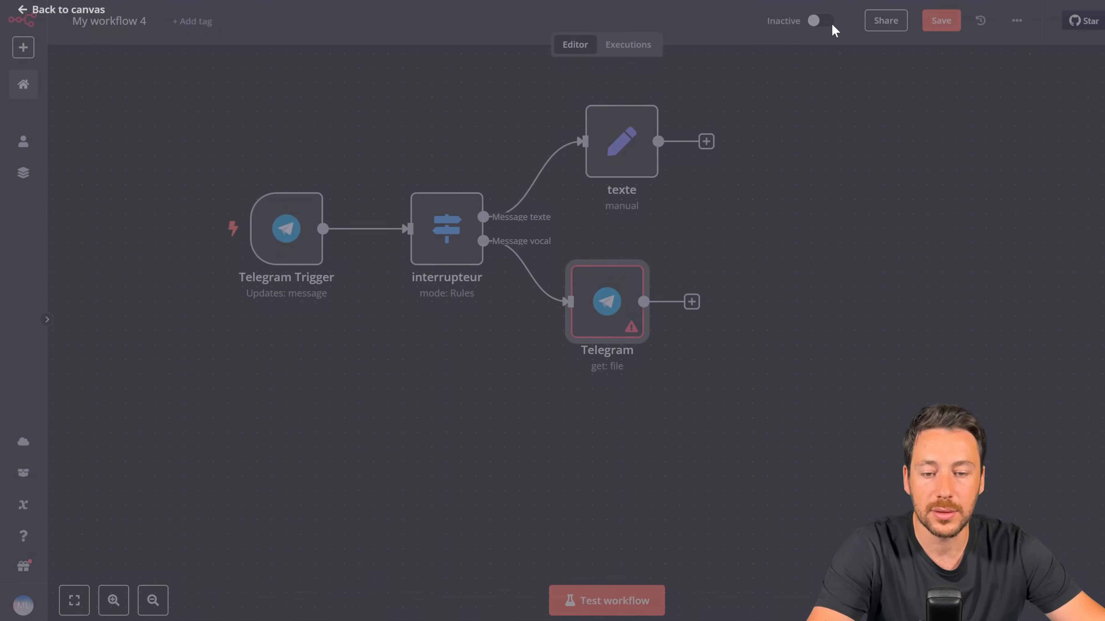
# Step: Run a test of the workflow, then clear the previous run's data
pyautogui.doubleClick(604, 307)
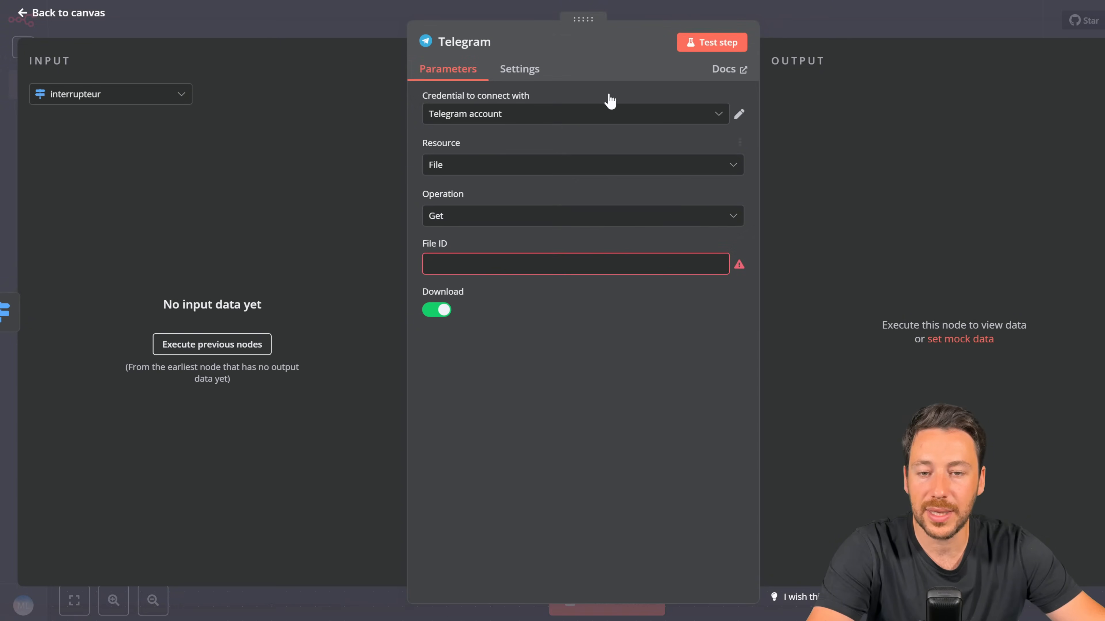
pyautogui.click(834, 20)
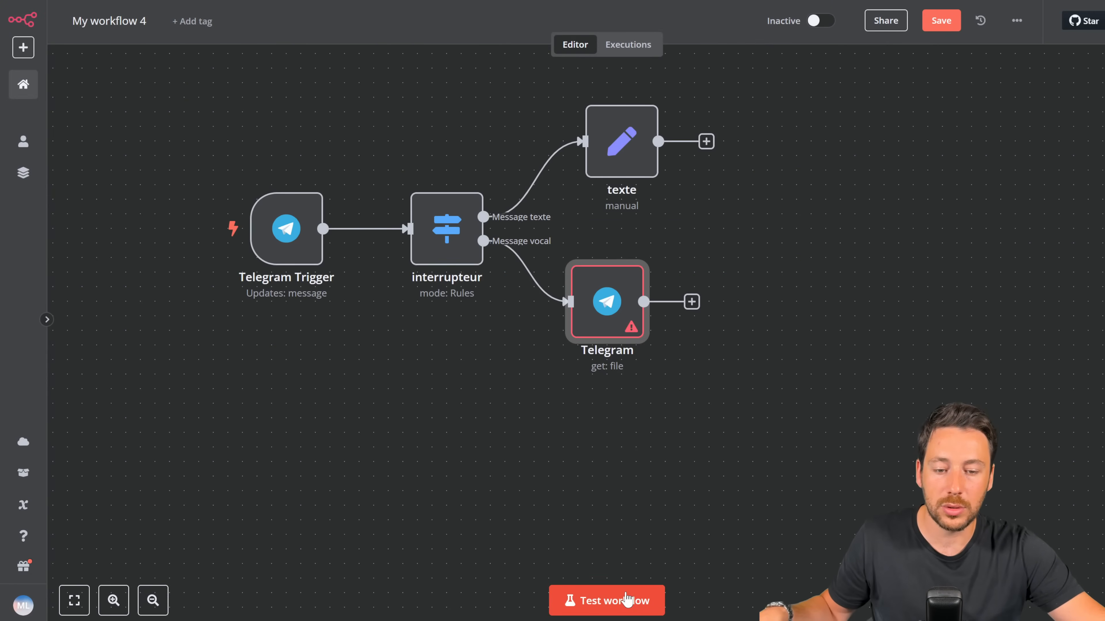
pyautogui.click(626, 600)
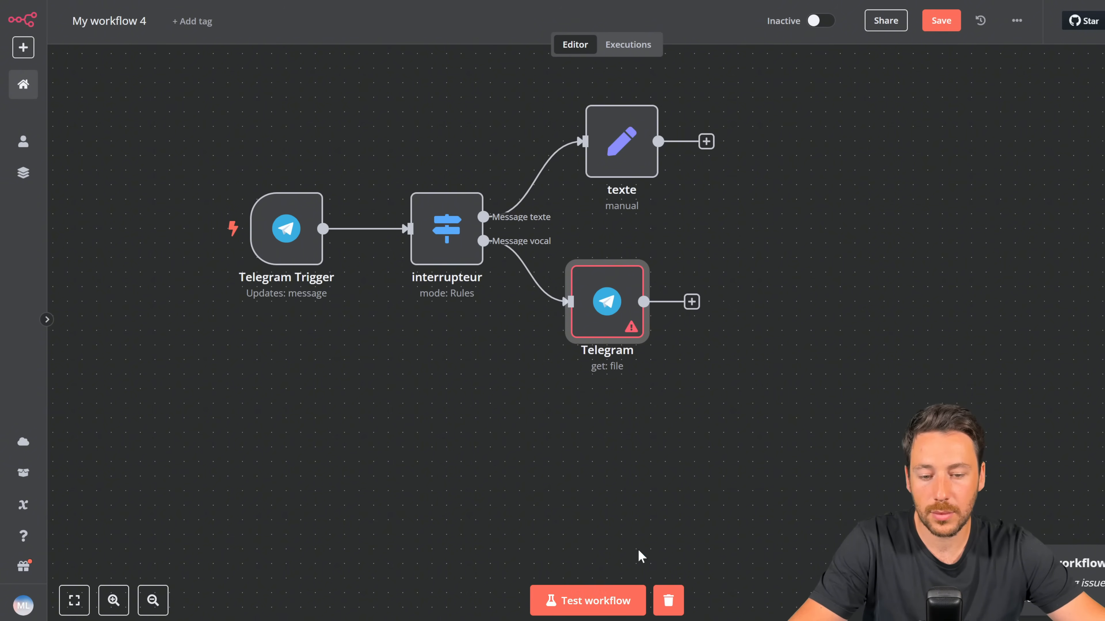
pyautogui.click(622, 598)
pyautogui.click(669, 599)
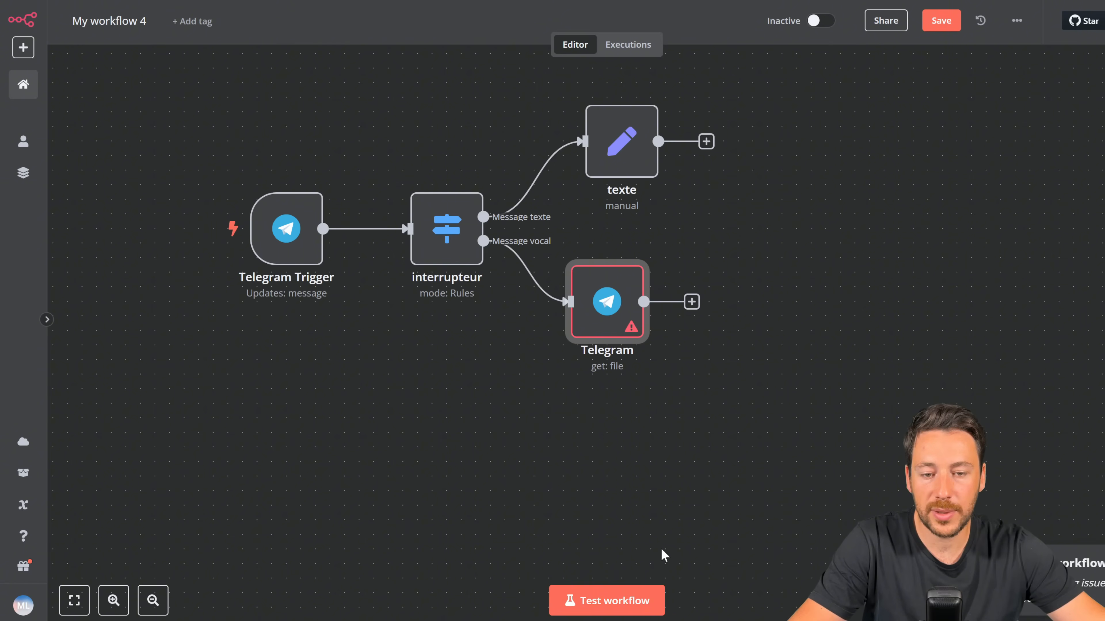
# Step: Set the Telegram node's File ID to 'test' and start a test run
pyautogui.doubleClick(615, 301)
pyautogui.moveTo(473, 300)
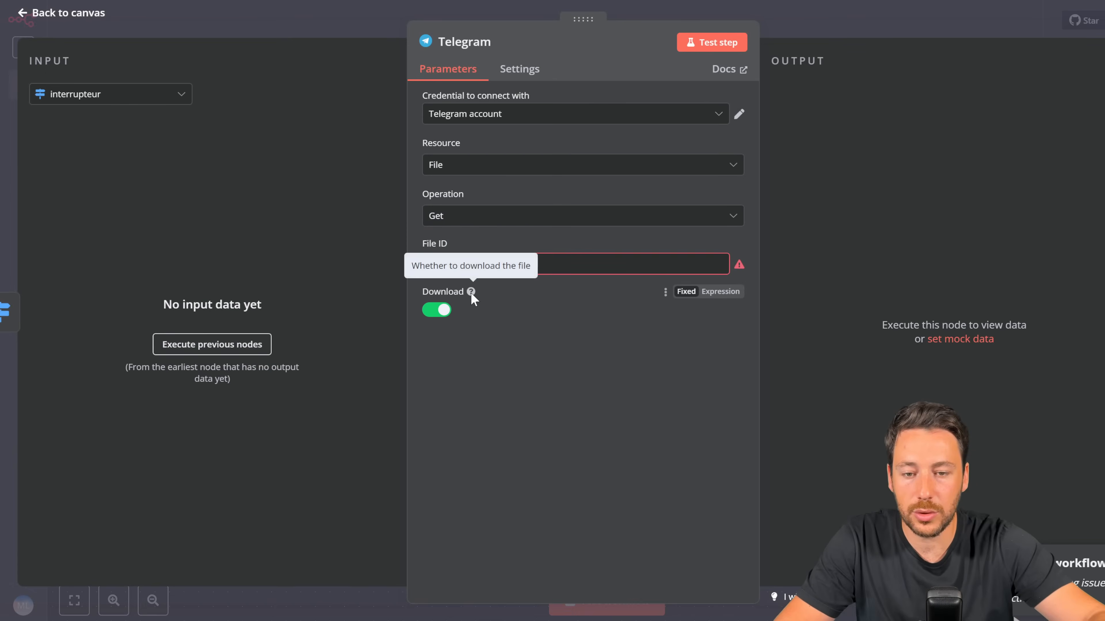
pyautogui.click(575, 259)
pyautogui.write('tes')
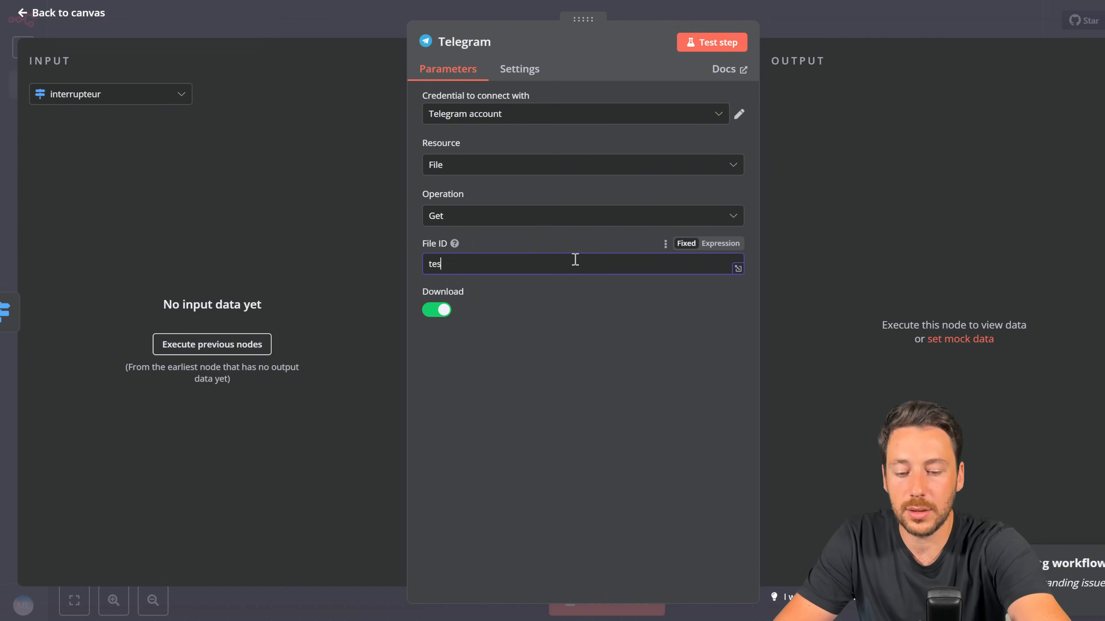
pyautogui.write('t')
pyautogui.click(808, 31)
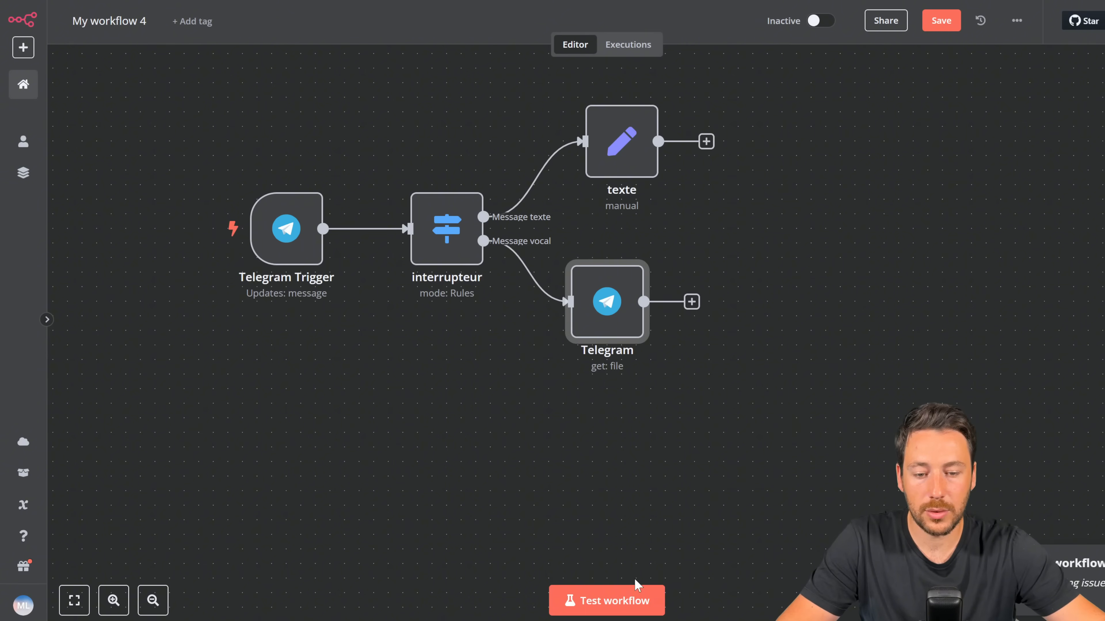
pyautogui.click(637, 591)
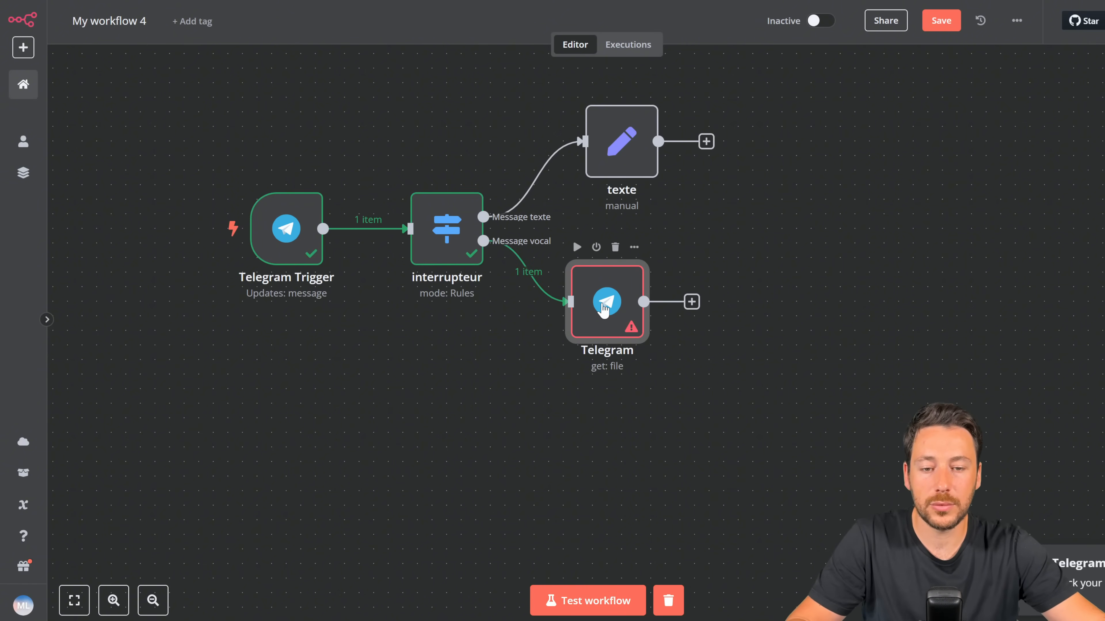
# Step: Replace the File ID with the voice message's file_id expression ($json.message.voice.file_id)
pyautogui.doubleClick(604, 310)
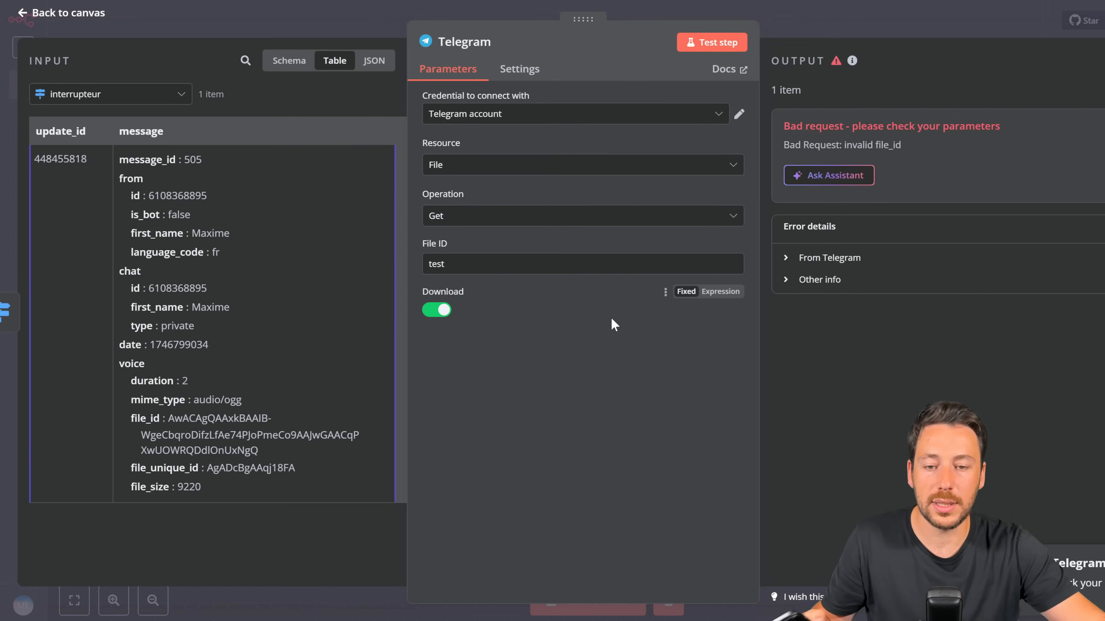
pyautogui.click(275, 69)
pyautogui.doubleClick(460, 265)
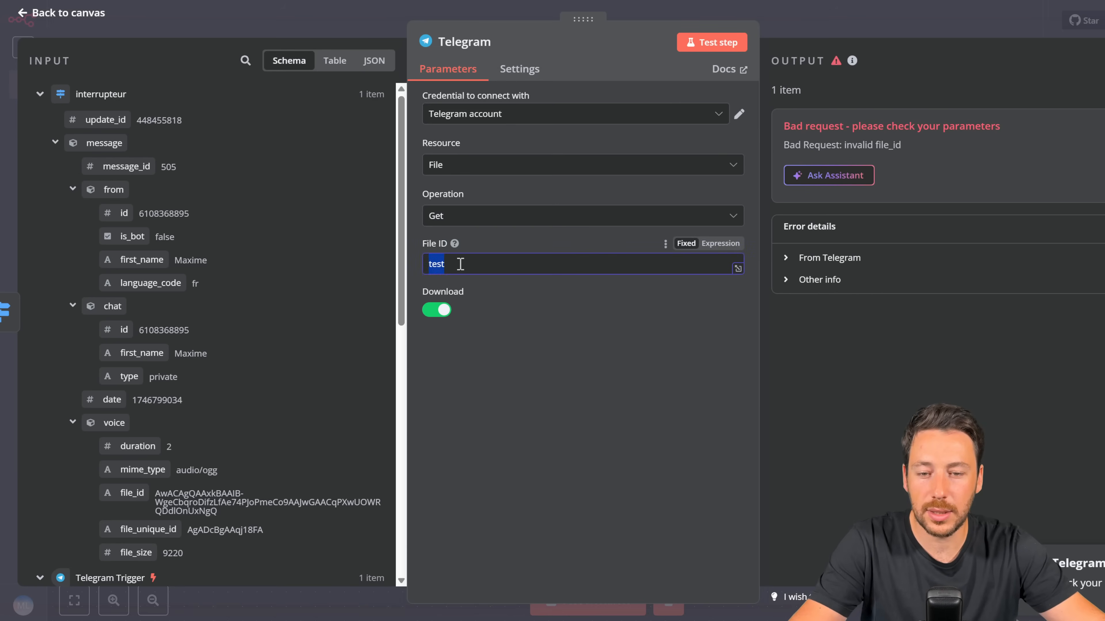
pyautogui.press('BackSpace')
pyautogui.moveTo(130, 505); pyautogui.dragTo(457, 274)
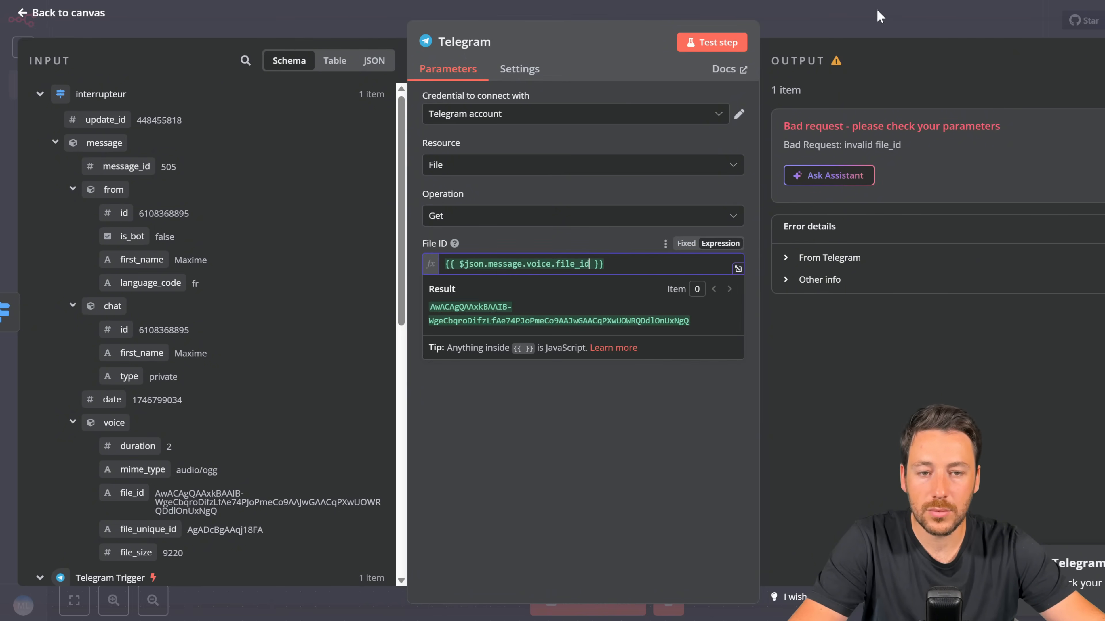
pyautogui.click(865, 20)
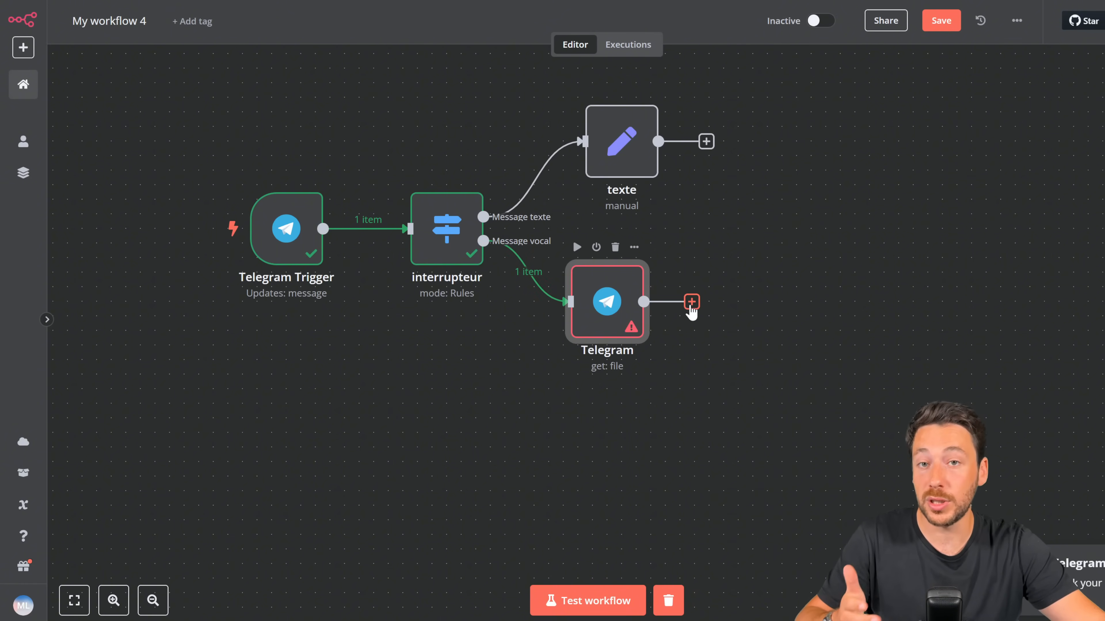
pyautogui.click(691, 305)
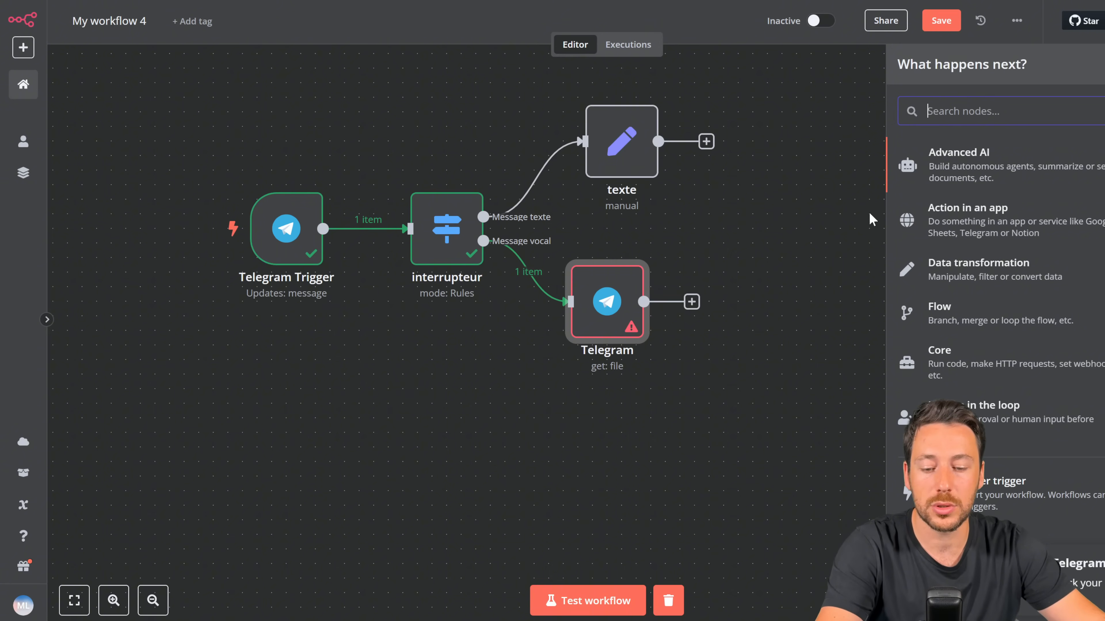
# Step: Add an OpenAI Audio 'Transcribe a recording' node after the Telegram node
pyautogui.write('tr')
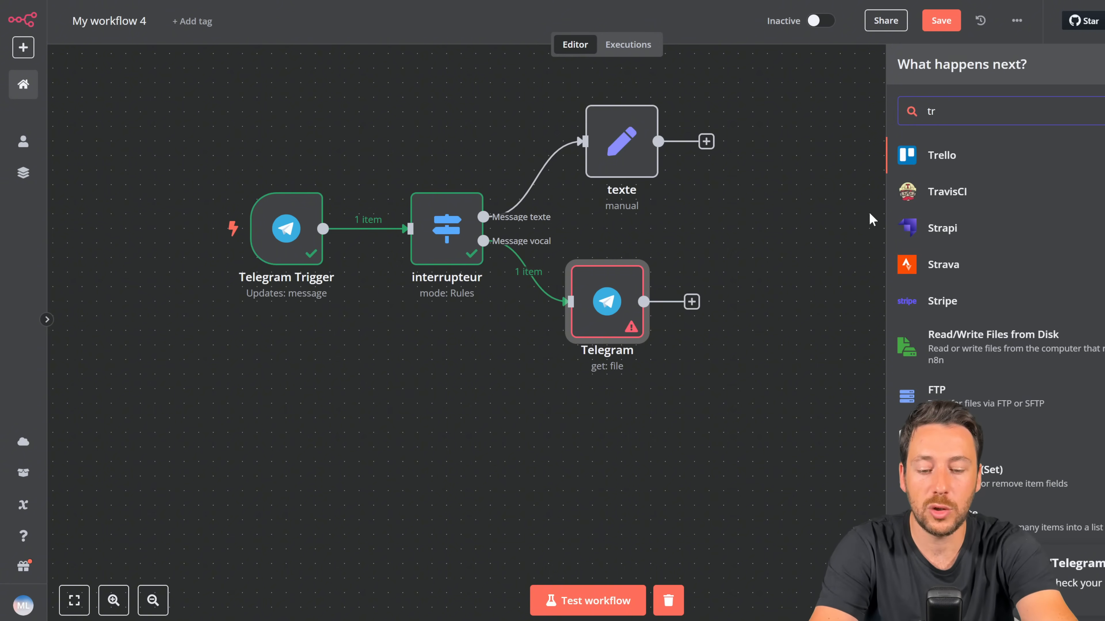
pyautogui.press('BackSpace')
pyautogui.press('BackSpace')
pyautogui.write('open')
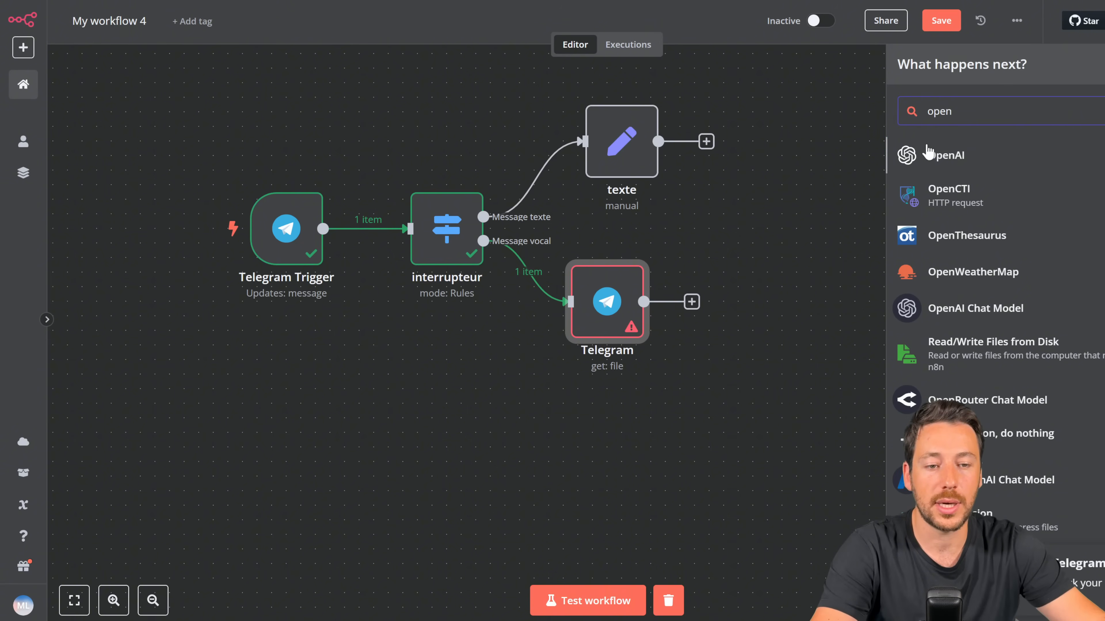
pyautogui.click(929, 155)
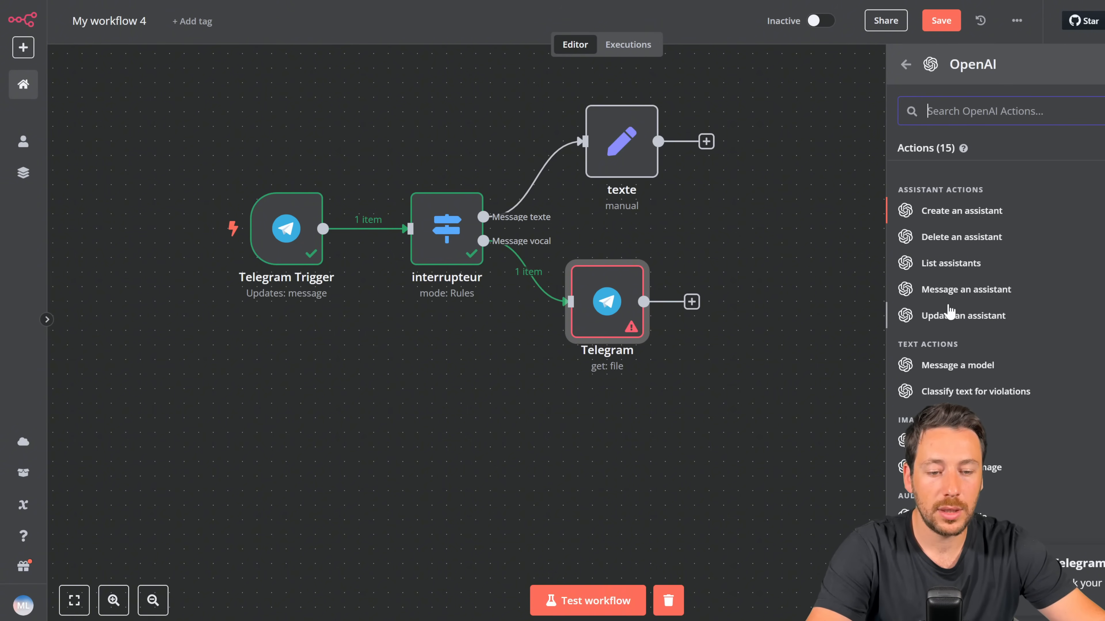
pyautogui.scroll(-3, 950, 315)
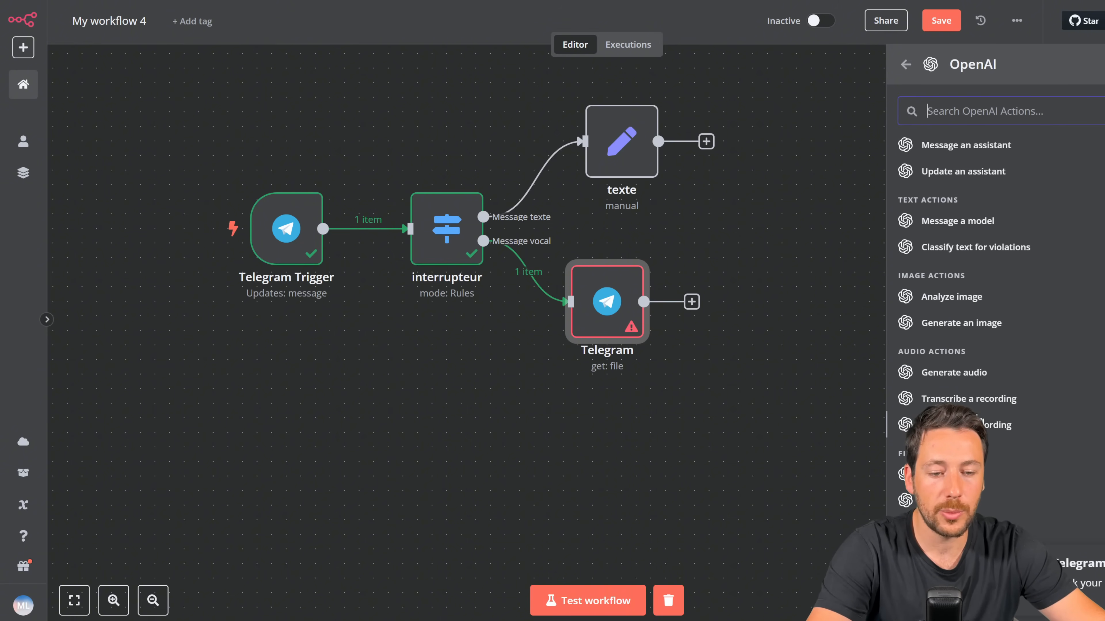
pyautogui.click(954, 399)
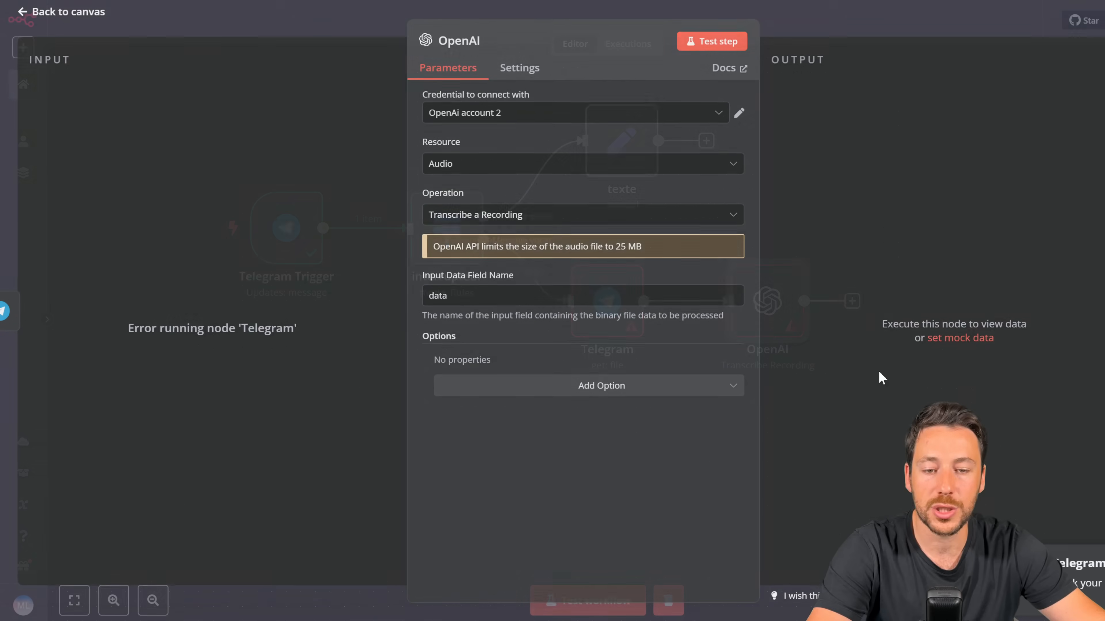
# Step: Start a new OpenAi account 3 credential, then go to the OpenAI Platform tab
pyautogui.click(505, 123)
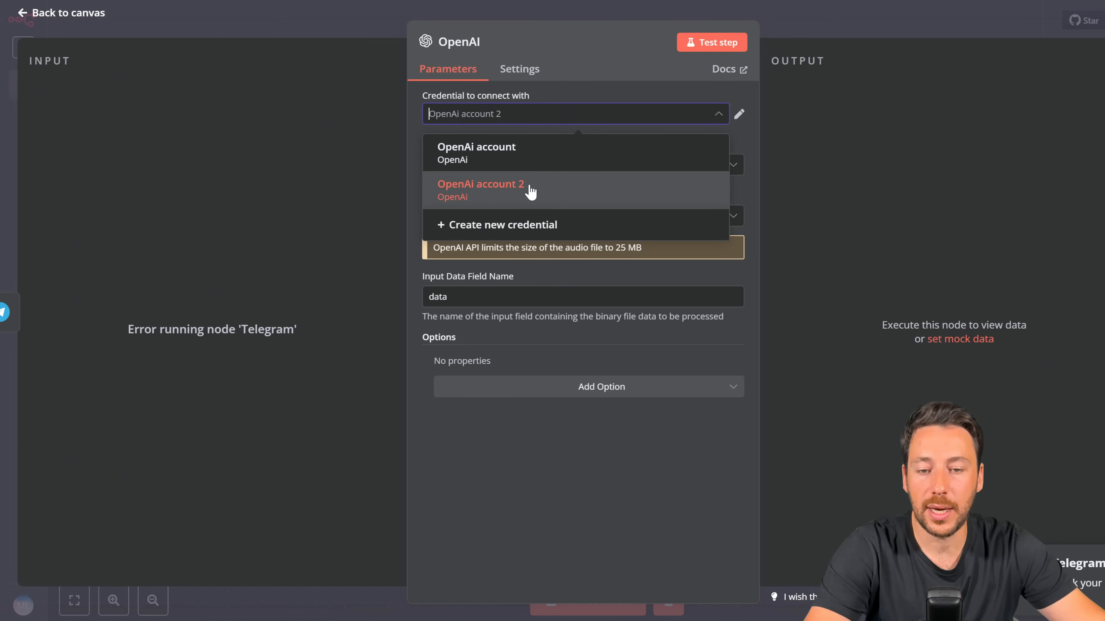
pyautogui.click(500, 227)
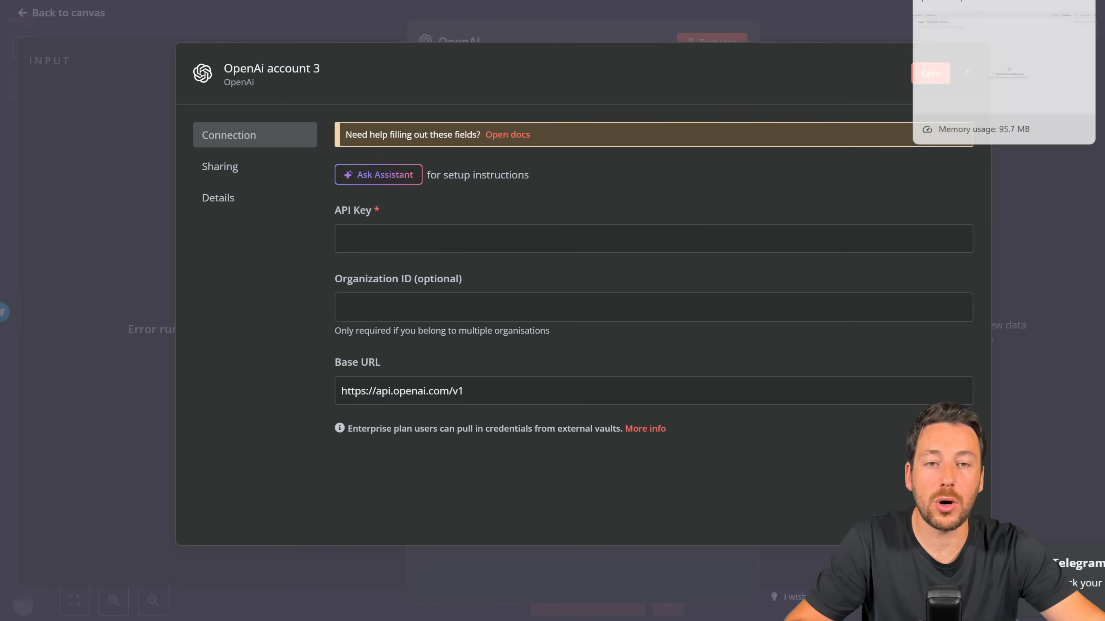
pyautogui.click(952, 1)
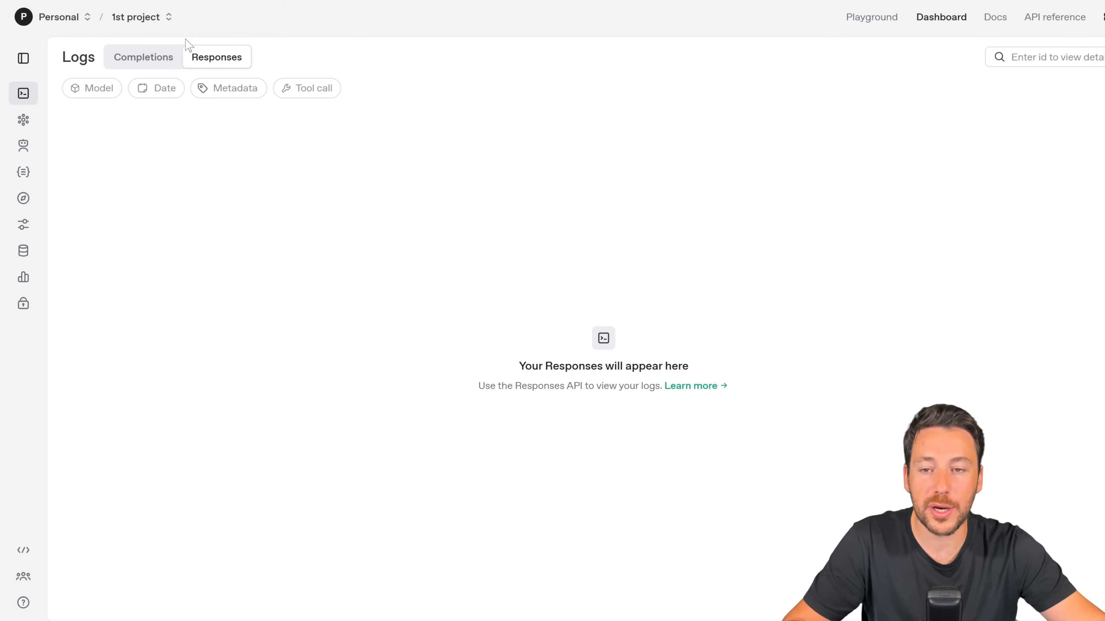
# Step: Create a new OpenAI Platform project named Test123
pyautogui.click(171, 19)
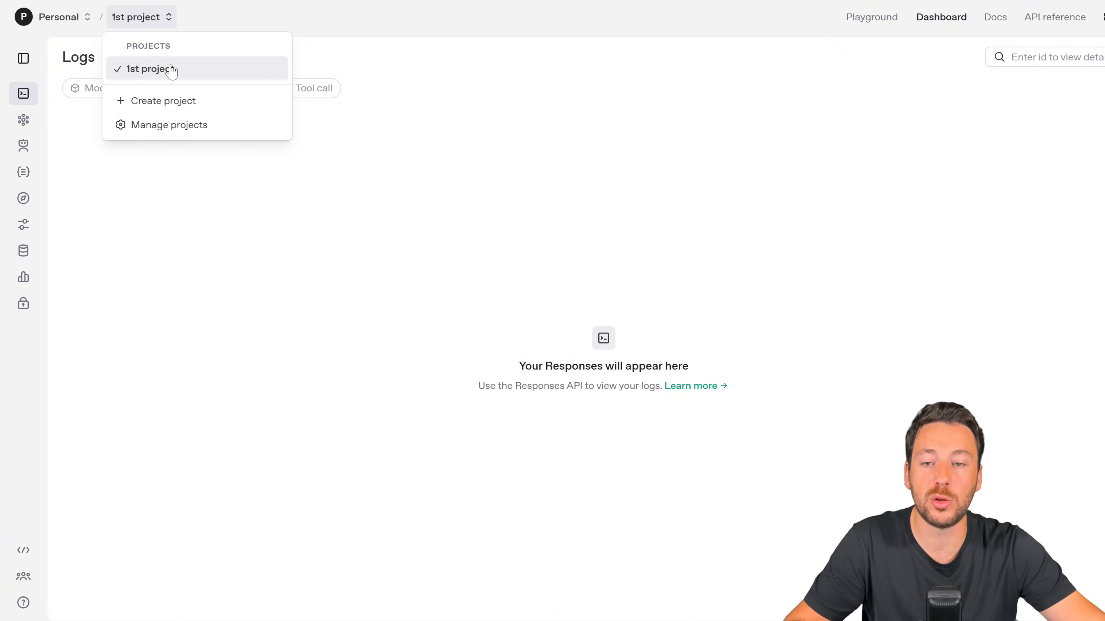
pyautogui.click(170, 101)
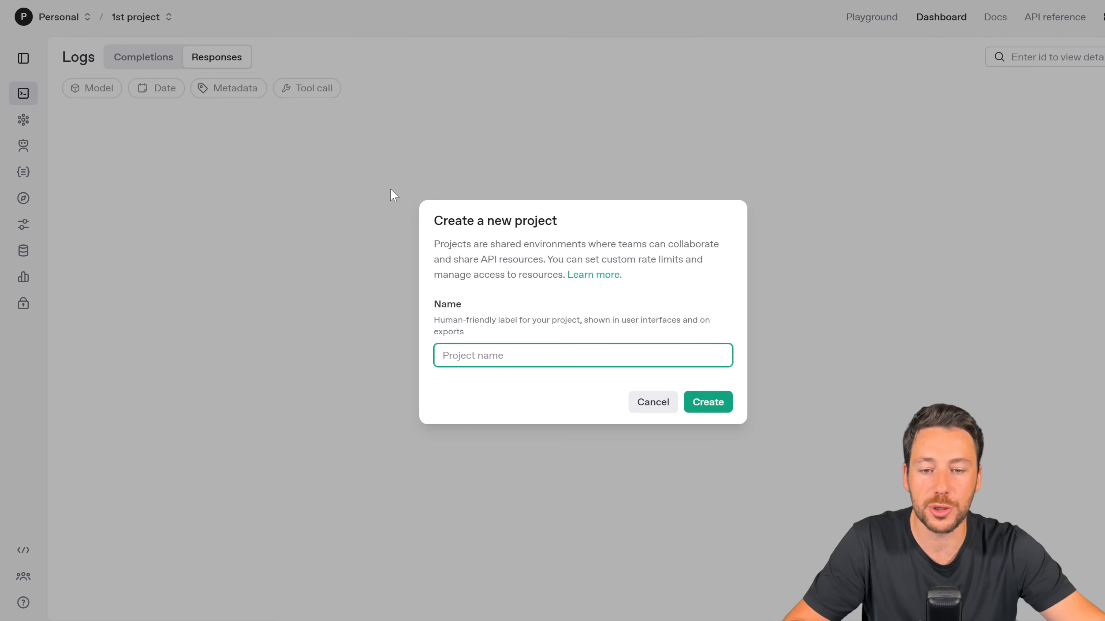
pyautogui.write('Test123')
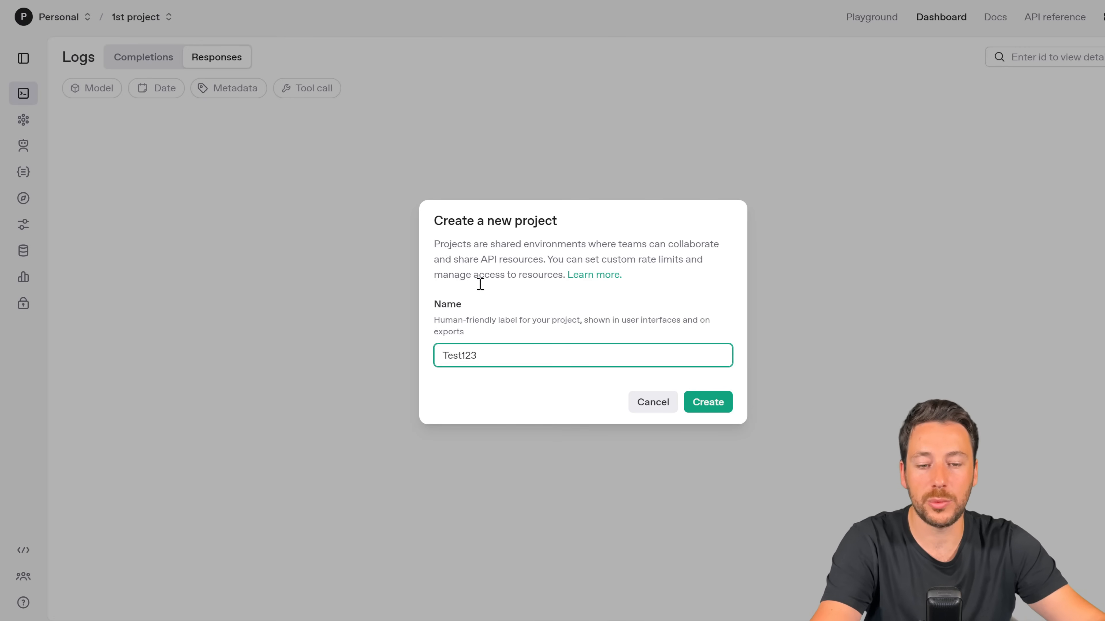
pyautogui.click(720, 403)
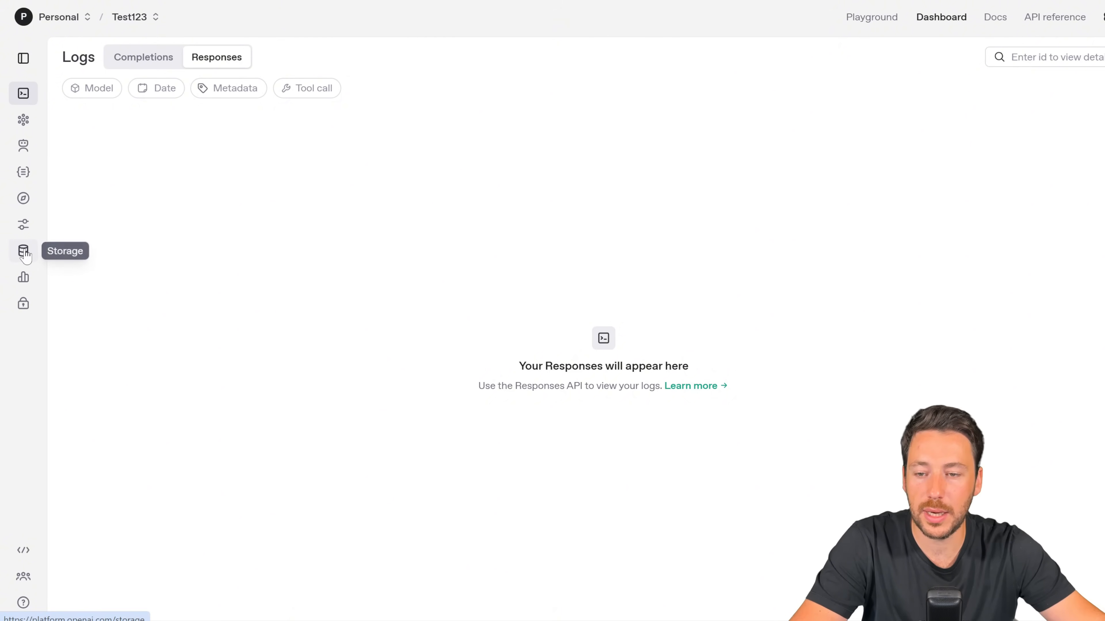
# Step: Create a new secret key named Test on the API keys page
pyautogui.click(22, 305)
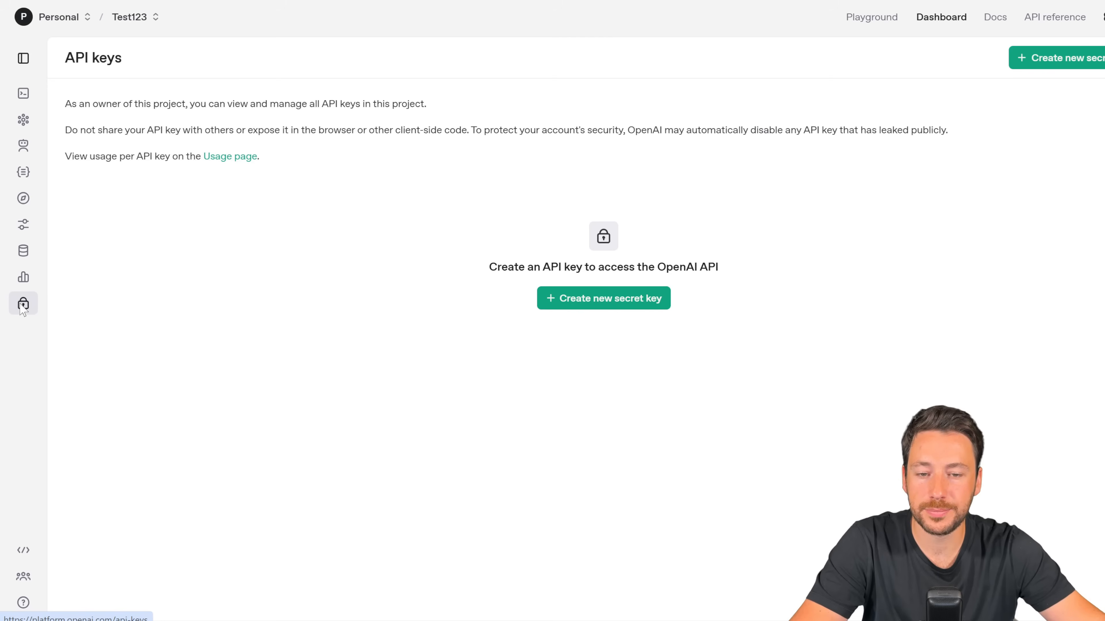
pyautogui.click(569, 299)
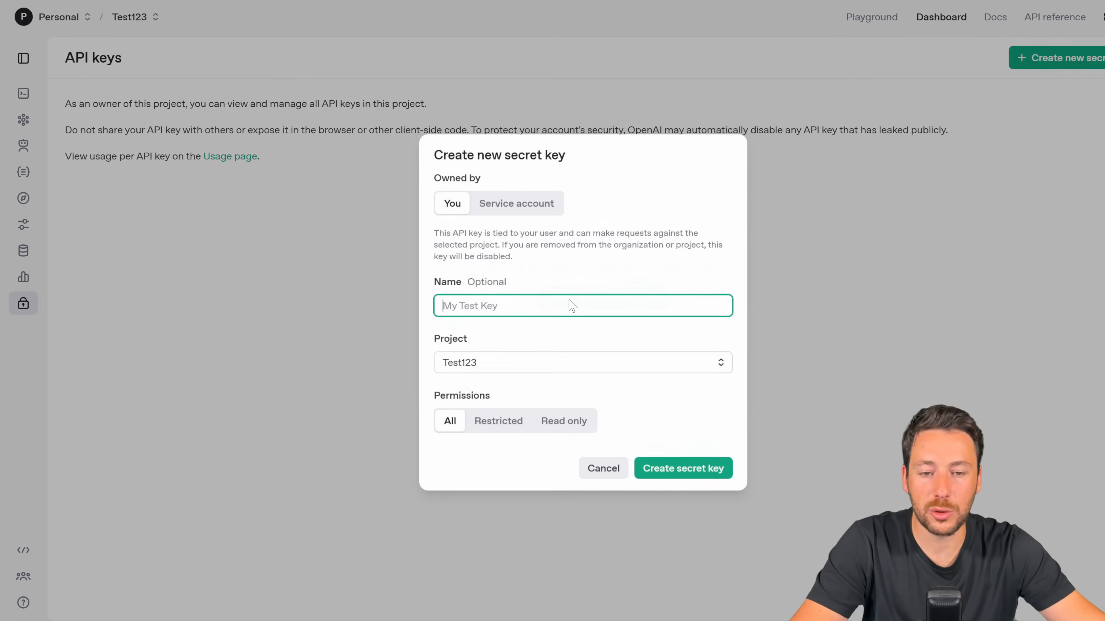
pyautogui.write('Test')
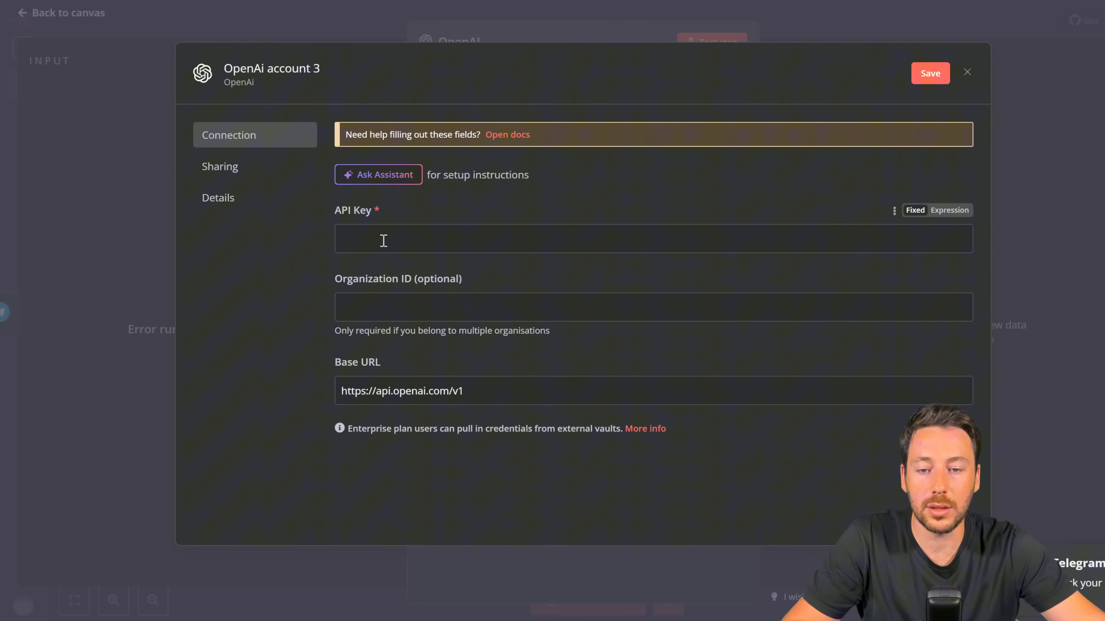
pyautogui.click(383, 241)
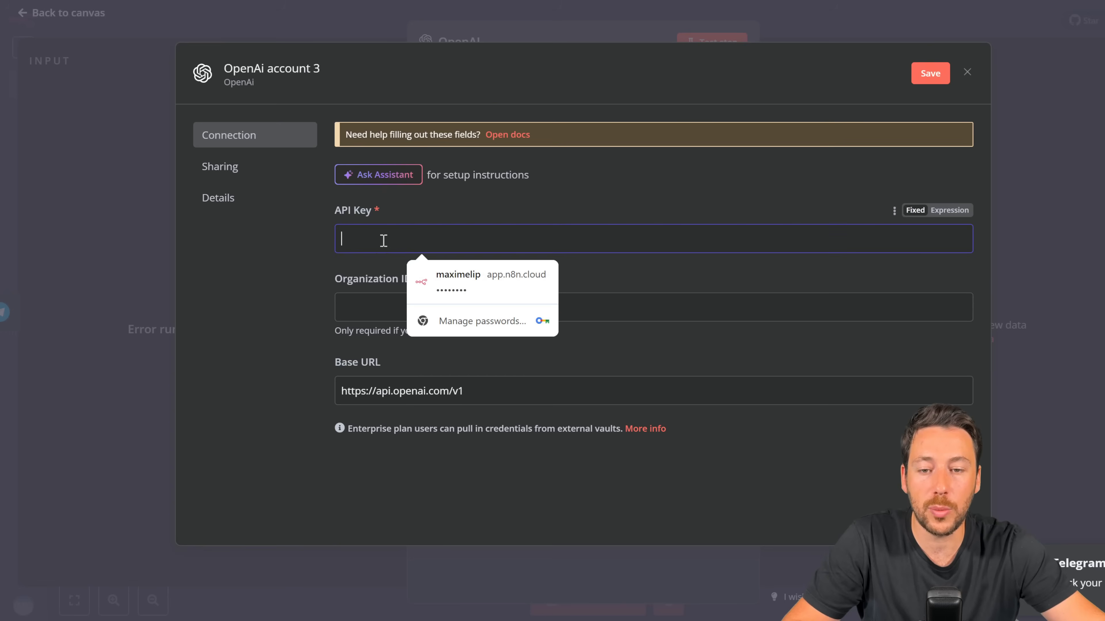
# Step: Discard the new credential and keep OpenAi account 2 for the OpenAI node
pyautogui.click(824, 36)
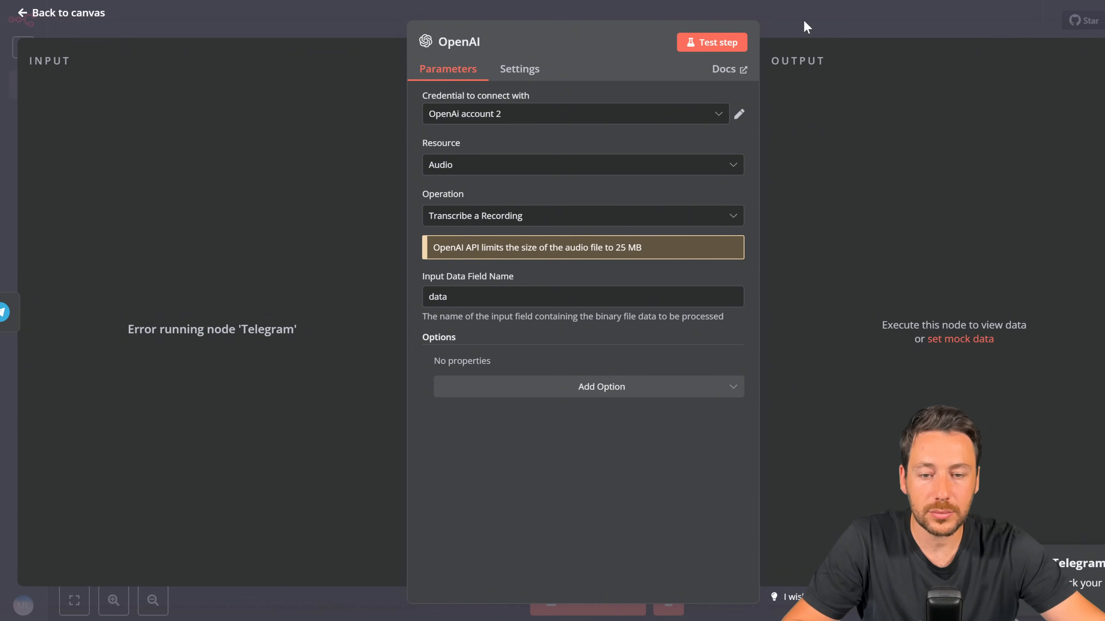
pyautogui.click(548, 112)
pyautogui.click(505, 201)
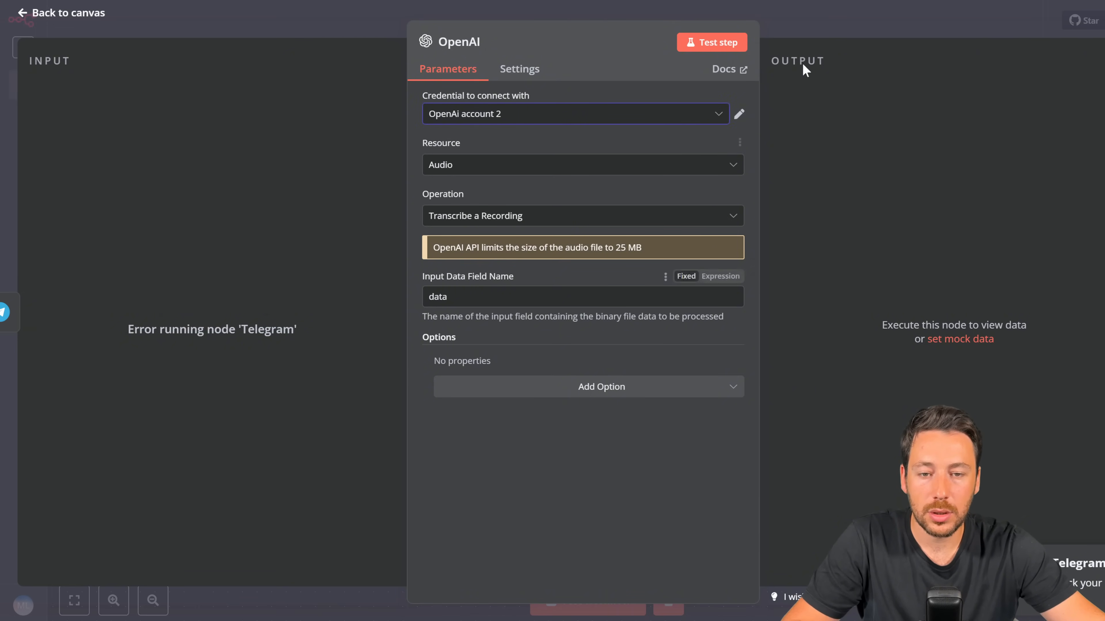
# Step: Nudge the OpenAI node left and clear the previous execution data
pyautogui.click(847, 25)
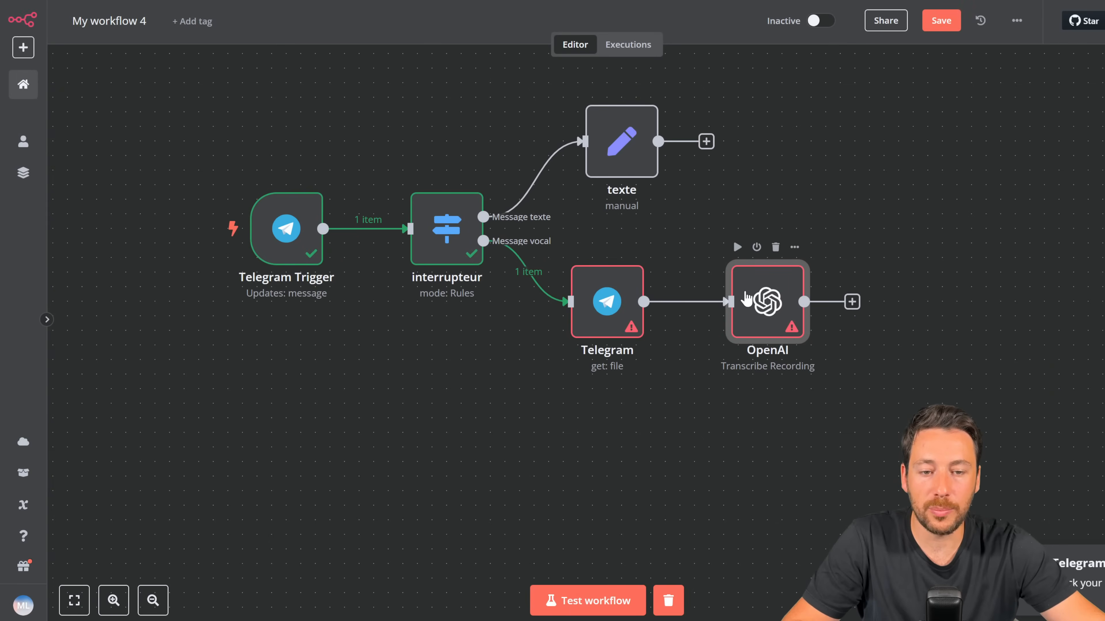
pyautogui.moveTo(741, 302); pyautogui.dragTo(726, 302)
pyautogui.moveTo(544, 169)
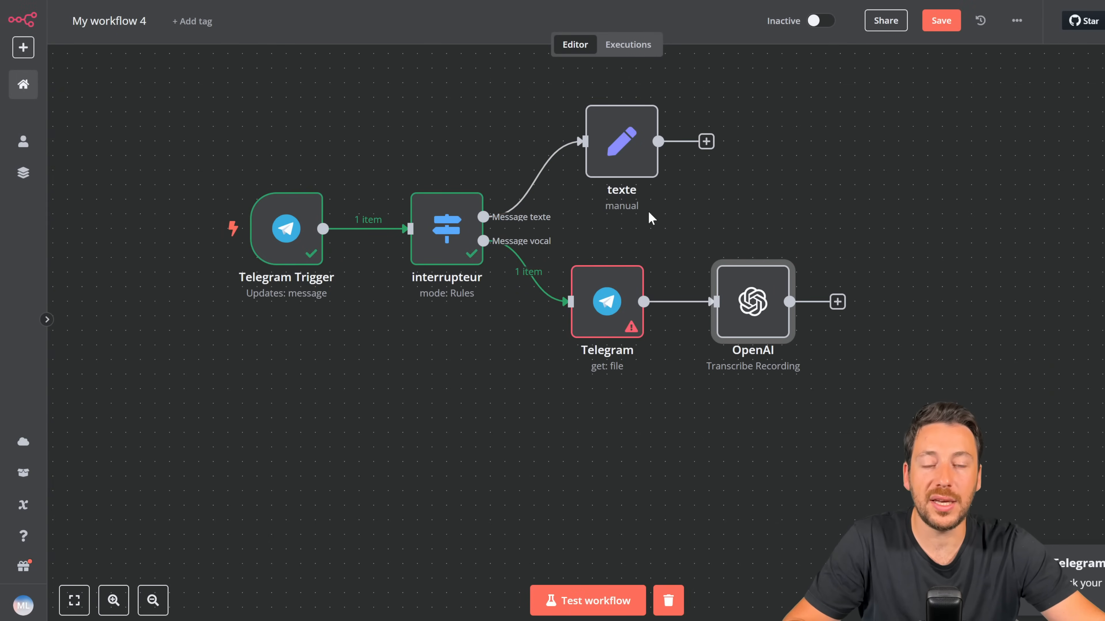
pyautogui.moveTo(621, 204)
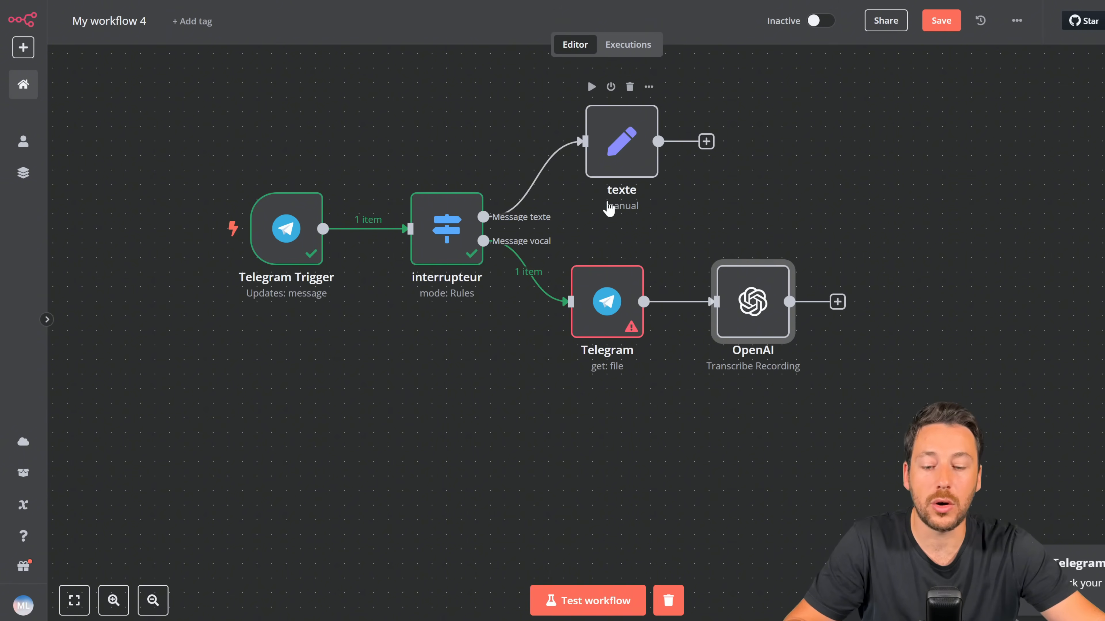
pyautogui.click(668, 601)
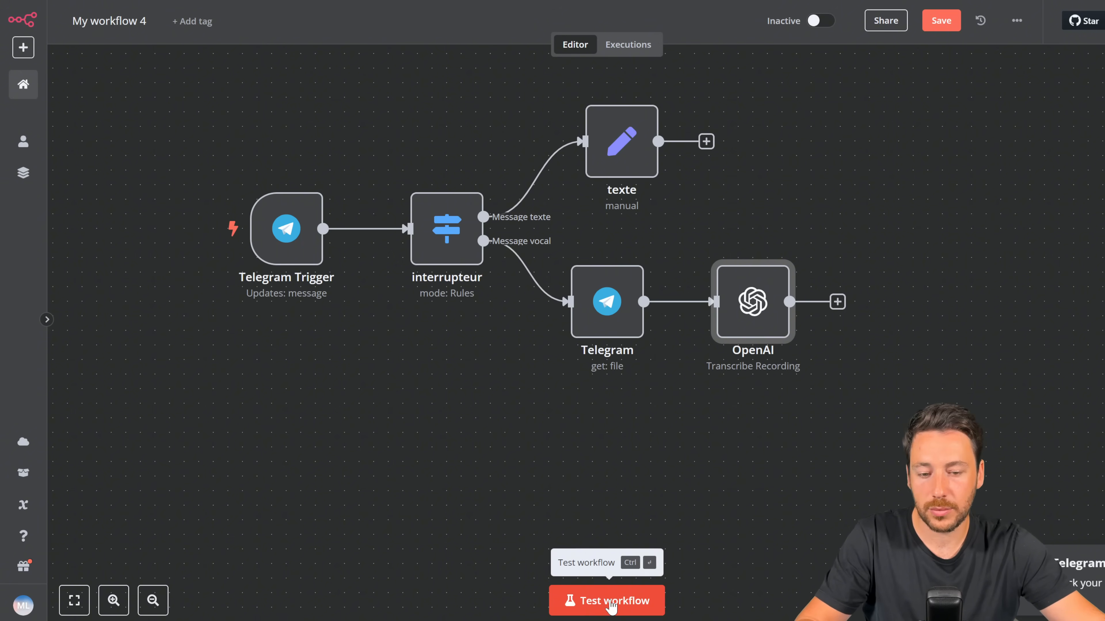
# Step: Test with a voice message; OpenAI transcribes 'Hélo, est-ce que tu me reçois?'
pyautogui.click(610, 601)
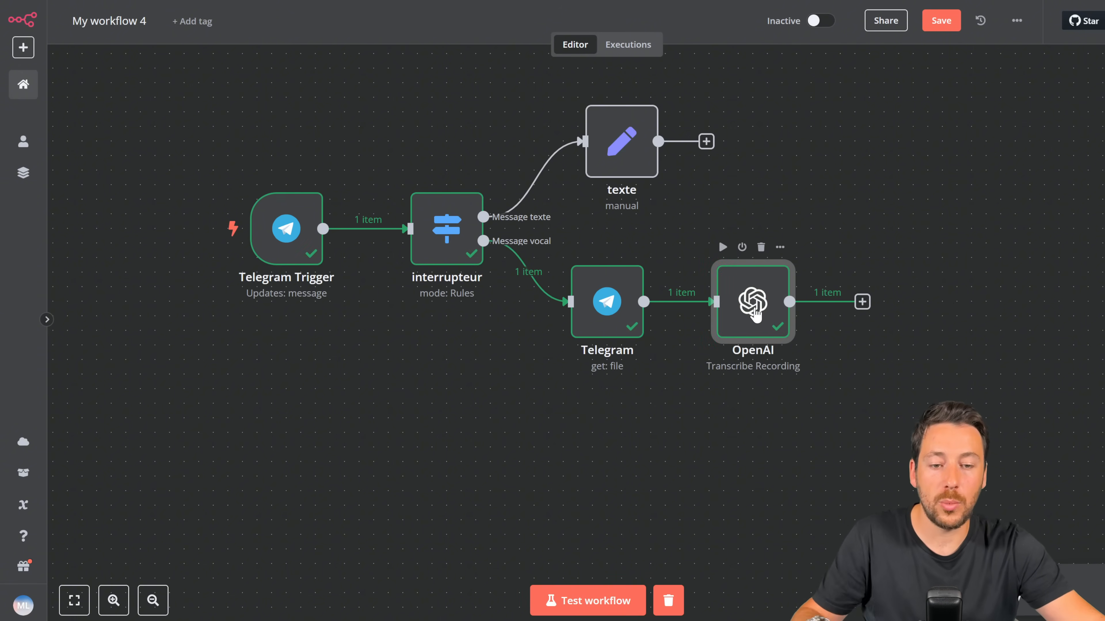
pyautogui.doubleClick(755, 312)
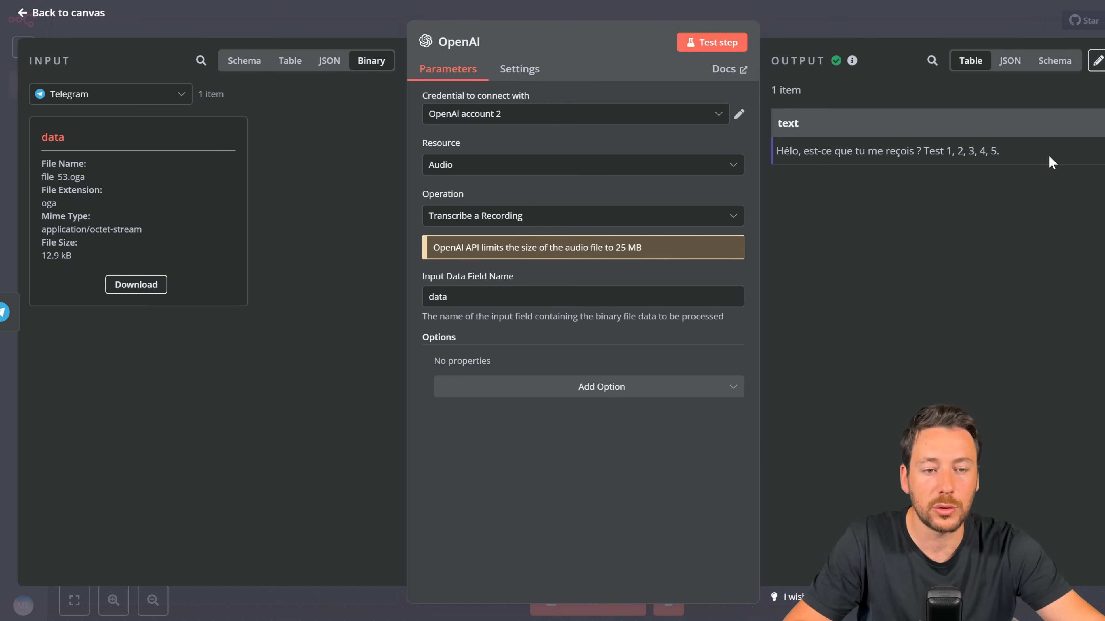
pyautogui.click(861, 32)
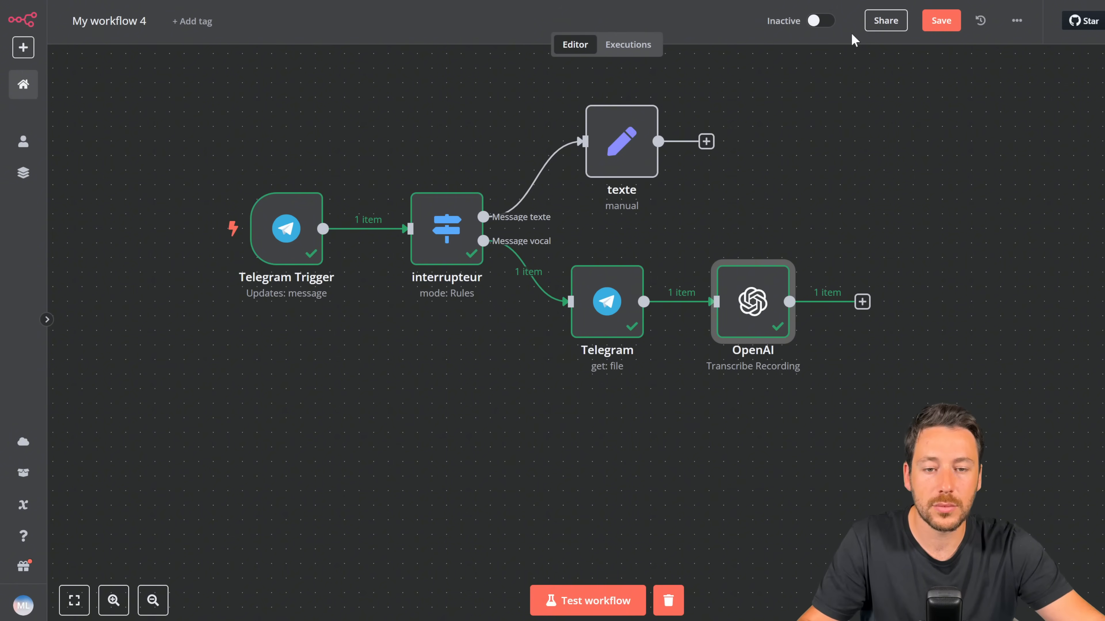
# Step: Add an Advanced AI 'AI Agent' node after the OpenAI transcription step
pyautogui.moveTo(165, 91); pyautogui.dragTo(818, 292)
pyautogui.hscroll(5, 818, 292)
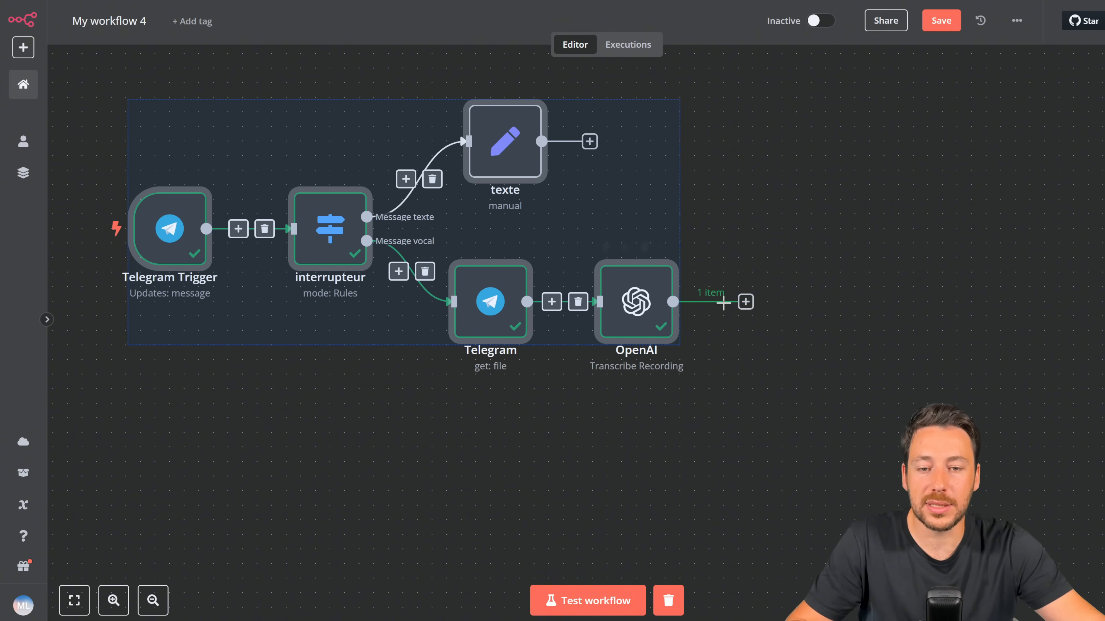
pyautogui.click(846, 227)
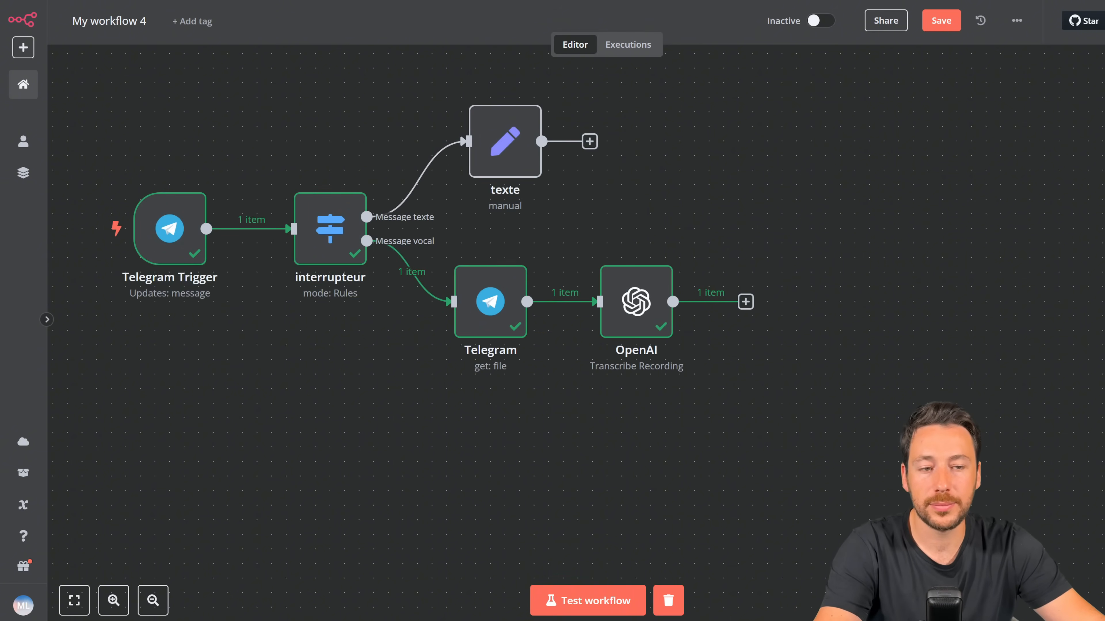
pyautogui.press('Tab')
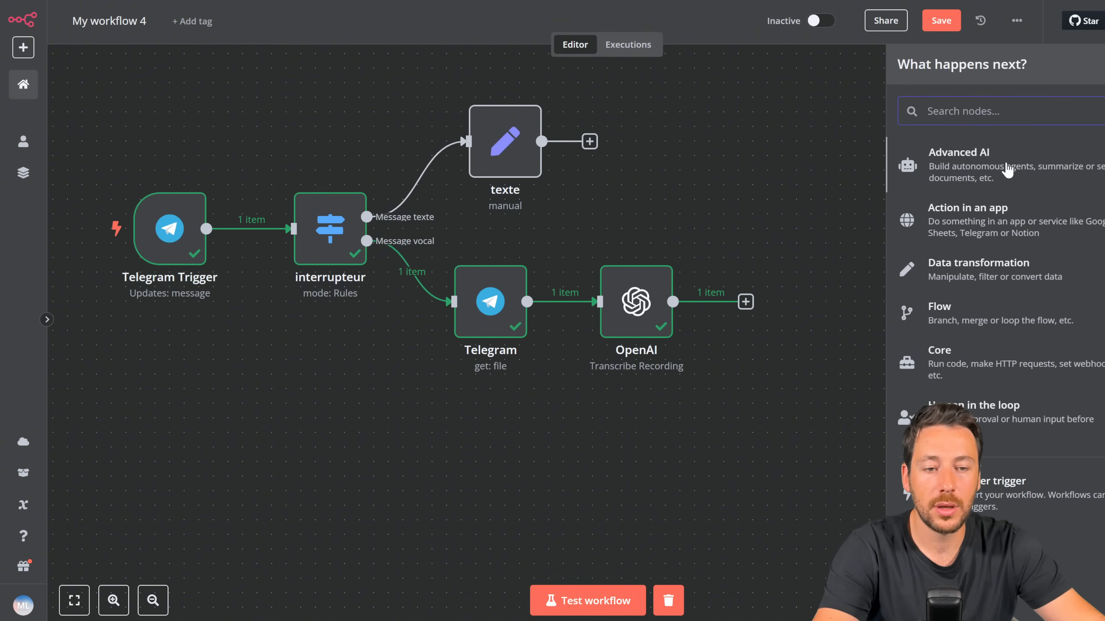
pyautogui.click(1007, 170)
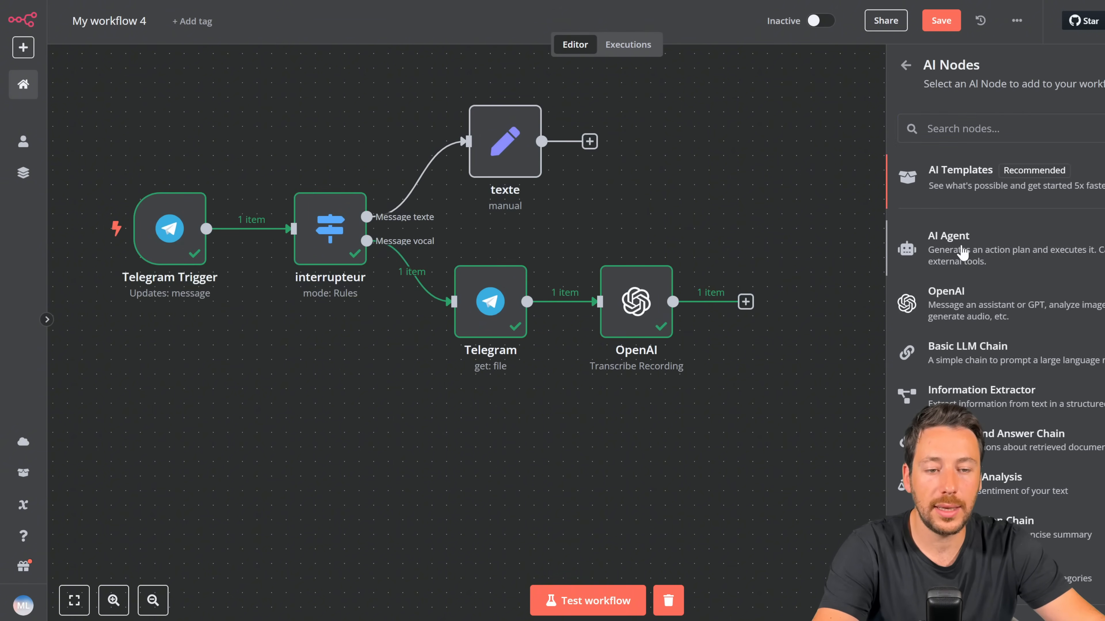
pyautogui.click(961, 250)
pyautogui.click(551, 174)
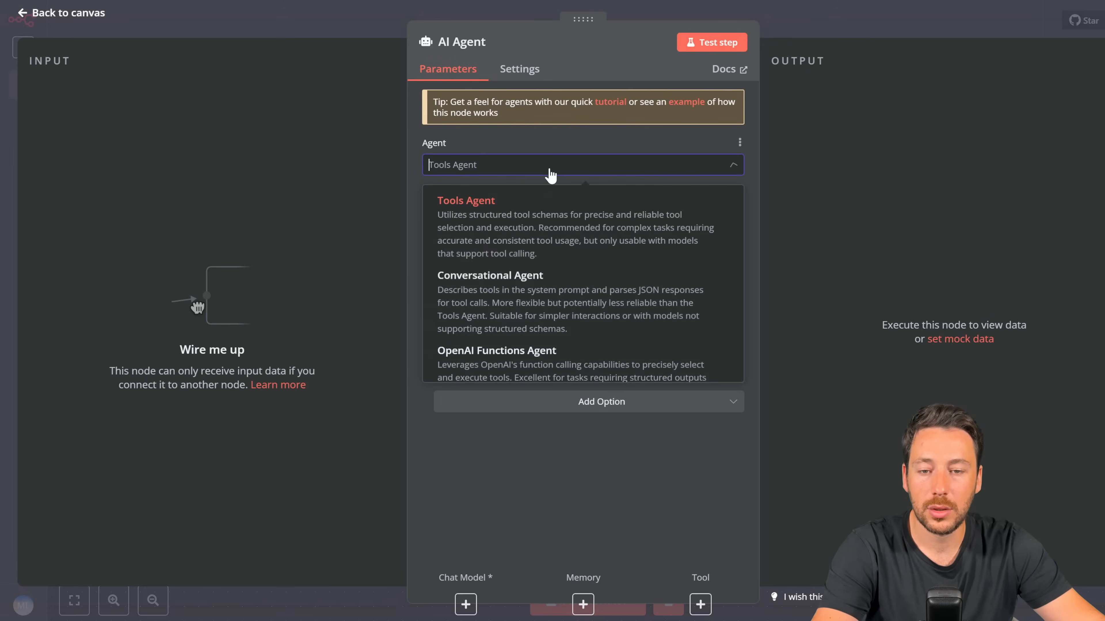
# Step: Keep Tools Agent and set Source for Prompt to Define below
pyautogui.click(543, 205)
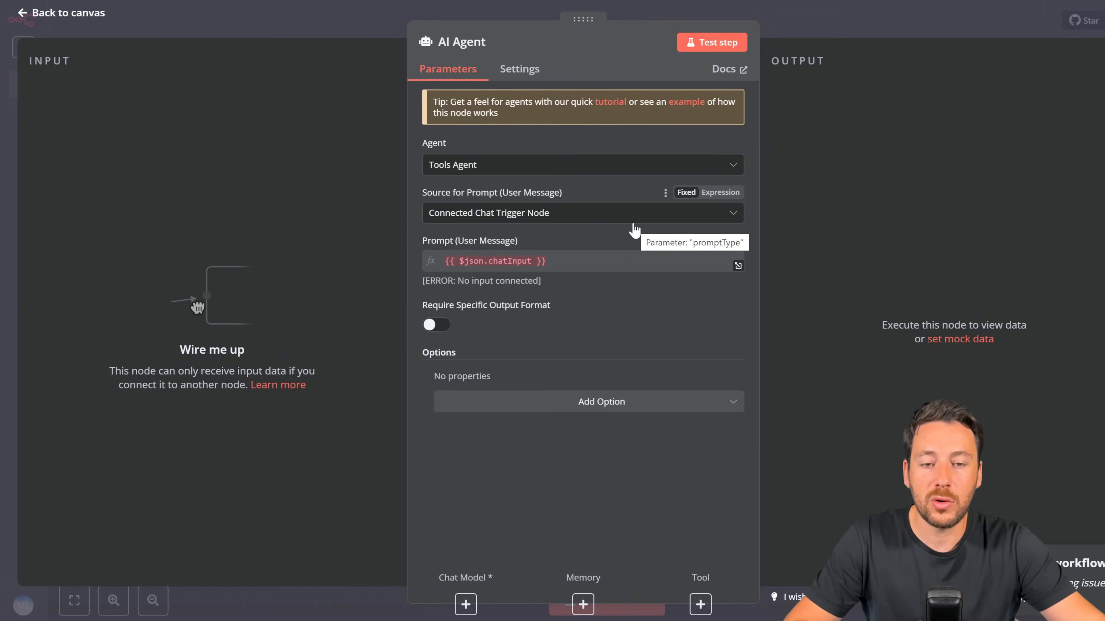
pyautogui.click(624, 216)
pyautogui.click(527, 307)
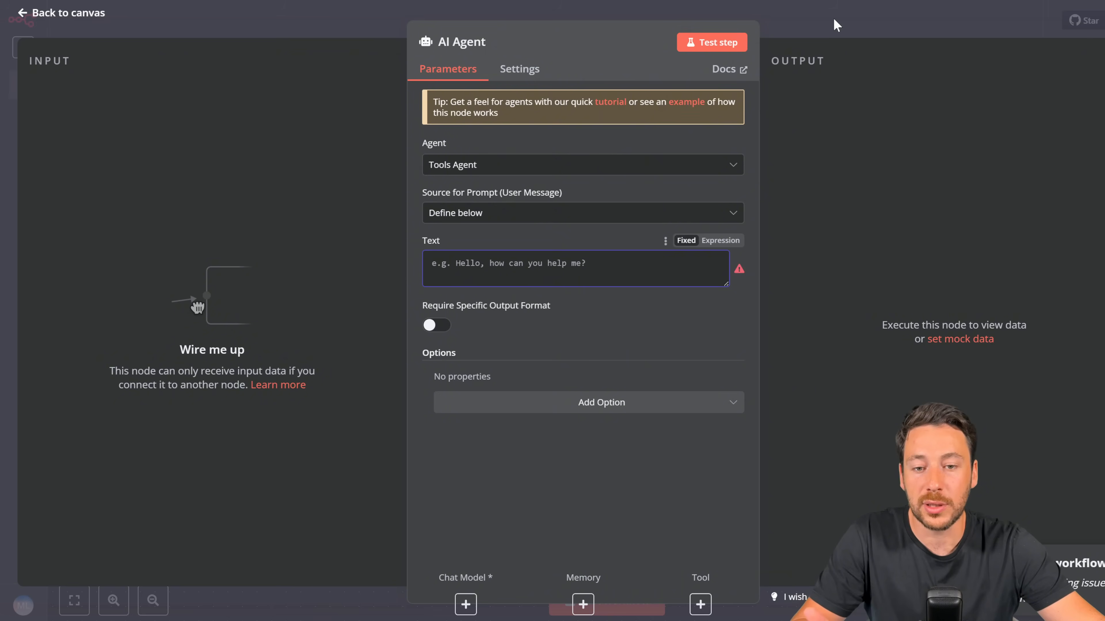
# Step: Deactivate the AI Agent node and start a test run awaiting a Telegram message
pyautogui.click(820, 24)
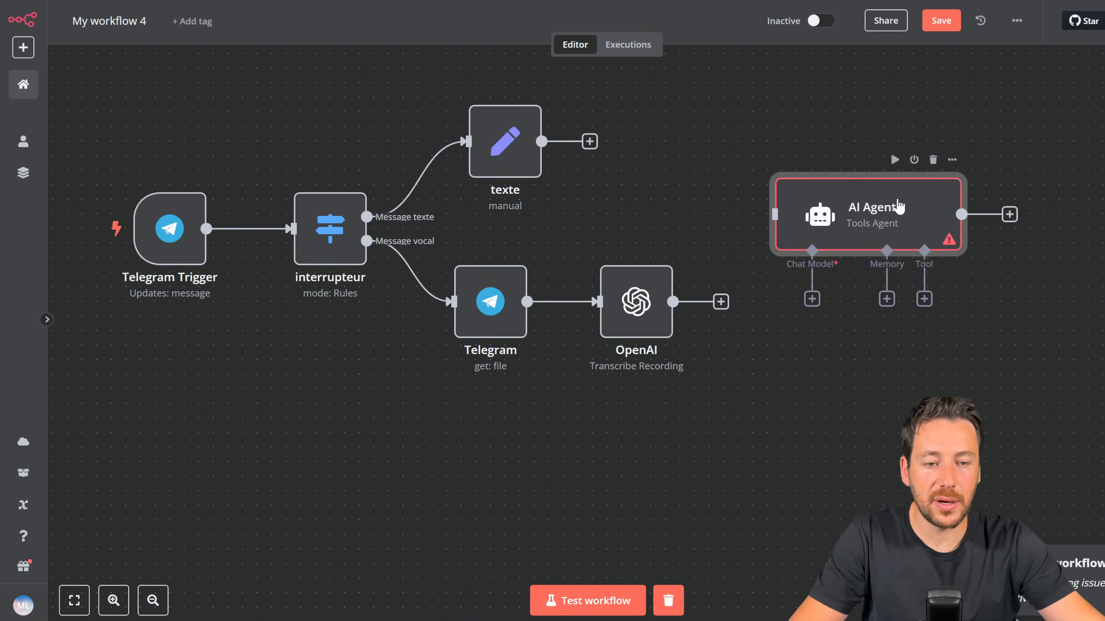
pyautogui.click(913, 160)
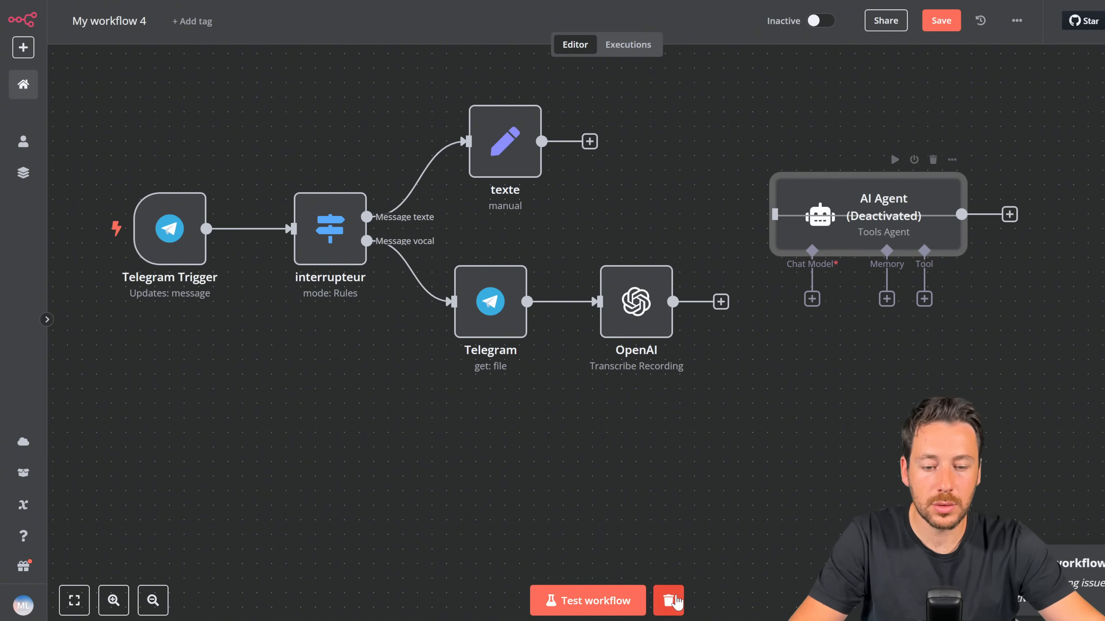
pyautogui.click(640, 601)
# Step: Send 'hello test 123' to the bot, then connect texte to the reactivated AI Agent
pyautogui.hotkey('alt', 'Tab')
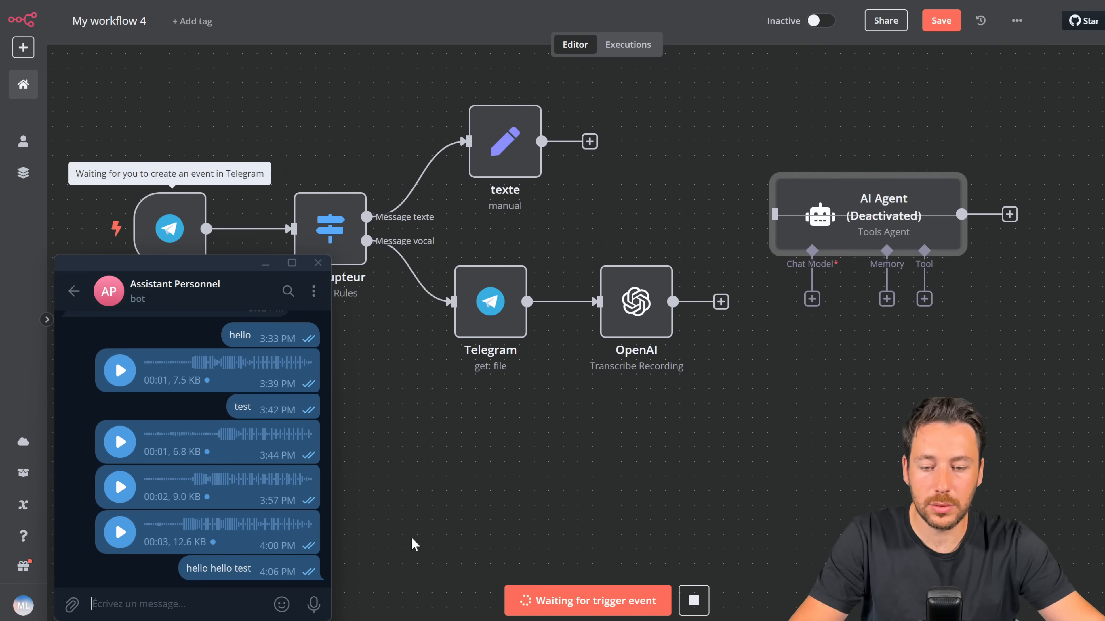
pyautogui.write('hello test 13')
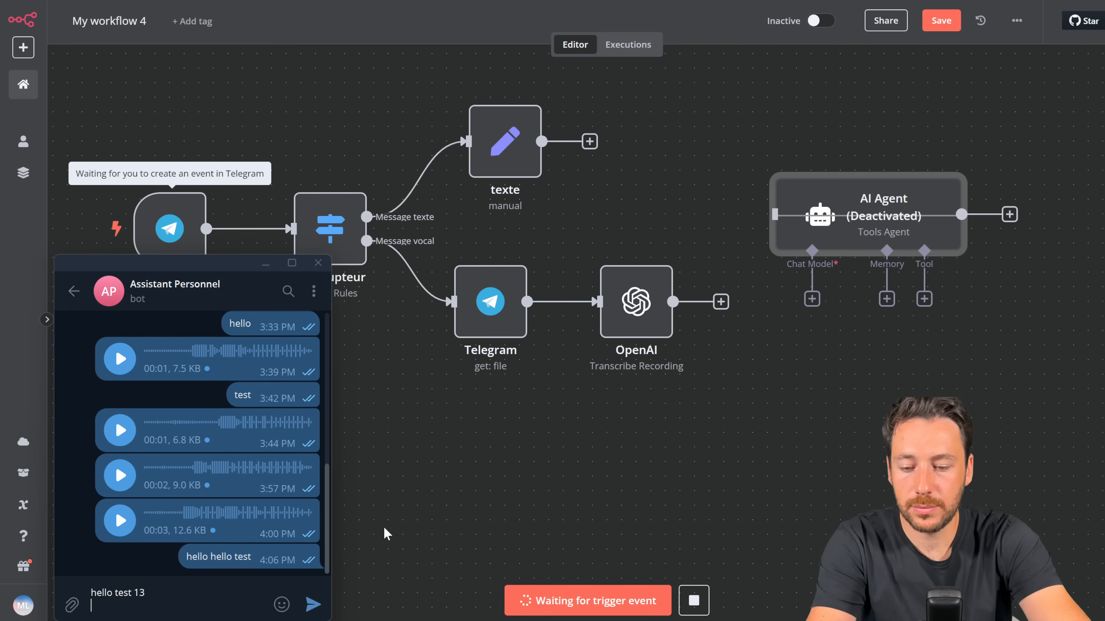
pyautogui.press('BackSpace')
pyautogui.press('Return')
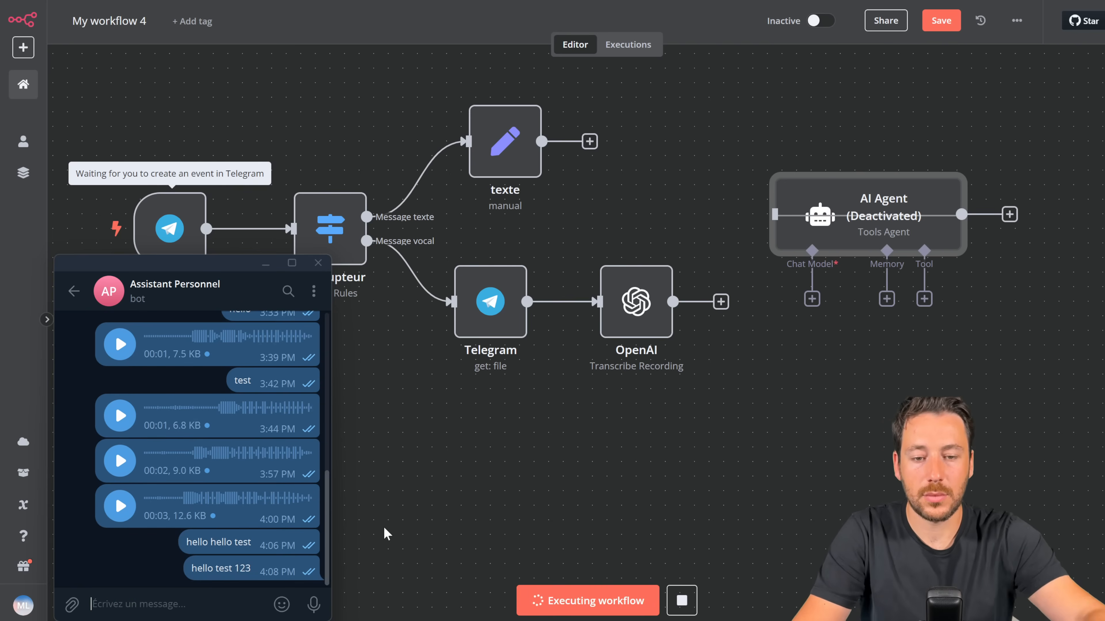
pyautogui.moveTo(613, 141); pyautogui.dragTo(776, 214)
pyautogui.click(913, 161)
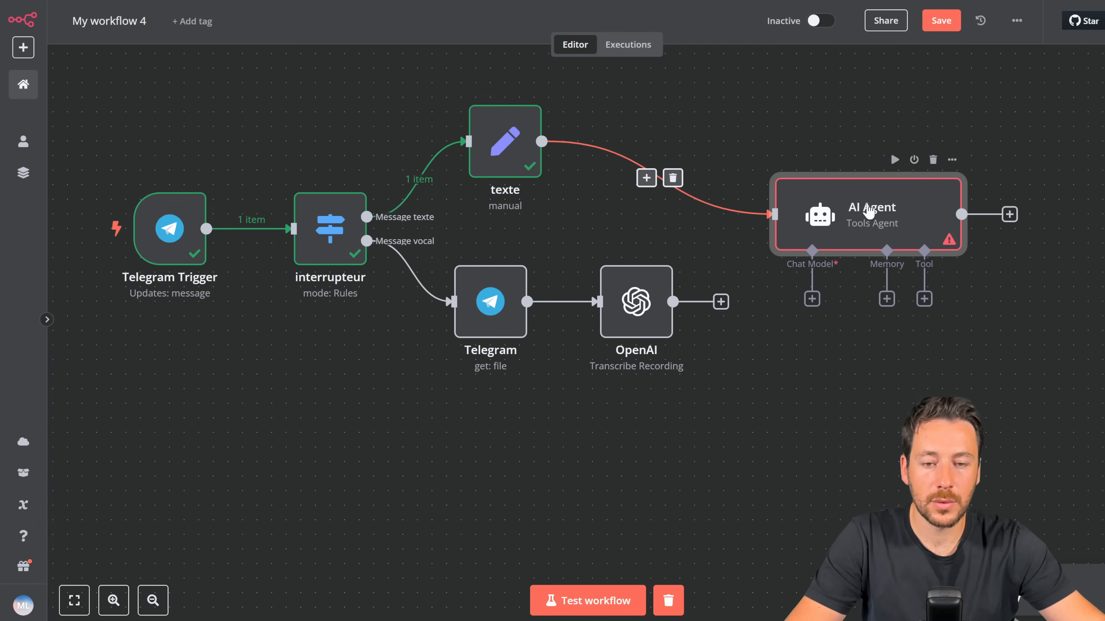
# Step: Map the texte node's 'message texte' field into the AI Agent's prompt Text
pyautogui.doubleClick(868, 211)
pyautogui.click(483, 261)
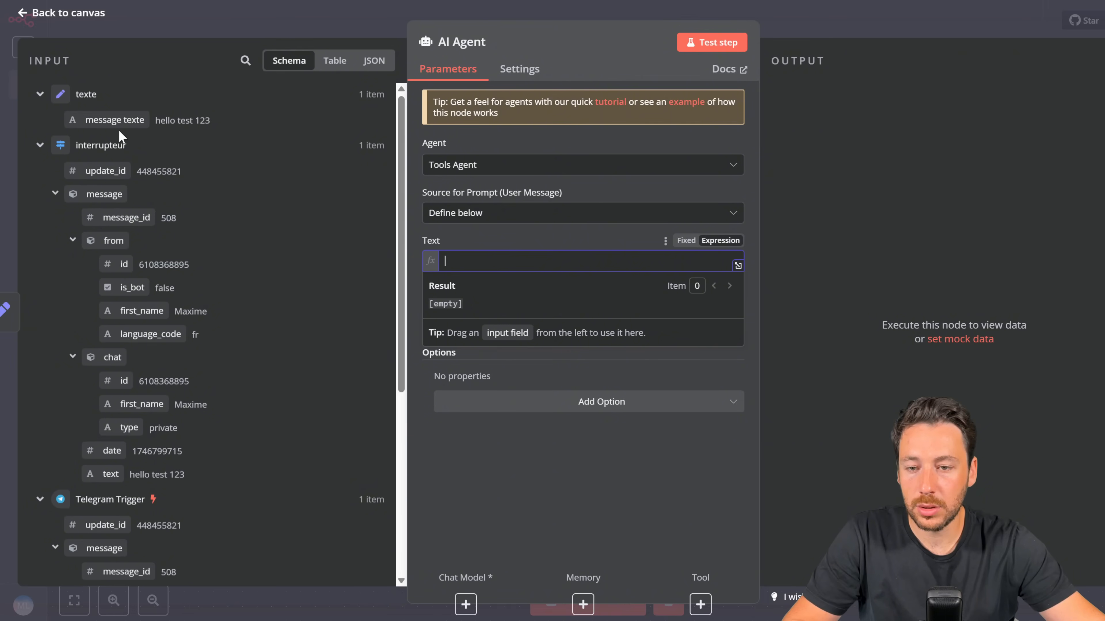
pyautogui.moveTo(118, 128); pyautogui.dragTo(490, 260)
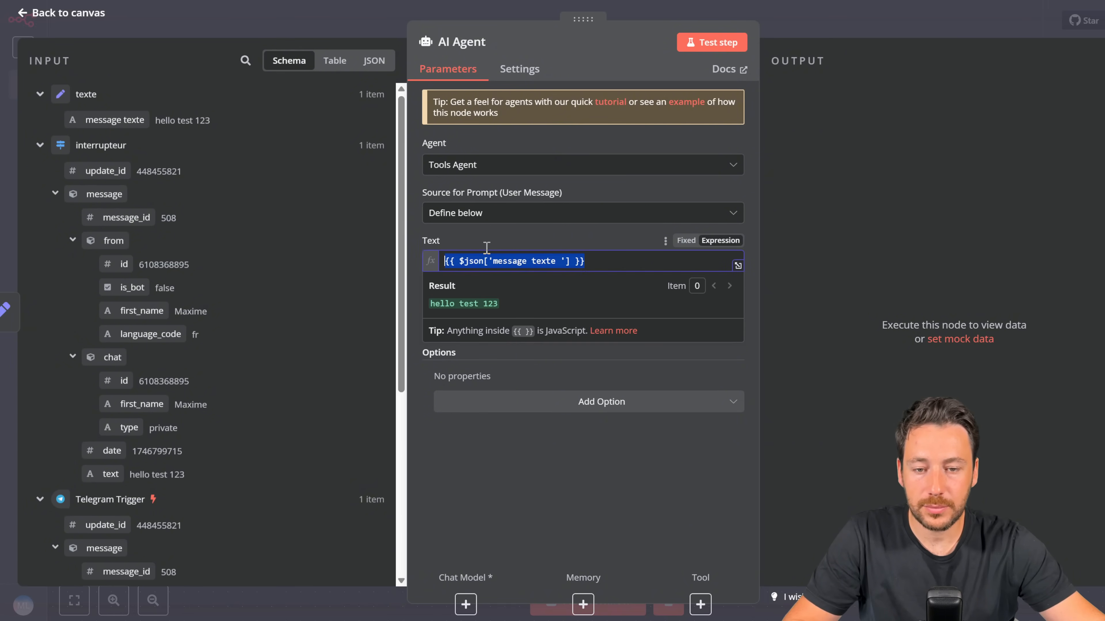
pyautogui.click(822, 19)
pyautogui.moveTo(876, 205); pyautogui.dragTo(890, 205)
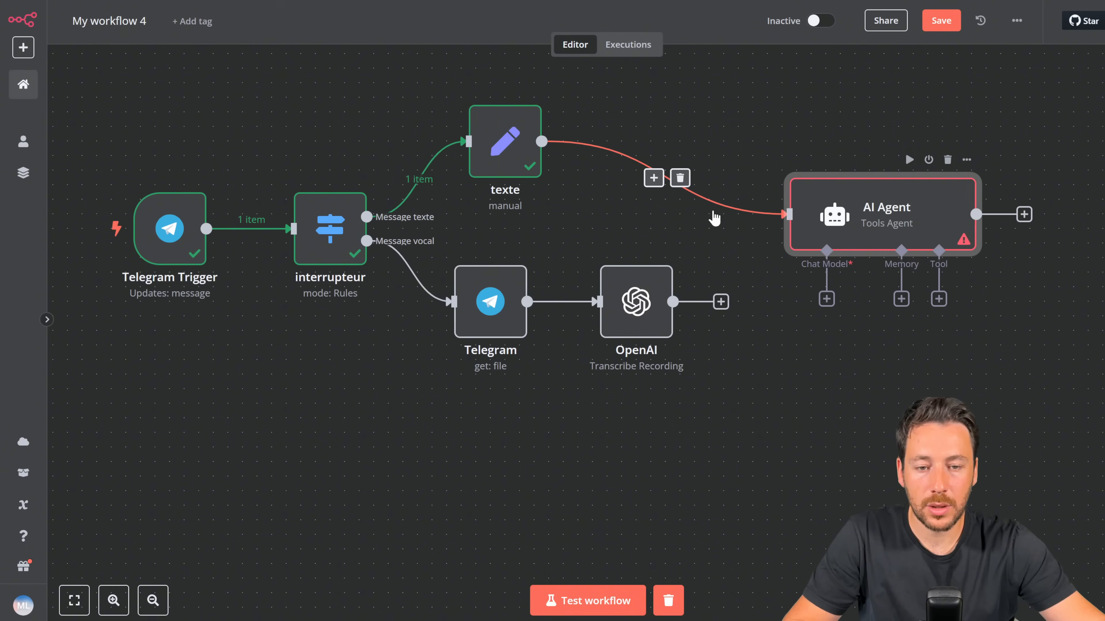
# Step: Clear the previous execution data and run a fresh test of the workflow
pyautogui.click(721, 302)
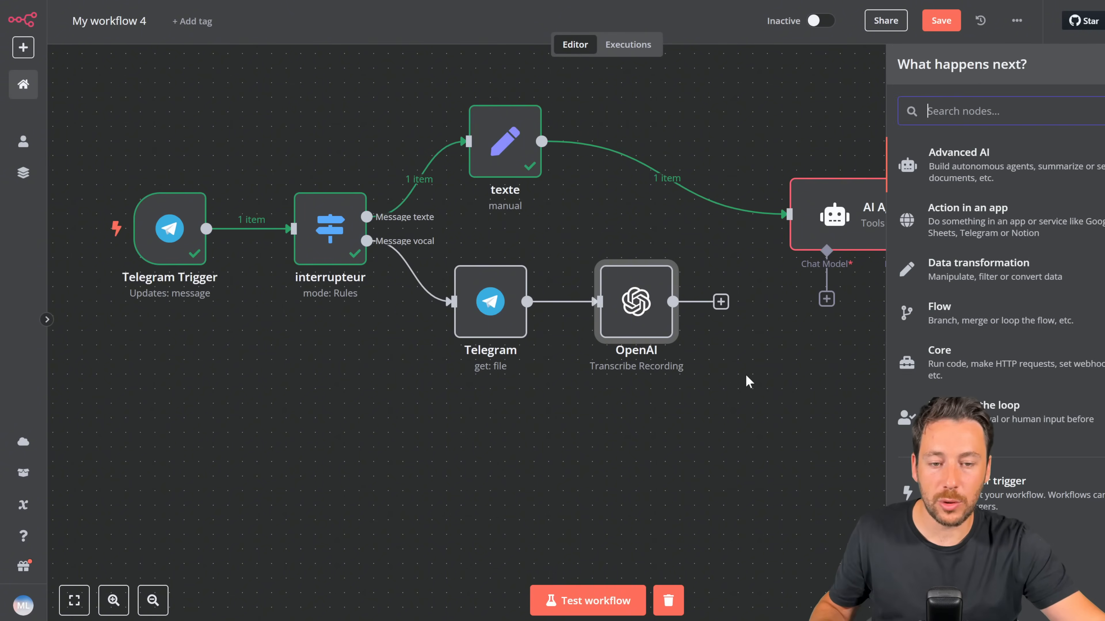
pyautogui.click(747, 380)
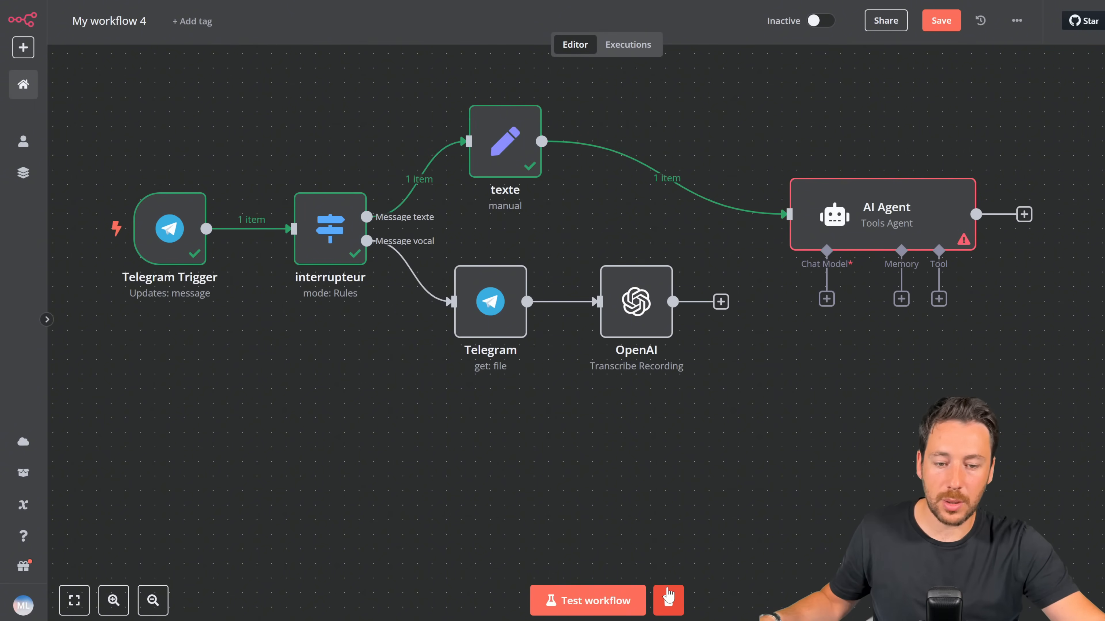
pyautogui.click(668, 600)
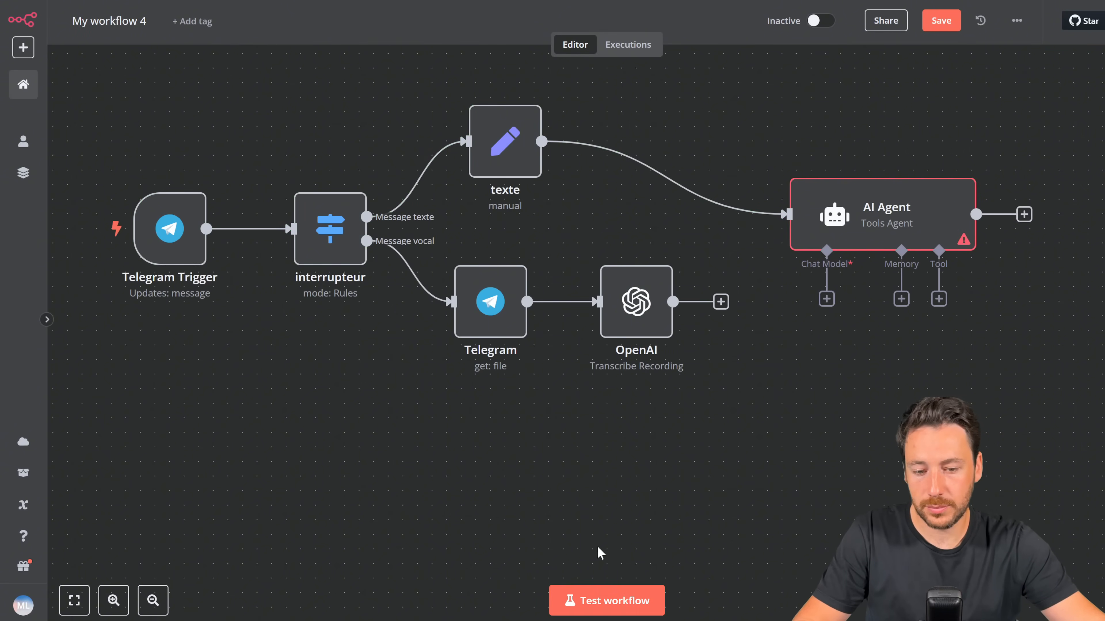
pyautogui.click(608, 600)
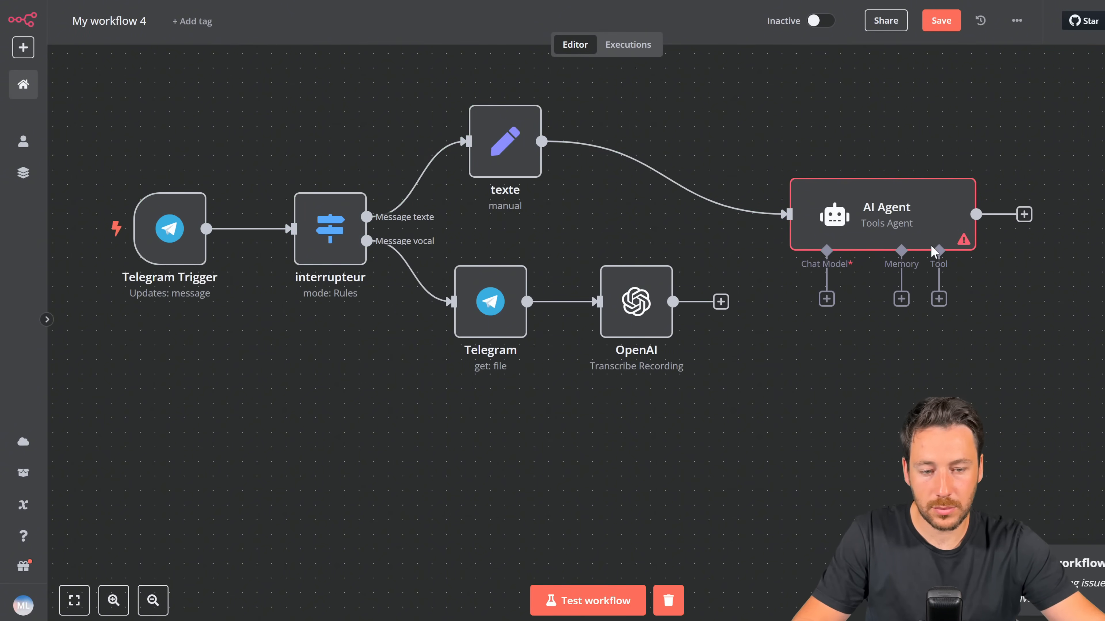
pyautogui.doubleClick(912, 208)
pyautogui.click(839, 19)
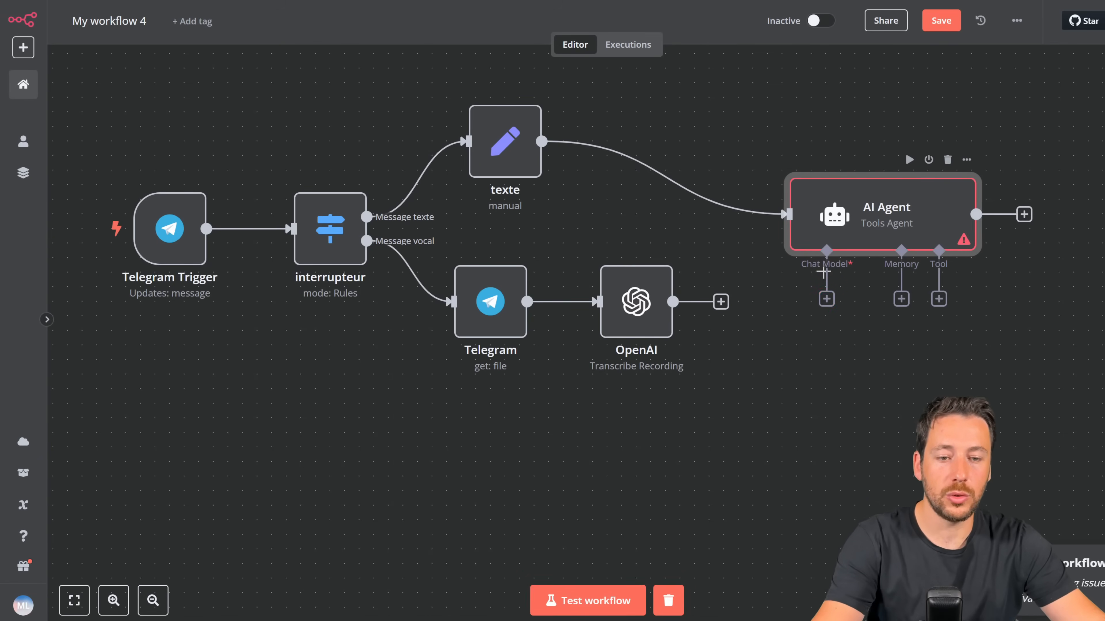
# Step: Attach an OpenAI Chat Model to the AI Agent using the OpenAi account 2 credential
pyautogui.click(826, 299)
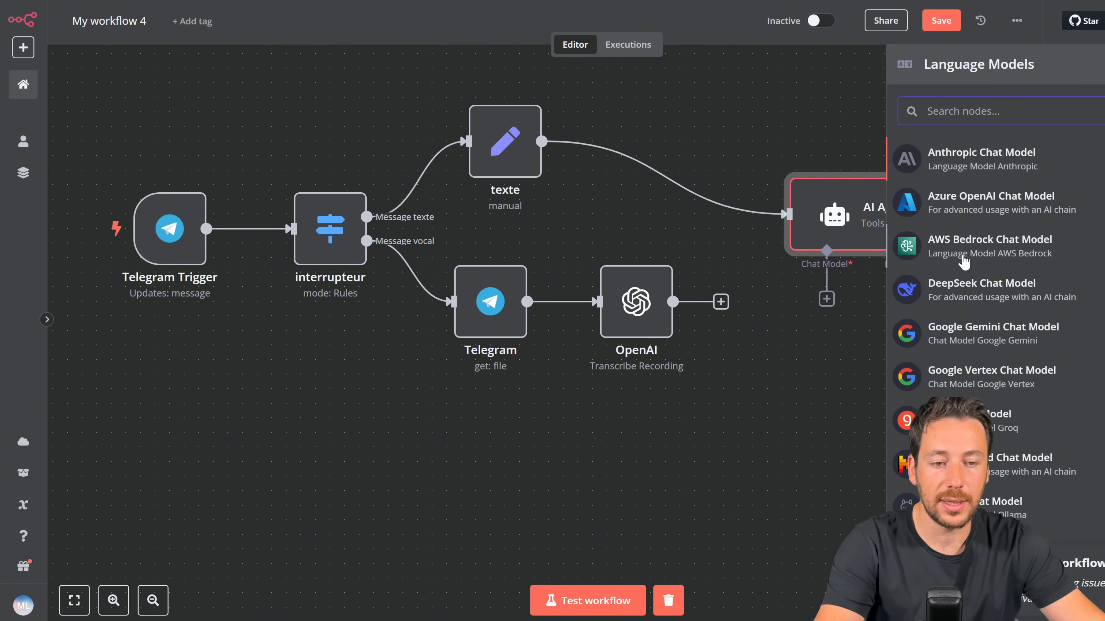
pyautogui.scroll(-1, 966, 311)
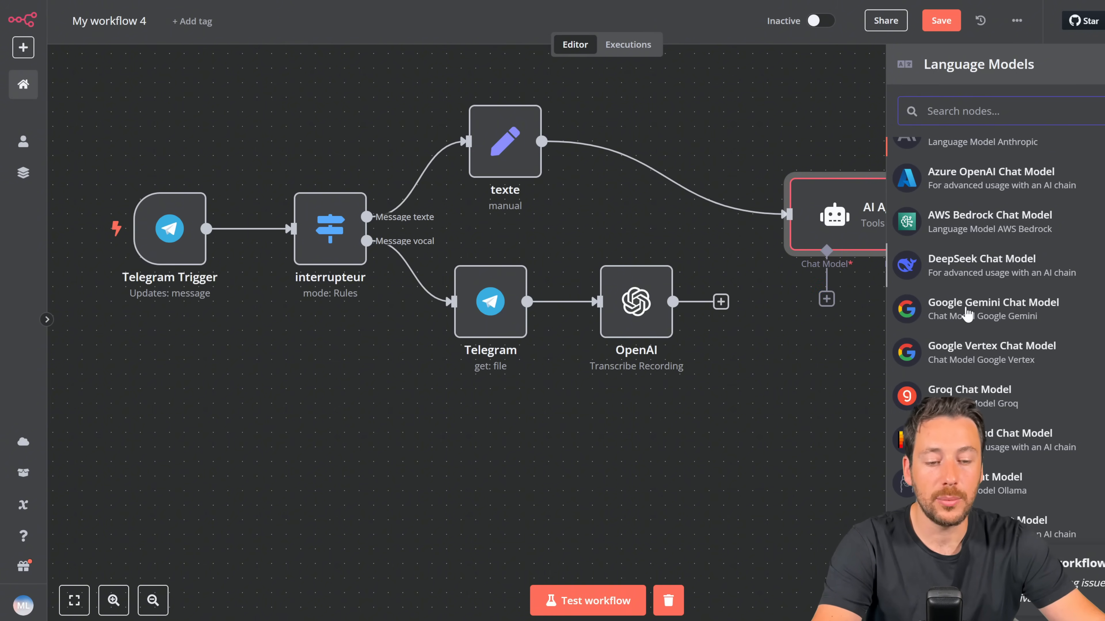
pyautogui.scroll(1, 966, 310)
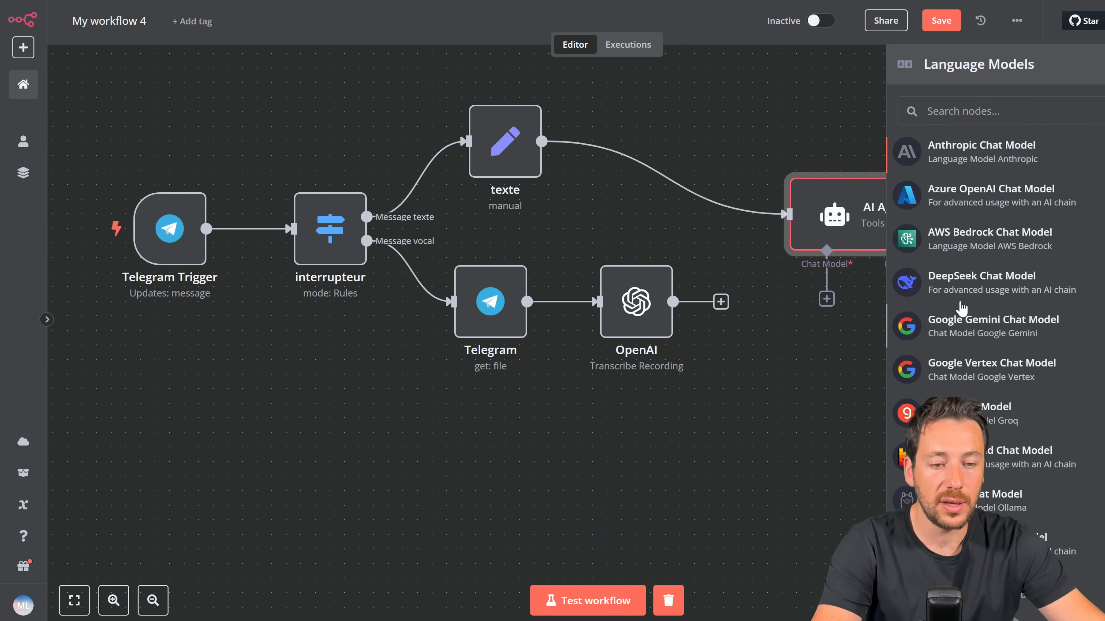
pyautogui.scroll(-1, 966, 310)
pyautogui.click(967, 570)
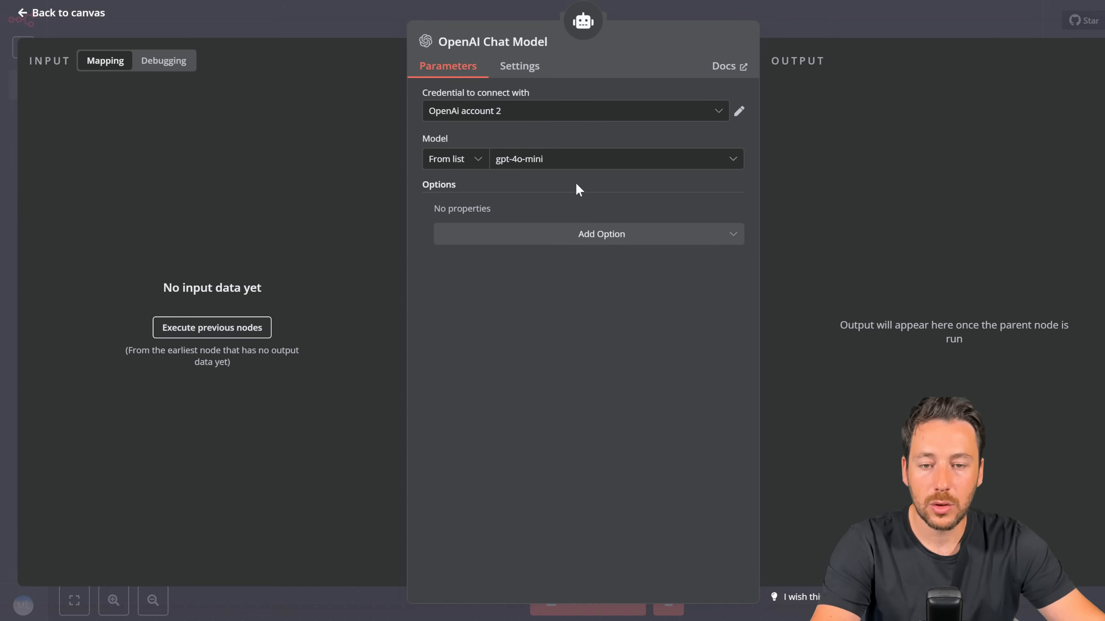
pyautogui.click(505, 116)
pyautogui.click(506, 191)
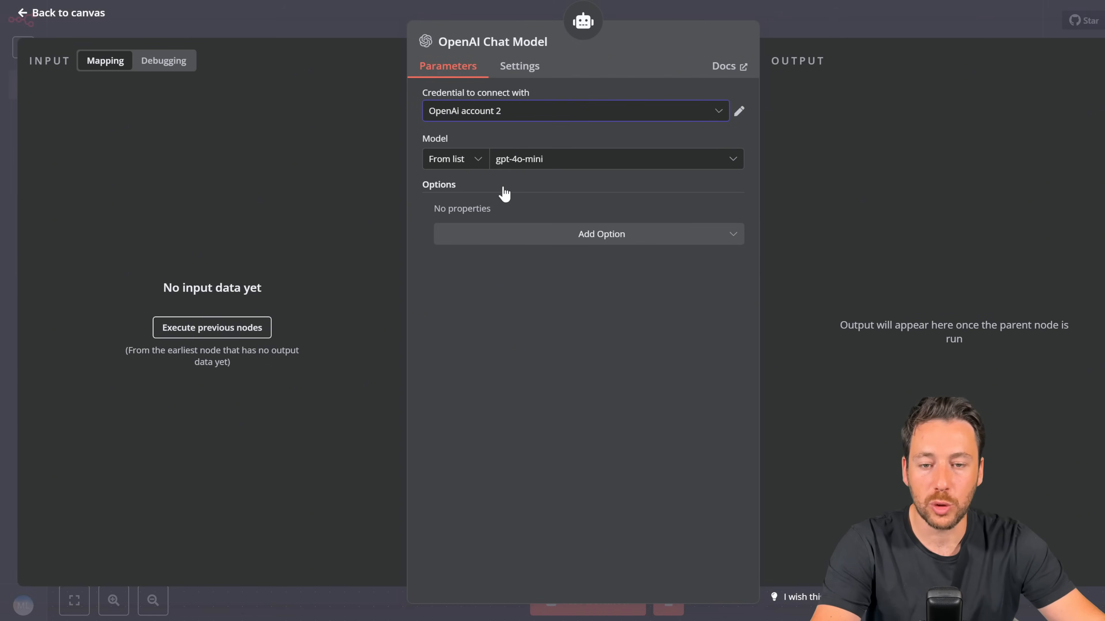
# Step: Choose gpt-4o as the chat model's Model
pyautogui.click(570, 169)
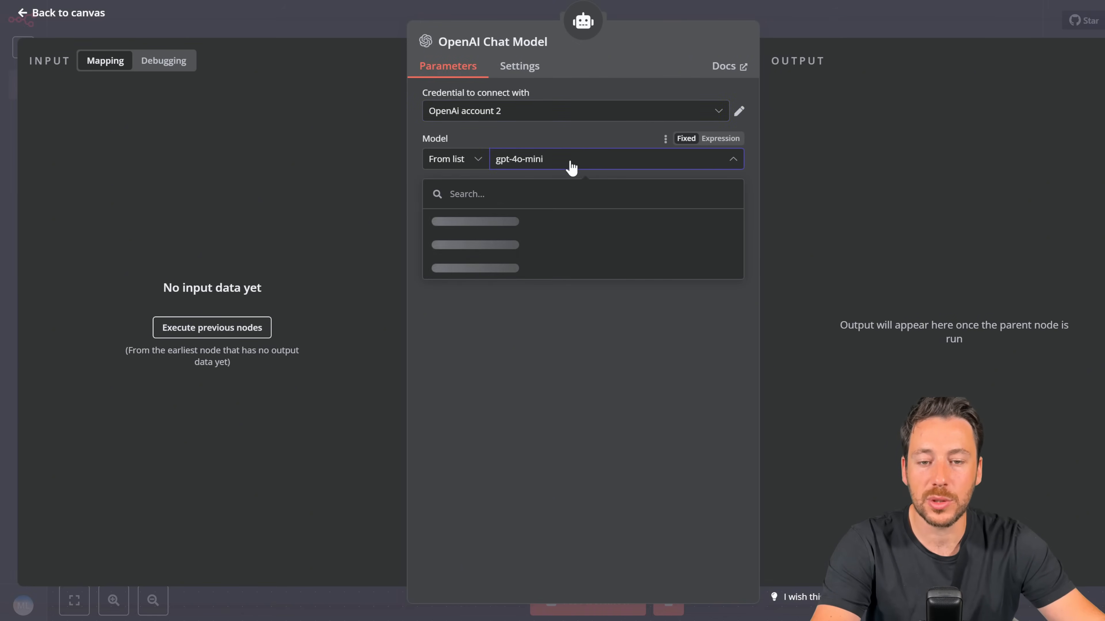
pyautogui.scroll(-10, 587, 286)
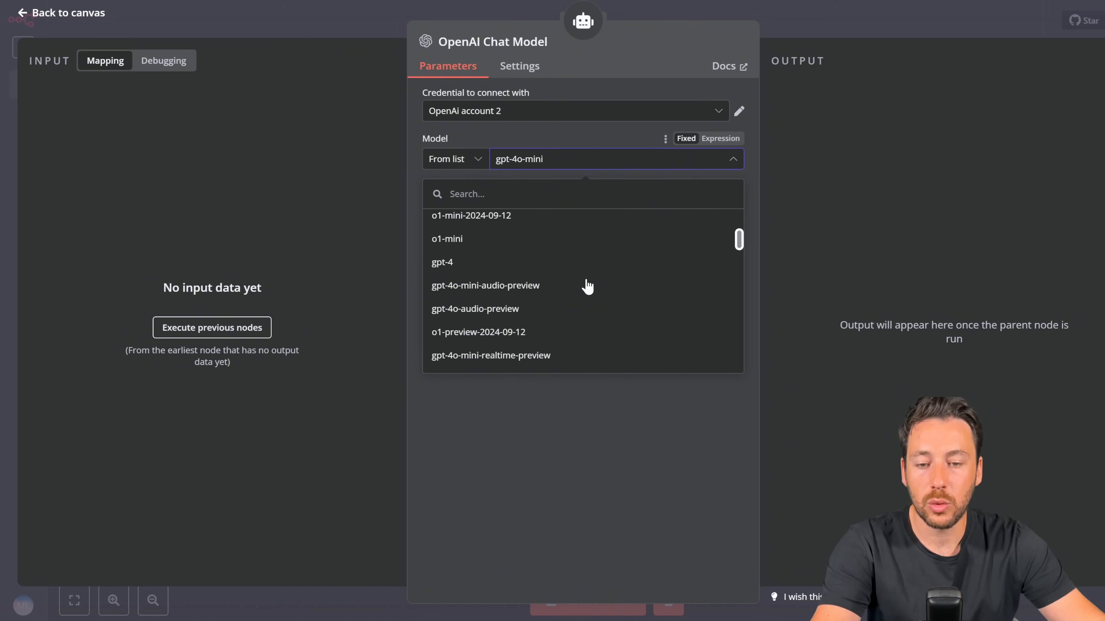
pyautogui.scroll(-8, 587, 287)
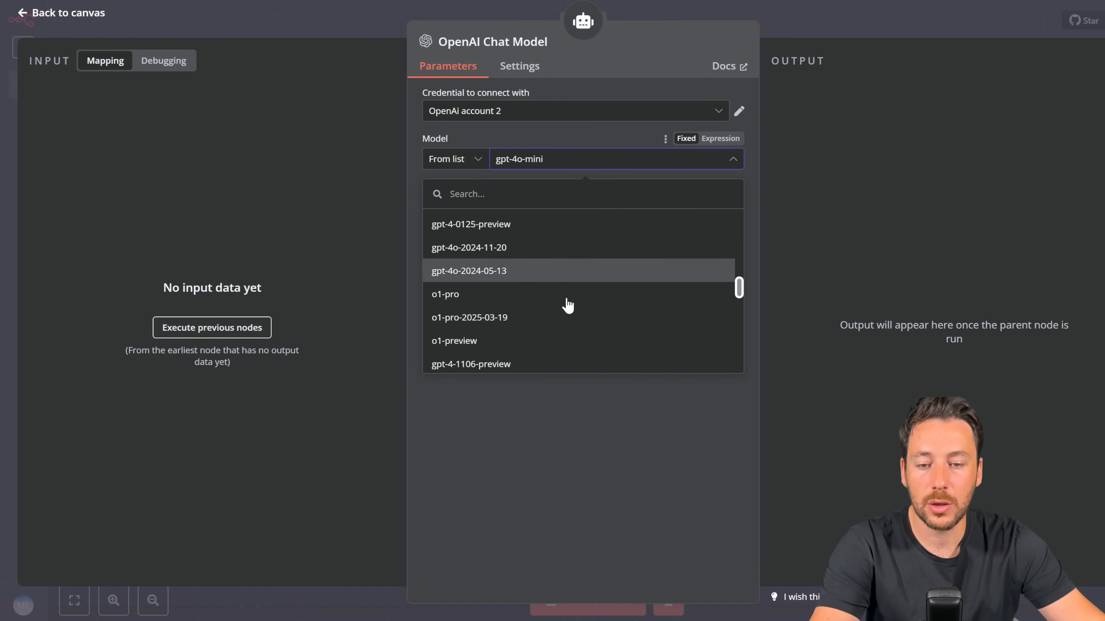
pyautogui.scroll(-3, 546, 284)
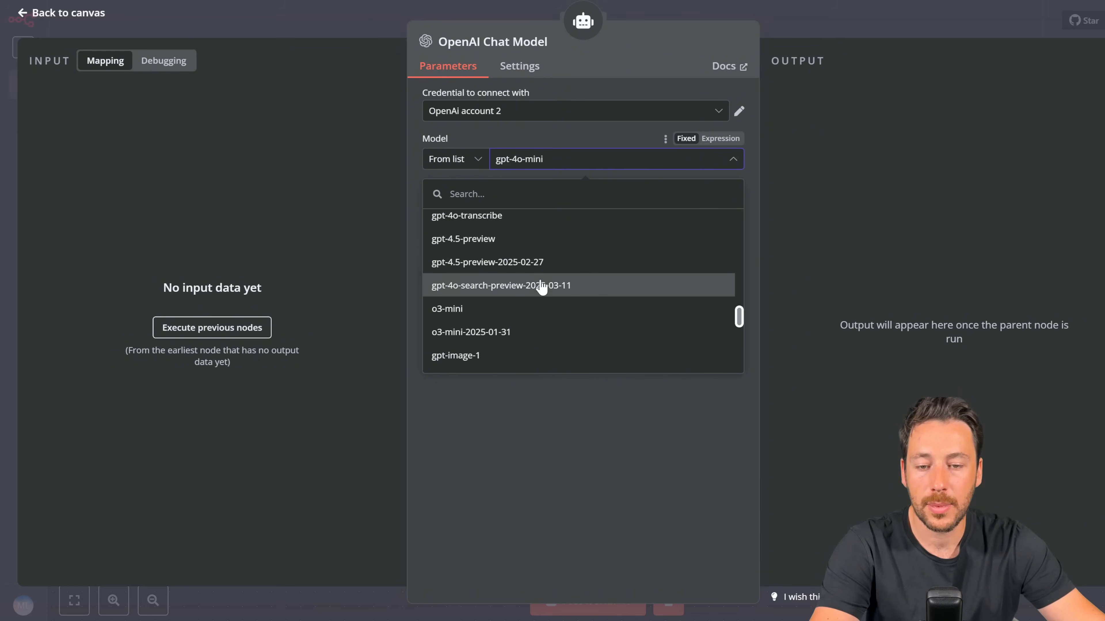
pyautogui.scroll(3, 524, 279)
pyautogui.scroll(-6, 522, 281)
pyautogui.scroll(-2, 521, 283)
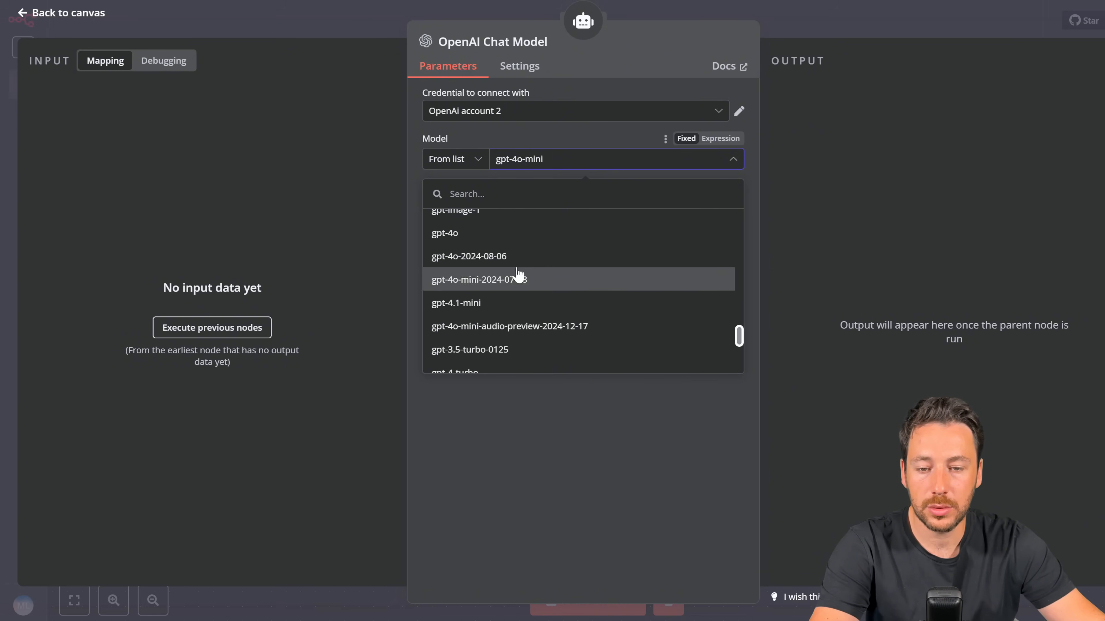
pyautogui.click(501, 239)
pyautogui.click(790, 21)
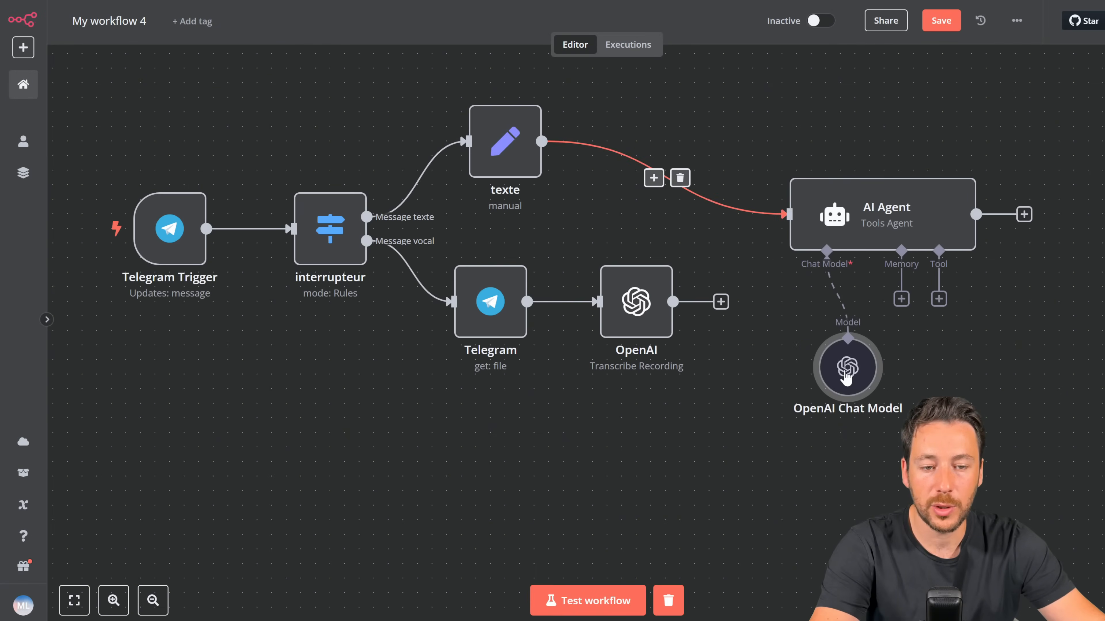
# Step: Connect the transcription OpenAI node's output to the AI Agent, clear old results, and test-run
pyautogui.moveTo(847, 374); pyautogui.dragTo(833, 360)
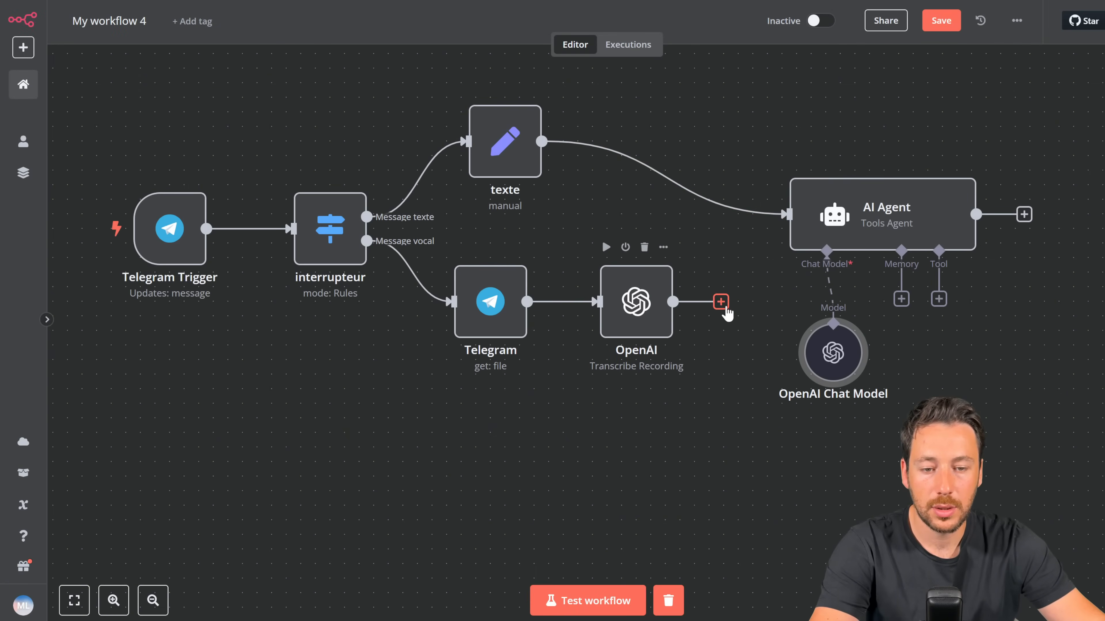
pyautogui.moveTo(721, 302); pyautogui.dragTo(797, 228)
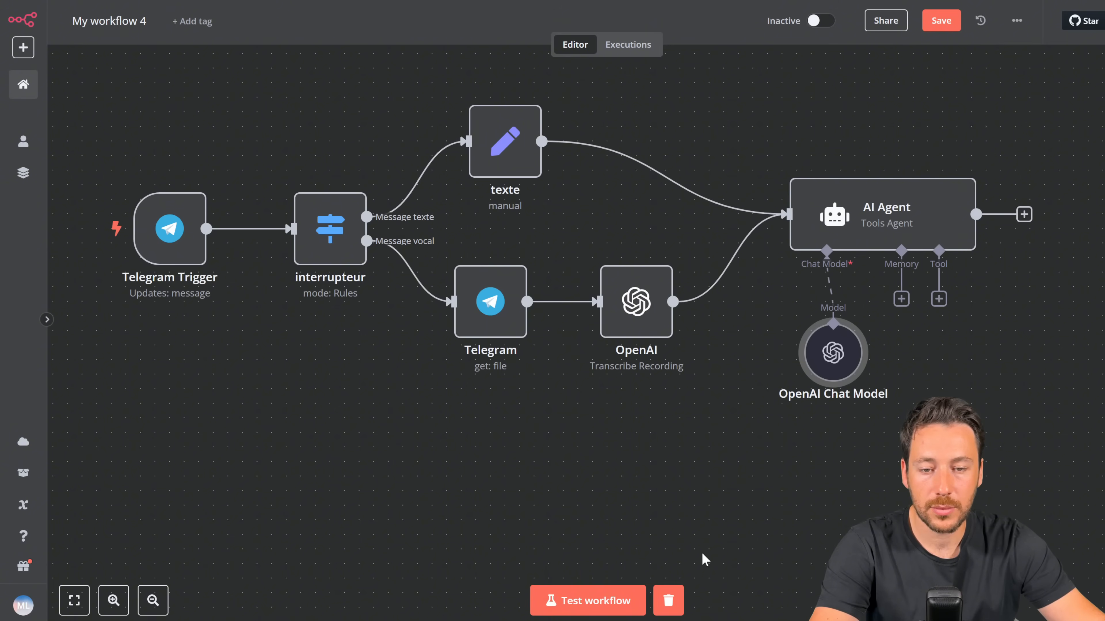
pyautogui.click(670, 607)
pyautogui.scroll(-1, 678, 545)
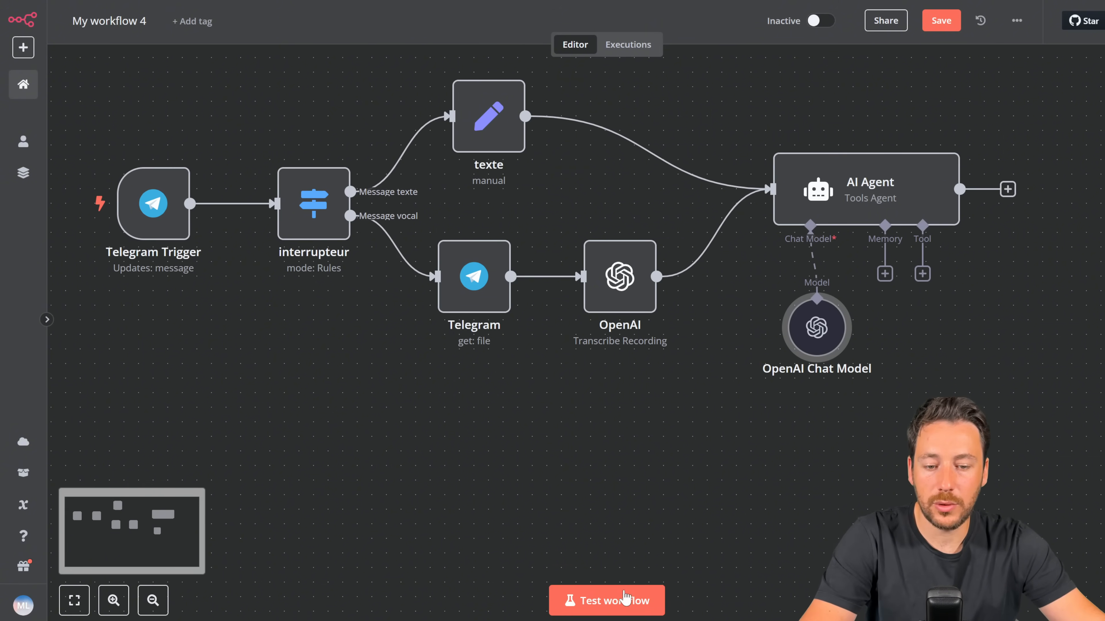
pyautogui.click(626, 601)
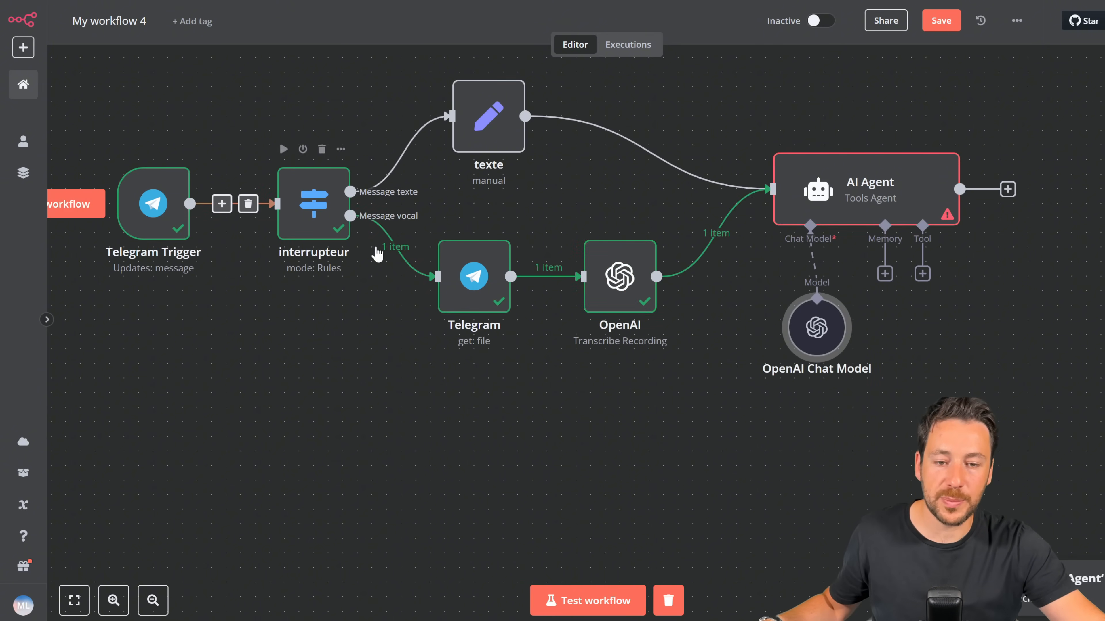
# Step: Add the transcription's {{ $json.text }} on a second line of the AI Agent's prompt
pyautogui.doubleClick(850, 182)
pyautogui.click(633, 260)
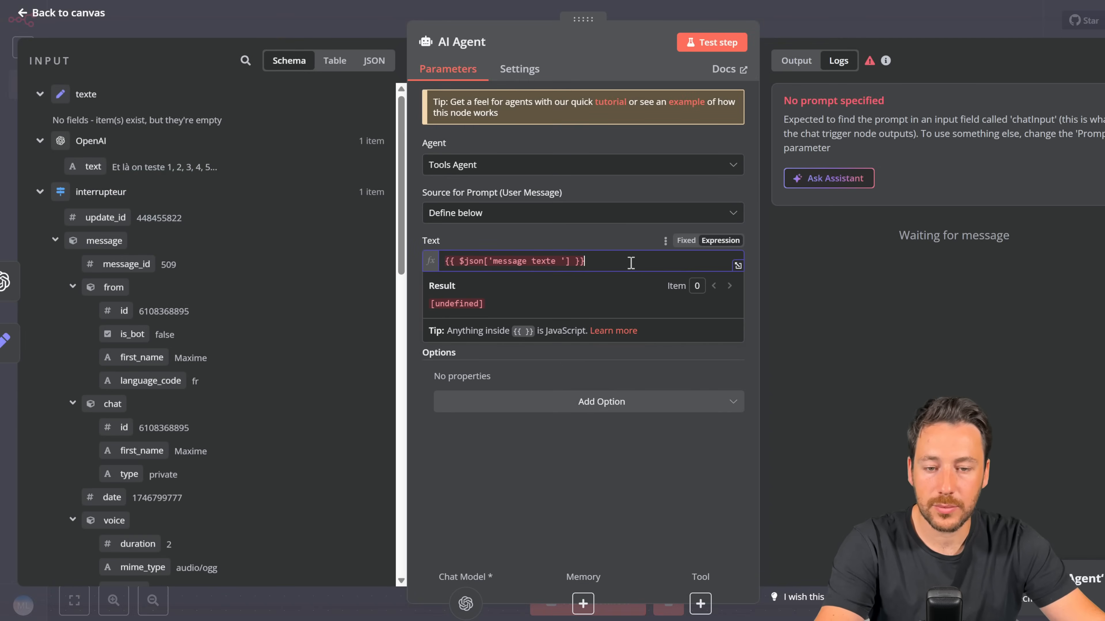
pyautogui.press('Return')
pyautogui.write('µ')
pyautogui.press('BackSpace')
pyautogui.press('BackSpace')
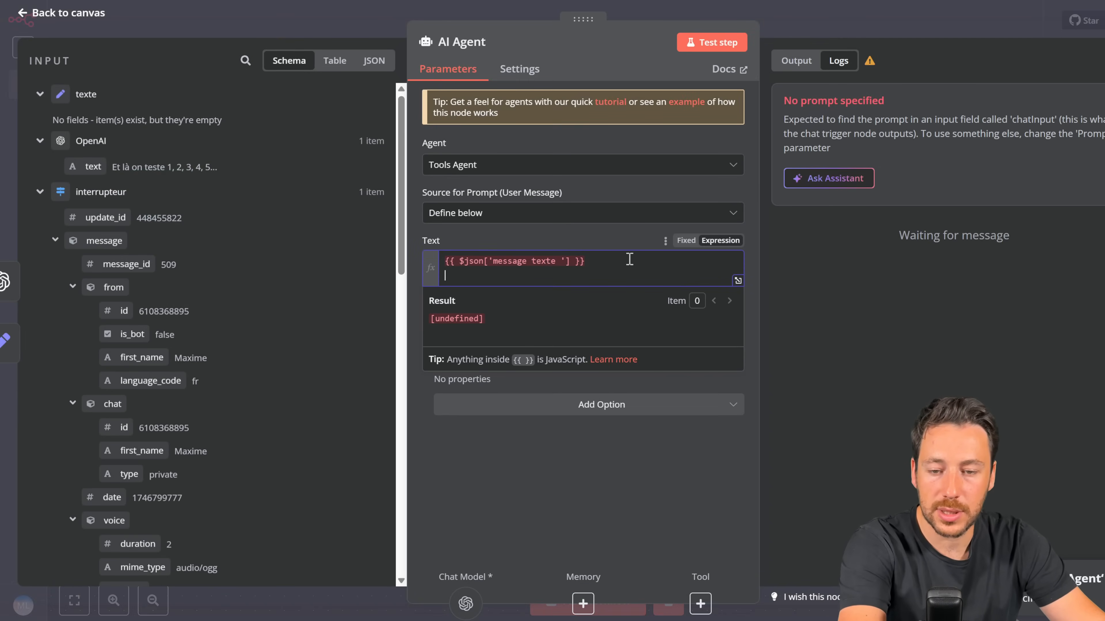
pyautogui.scroll(-2, 266, 271)
pyautogui.scroll(-10, 266, 270)
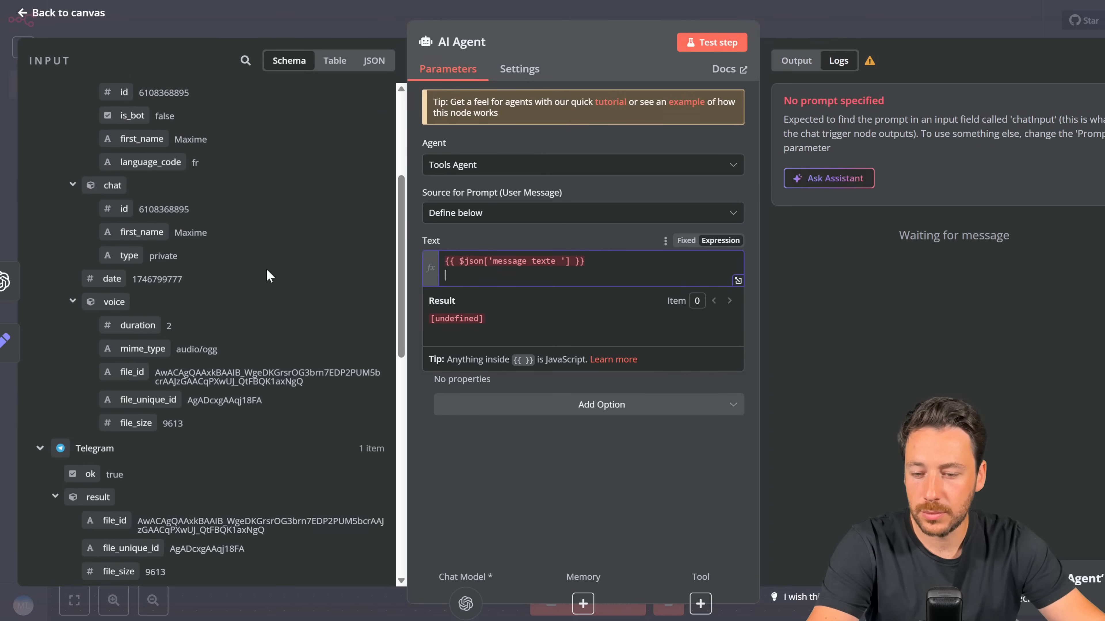
pyautogui.scroll(10, 266, 270)
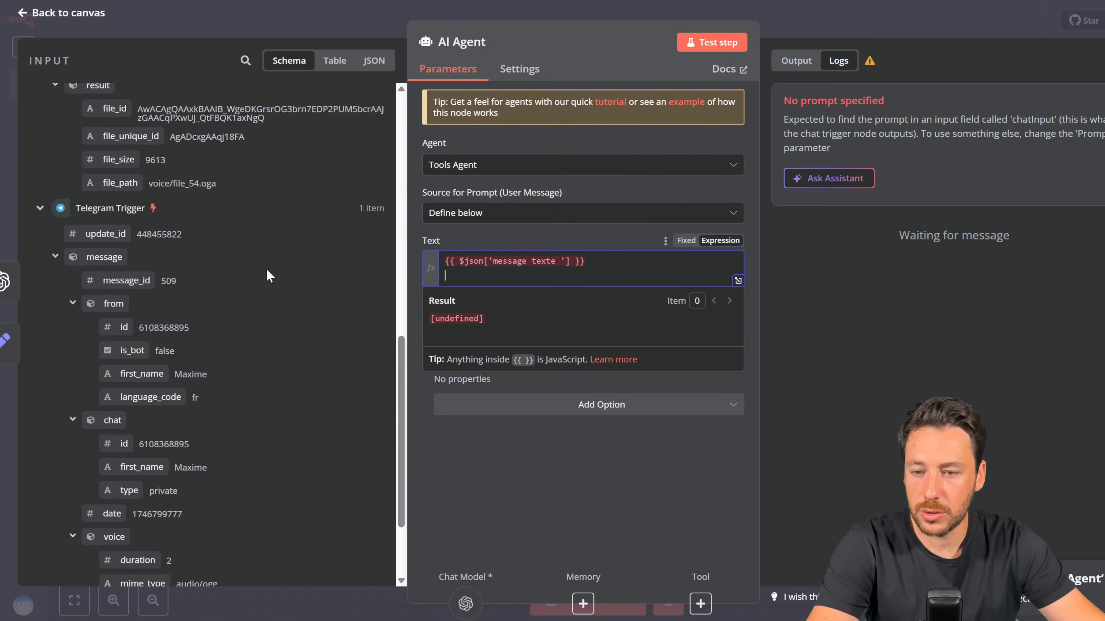
pyautogui.scroll(2, 266, 269)
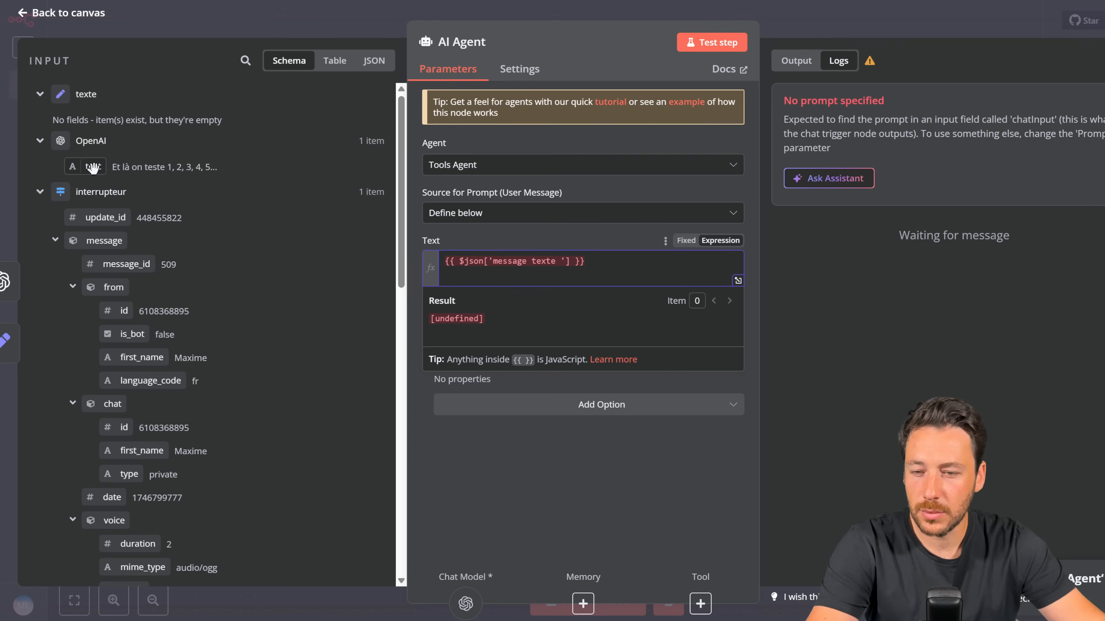
pyautogui.moveTo(84, 165); pyautogui.dragTo(487, 277)
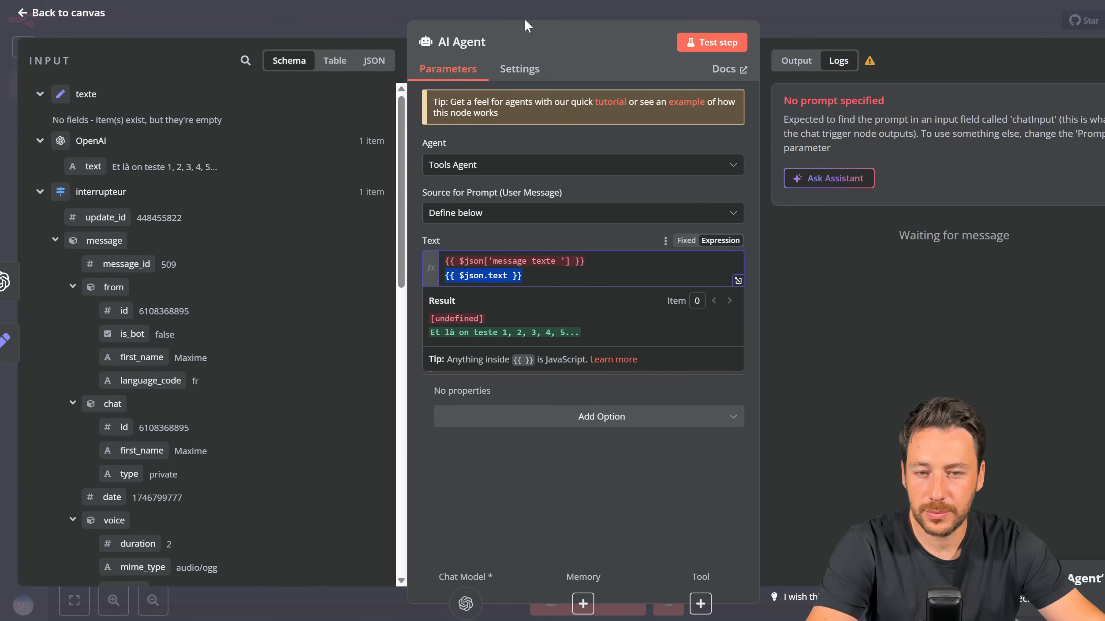
pyautogui.click(345, 27)
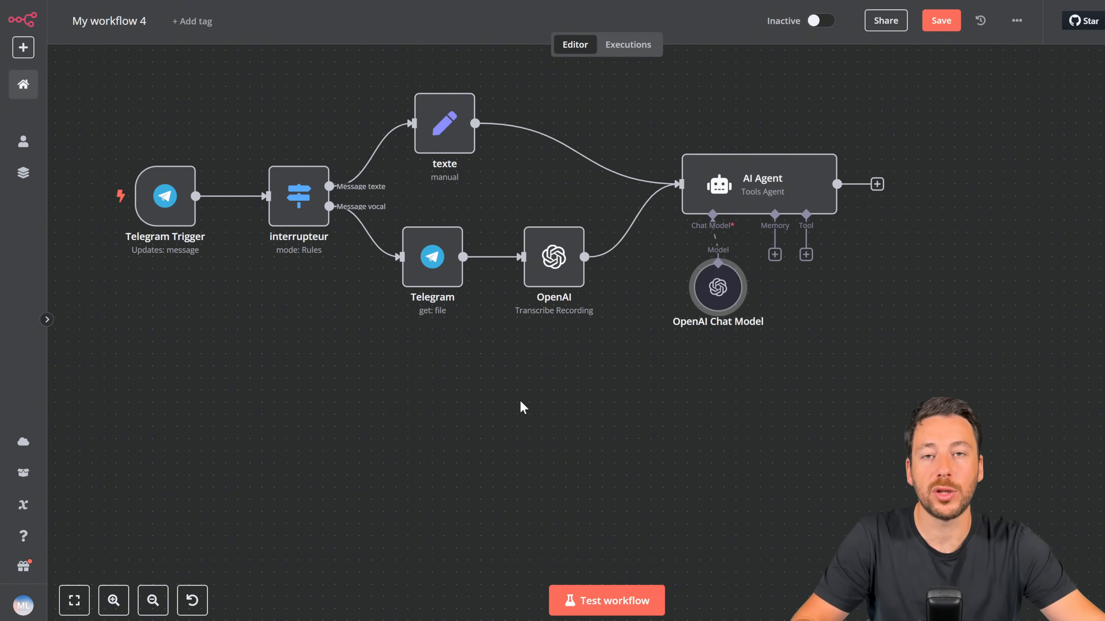
# Step: Add a System Message option to the AI Agent and paste the French prompt over the default
pyautogui.moveTo(748, 185)
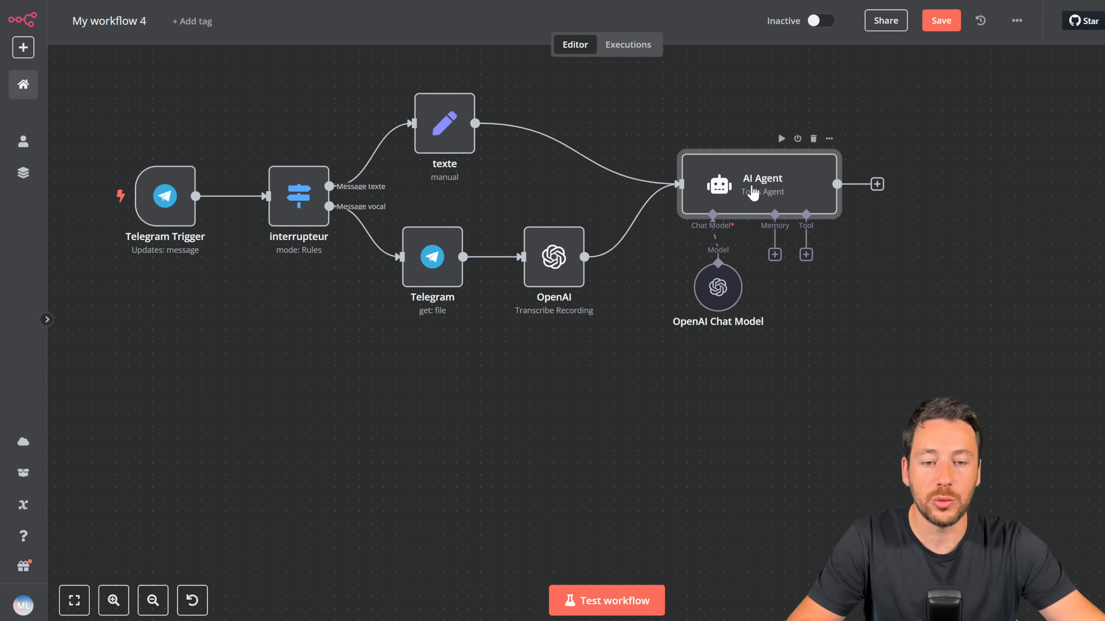
pyautogui.doubleClick(752, 191)
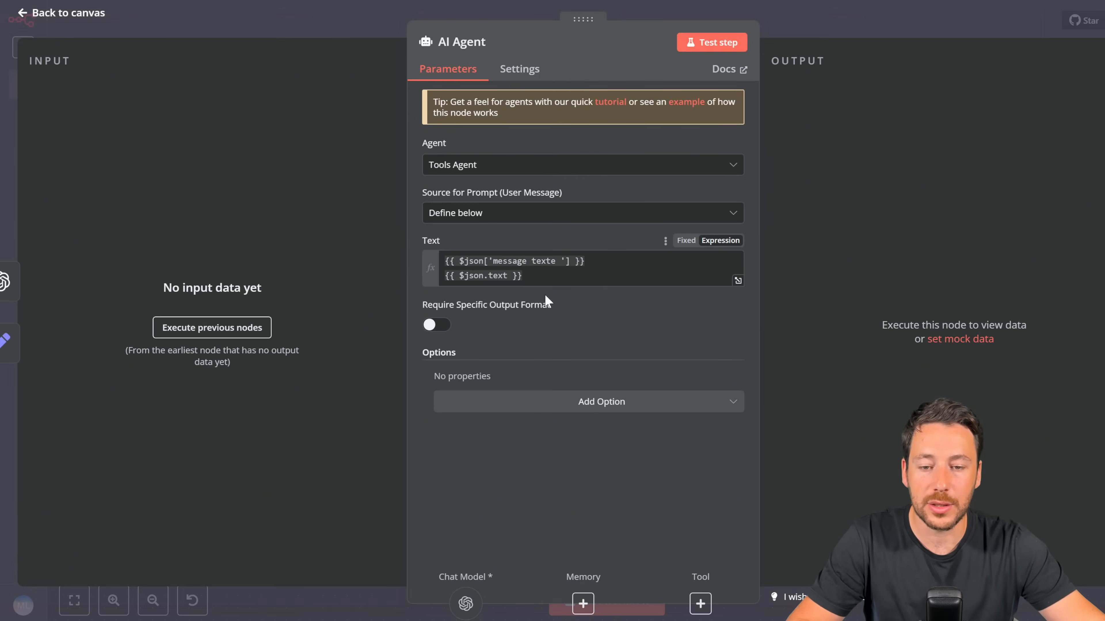
pyautogui.click(550, 402)
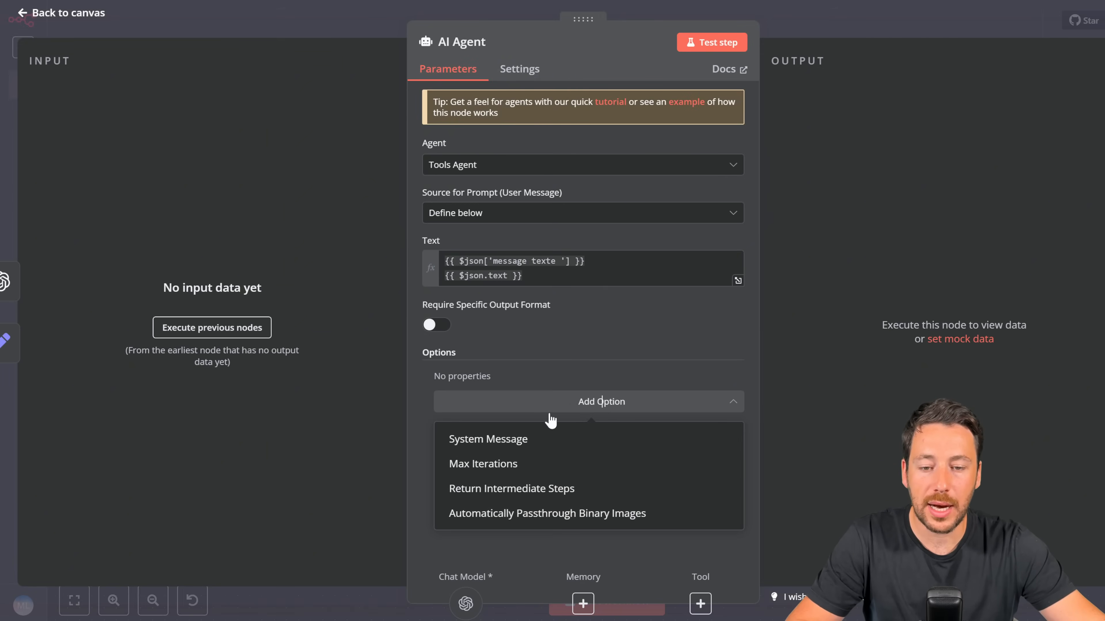
pyautogui.click(525, 438)
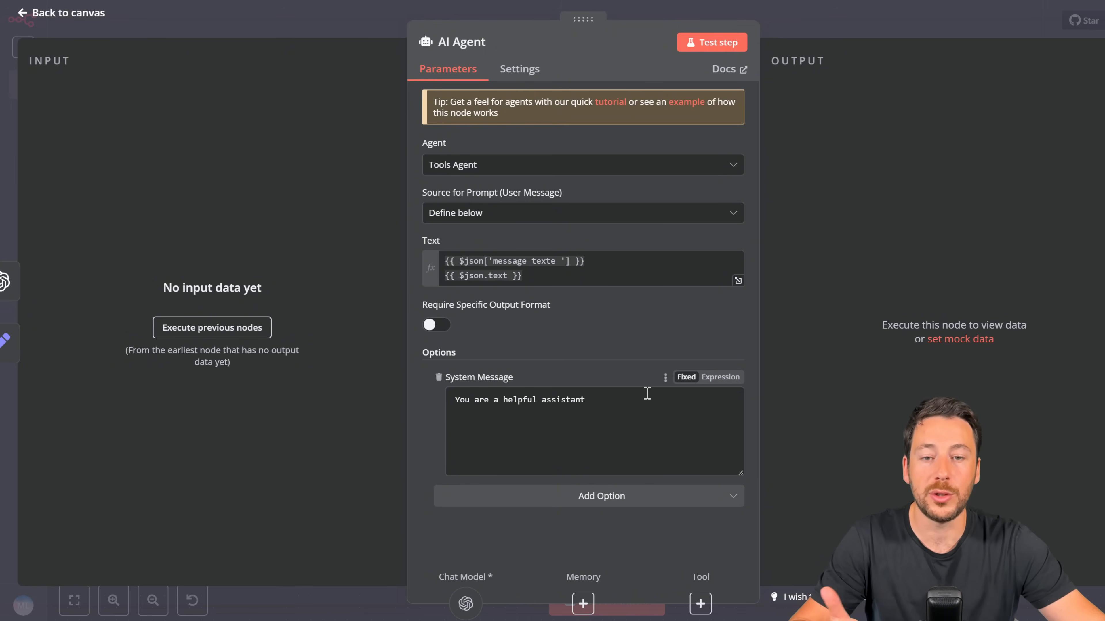
pyautogui.moveTo(572, 407); pyautogui.dragTo(440, 400)
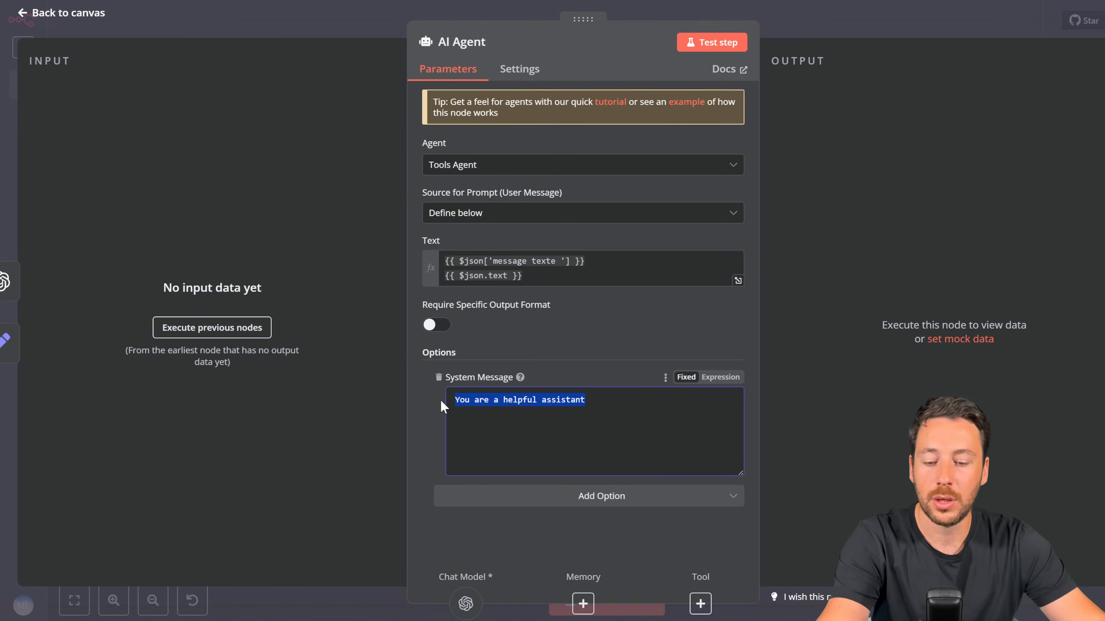
pyautogui.hotkey('ctrl', 'v')
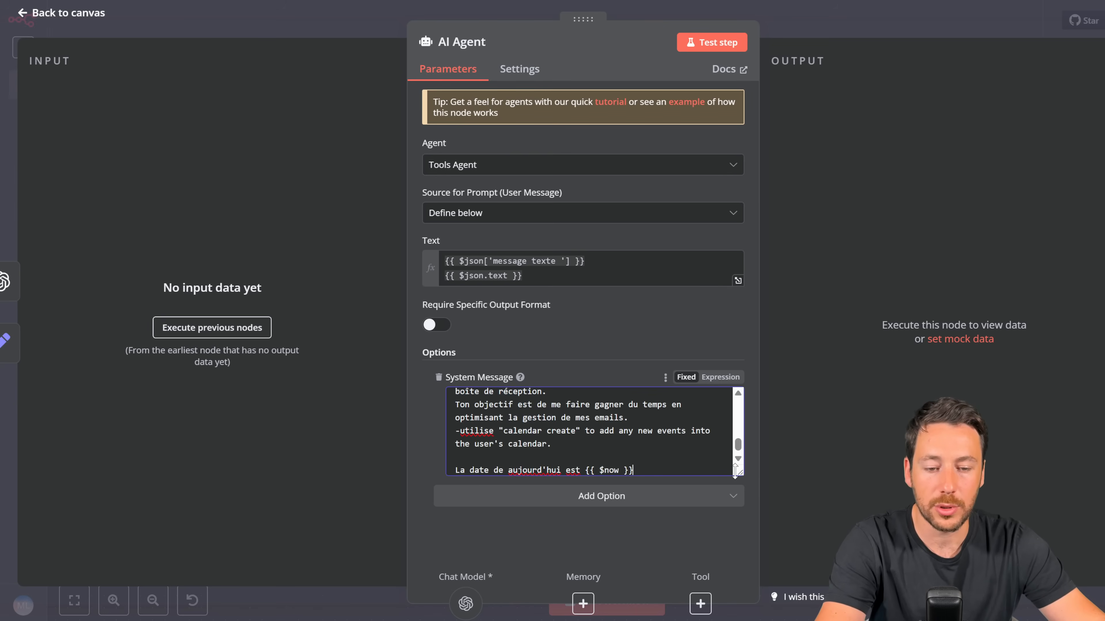
pyautogui.click(735, 472)
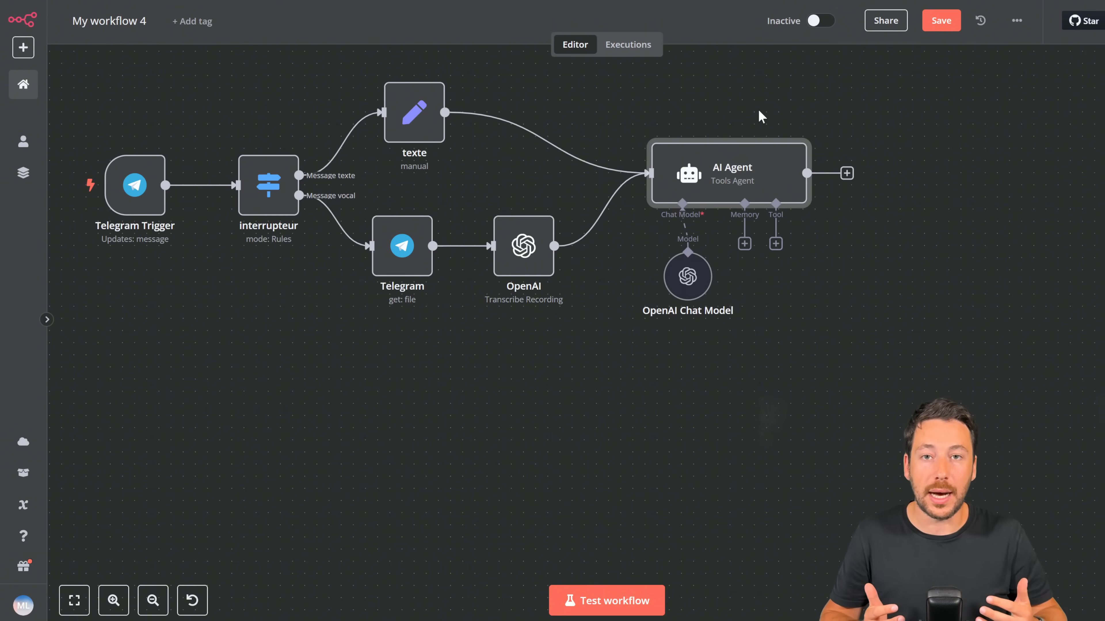
# Step: Add a Telegram 'Send Message' step after the AI Agent
pyautogui.click(846, 174)
pyautogui.write('tele')
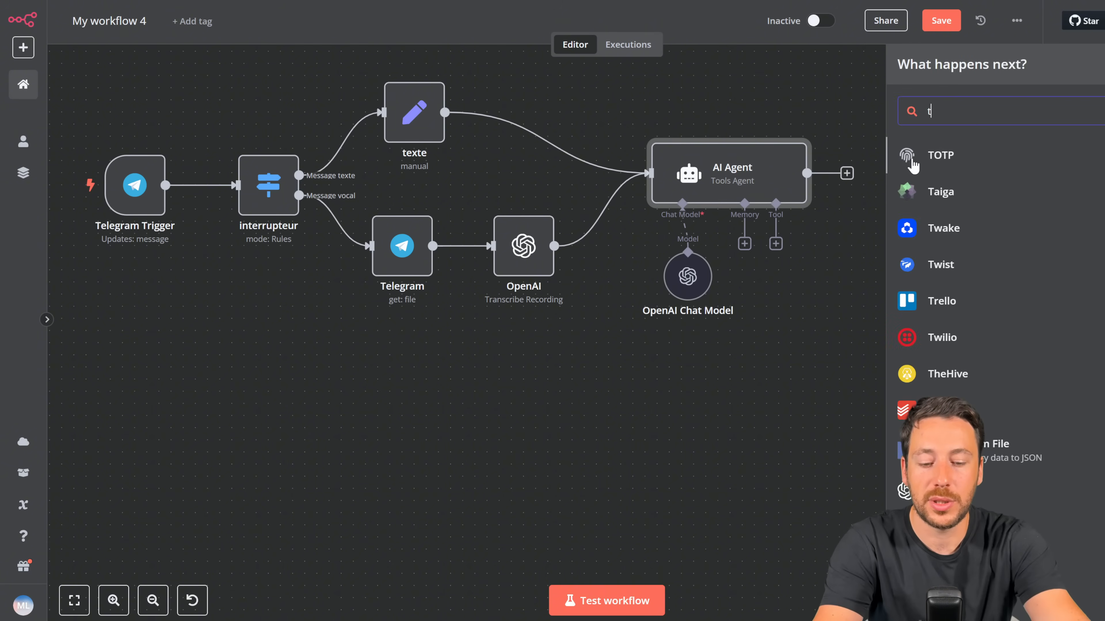
pyautogui.click(912, 165)
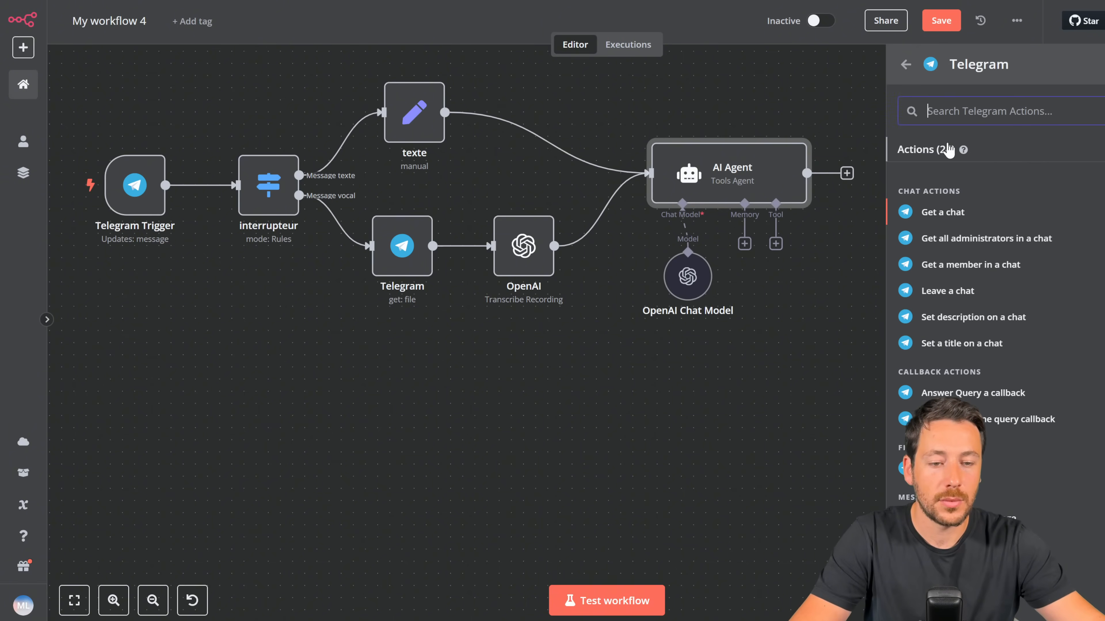
pyautogui.scroll(-6, 960, 249)
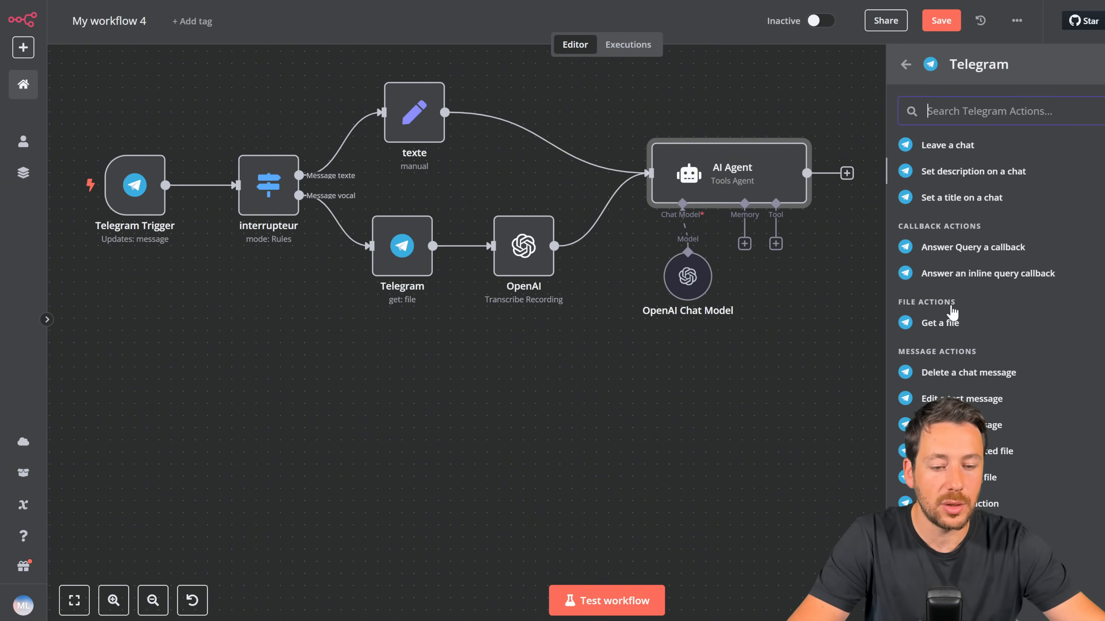
pyautogui.scroll(-2, 952, 331)
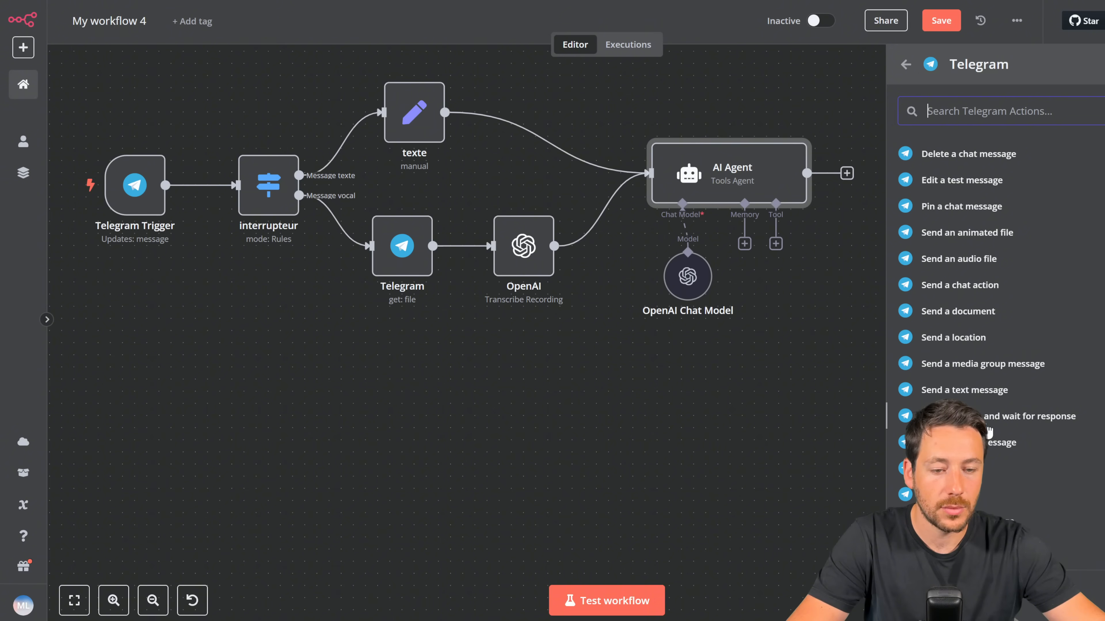
pyautogui.scroll(2, 1000, 400)
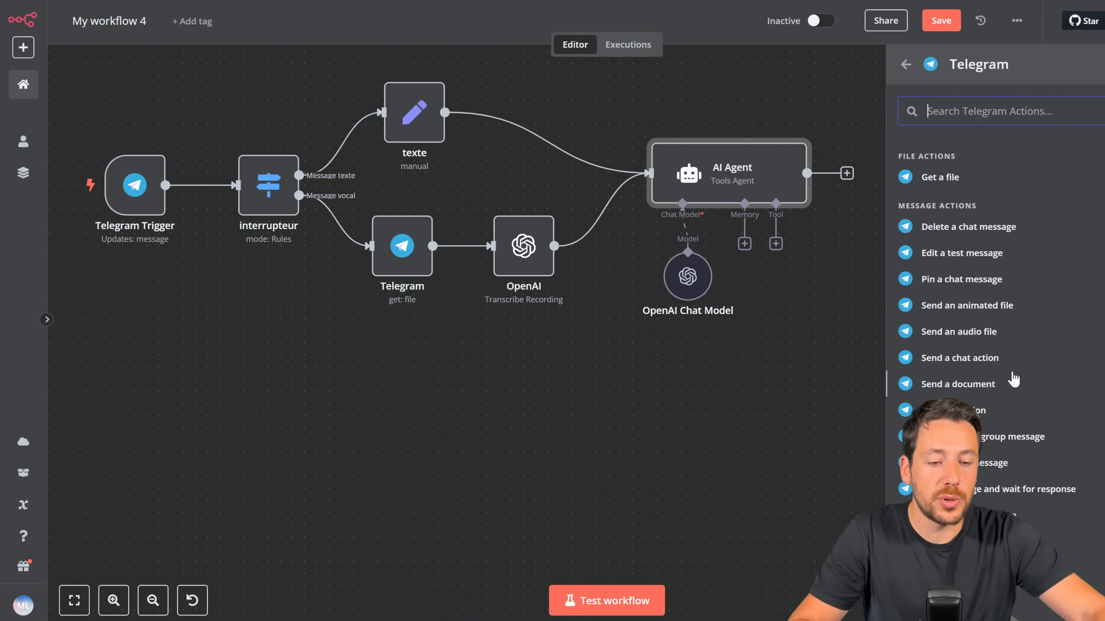
pyautogui.scroll(7, 1013, 370)
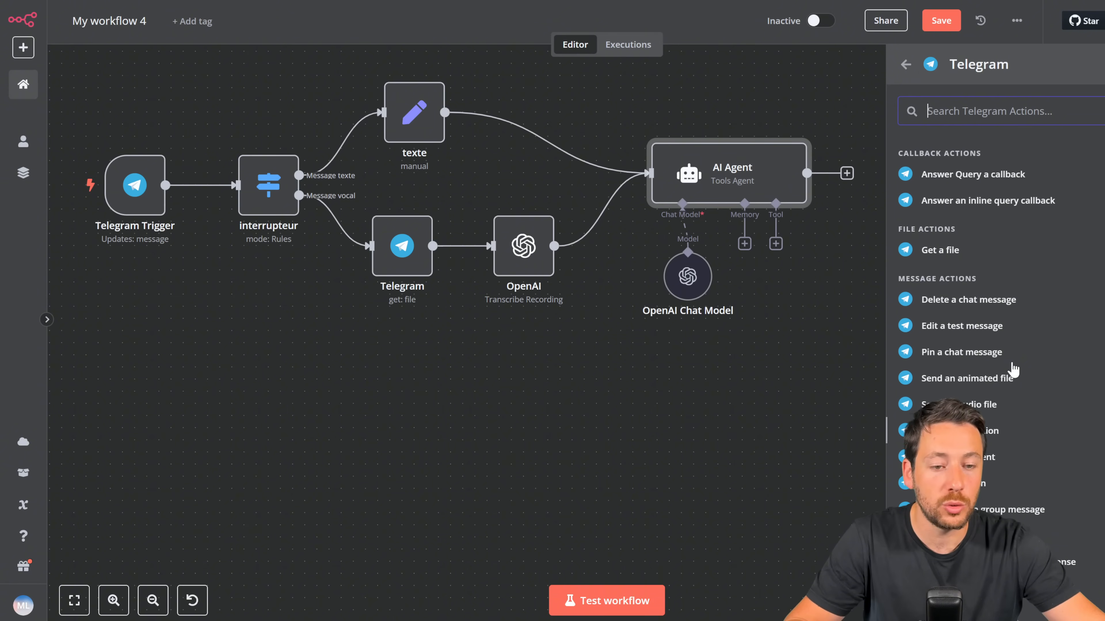
pyautogui.scroll(-8, 1016, 384)
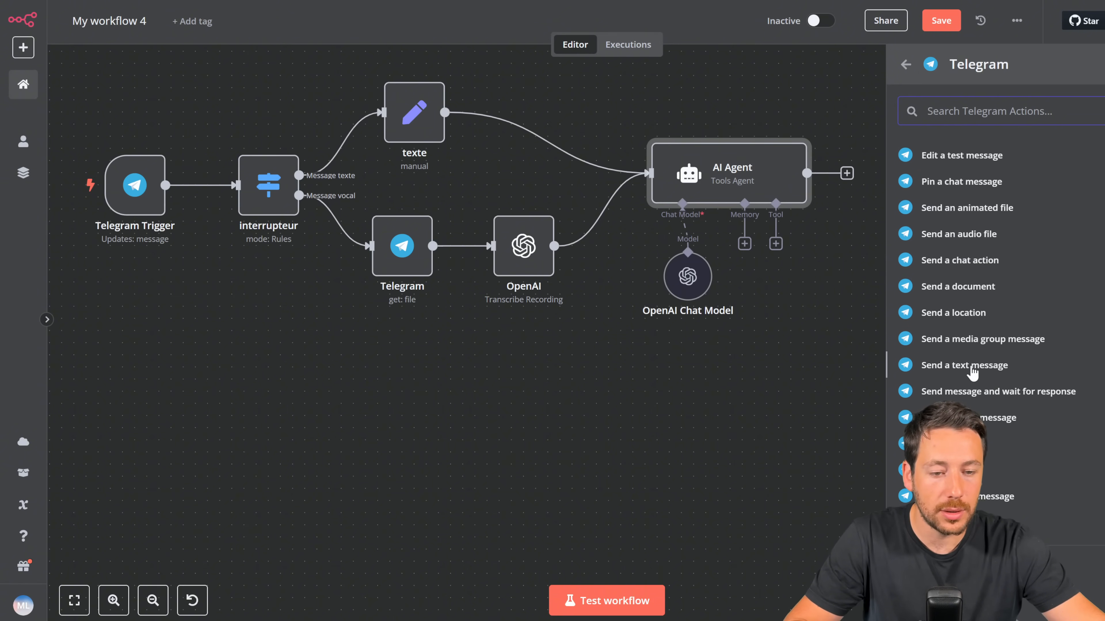
pyautogui.click(973, 368)
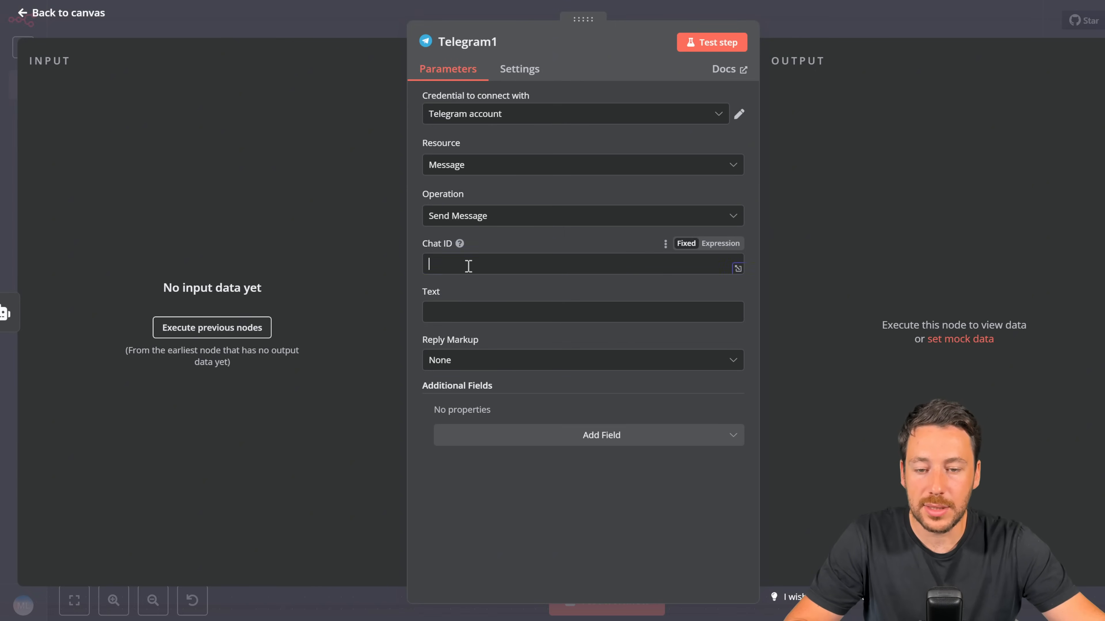
# Step: Deactivate the unfinished Telegram1 node, clear the failed execution, and restart the test run
pyautogui.press('Escape')
pyautogui.click(594, 598)
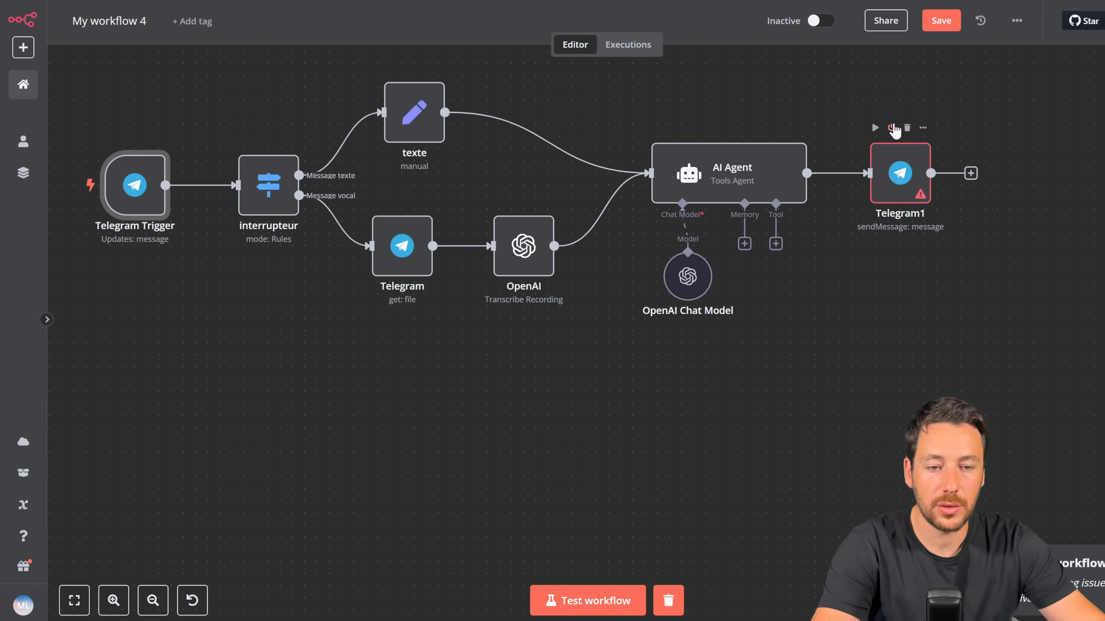
pyautogui.click(891, 127)
pyautogui.click(664, 604)
pyautogui.click(592, 601)
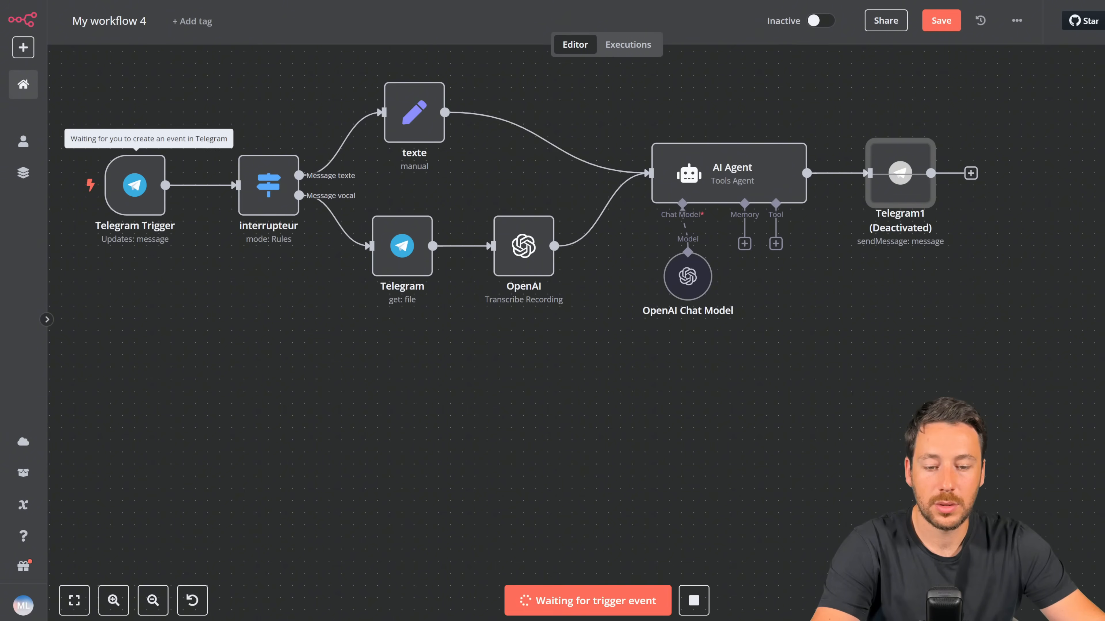
# Step: Send 'hello' to the bot from Telegram and check the Telegram1 node afterwards
pyautogui.hotkey('alt', 'Tab')
pyautogui.write('hello')
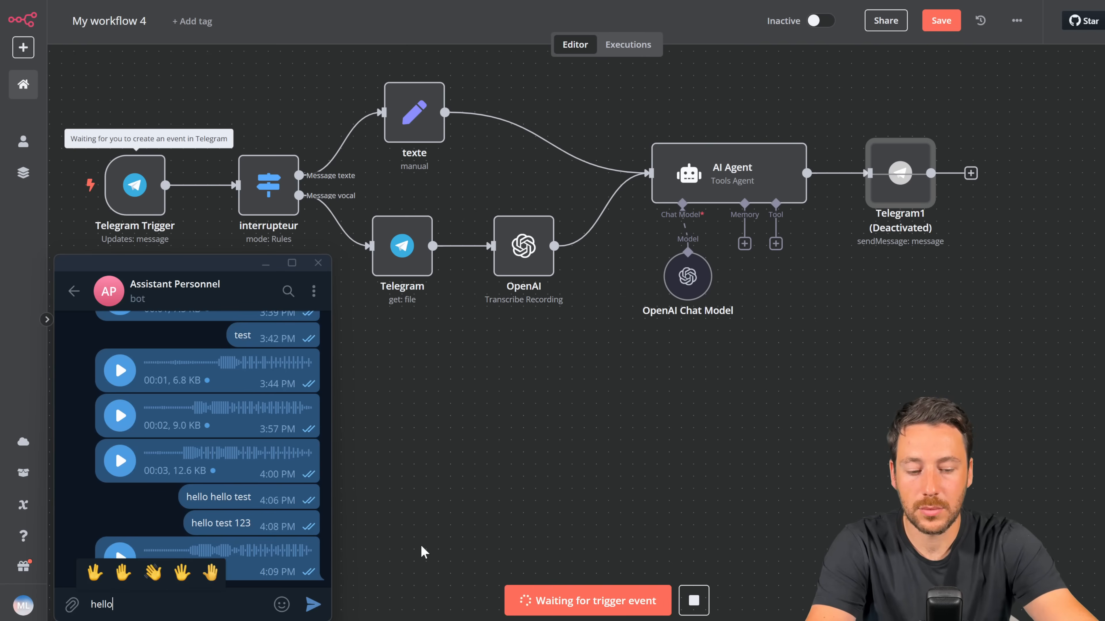
pyautogui.press('Return')
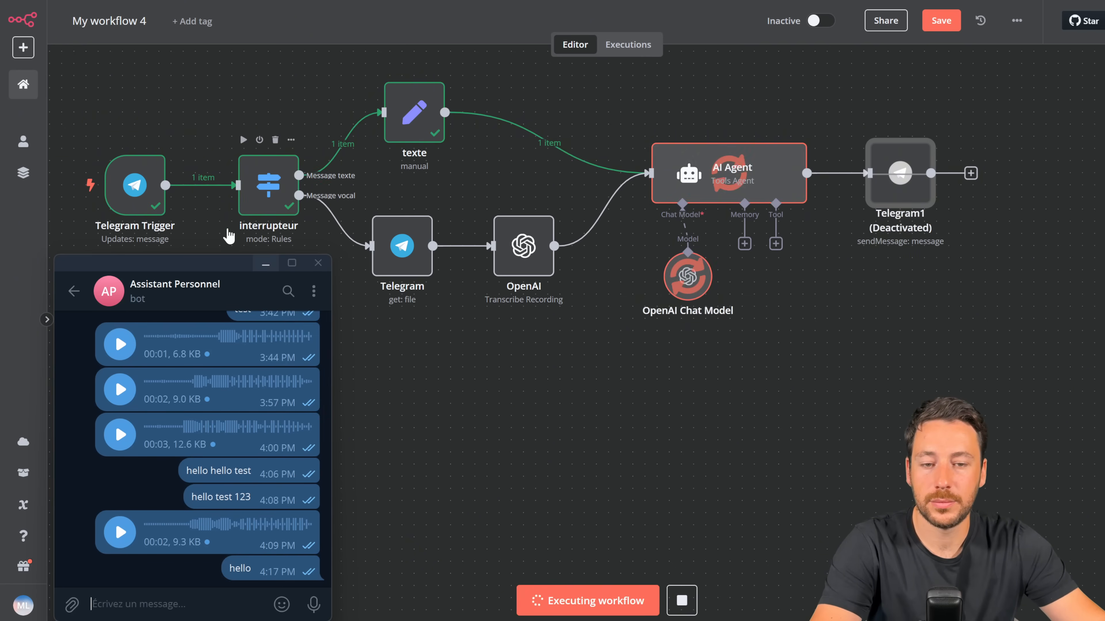
pyautogui.click(829, 175)
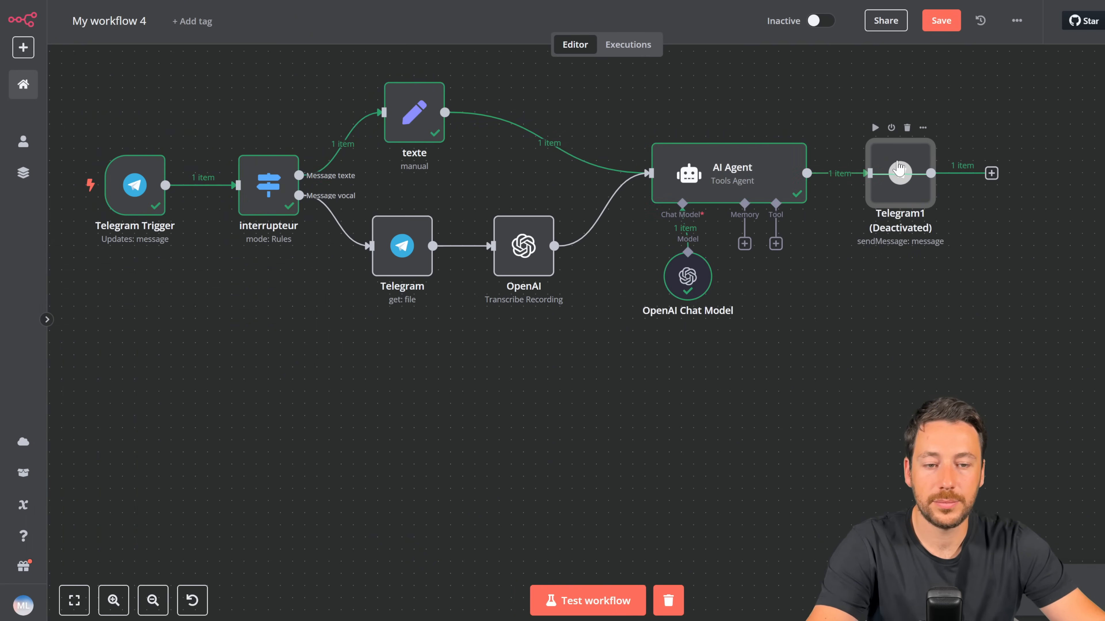
pyautogui.doubleClick(900, 173)
pyautogui.click(846, 35)
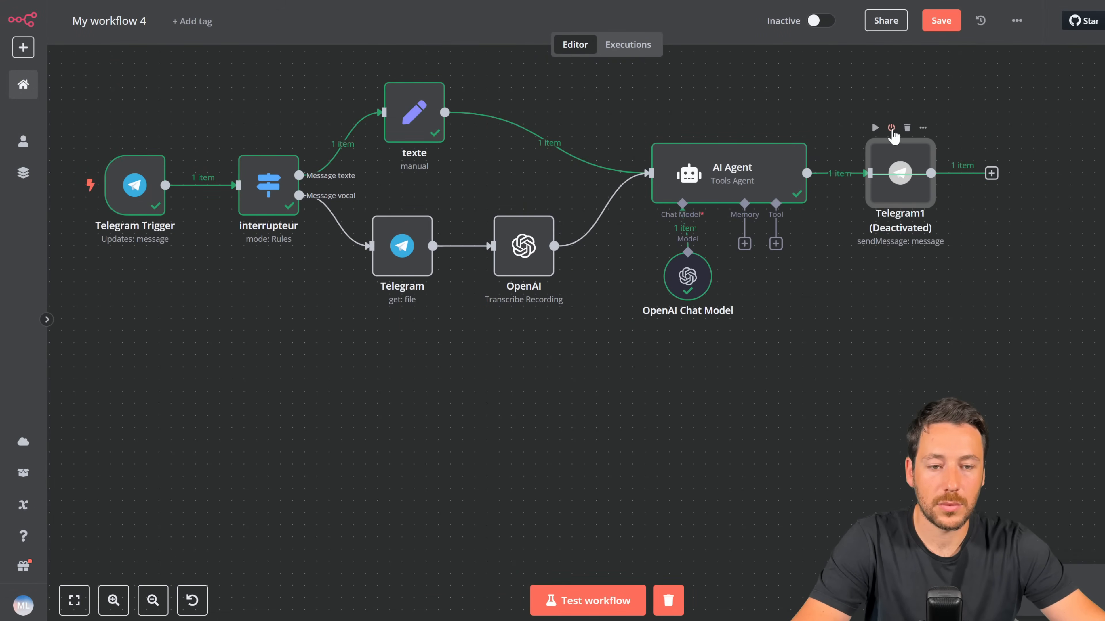
# Step: Set Telegram1's Chat ID to the Telegram Trigger's chat id
pyautogui.doubleClick(900, 173)
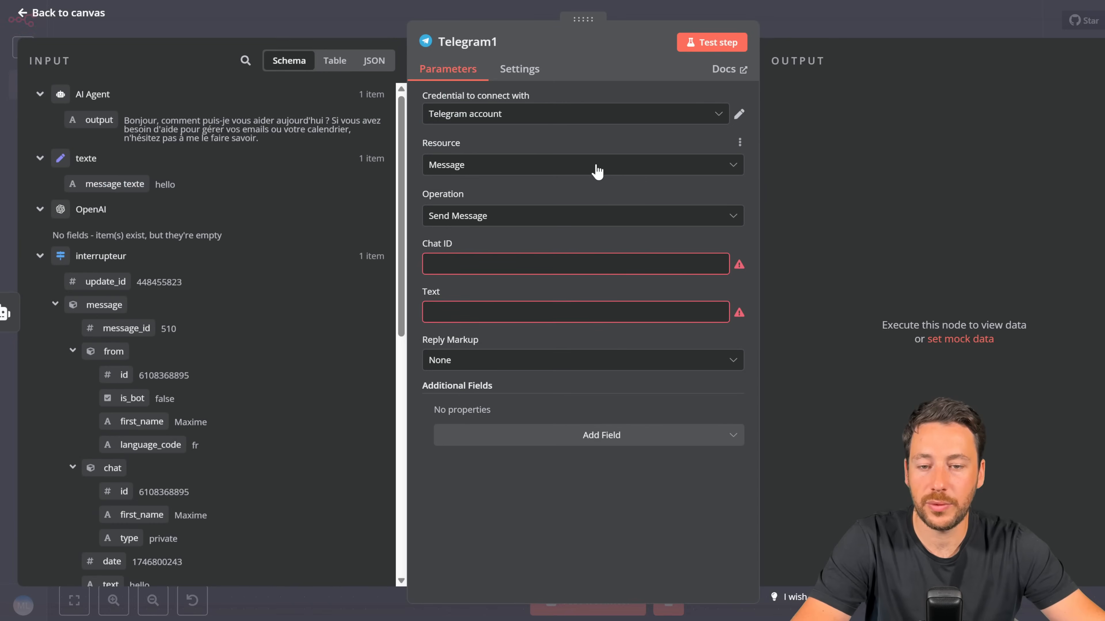
pyautogui.scroll(-8, 225, 278)
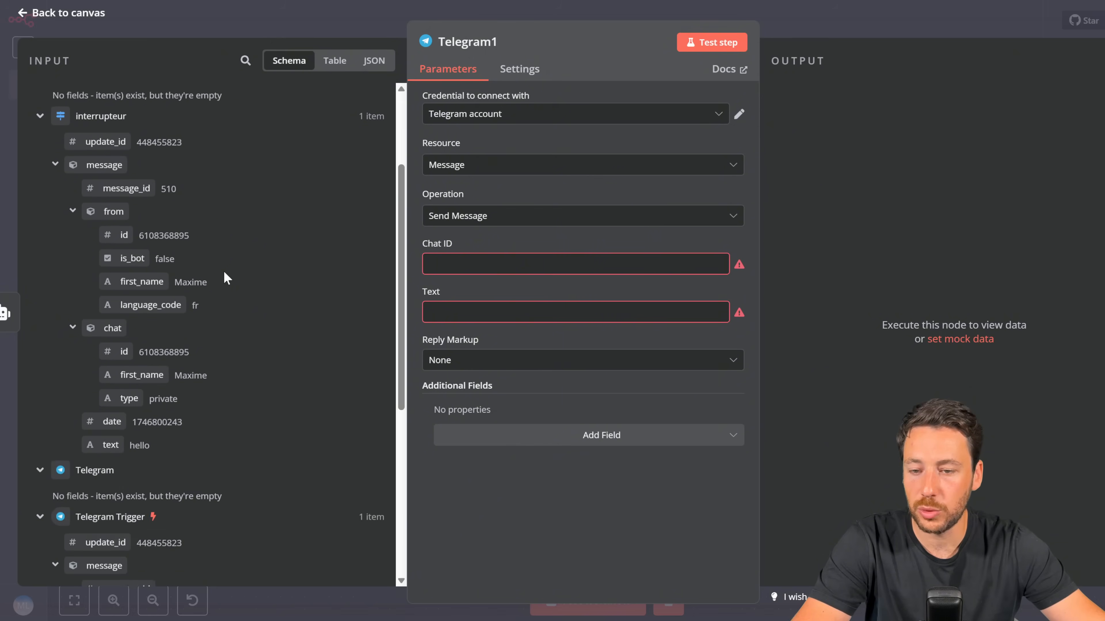
pyautogui.scroll(-2, 226, 278)
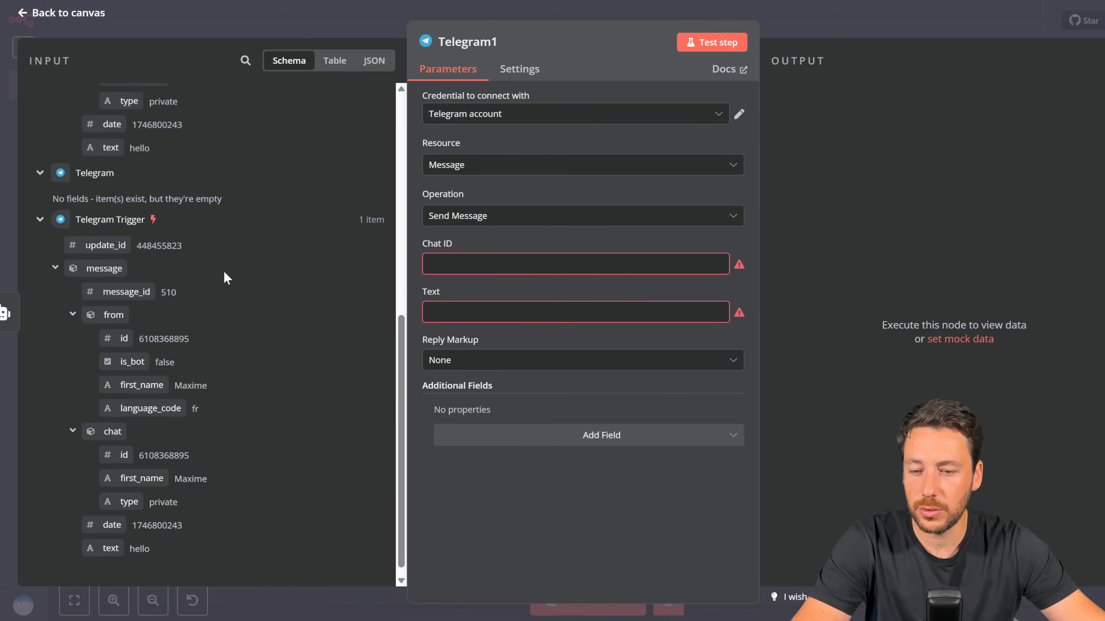
pyautogui.scroll(-1, 225, 279)
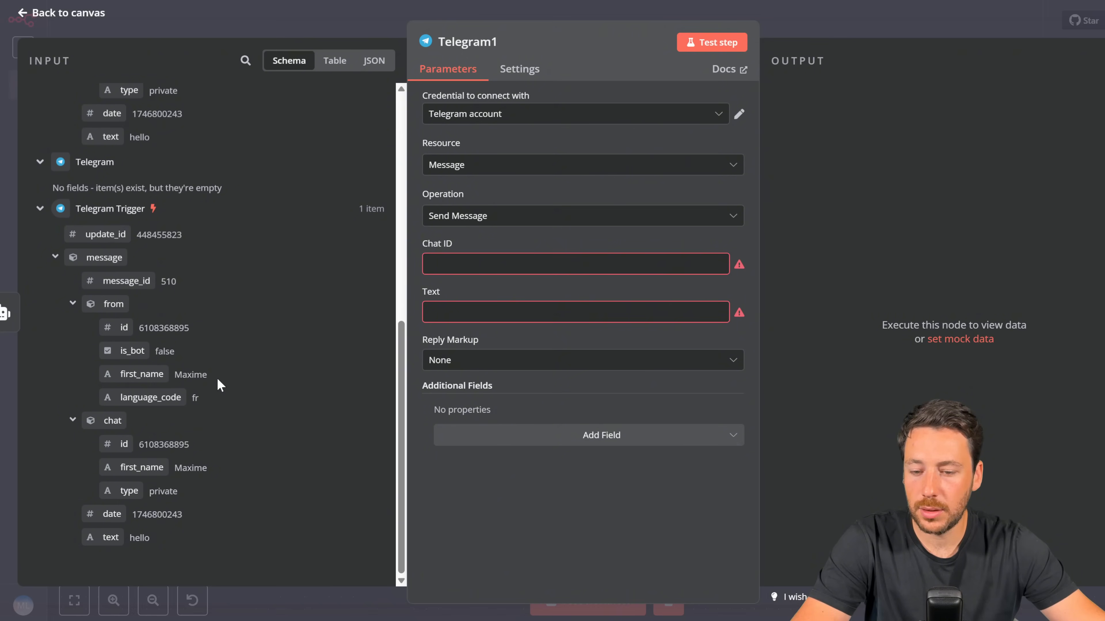
pyautogui.moveTo(131, 441); pyautogui.dragTo(466, 266)
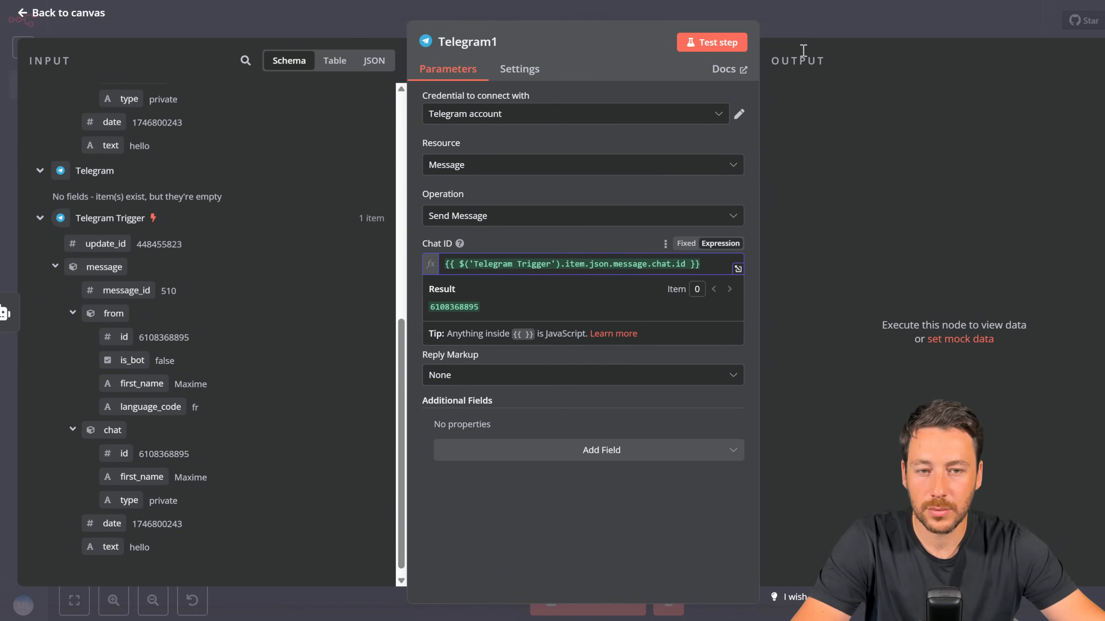
pyautogui.click(811, 19)
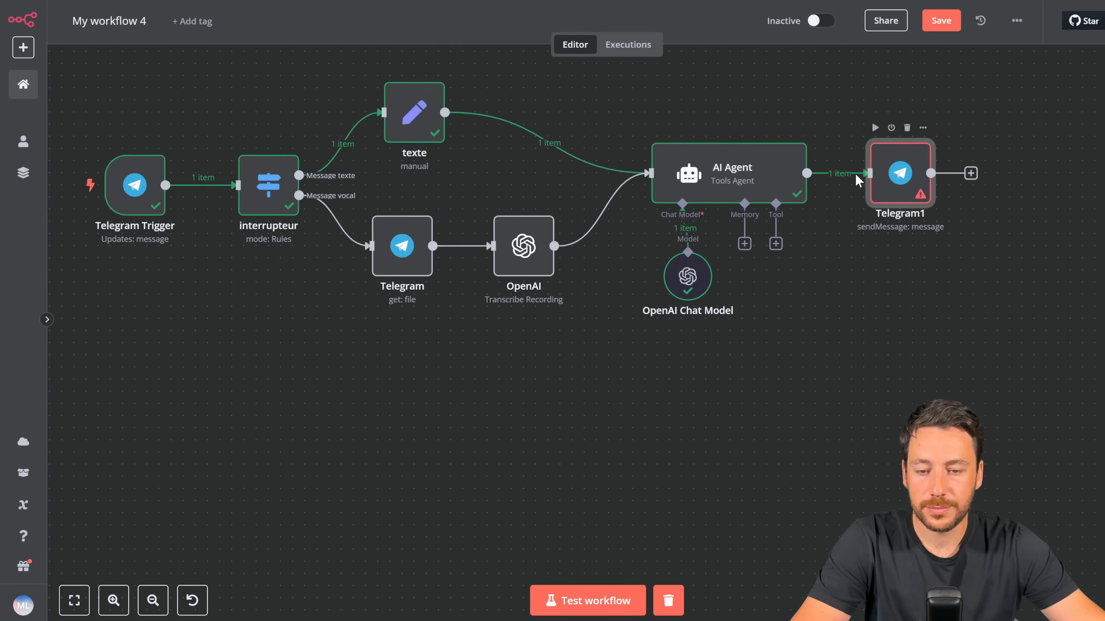
# Step: Set Telegram1's message Text to the AI Agent output, {{ $json.output }}
pyautogui.doubleClick(883, 176)
pyautogui.click(444, 307)
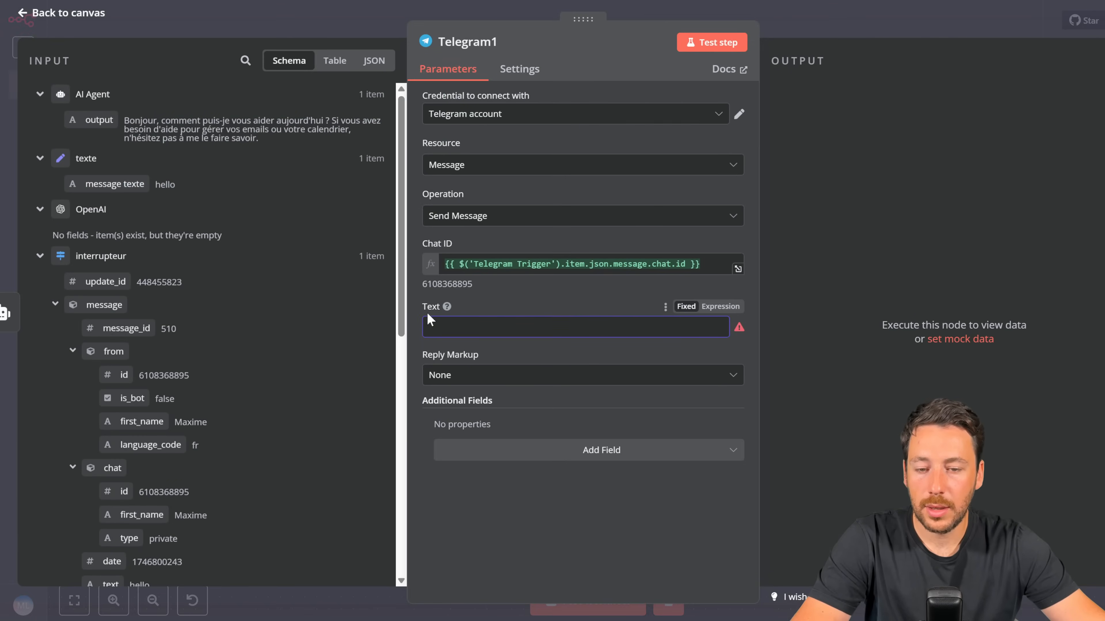
pyautogui.click(789, 24)
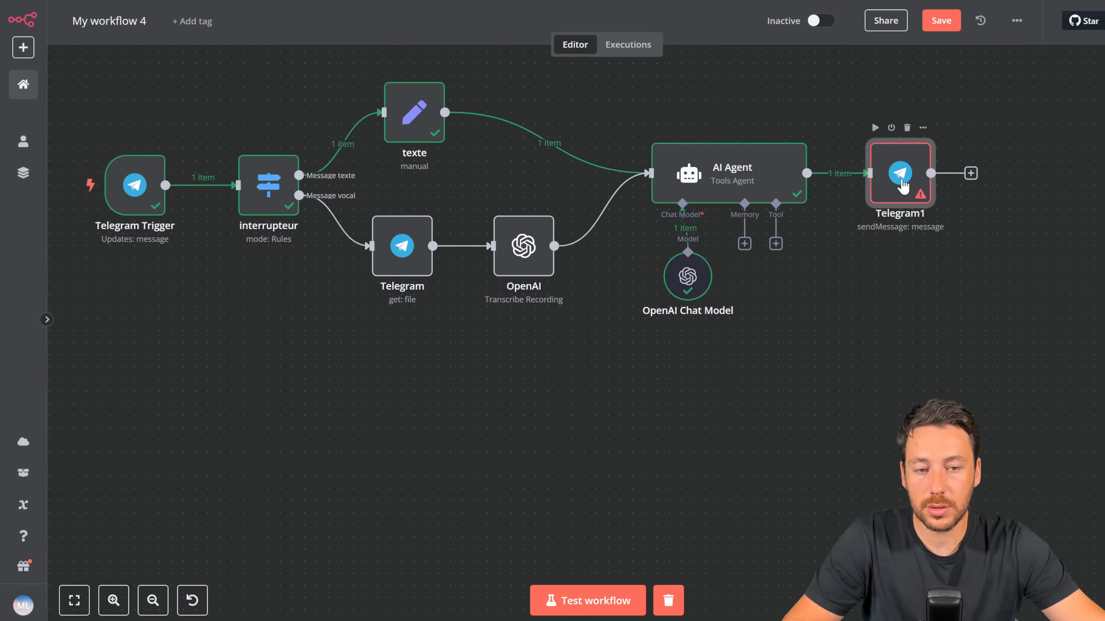
pyautogui.doubleClick(901, 182)
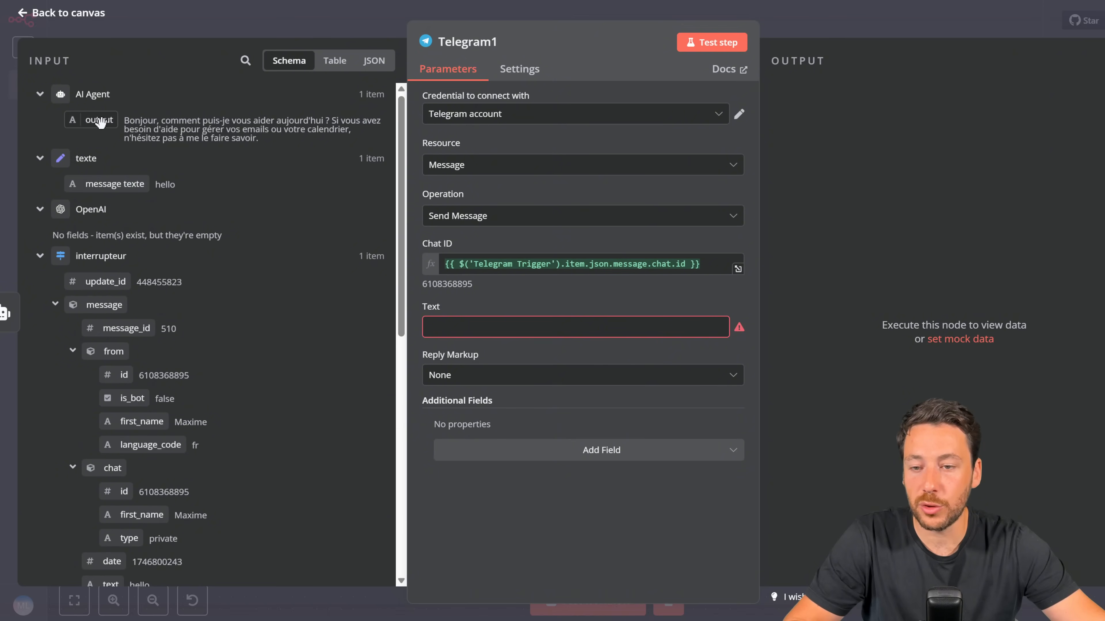
pyautogui.moveTo(97, 122); pyautogui.dragTo(470, 327)
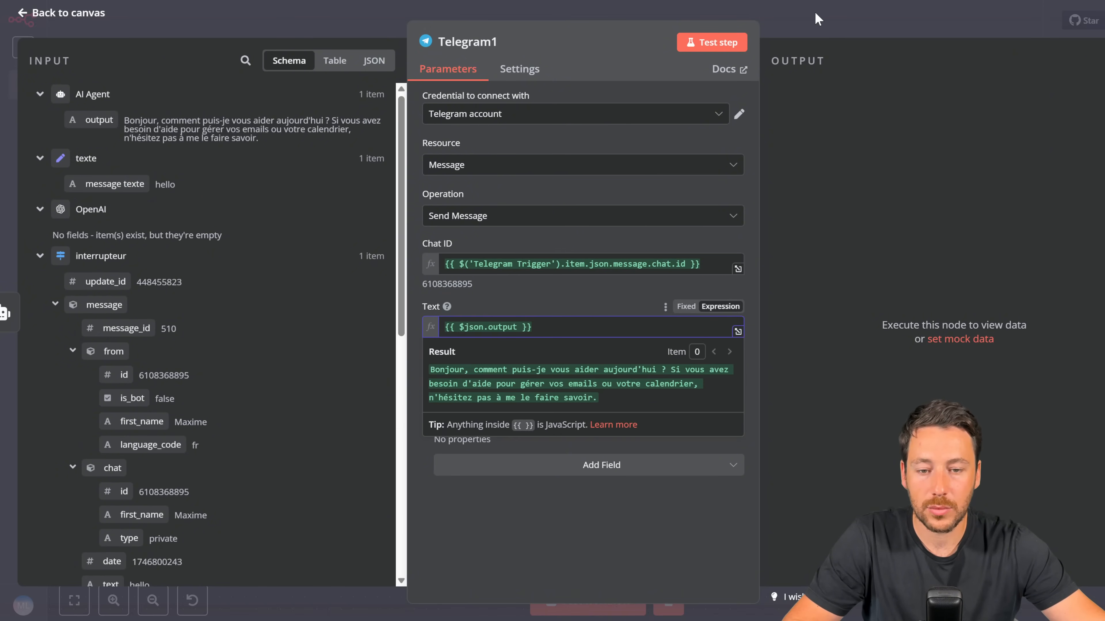
pyautogui.click(818, 20)
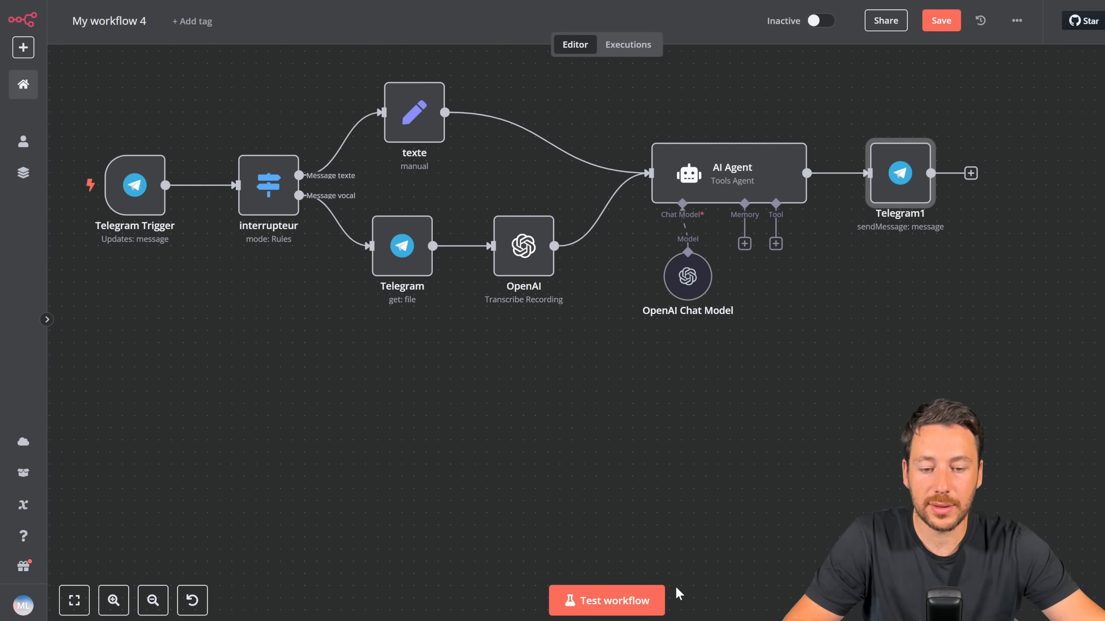
# Step: Test-run by sending 'hello, comment vas tu ?' to the bot and check its French reply
pyautogui.click(635, 599)
pyautogui.hotkey('alt', 'Tab')
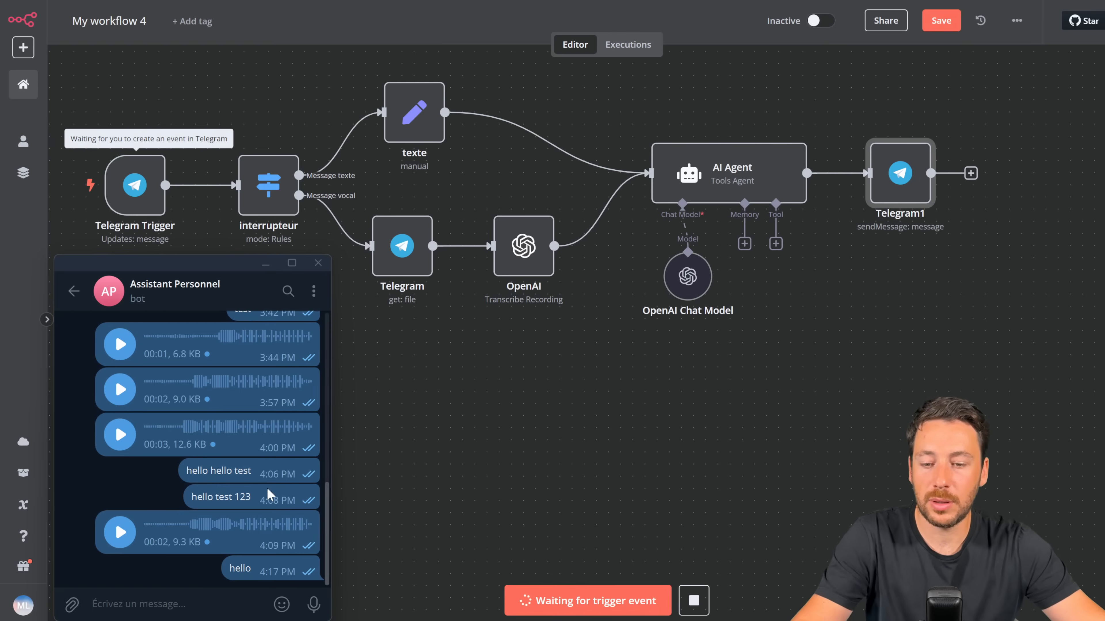
pyautogui.write('hello')
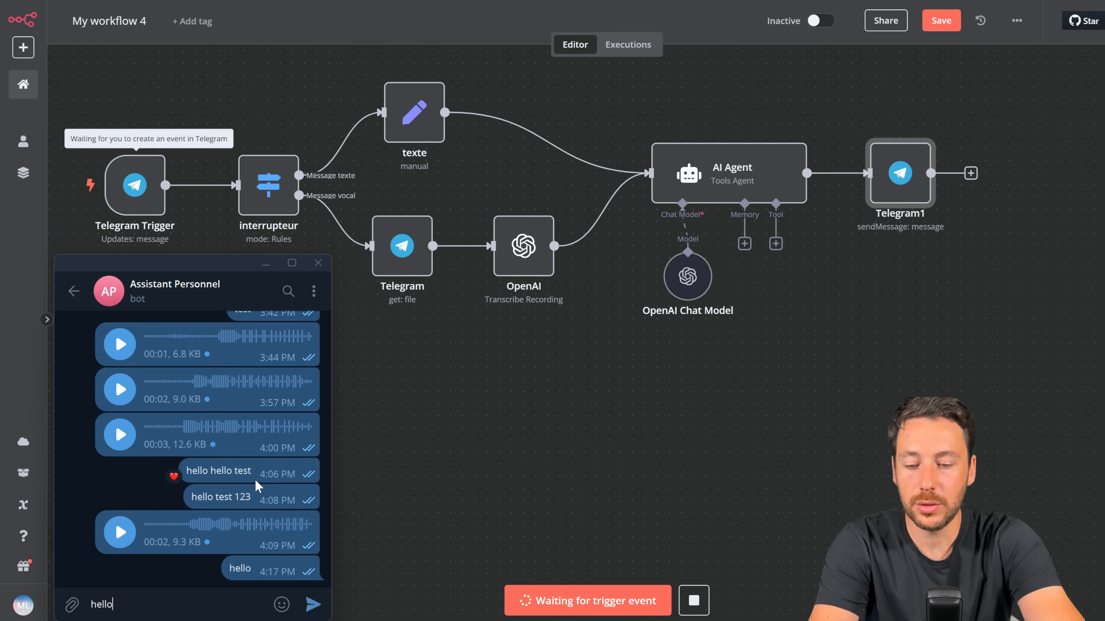
pyautogui.write(', comment va')
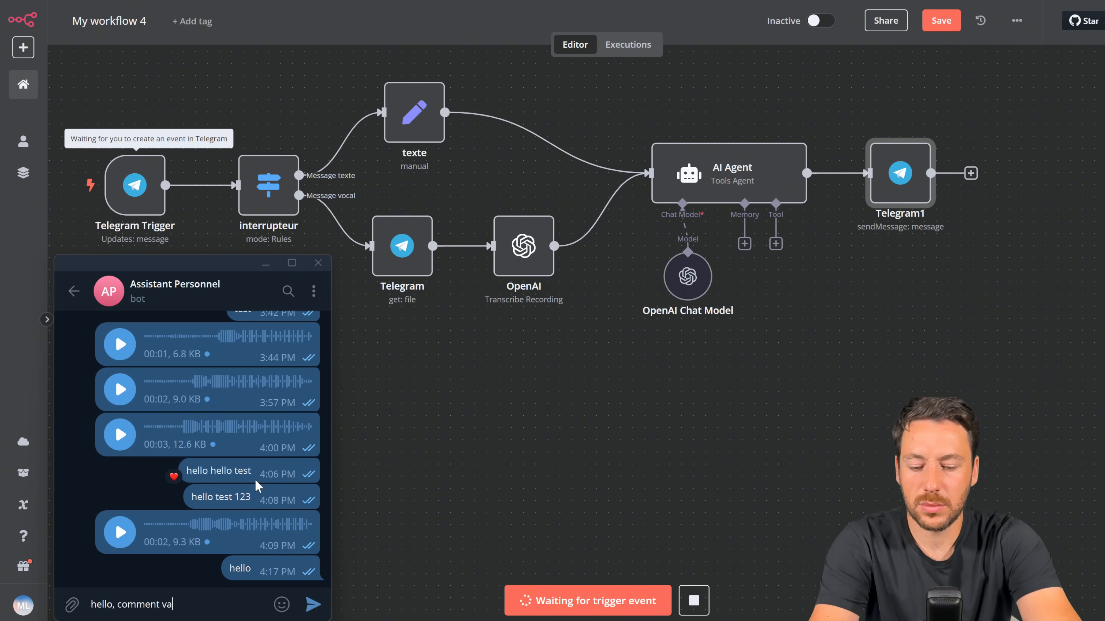
pyautogui.write('s tu ?')
pyautogui.press('Return')
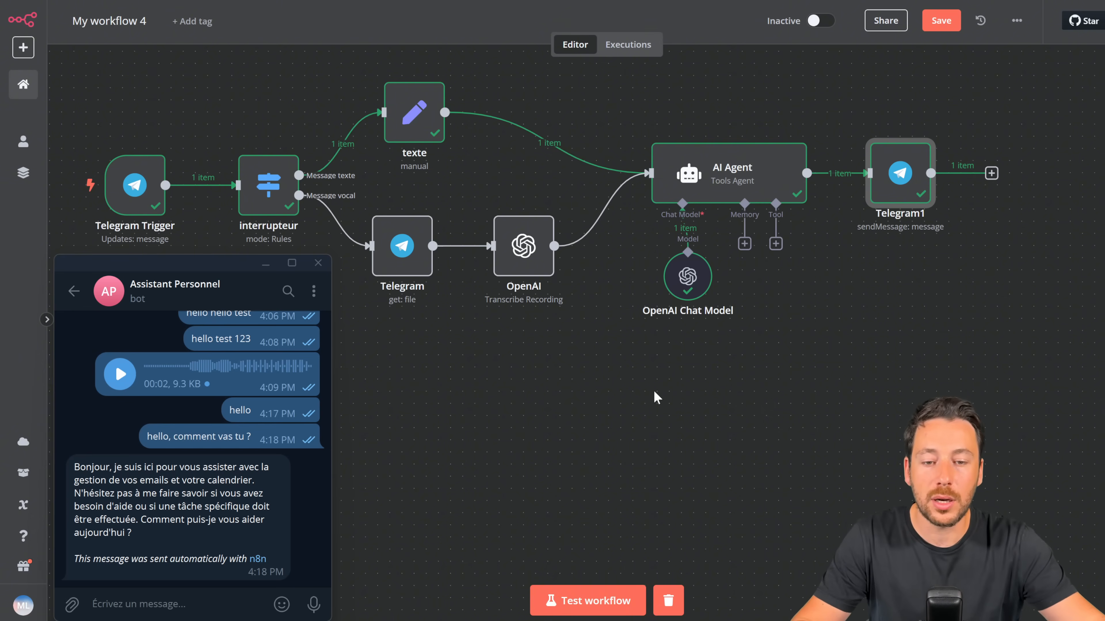
pyautogui.click(657, 398)
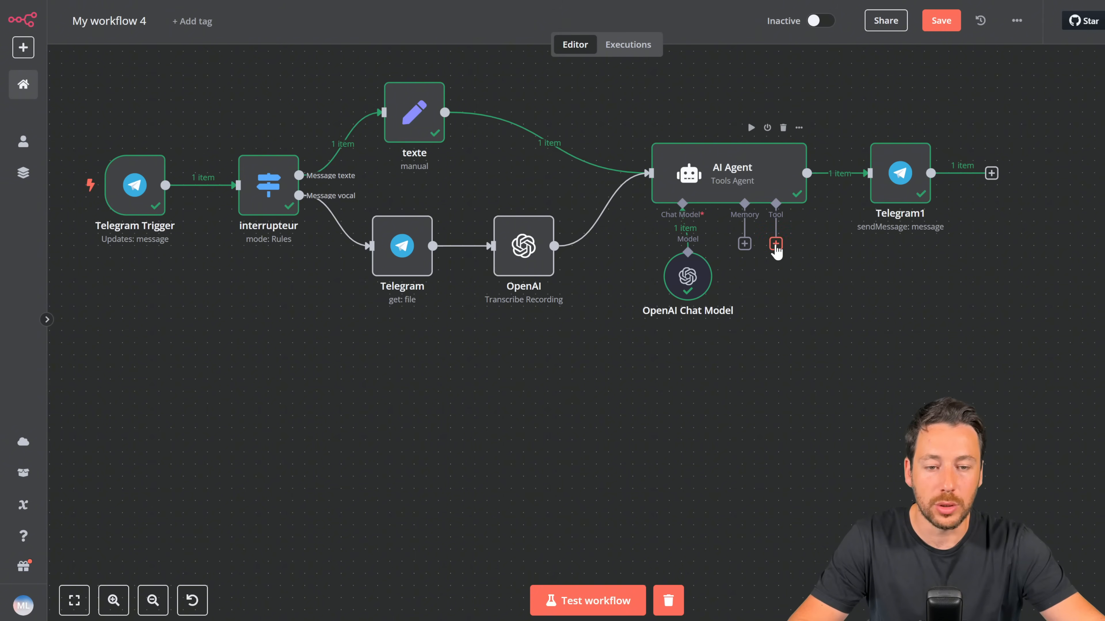
# Step: Attach a Gmail Tool to the AI Agent, then discard the new unconnected Gmail credential
pyautogui.click(775, 244)
pyautogui.write('gma')
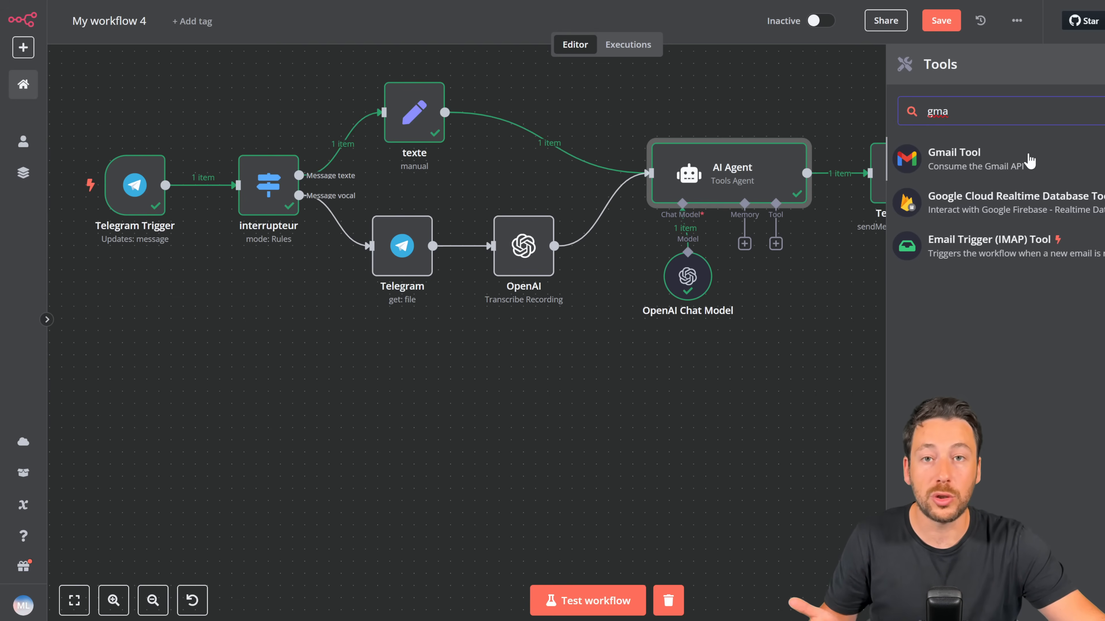
pyautogui.click(996, 168)
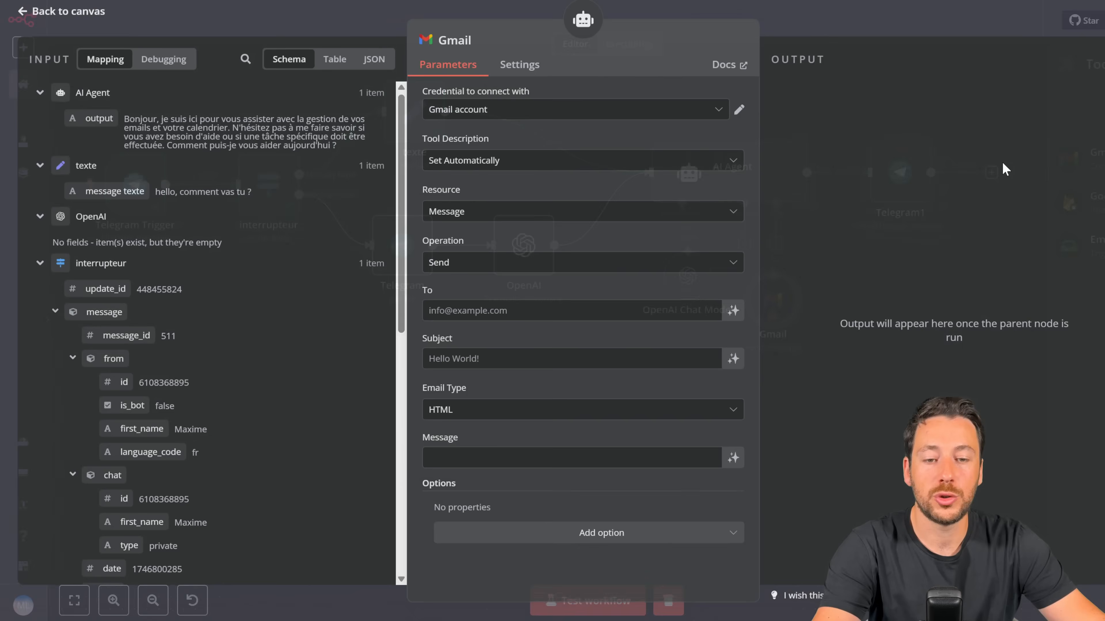
pyautogui.click(513, 110)
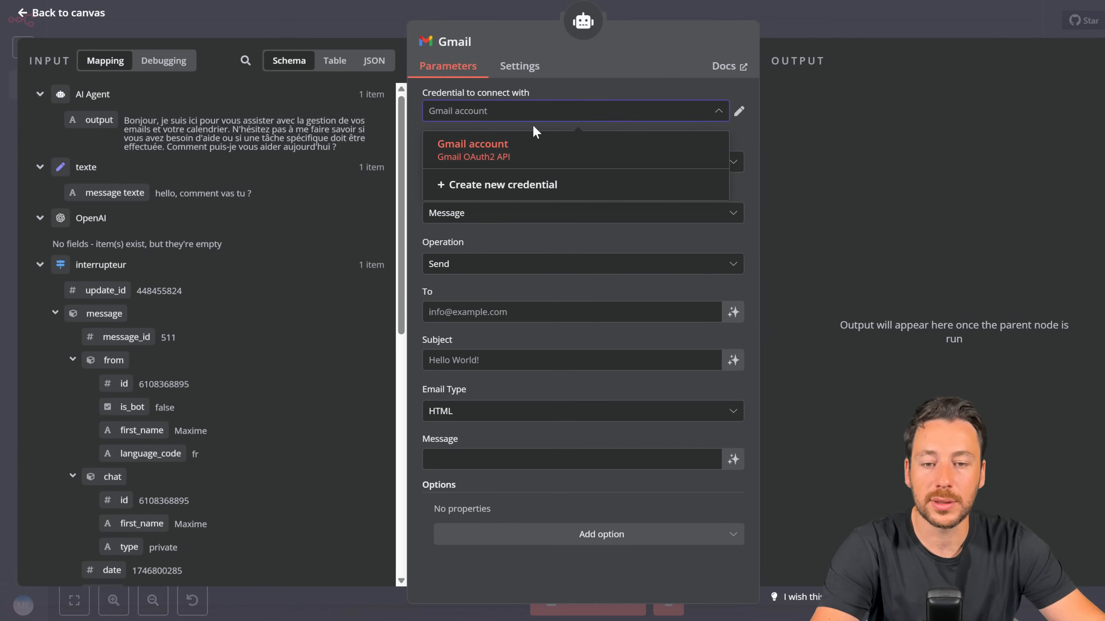
pyautogui.click(531, 187)
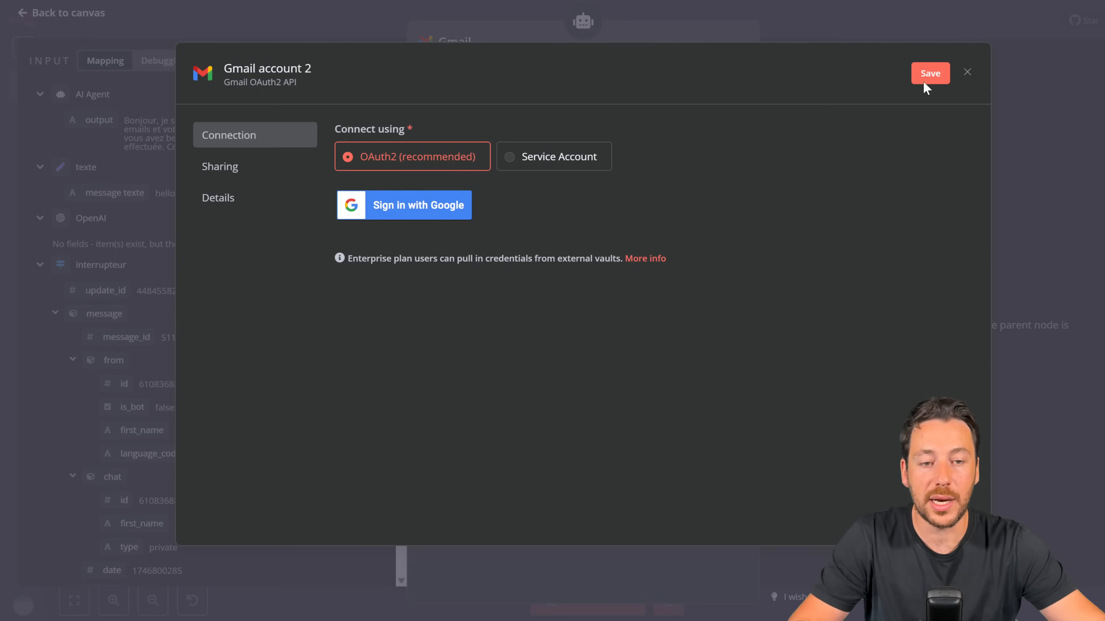
pyautogui.click(965, 73)
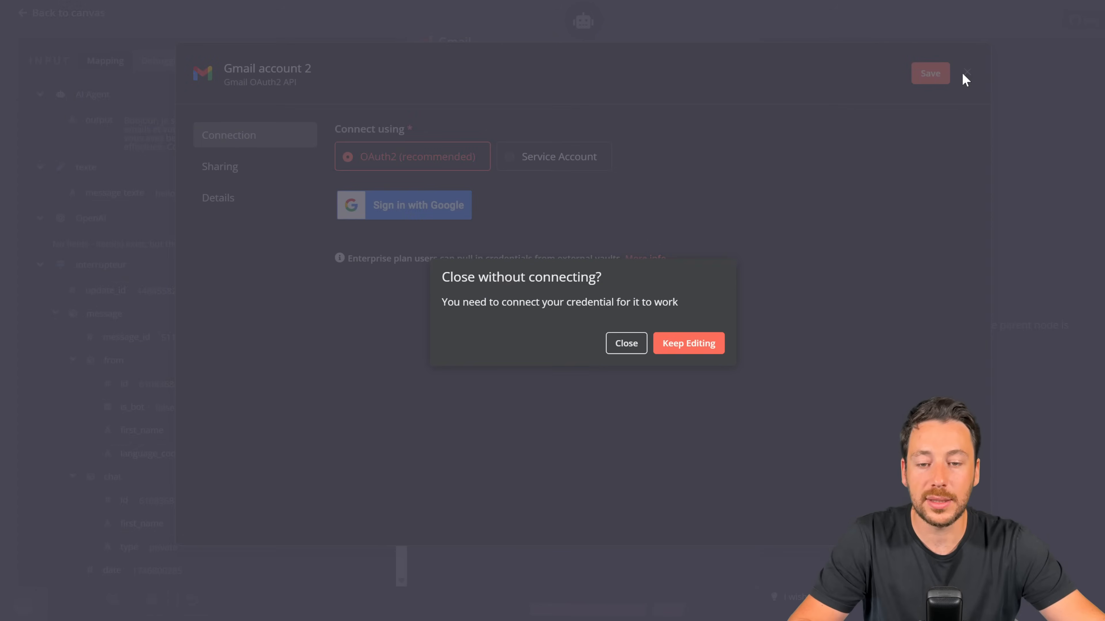
pyautogui.click(642, 348)
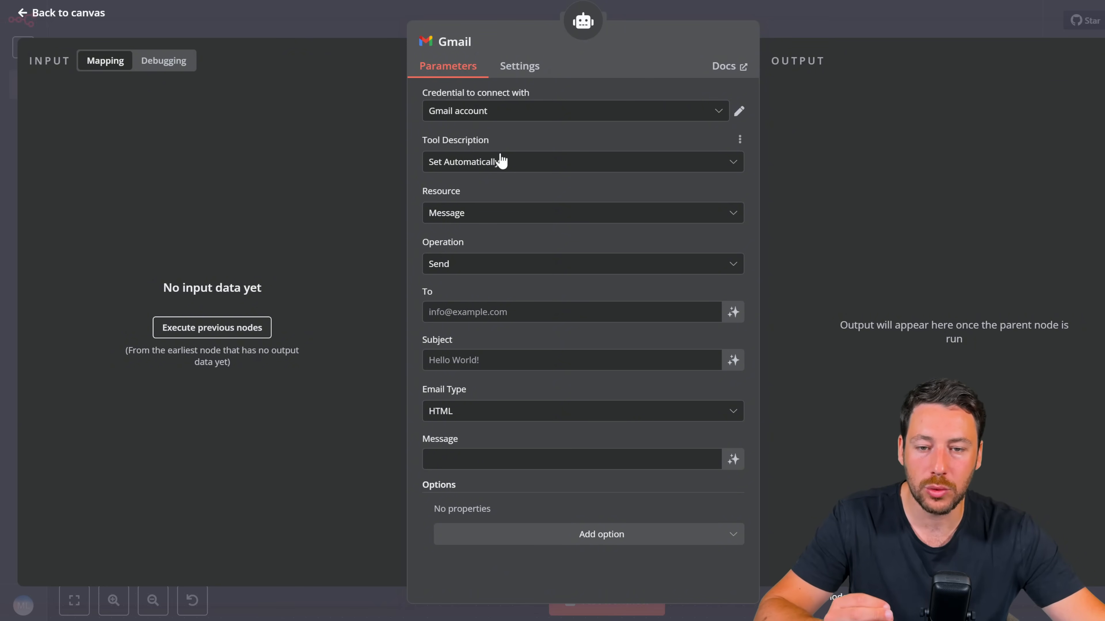
# Step: Switch the Gmail tool's operation to Get Many, leaving Simplify on
pyautogui.click(505, 271)
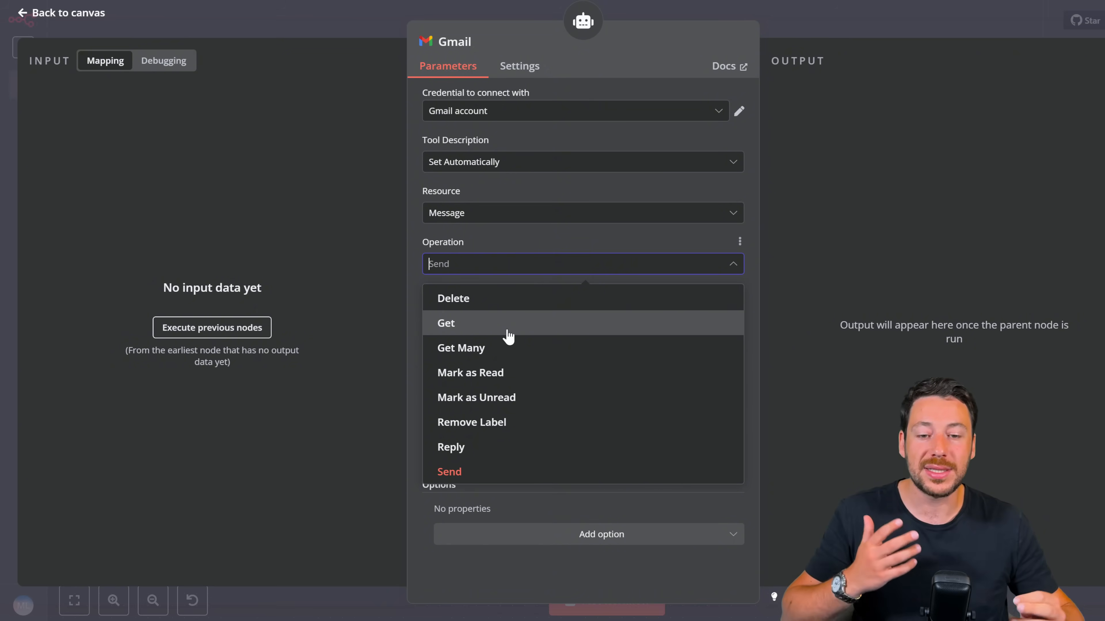
pyautogui.click(500, 365)
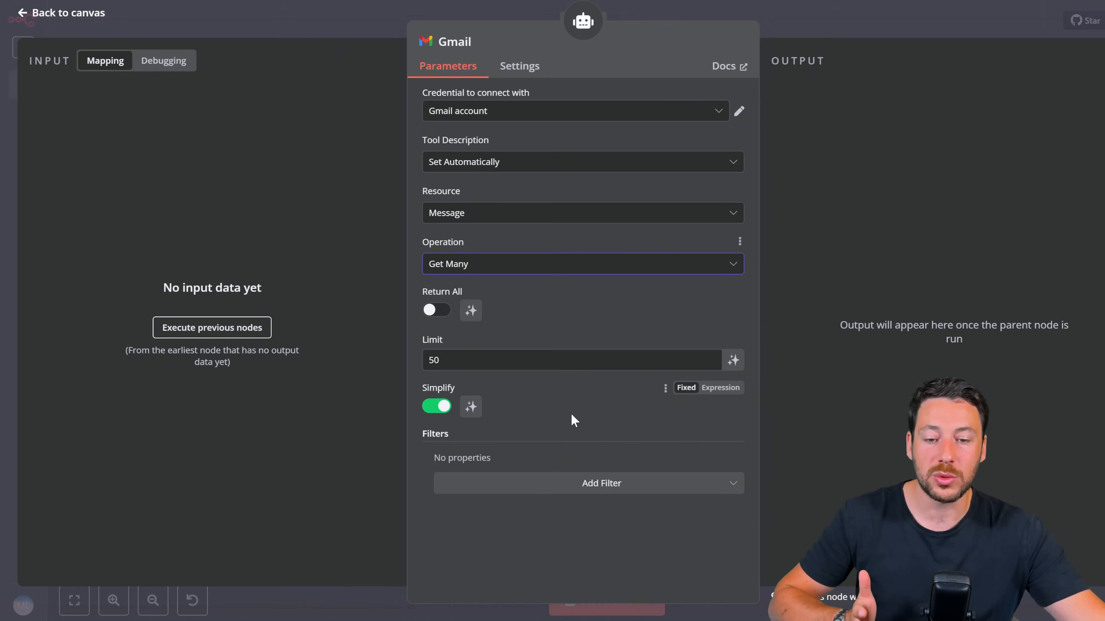
pyautogui.click(440, 409)
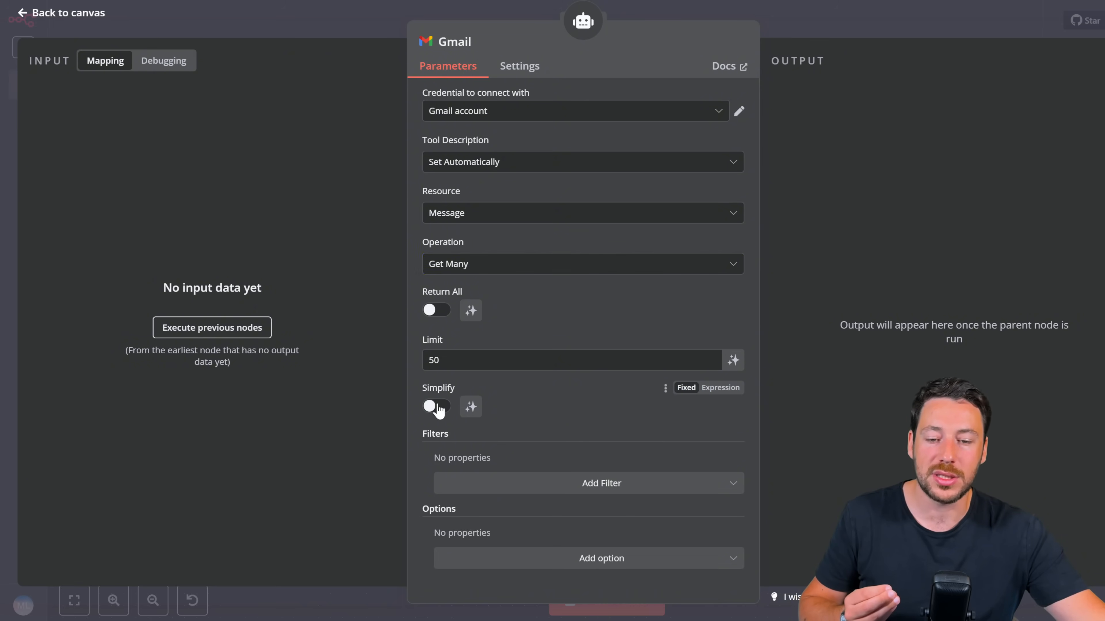
pyautogui.click(440, 410)
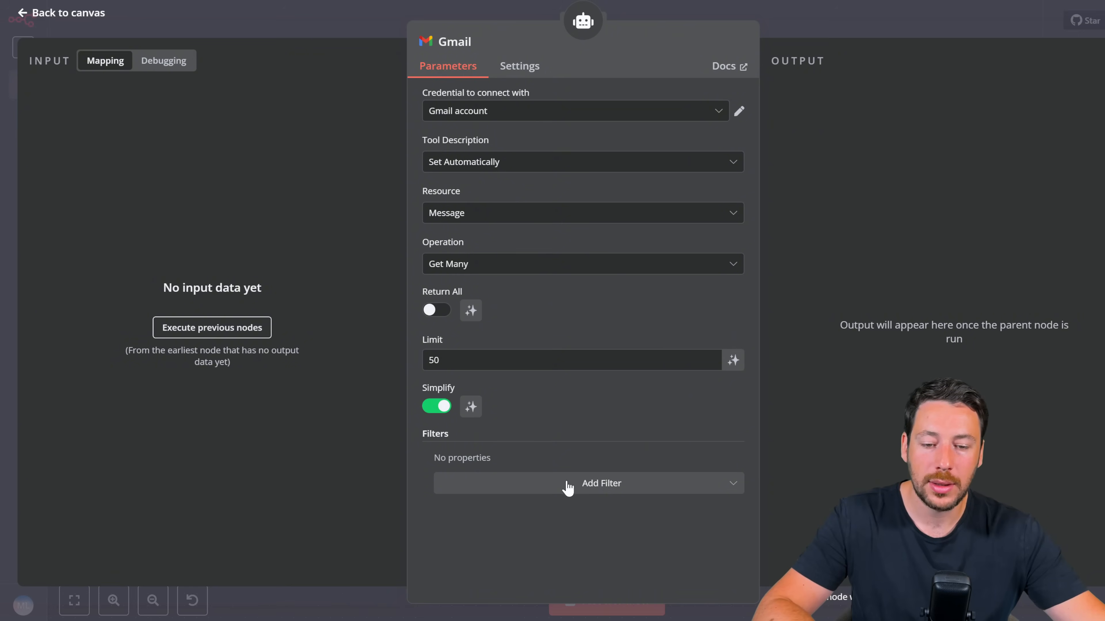
# Step: Add a Label Names or IDs filter set to INBOX, then return to the canvas
pyautogui.click(590, 483)
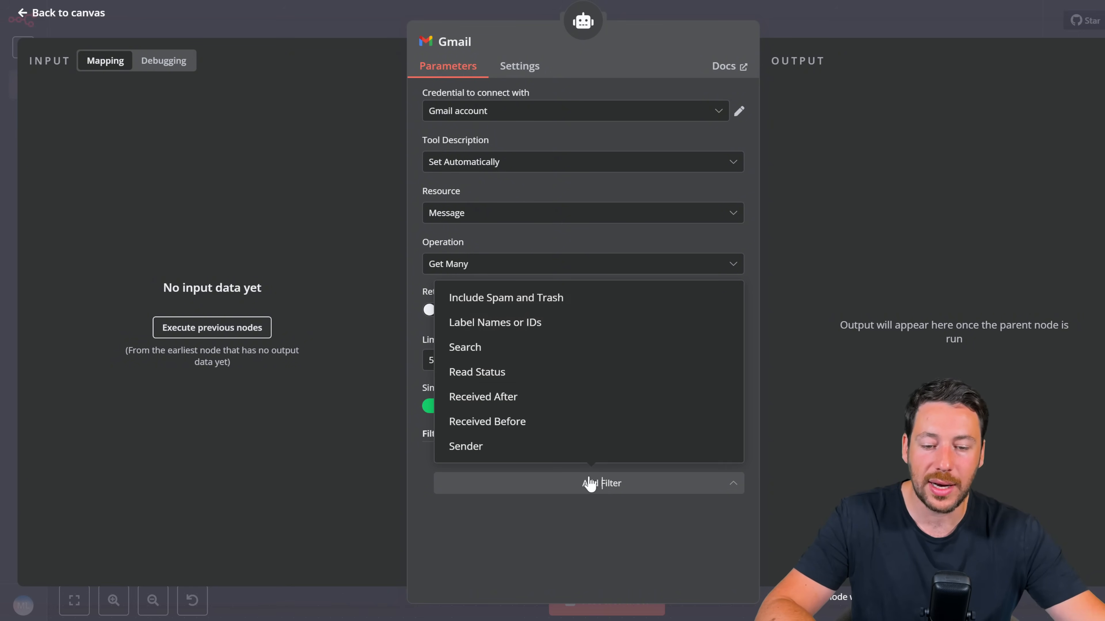
pyautogui.click(571, 330)
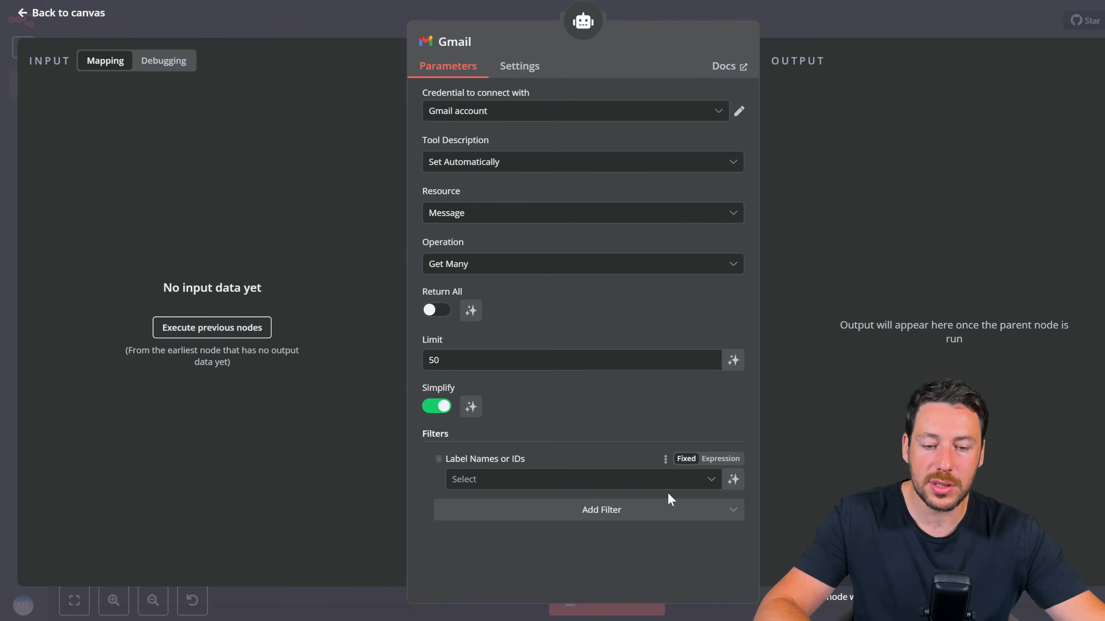
pyautogui.click(700, 479)
pyautogui.scroll(-2, 631, 405)
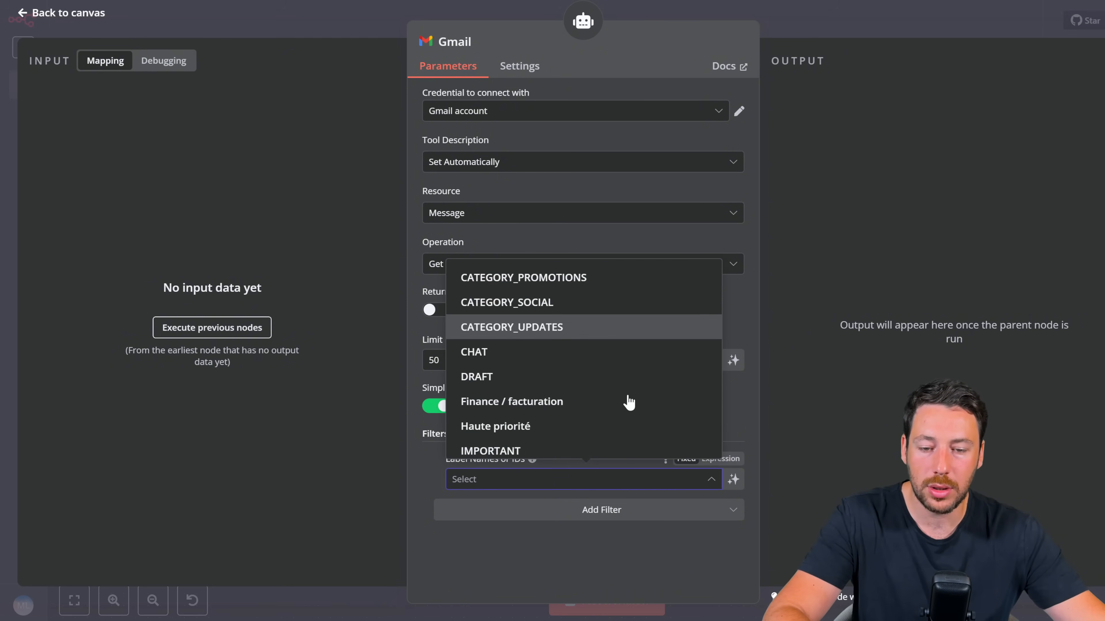
pyautogui.scroll(-3, 629, 402)
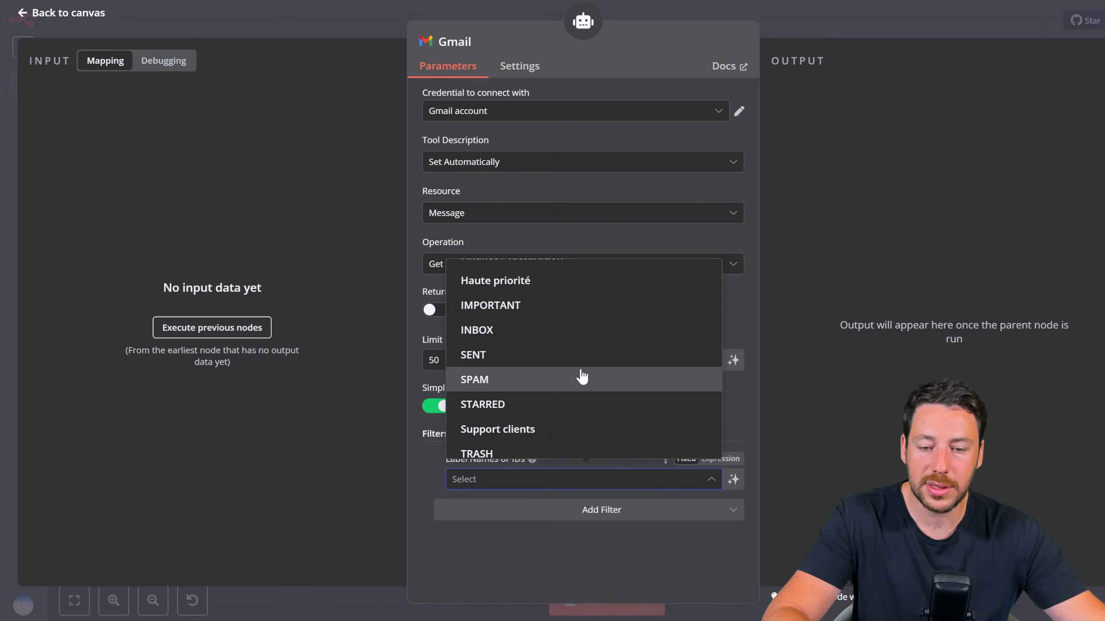
pyautogui.scroll(-1, 572, 357)
pyautogui.scroll(3, 572, 367)
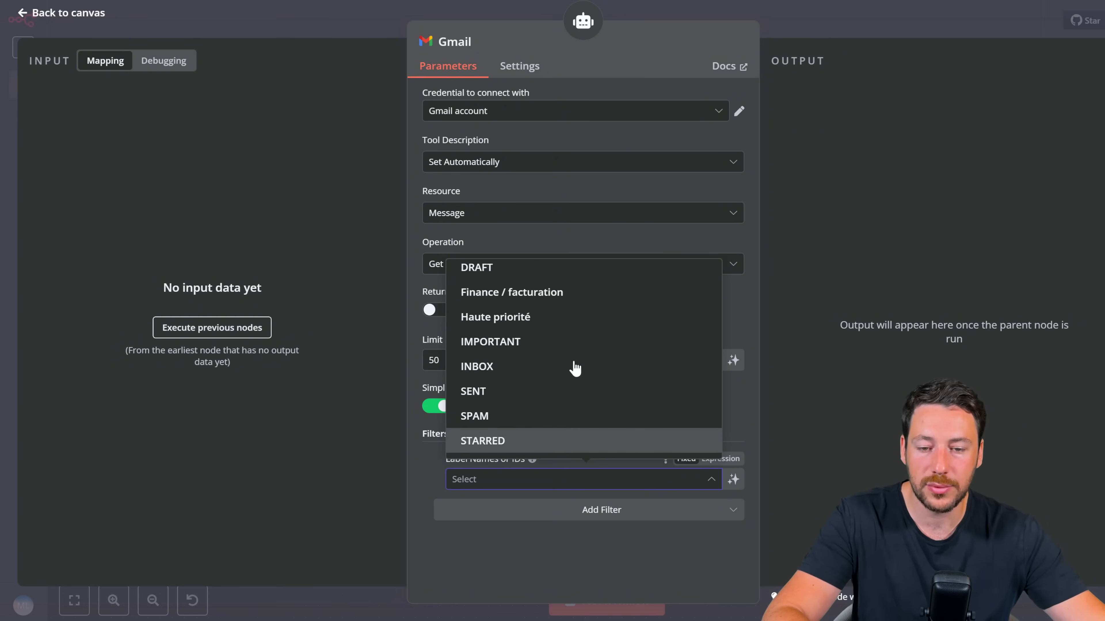
pyautogui.click(550, 371)
pyautogui.scroll(5, 562, 394)
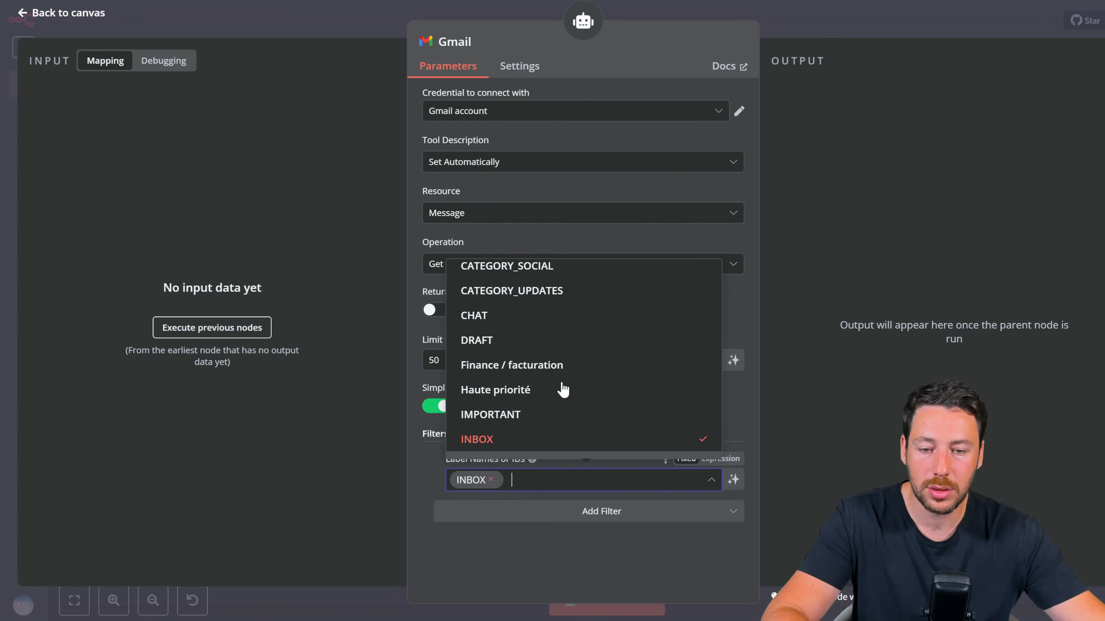
pyautogui.scroll(1, 563, 388)
pyautogui.scroll(-5, 563, 387)
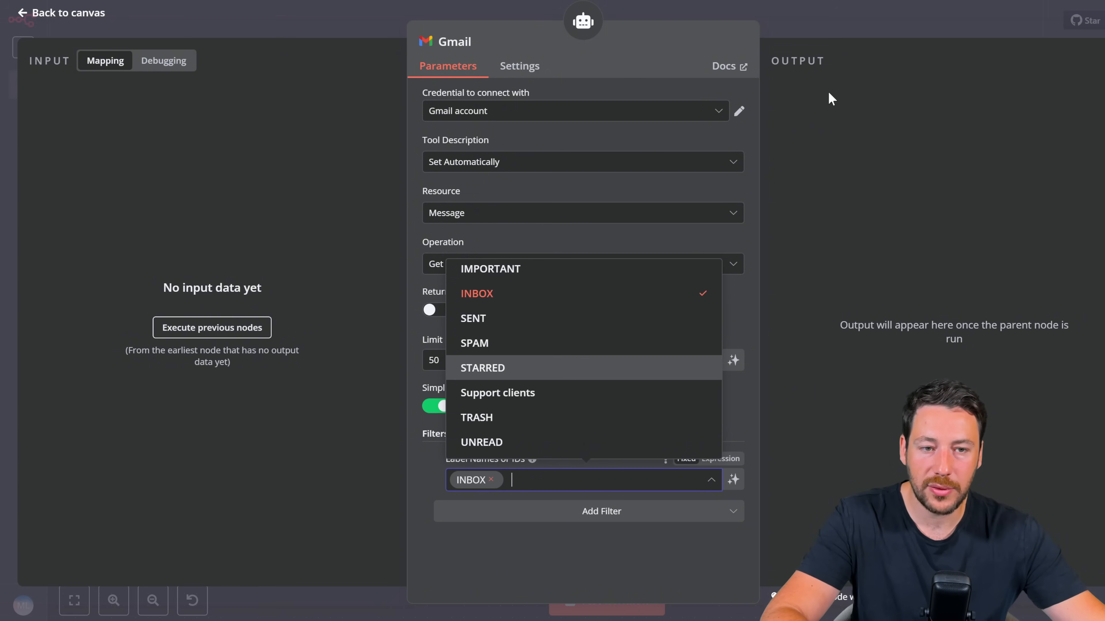
pyautogui.click(827, 34)
pyautogui.click(828, 35)
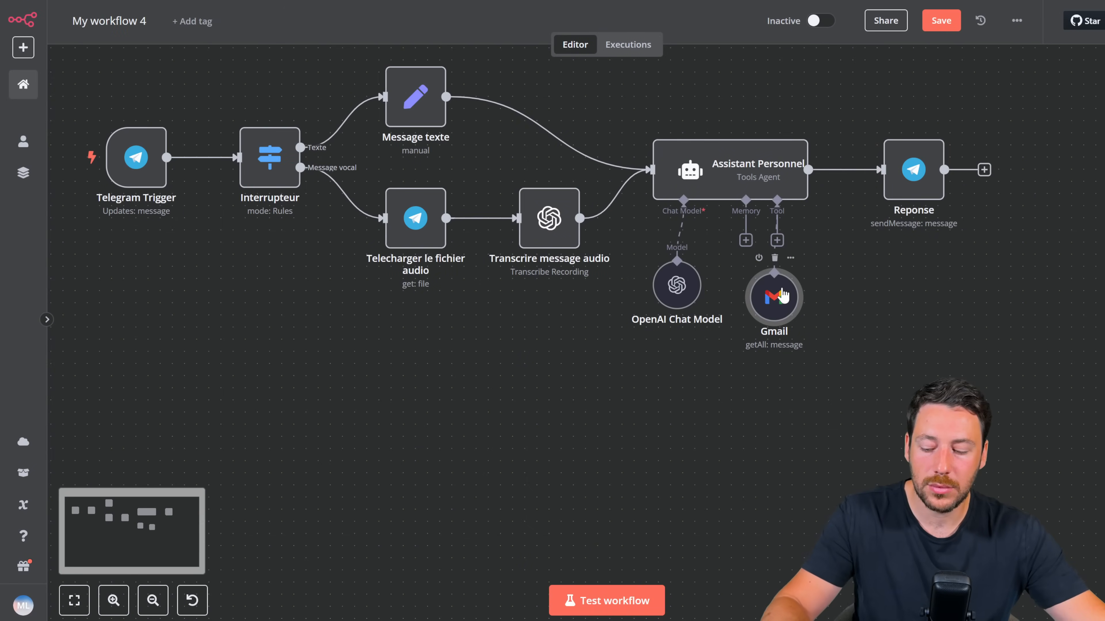
# Step: Rename the Gmail node to 'lire emails' and drag it lower beneath the agent
pyautogui.rightClick(774, 309)
pyautogui.click(800, 369)
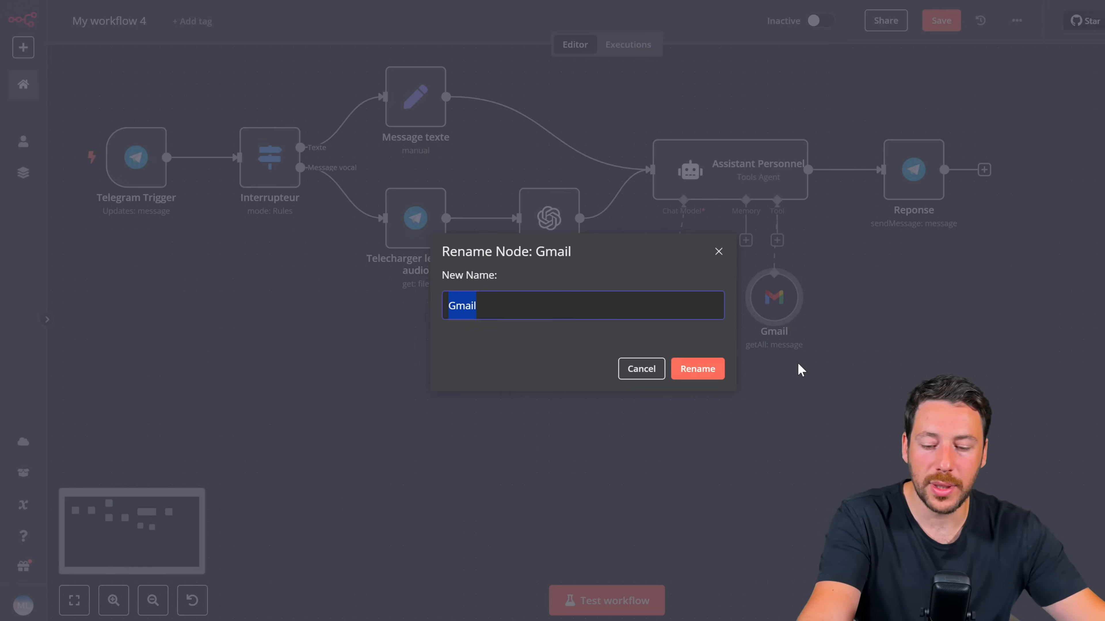
pyautogui.write('lire emails')
pyautogui.press('Return')
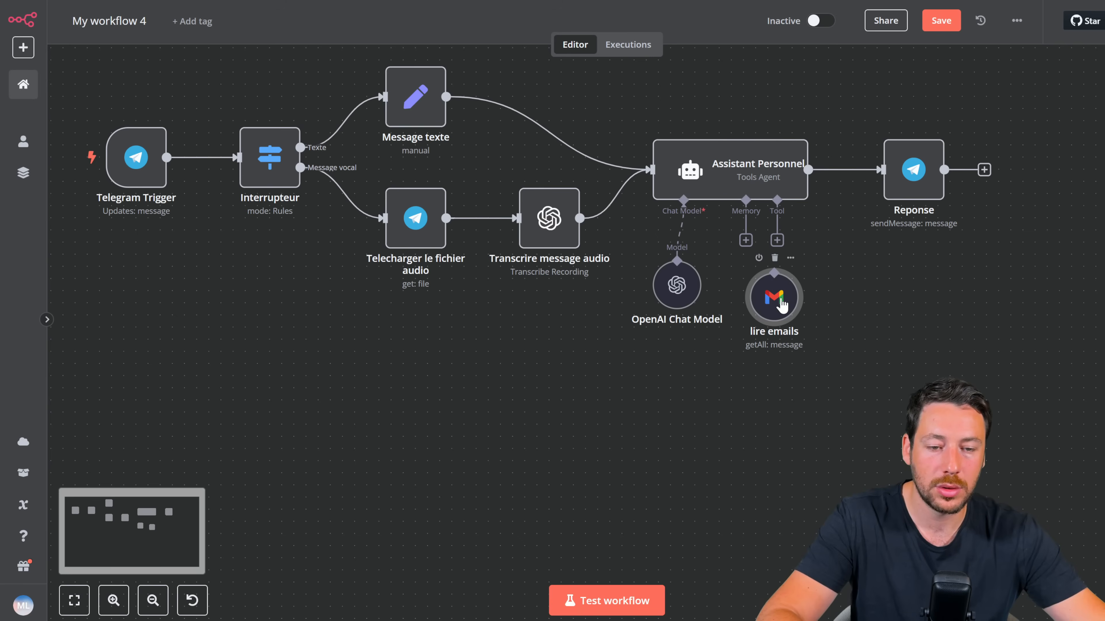
pyautogui.moveTo(780, 286); pyautogui.dragTo(777, 353)
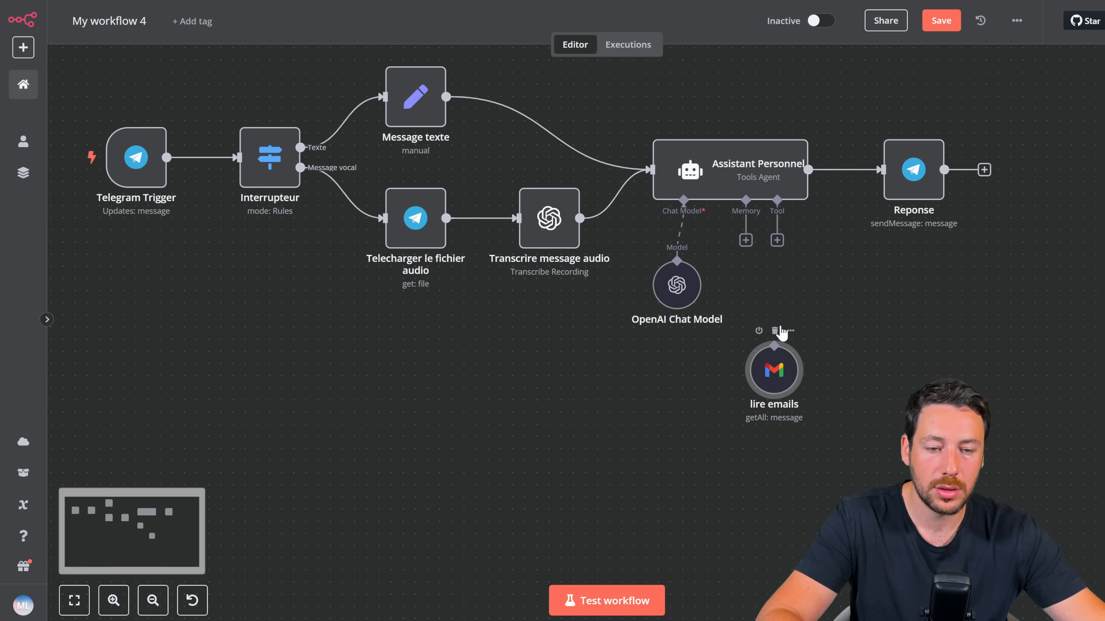
pyautogui.moveTo(777, 241); pyautogui.dragTo(775, 347)
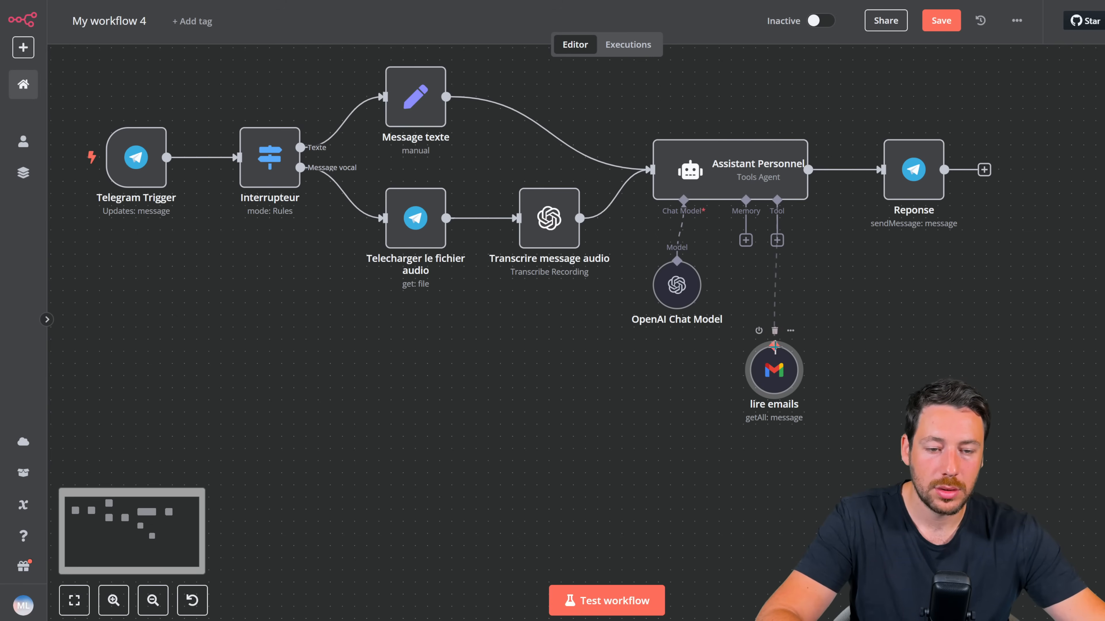
pyautogui.click(777, 241)
# Step: Attach another Gmail Tool to the agent and set its operation to Send
pyautogui.write('gmai')
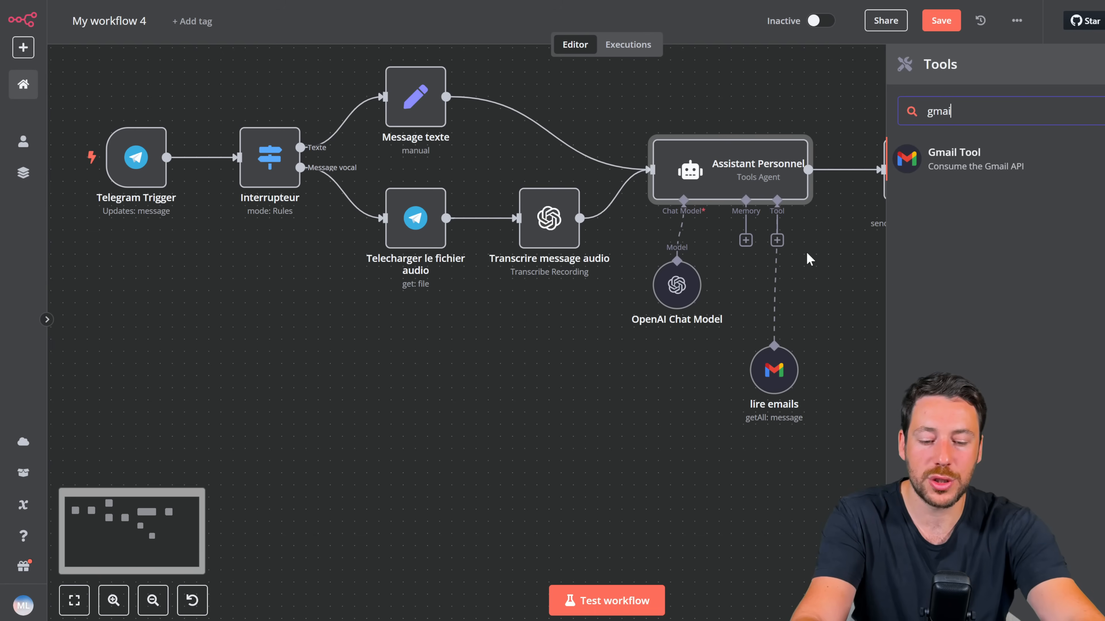
pyautogui.click(942, 151)
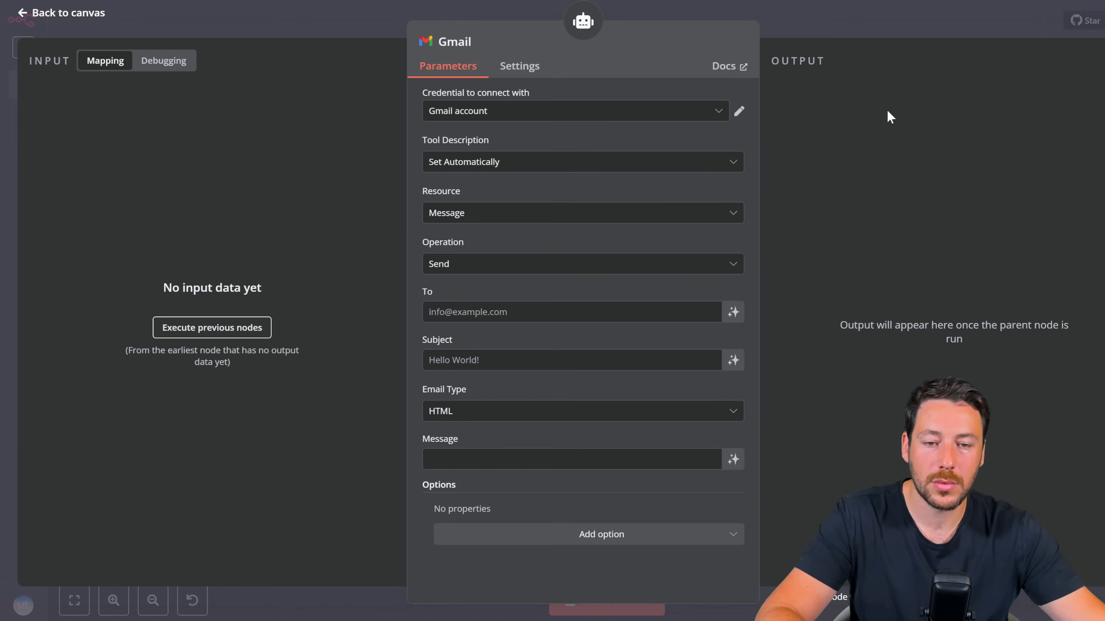
pyautogui.click(508, 266)
pyautogui.scroll(1, 516, 343)
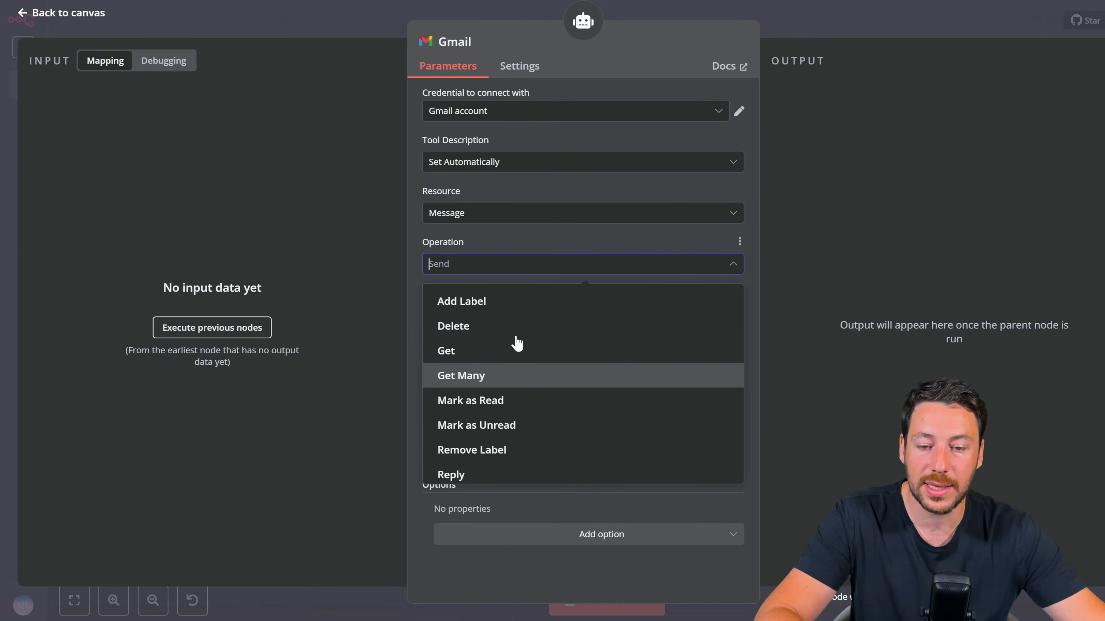
pyautogui.scroll(-2, 520, 414)
pyautogui.click(520, 444)
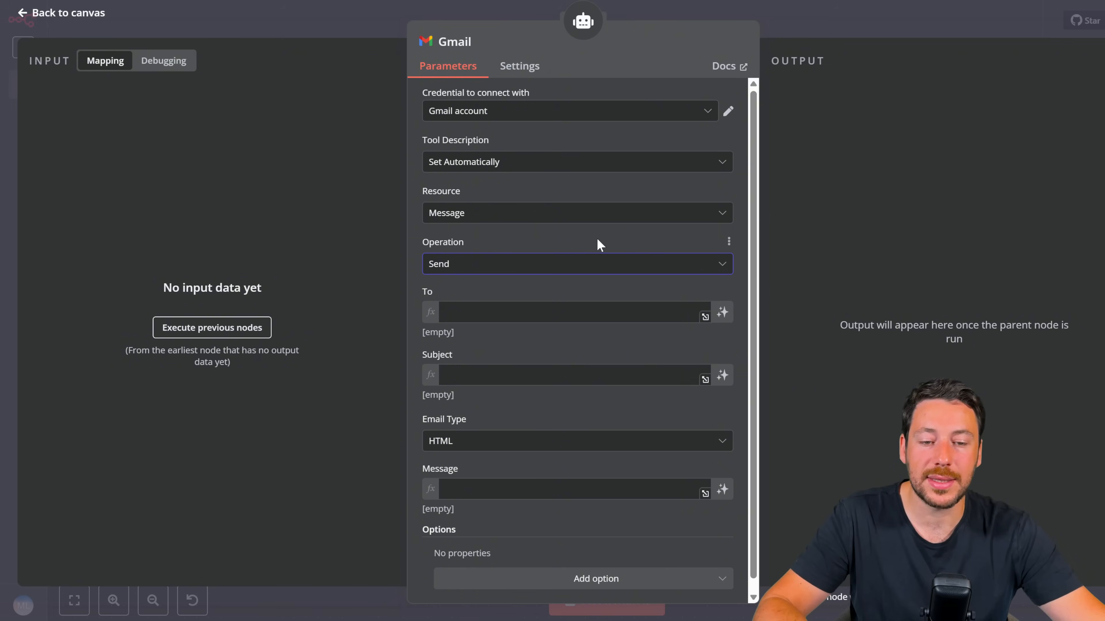
# Step: Let the model define the To, Subject and Message fields, then return to the canvas
pyautogui.click(457, 313)
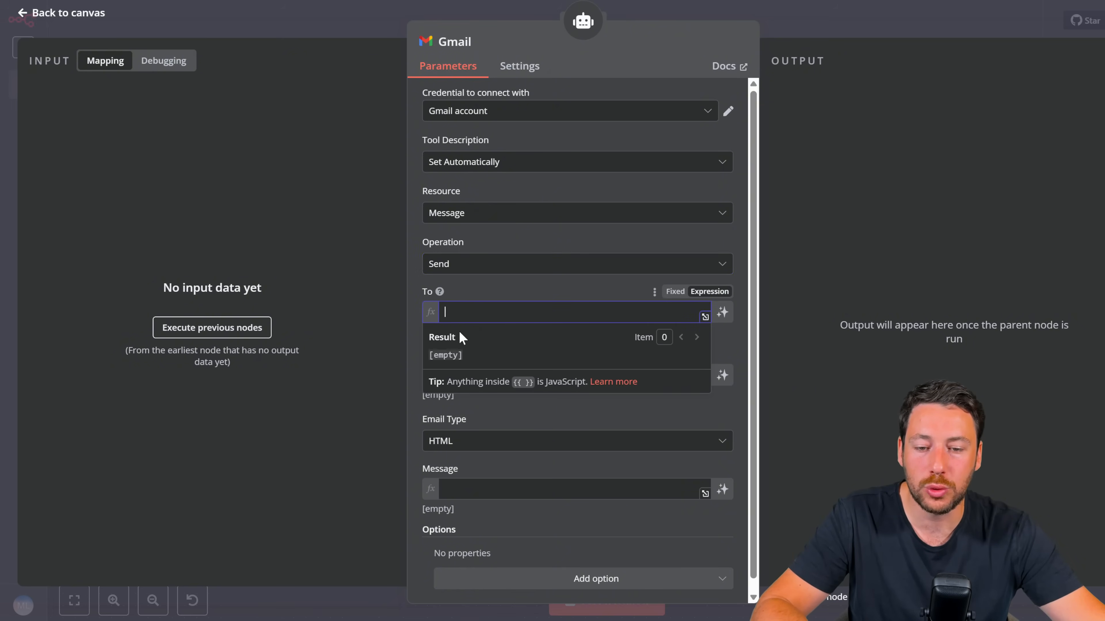
pyautogui.click(497, 392)
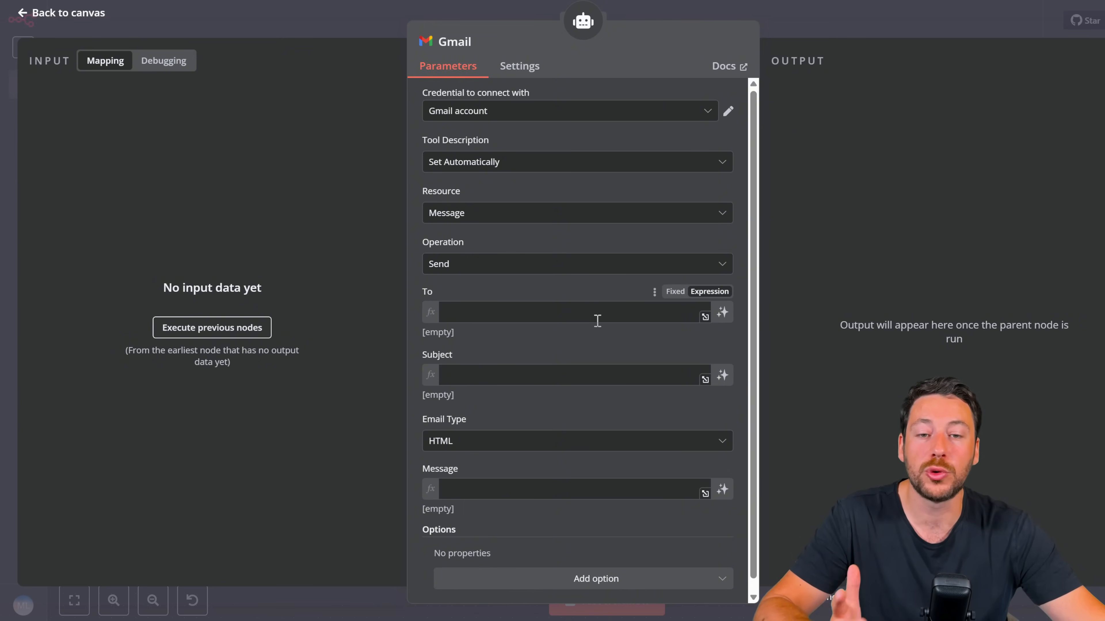
pyautogui.click(722, 312)
pyautogui.click(723, 382)
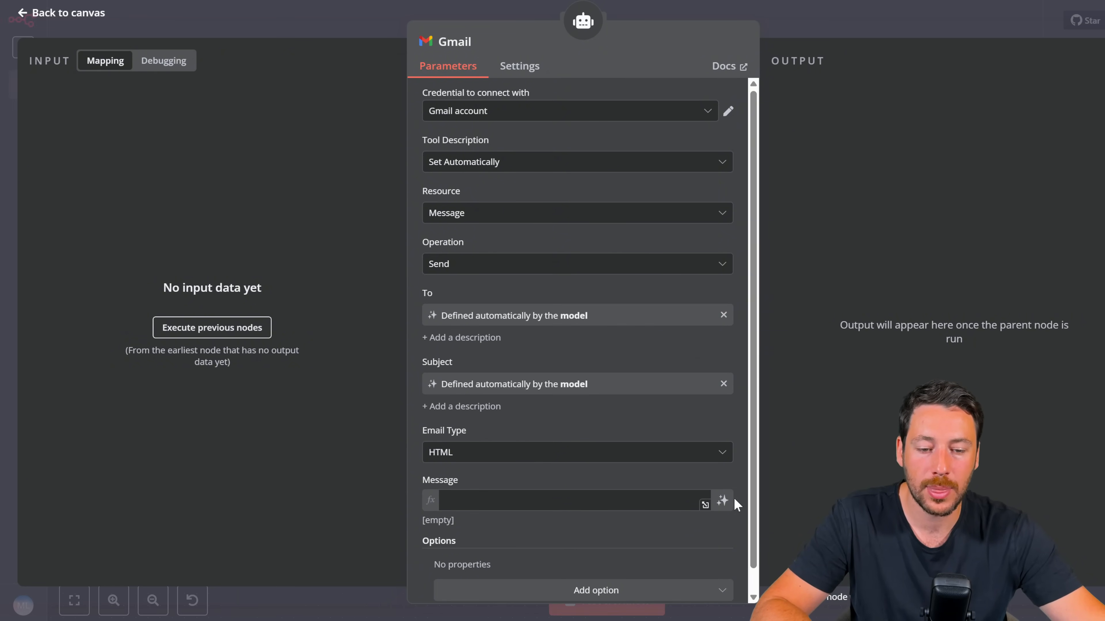
pyautogui.click(723, 500)
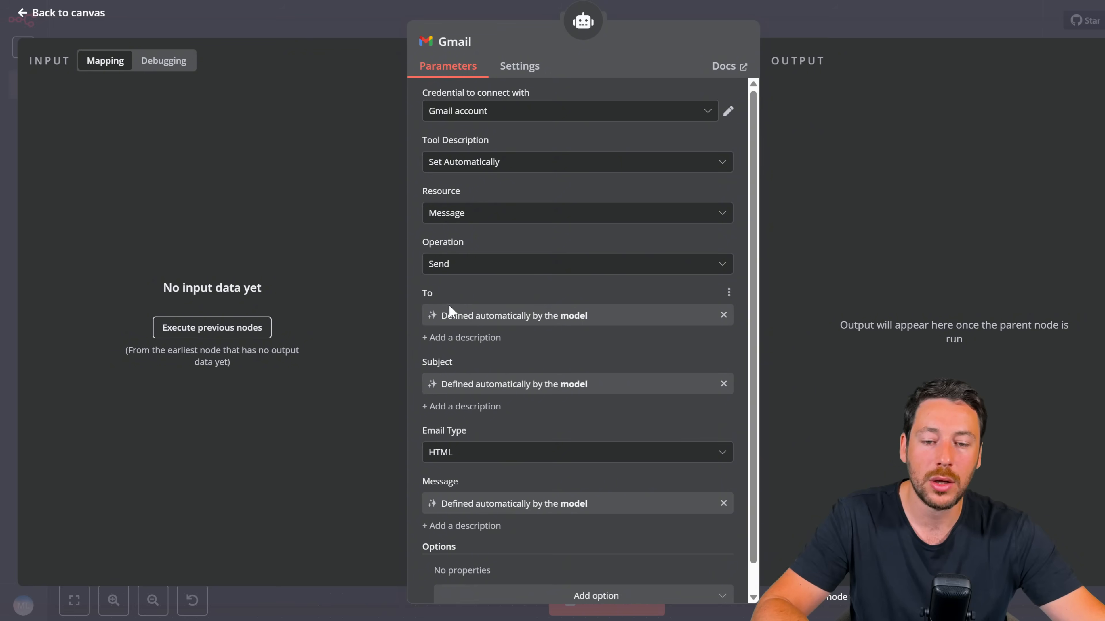
pyautogui.scroll(-1, 486, 475)
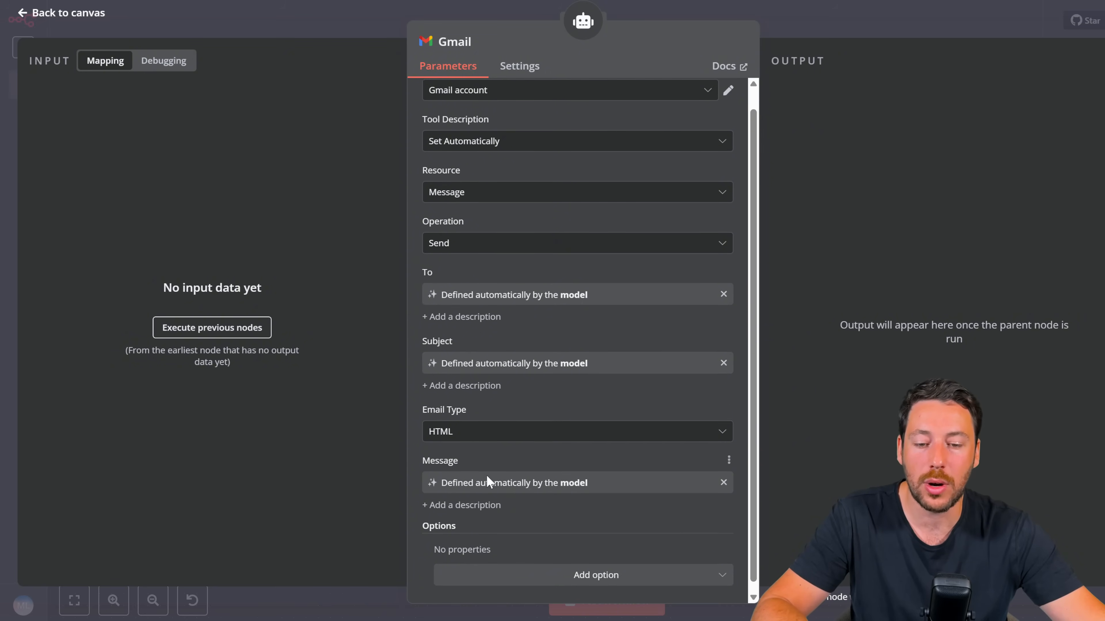
pyautogui.scroll(1, 562, 455)
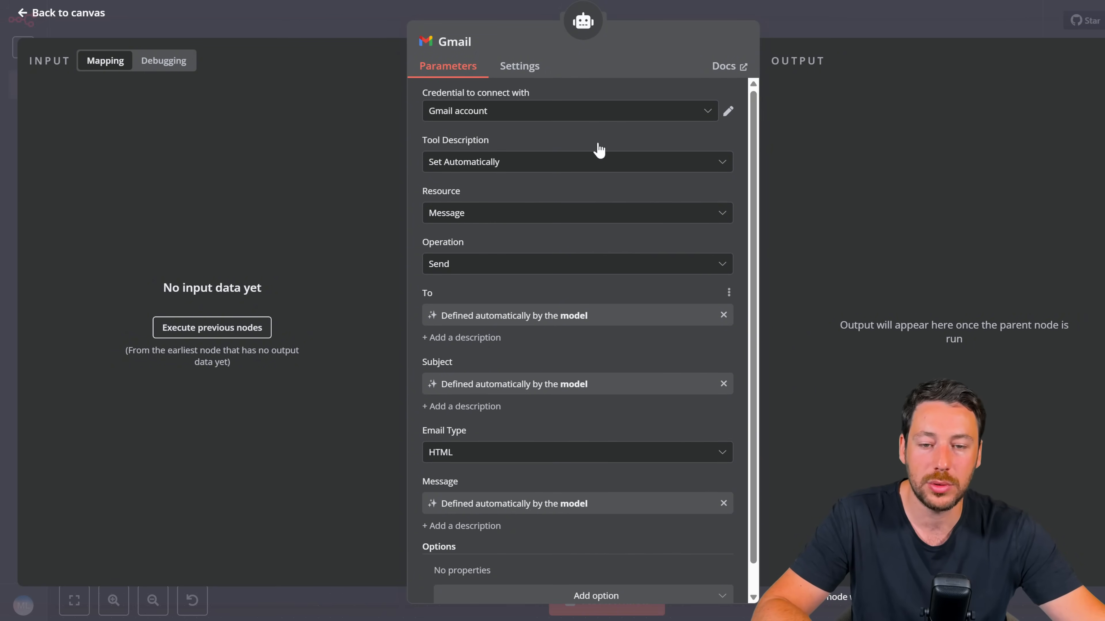
pyautogui.click(802, 27)
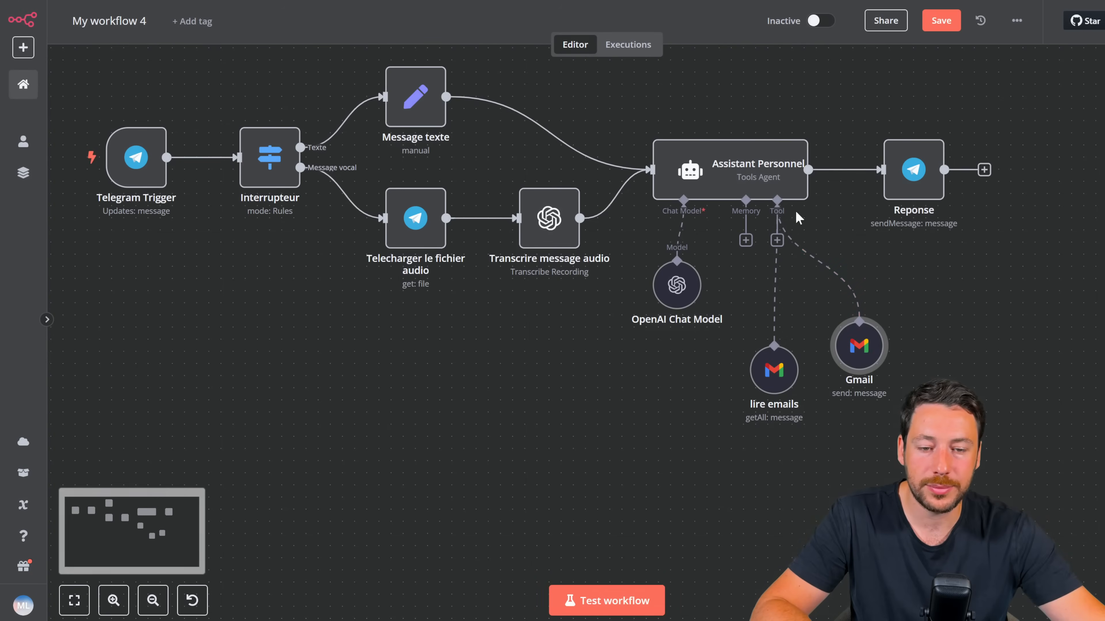
# Step: Rename the sending Gmail node to 'envoyer mails' and align it beside lire emails
pyautogui.rightClick(849, 354)
pyautogui.click(877, 409)
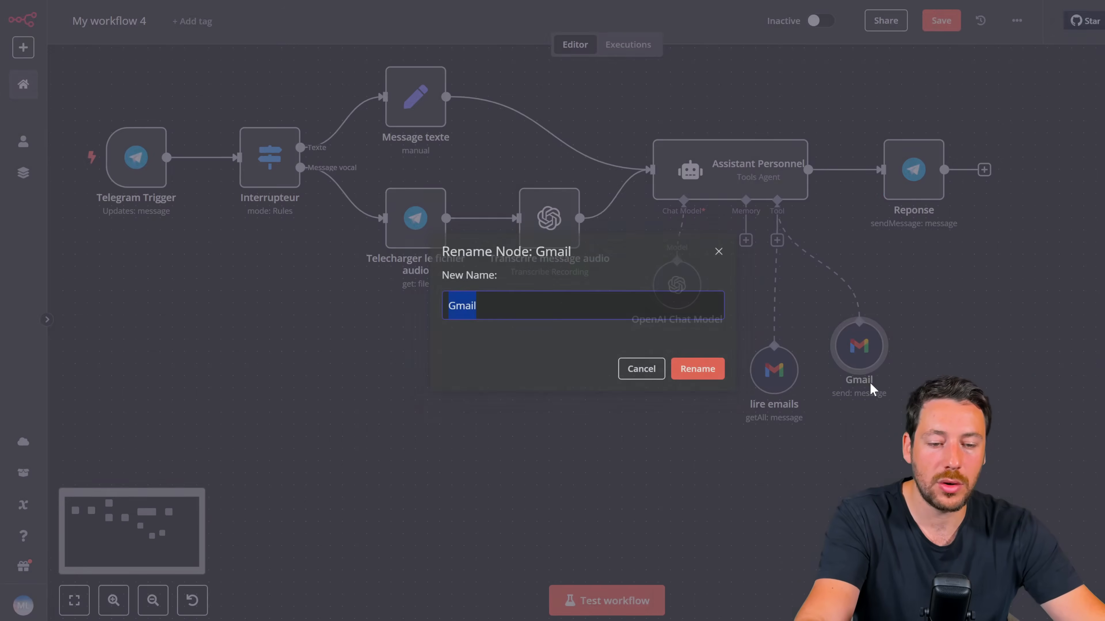
pyautogui.write('envoyer mails')
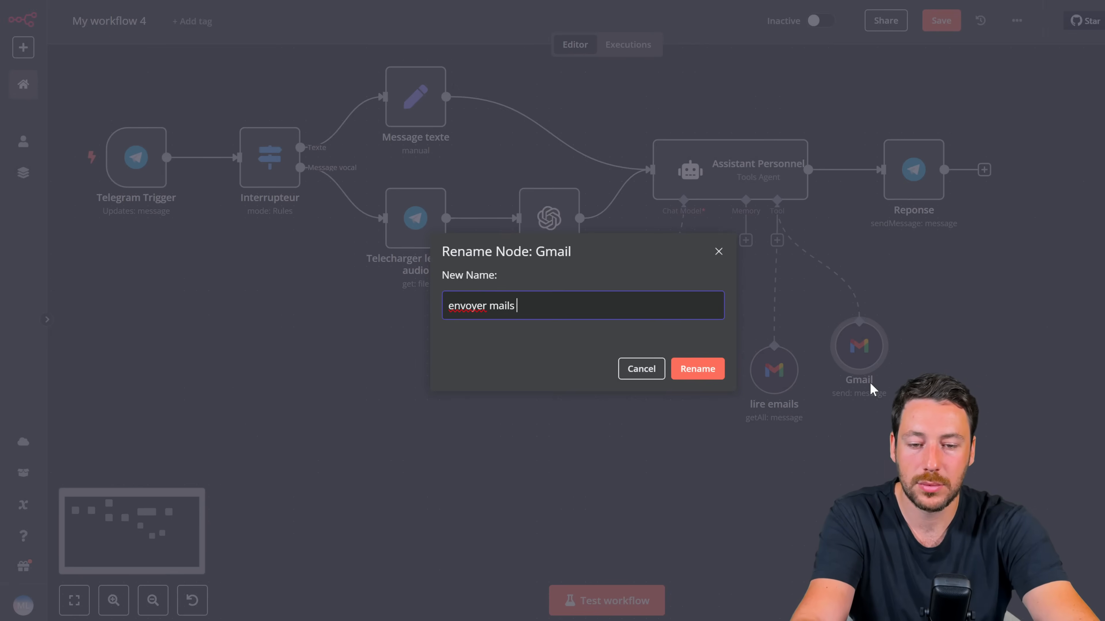
pyautogui.press('Return')
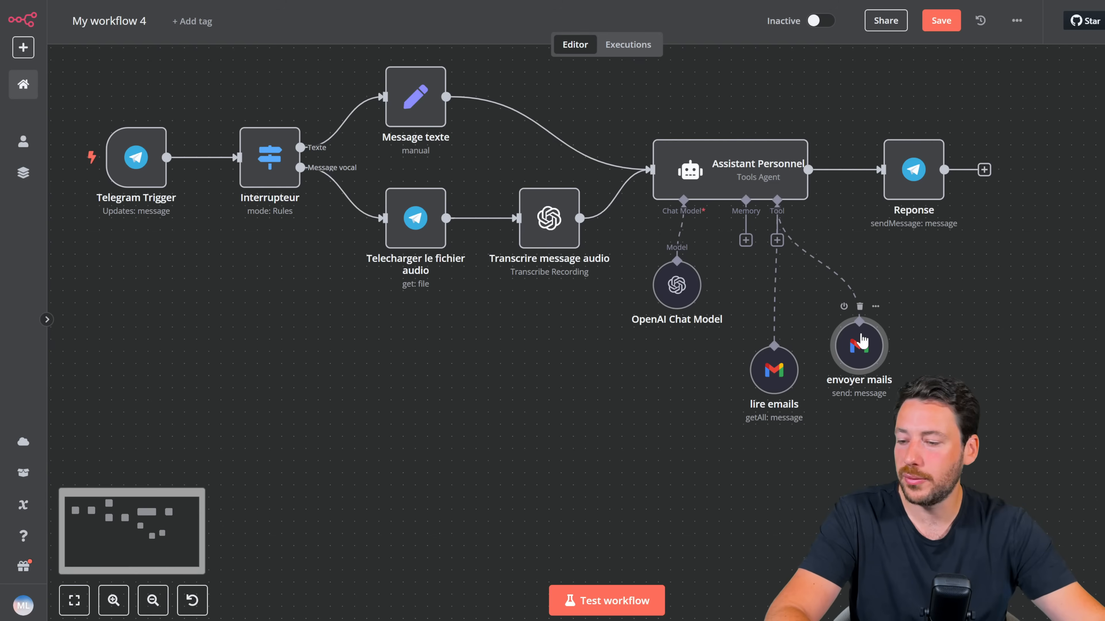
pyautogui.moveTo(862, 341); pyautogui.dragTo(853, 361)
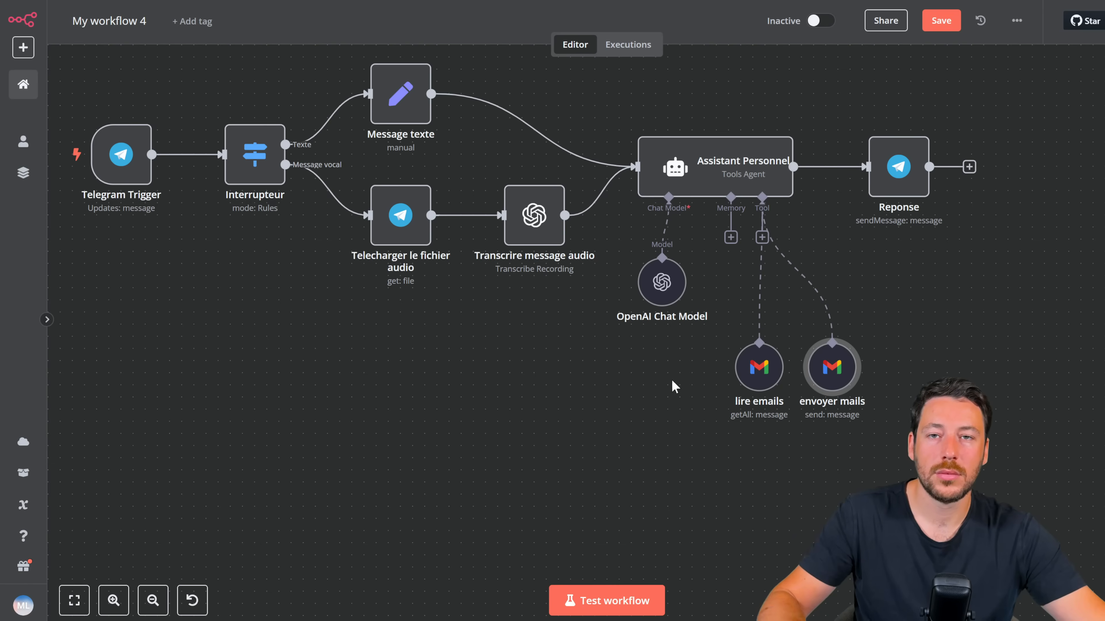
# Step: Attach a Google Calendar Tool to the agent, found by searching 'calend'
pyautogui.click(153, 600)
pyautogui.scroll(-2, 367, 365)
pyautogui.hscroll(2, 367, 365)
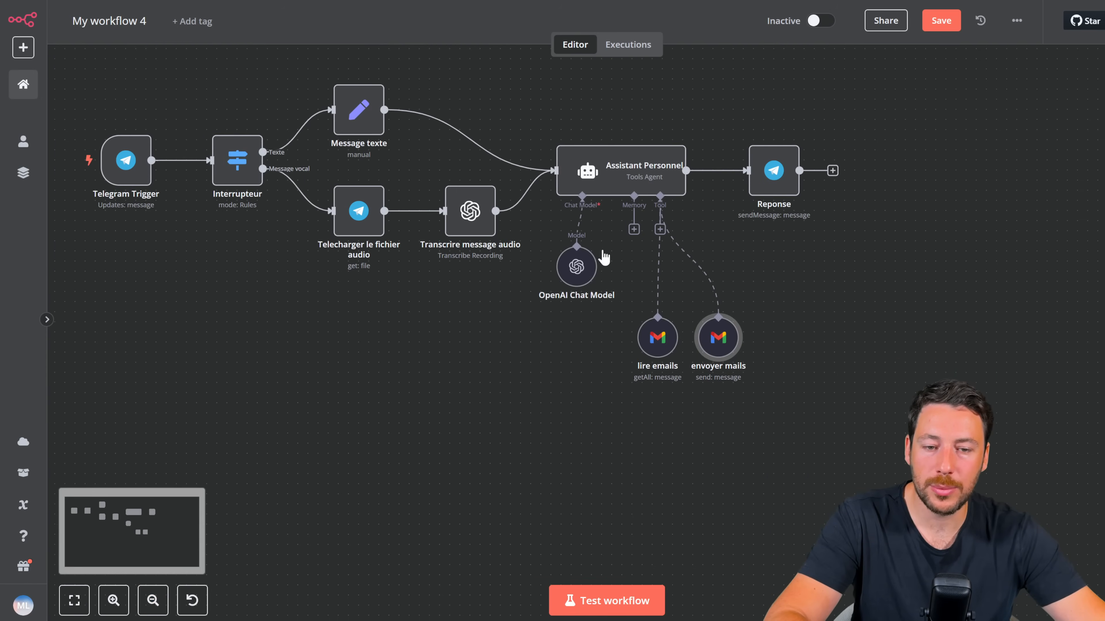
pyautogui.click(660, 229)
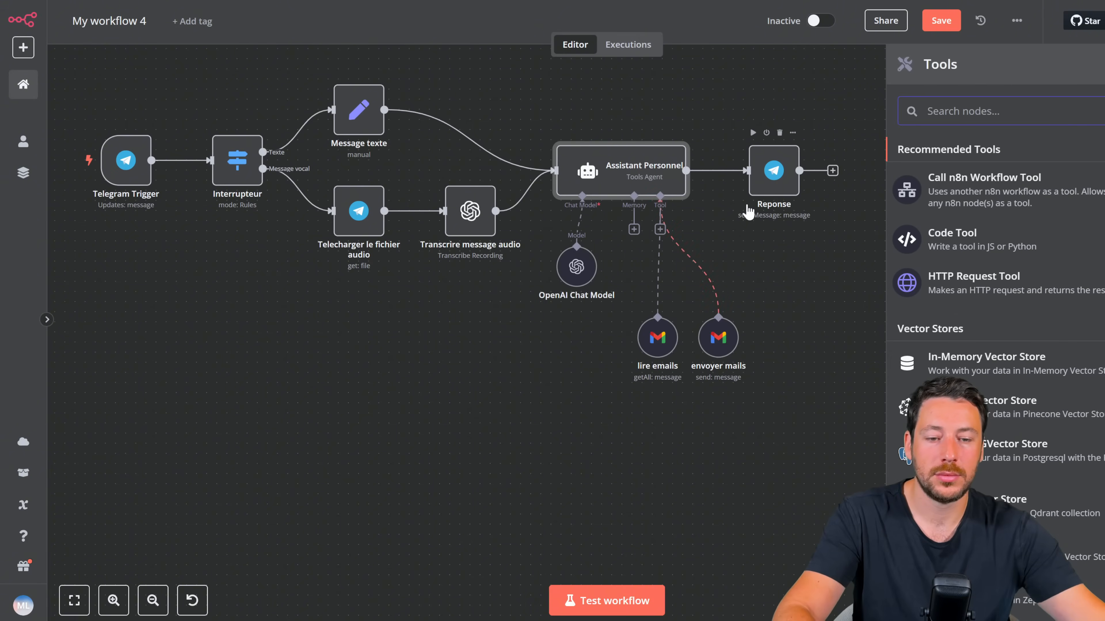
pyautogui.write('calend')
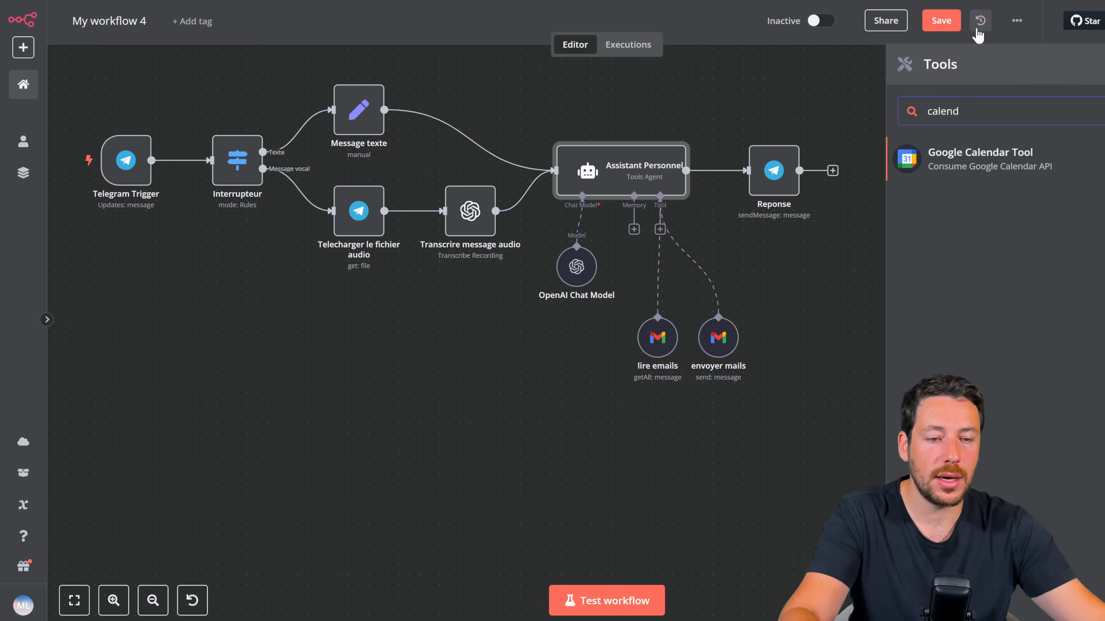
pyautogui.click(1011, 165)
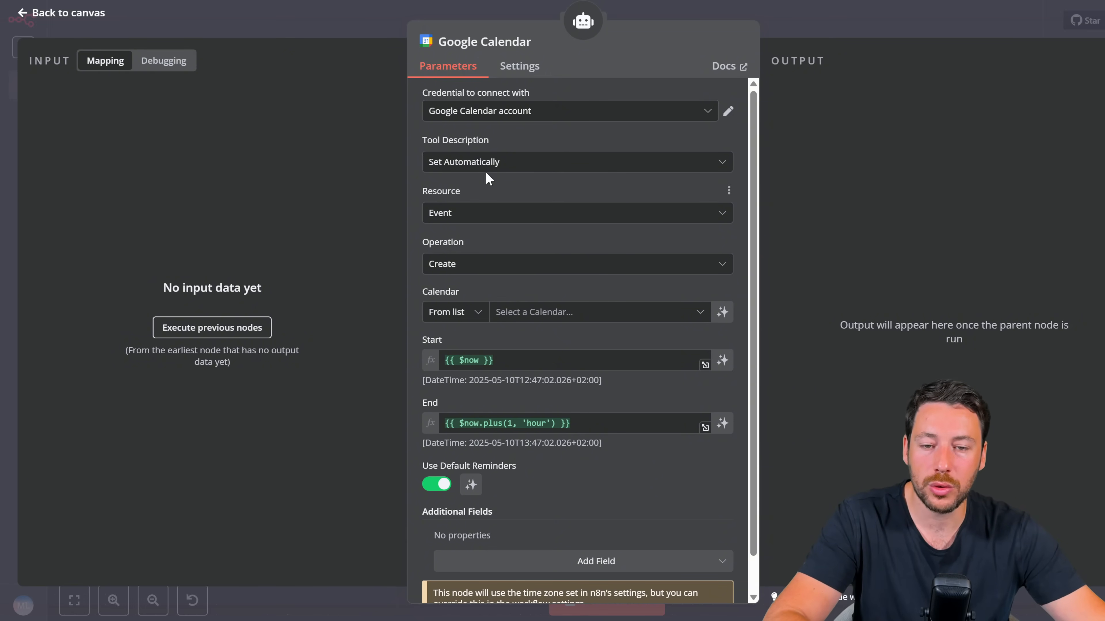
# Step: Set the calendar operation to Get Many, dismissing the new-credential dialog without connecting
pyautogui.click(493, 264)
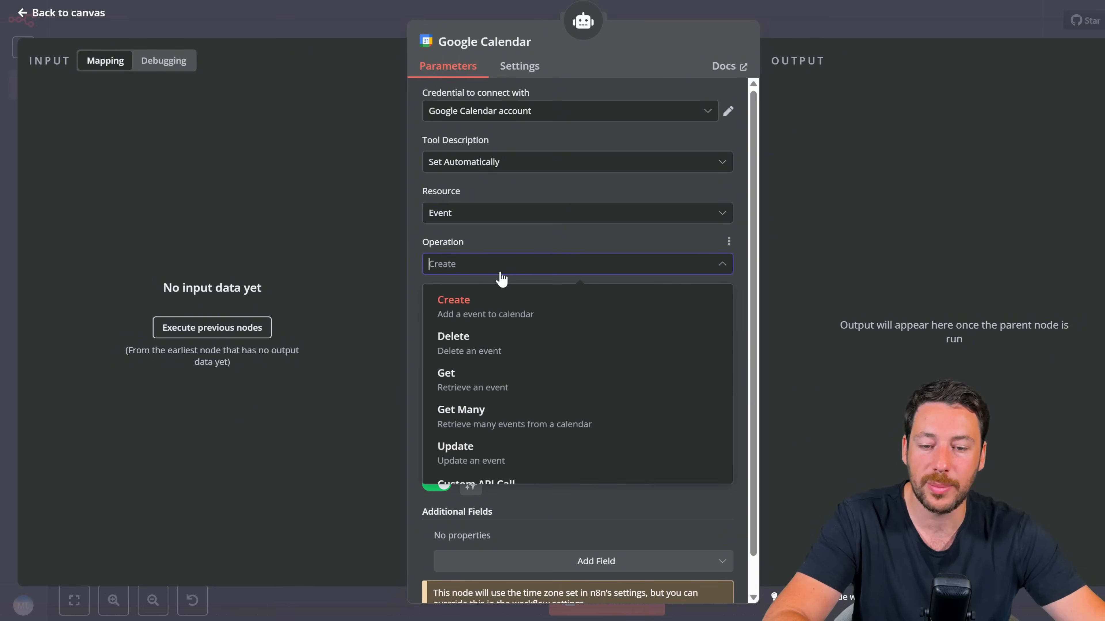
pyautogui.click(529, 419)
pyautogui.click(544, 317)
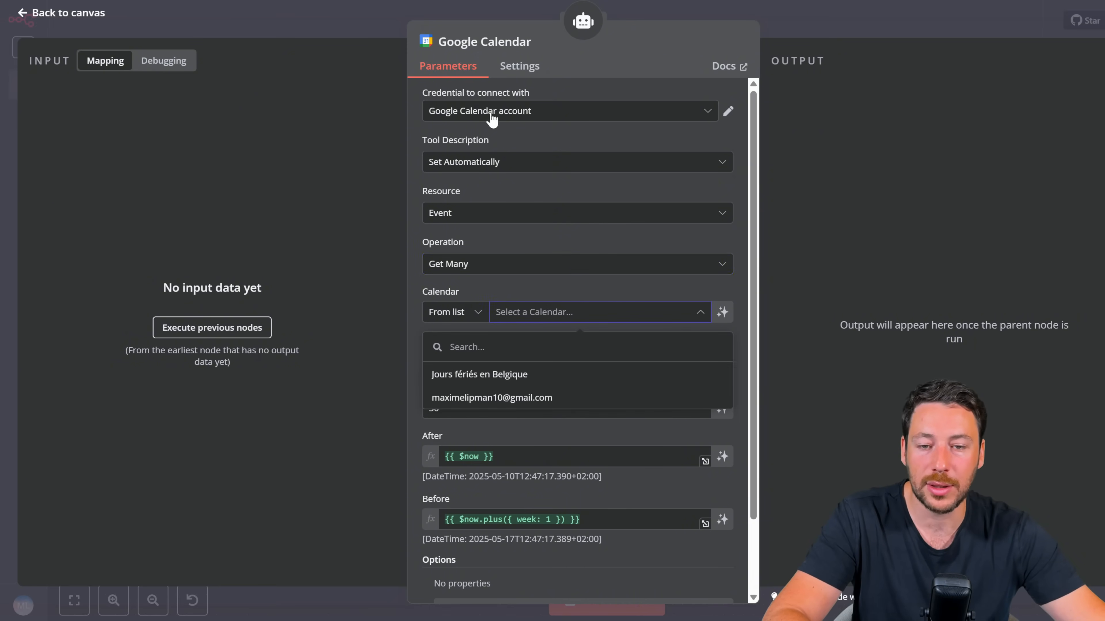
pyautogui.click(504, 116)
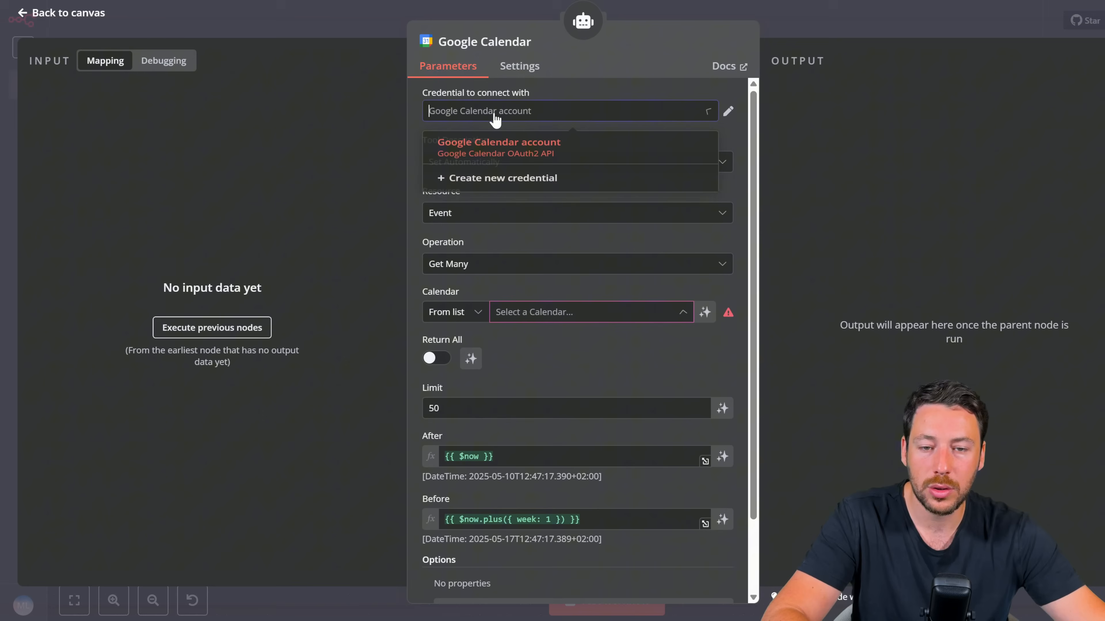
pyautogui.click(501, 186)
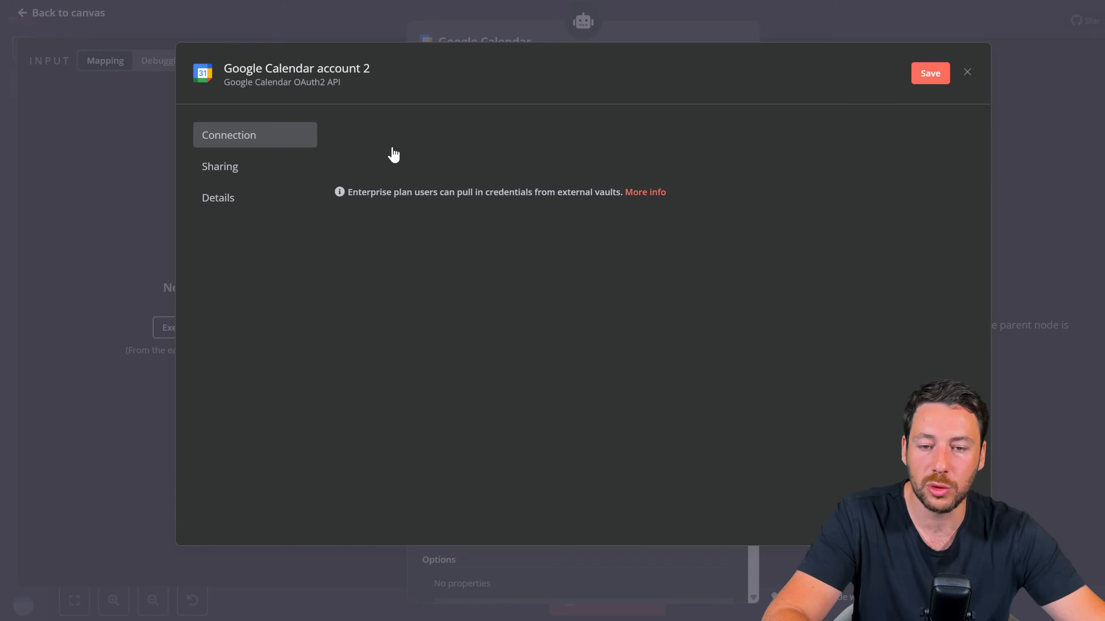
pyautogui.click(966, 72)
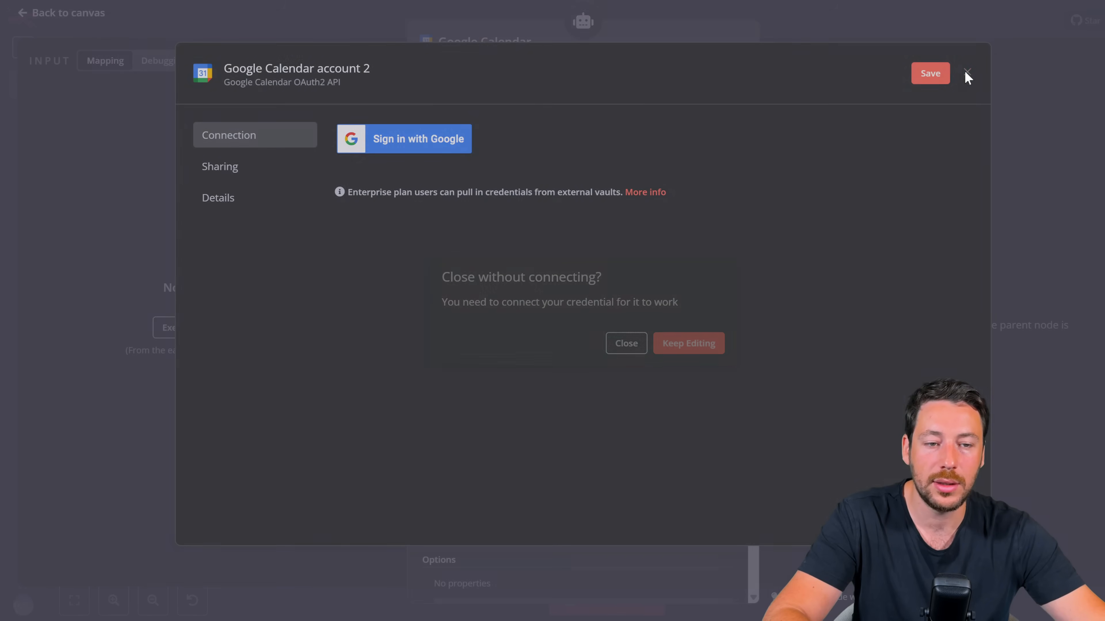
pyautogui.click(628, 344)
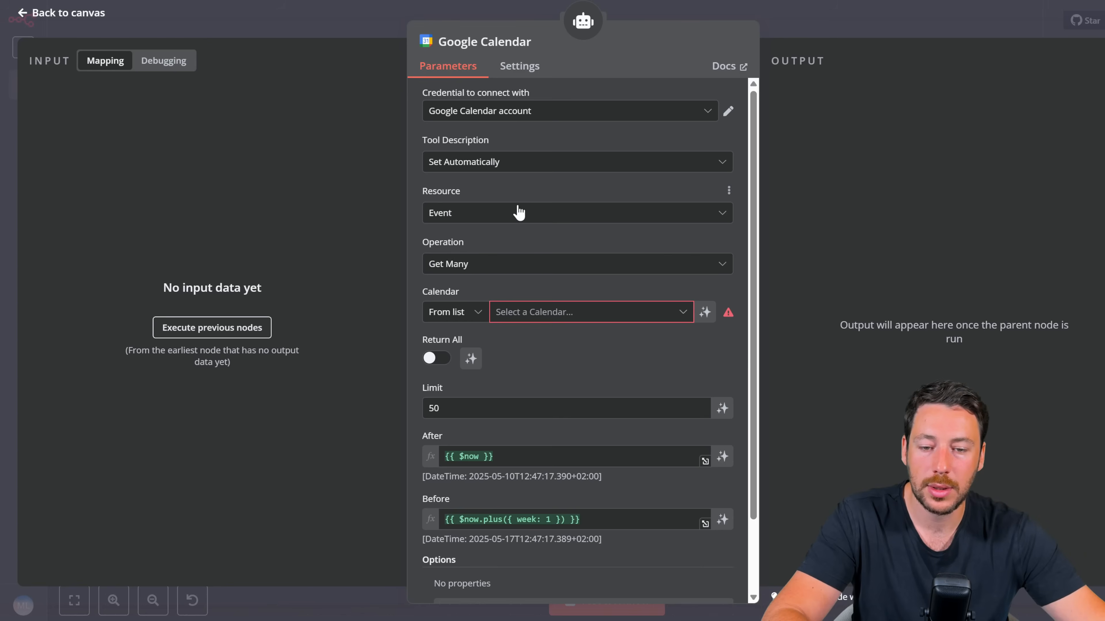
# Step: Pick the account's own calendar instead of the Belgian holidays calendar
pyautogui.scroll(-2, 526, 227)
pyautogui.click(553, 244)
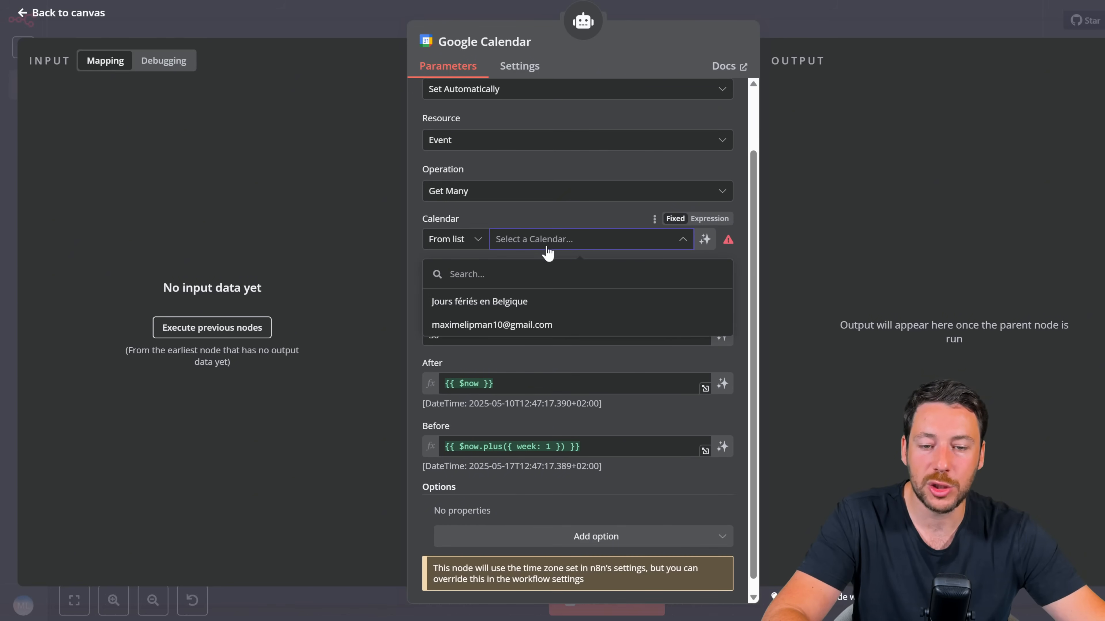
pyautogui.click(527, 322)
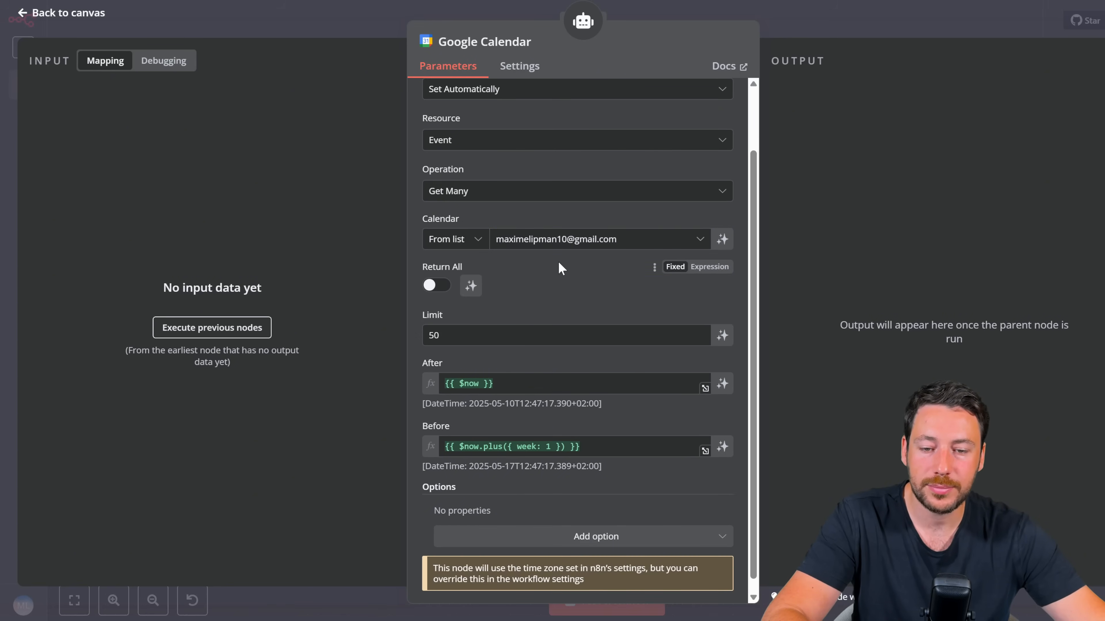
pyautogui.scroll(-1, 558, 261)
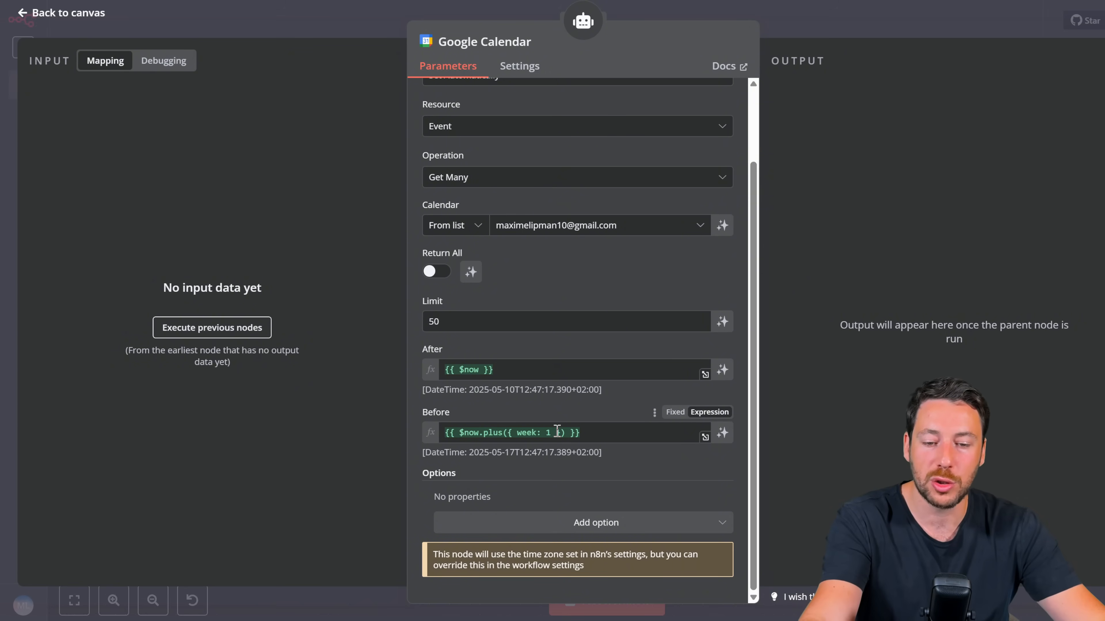
# Step: Change the Before expression to $now.plus({ week: 4 }) and return to the canvas
pyautogui.click(553, 432)
pyautogui.press('BackSpace')
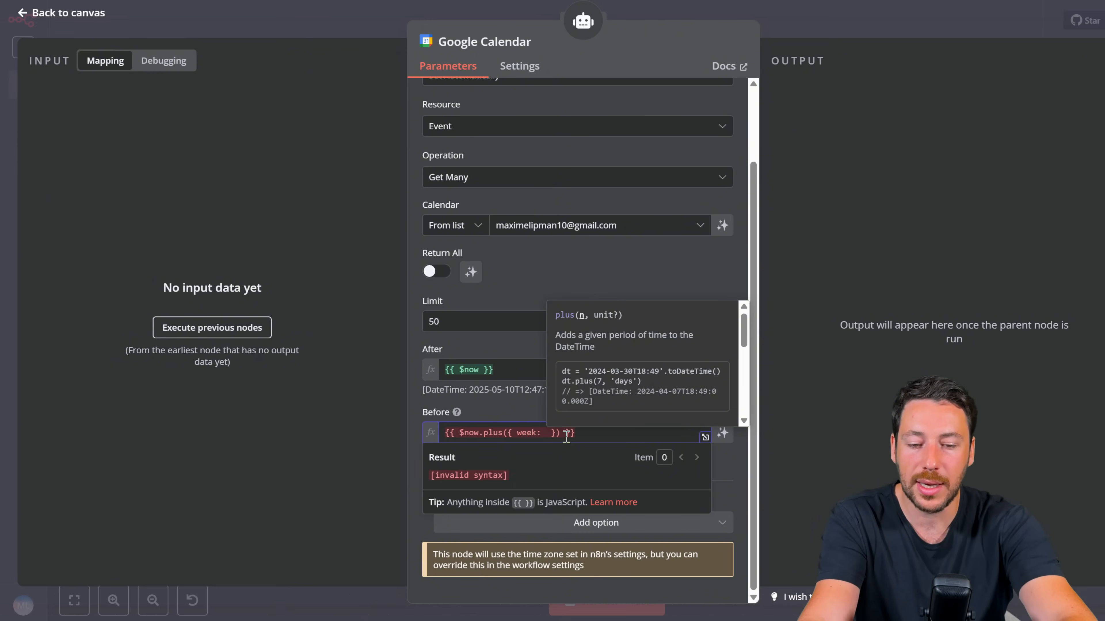
pyautogui.write('4')
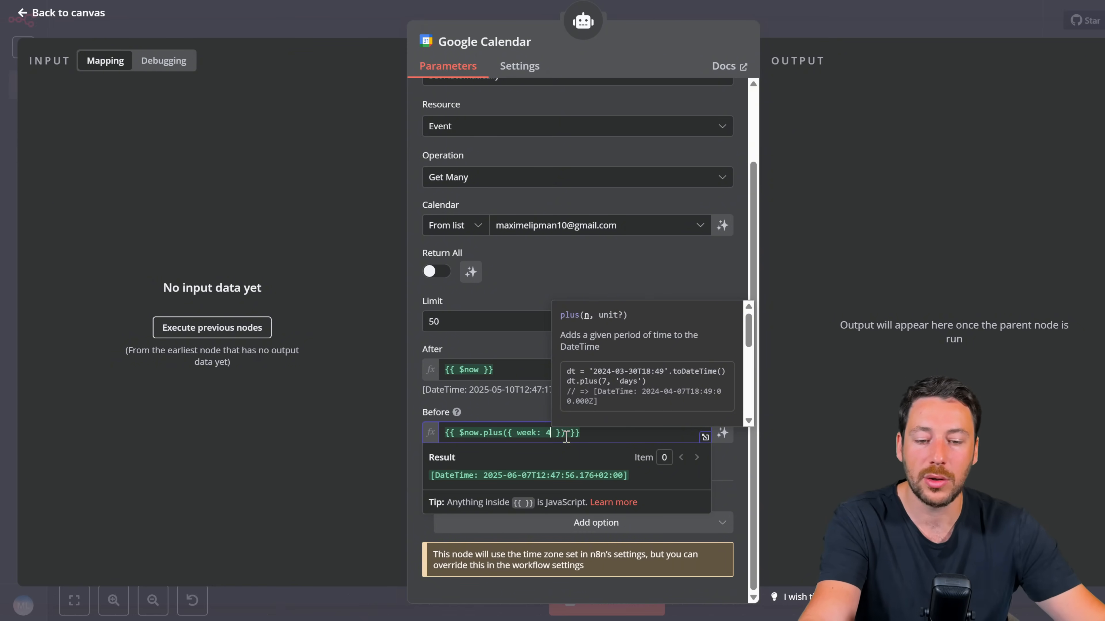
pyautogui.click(518, 394)
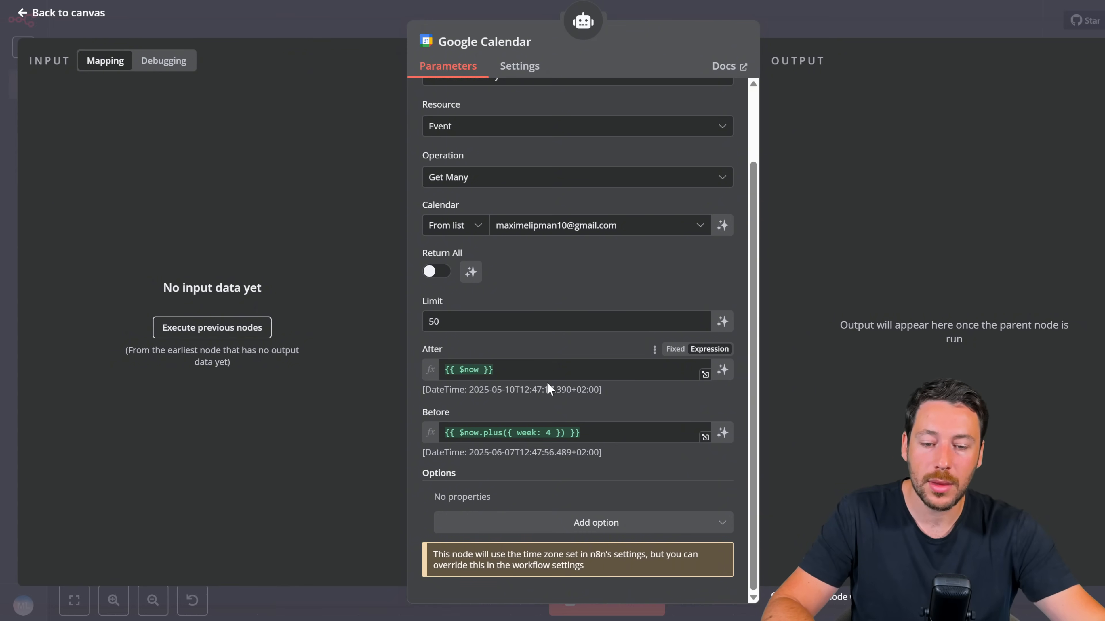
pyautogui.scroll(3, 669, 179)
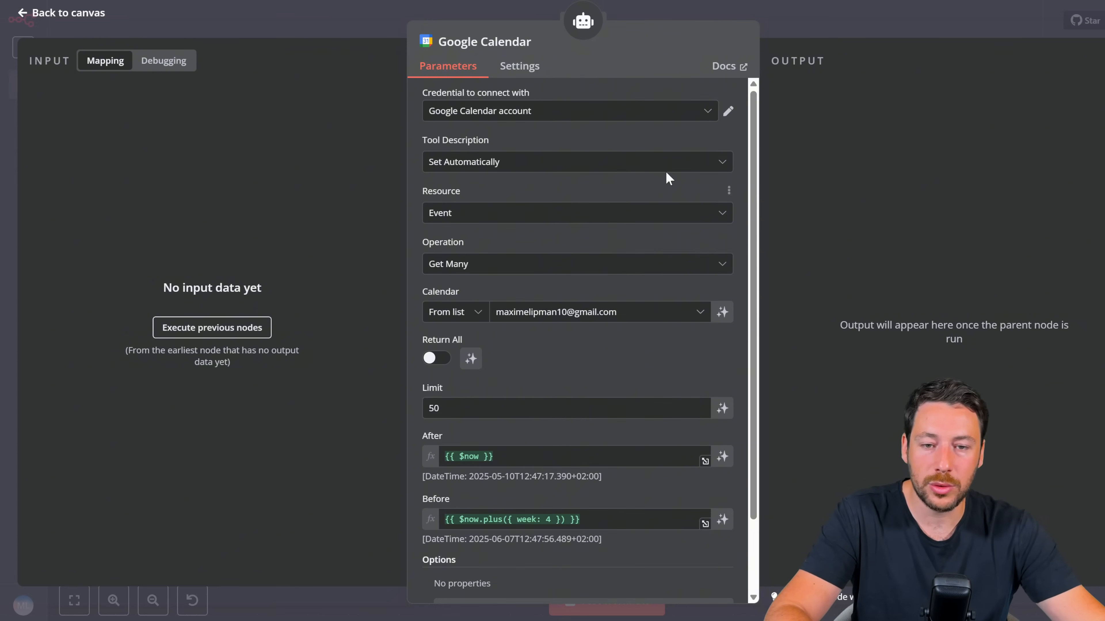
pyautogui.click(784, 30)
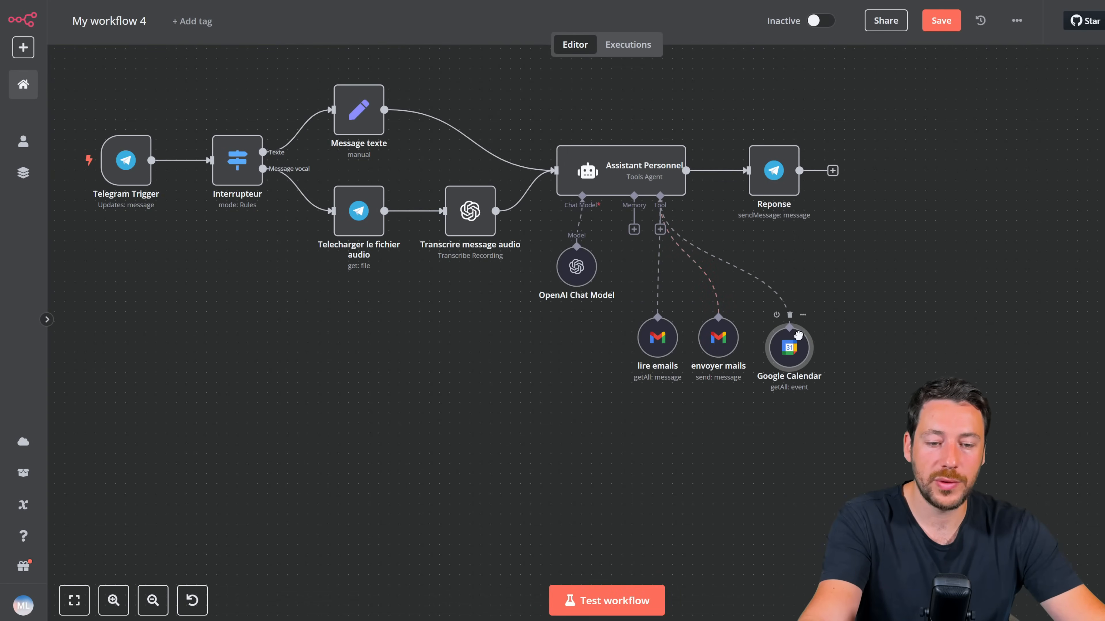
# Step: Line the calendar node up with the Gmail tools and rename it 'Lire agenda'
pyautogui.moveTo(798, 335); pyautogui.dragTo(803, 334)
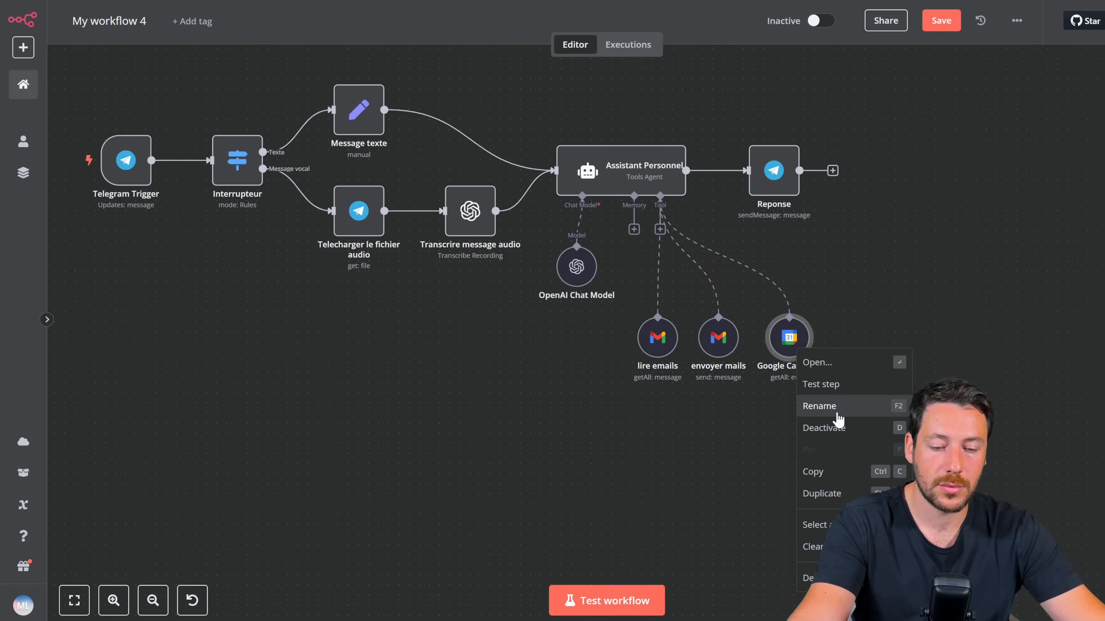
pyautogui.click(835, 407)
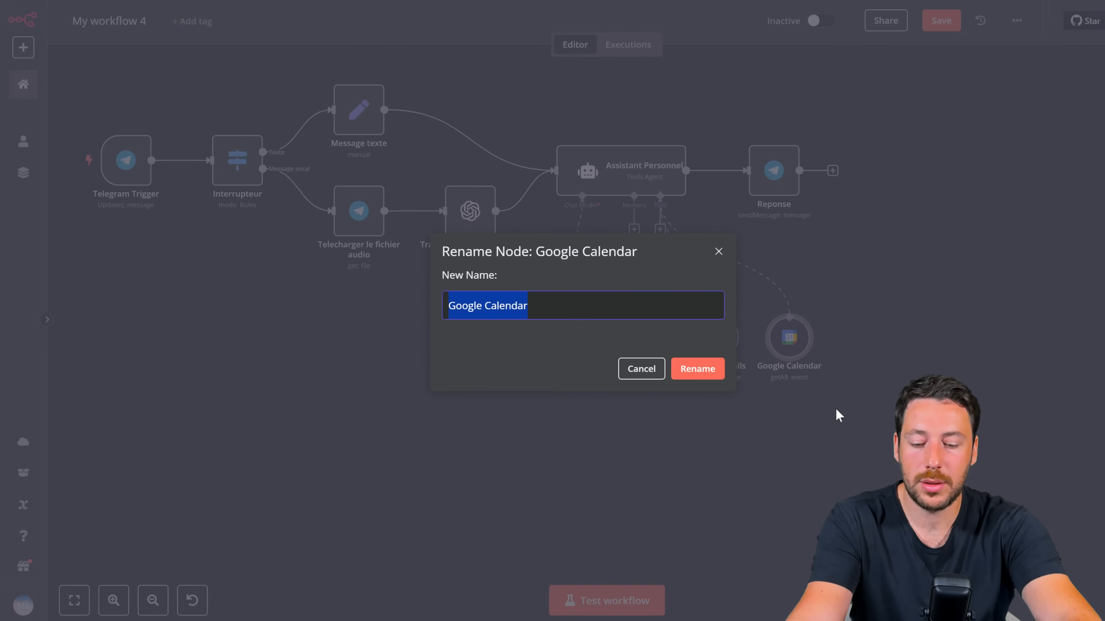
pyautogui.write('Lire cale')
pyautogui.press('BackSpace')
pyautogui.press('BackSpace')
pyautogui.press('BackSpace')
pyautogui.press('BackSpace')
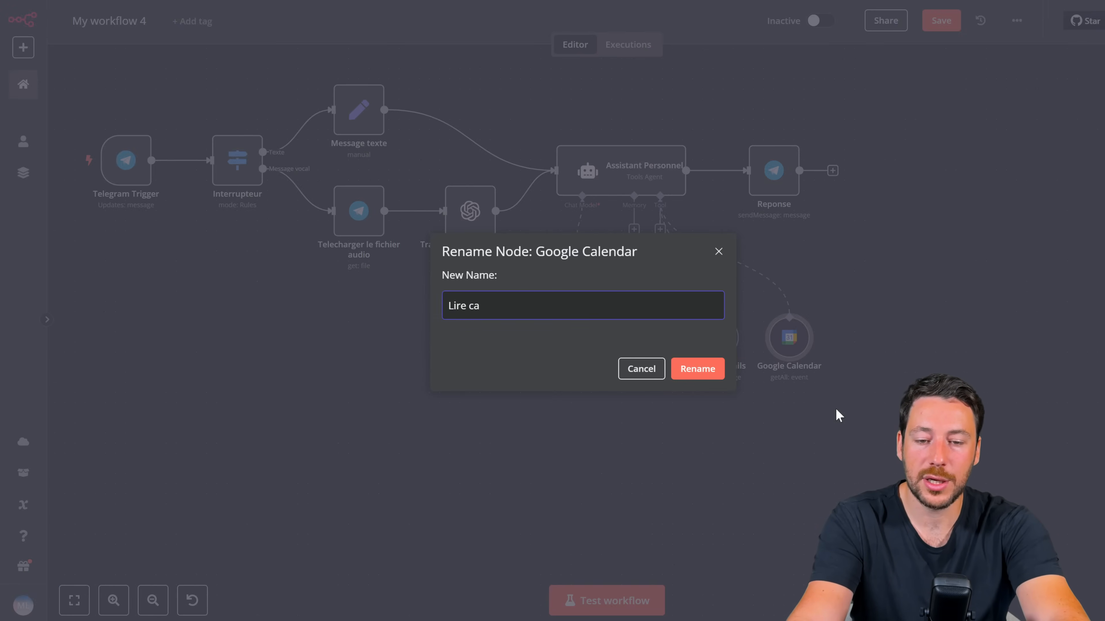
pyautogui.write('agenda')
pyautogui.press('Return')
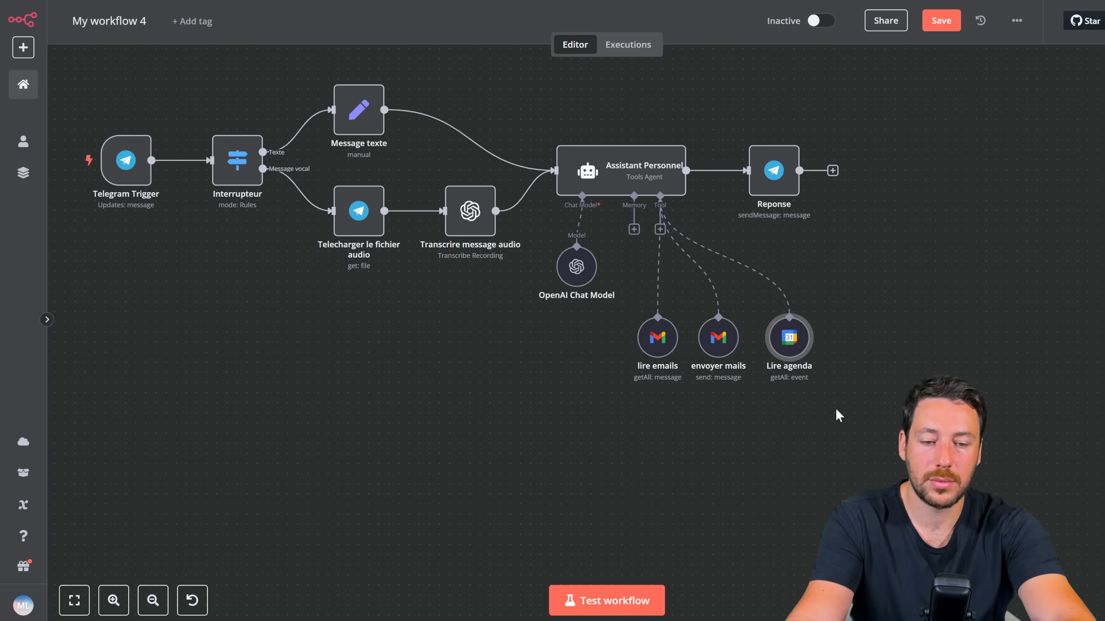
# Step: Add a second Google Calendar Tool to the agent, keeping the Create operation
pyautogui.click(660, 229)
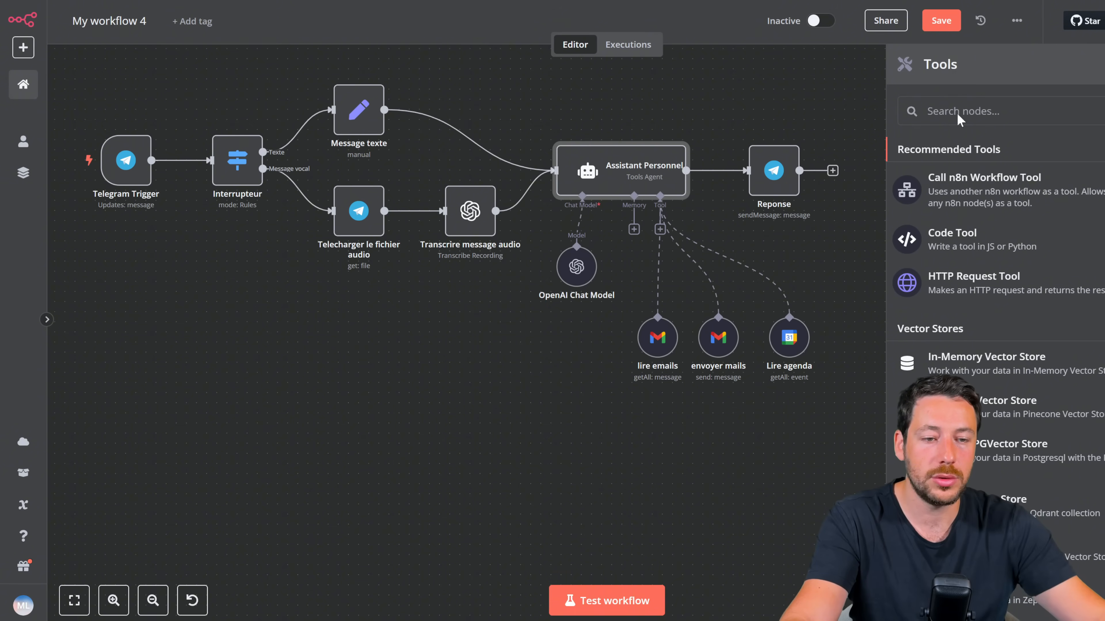
pyautogui.write('calend')
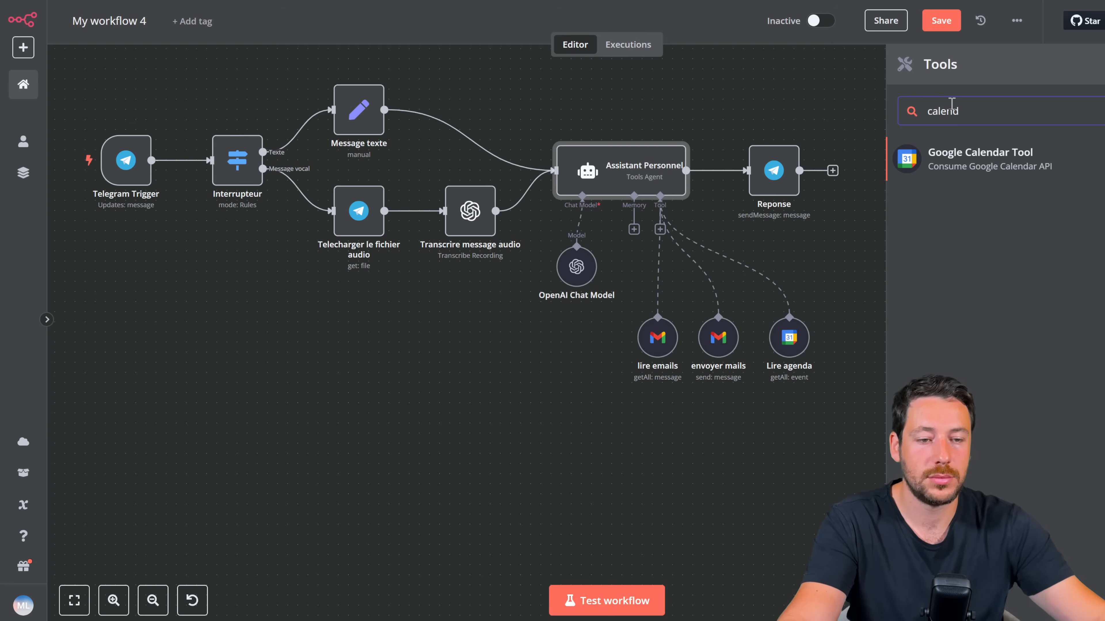
pyautogui.click(979, 153)
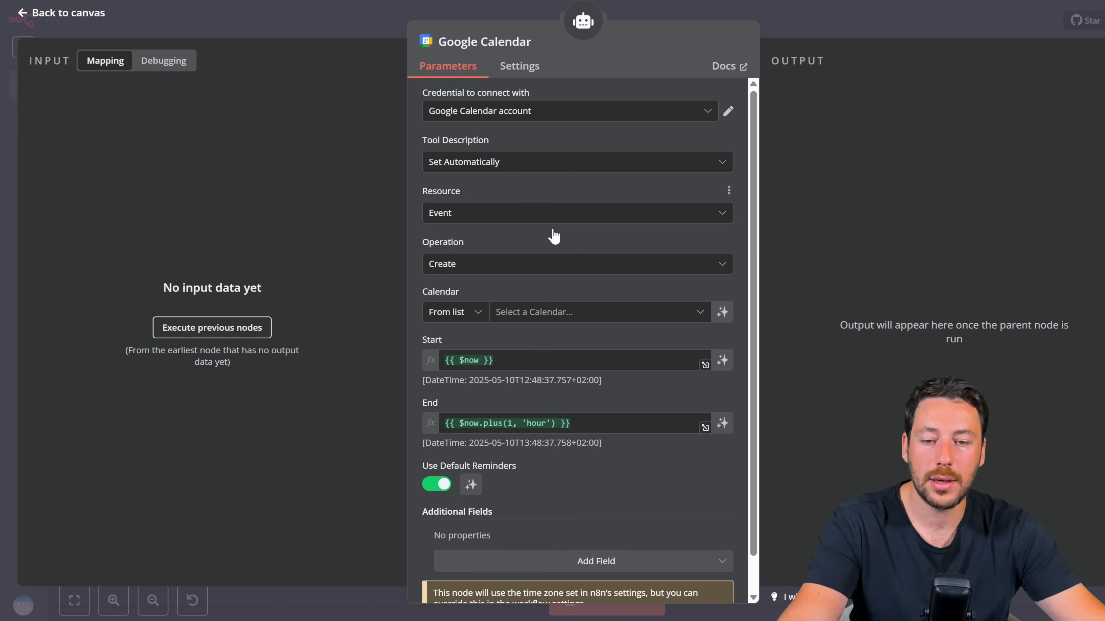
pyautogui.click(531, 265)
pyautogui.click(527, 264)
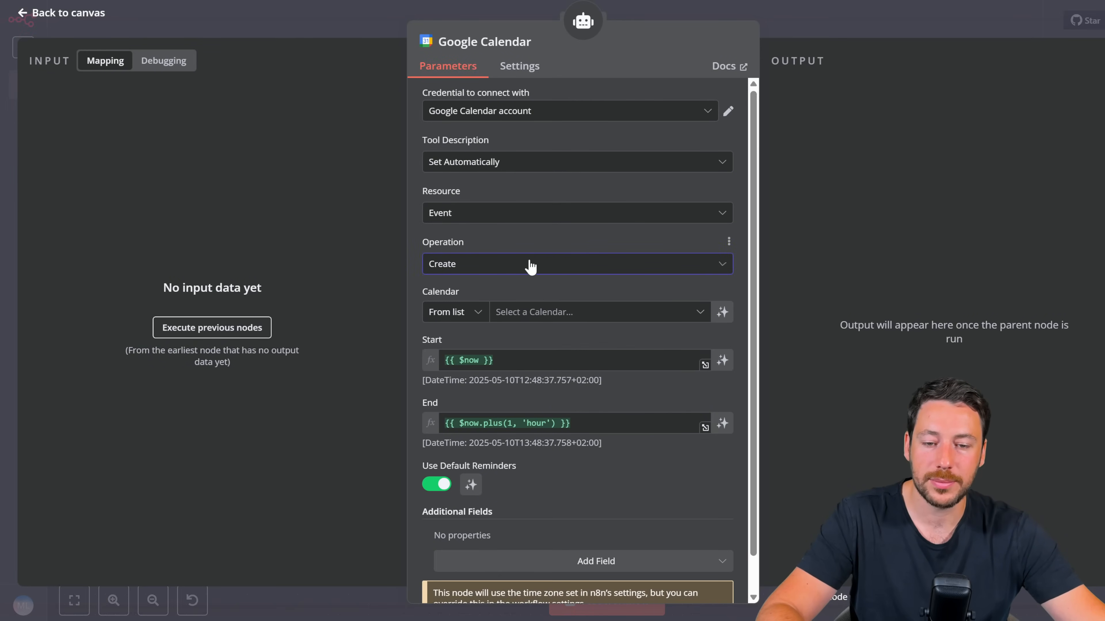
# Step: Set it to the account's own calendar and place the node beside Lire agenda
pyautogui.click(528, 313)
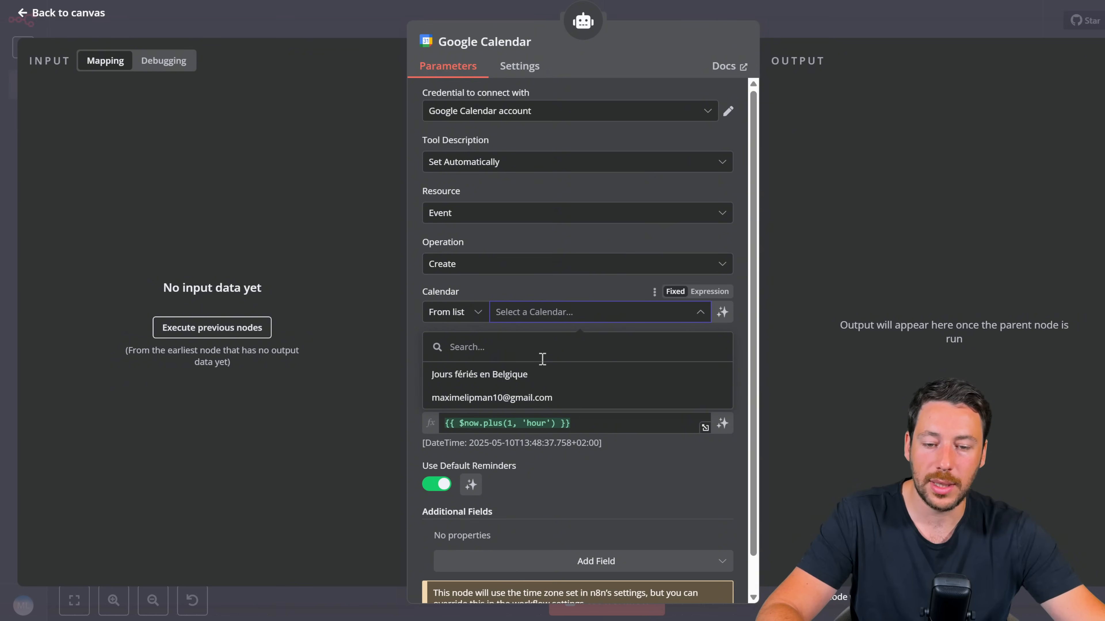
pyautogui.click(533, 395)
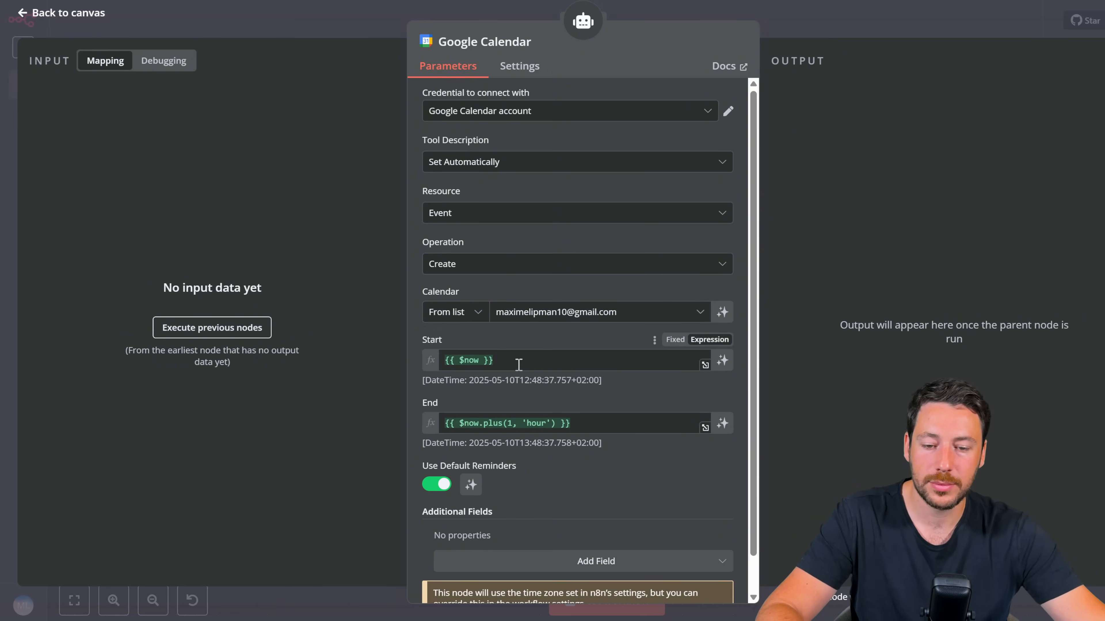
pyautogui.scroll(-1, 524, 365)
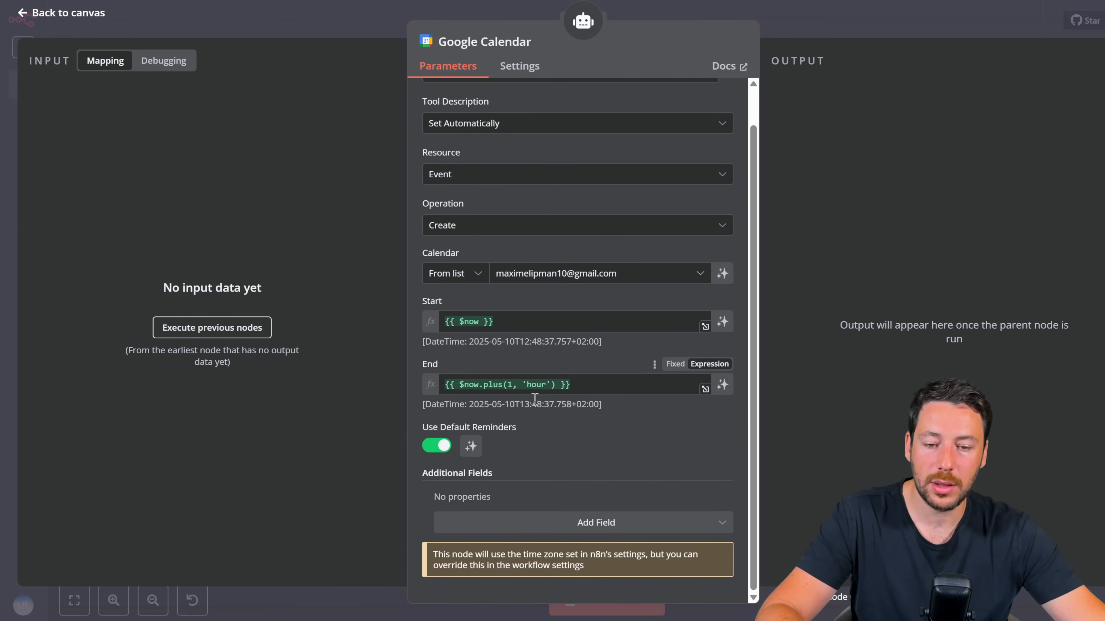
pyautogui.scroll(1, 519, 370)
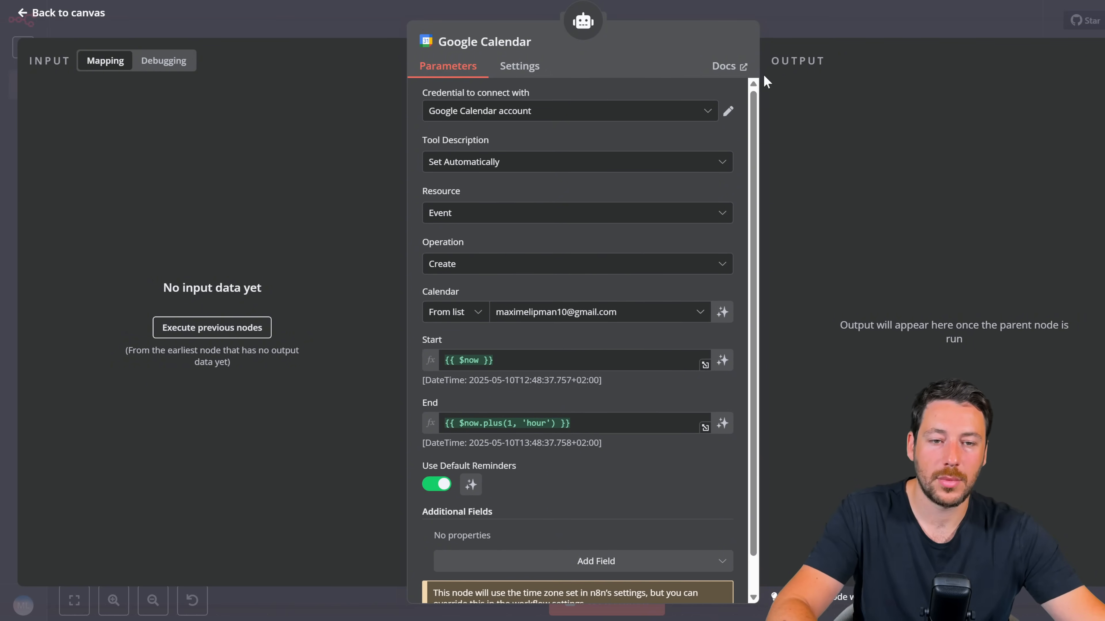
pyautogui.click(802, 27)
pyautogui.moveTo(661, 271); pyautogui.dragTo(848, 333)
# Step: Rename the new calendar node to 'creer events' and nudge it left into line
pyautogui.rightClick(848, 333)
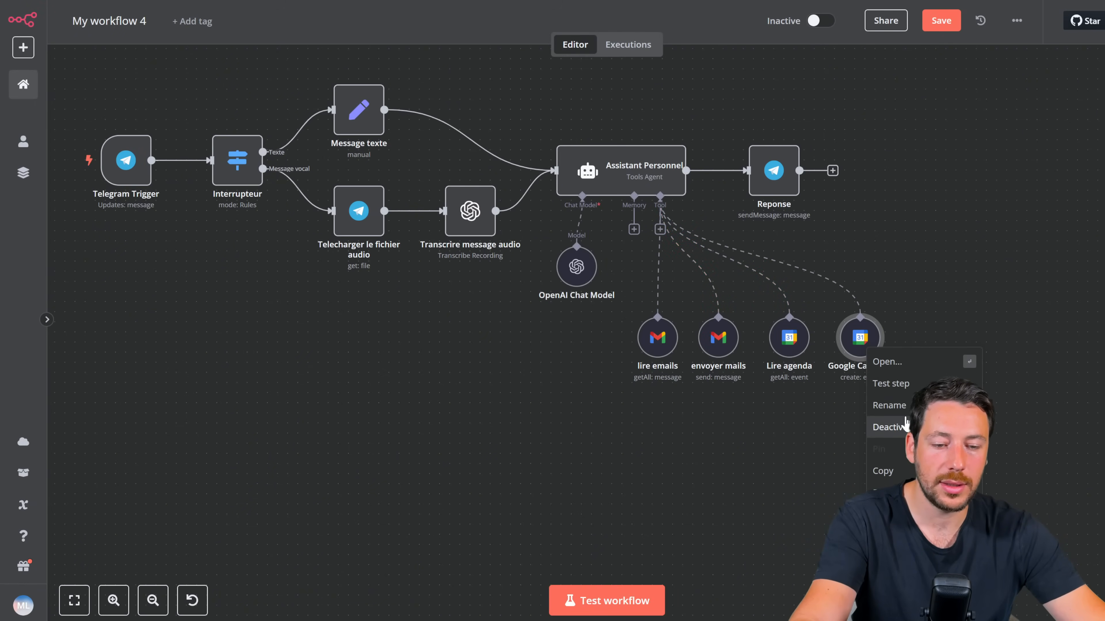
pyautogui.click(892, 406)
pyautogui.write('cree')
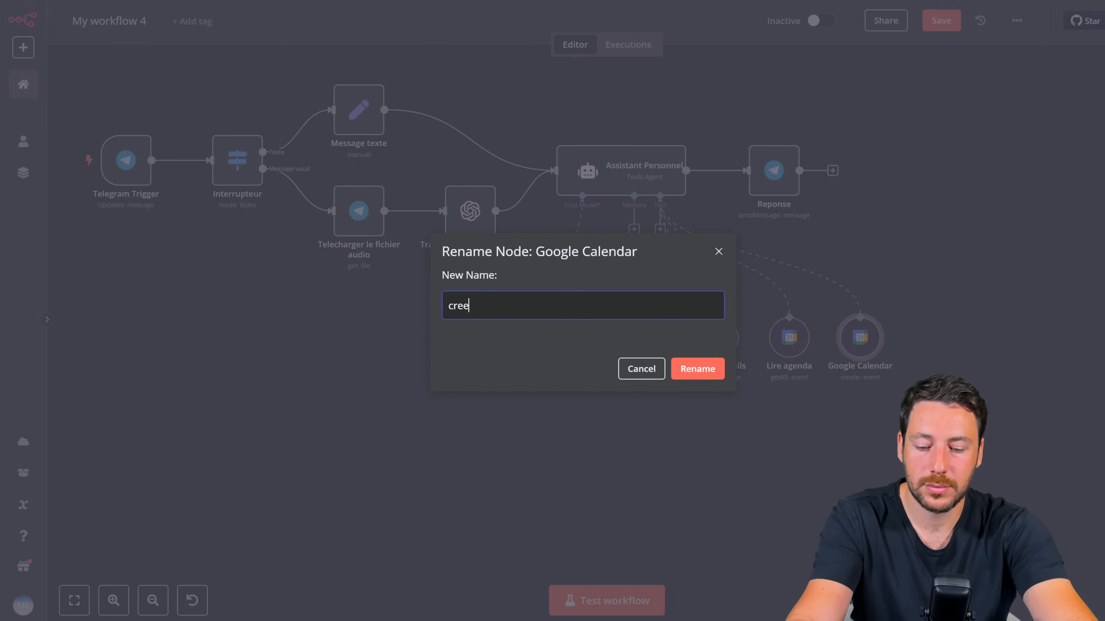
pyautogui.write('r events')
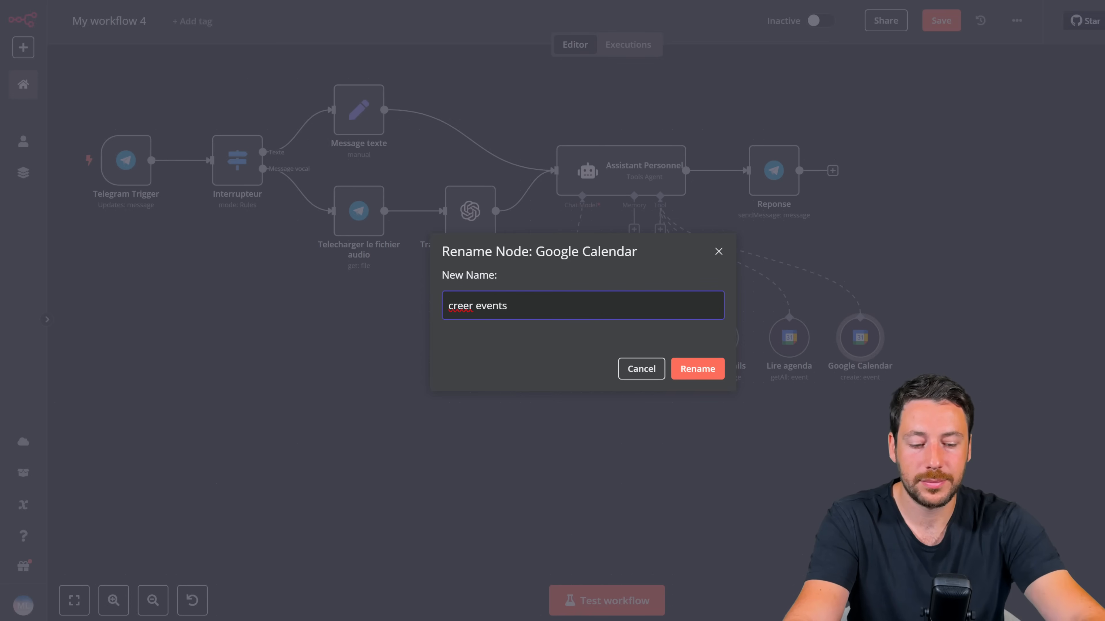
pyautogui.press('Return')
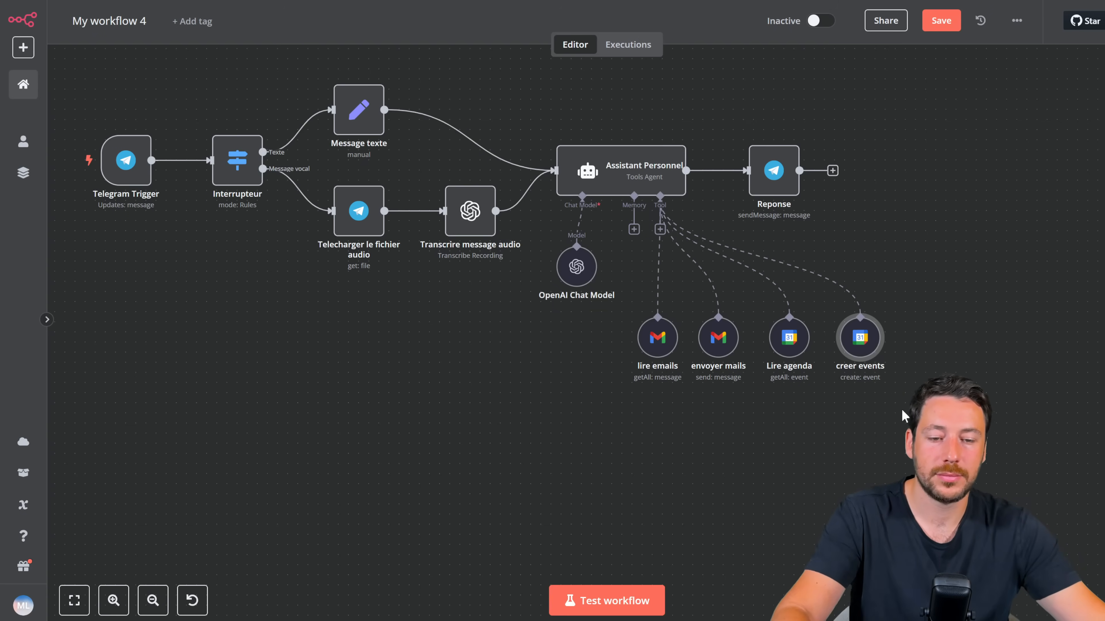
pyautogui.moveTo(874, 351); pyautogui.dragTo(854, 341)
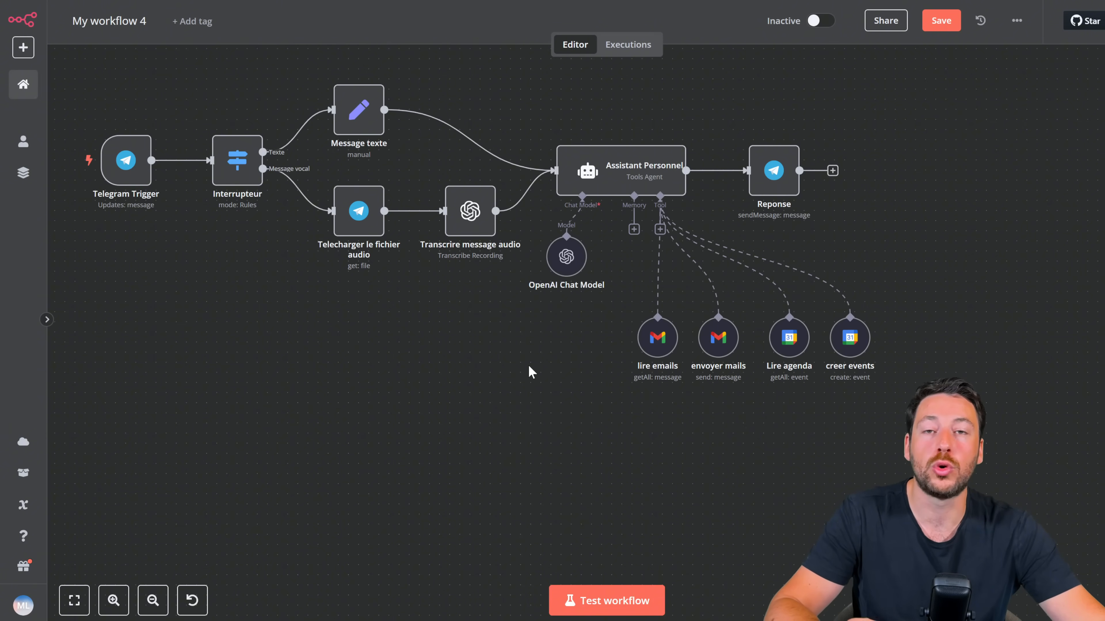
pyautogui.click(634, 230)
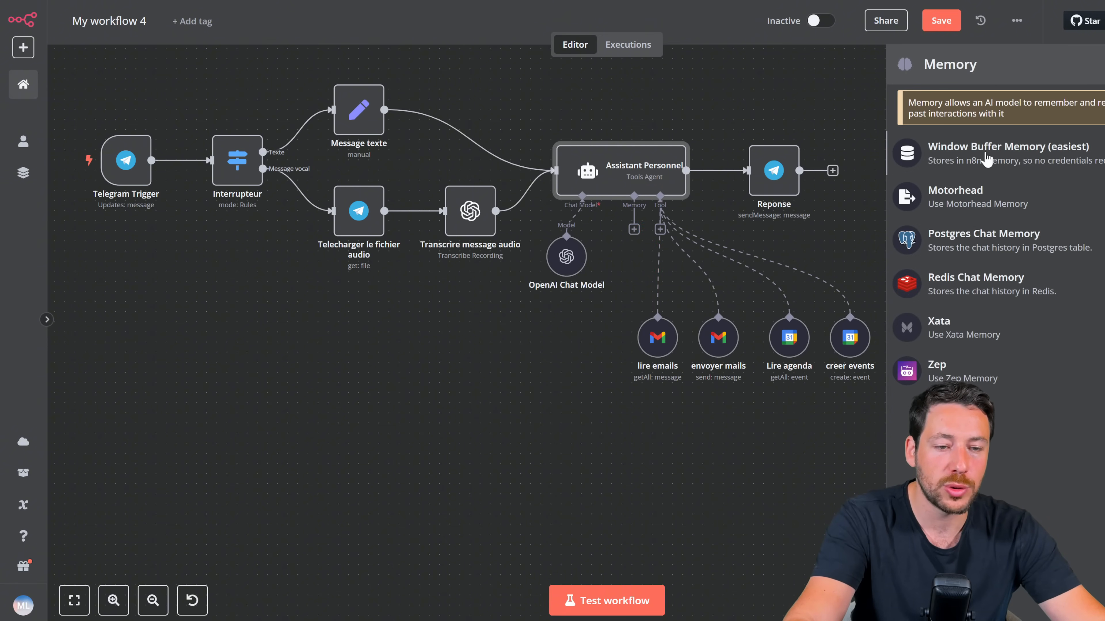
# Step: Attach a Window Buffer Memory to the agent with its session ID set to Define below
pyautogui.click(986, 156)
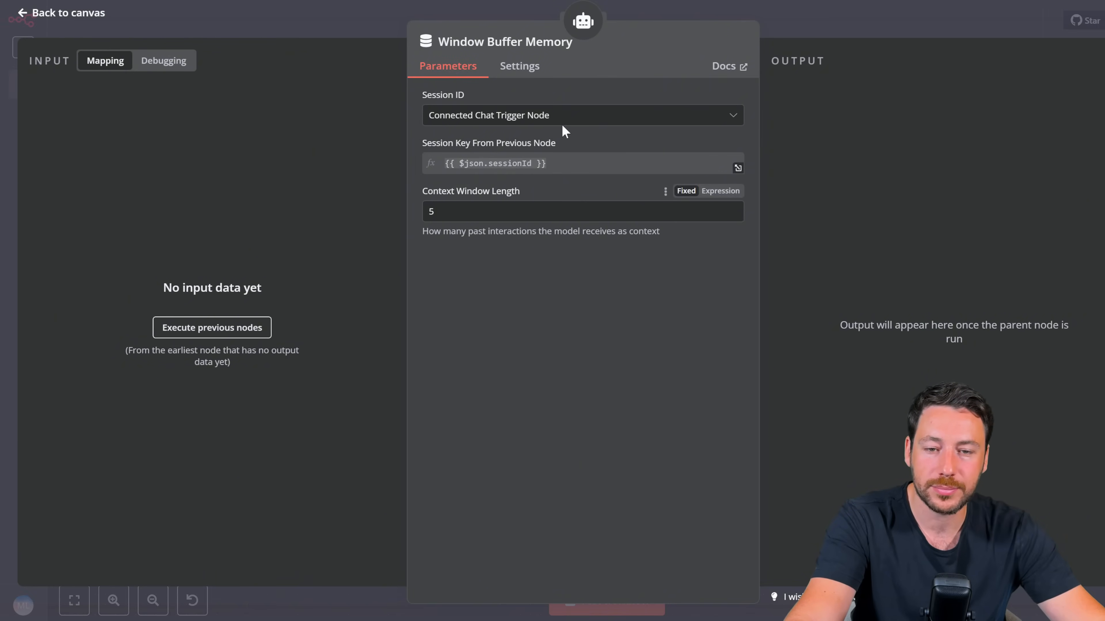
pyautogui.click(563, 116)
pyautogui.click(531, 201)
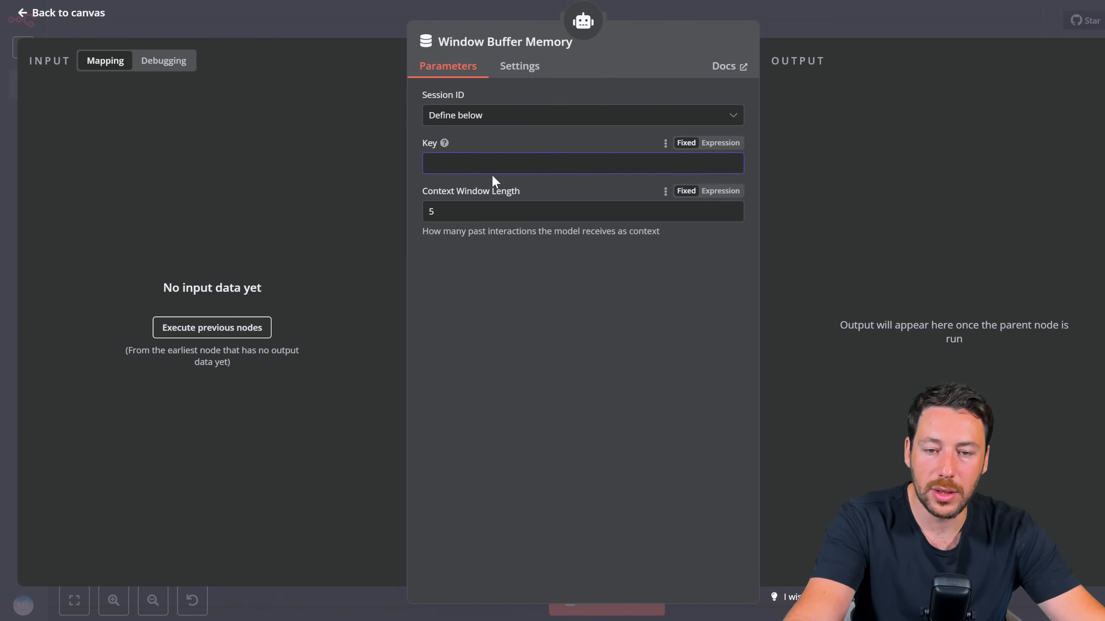
pyautogui.click(487, 162)
pyautogui.click(492, 116)
pyautogui.click(493, 150)
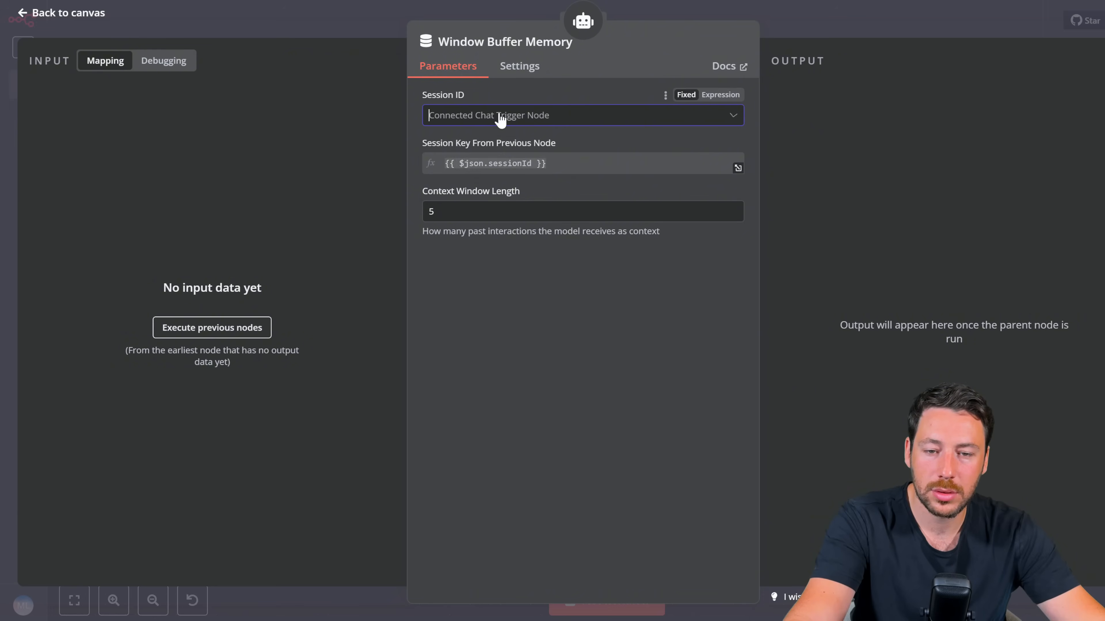
pyautogui.click(498, 115)
pyautogui.click(504, 215)
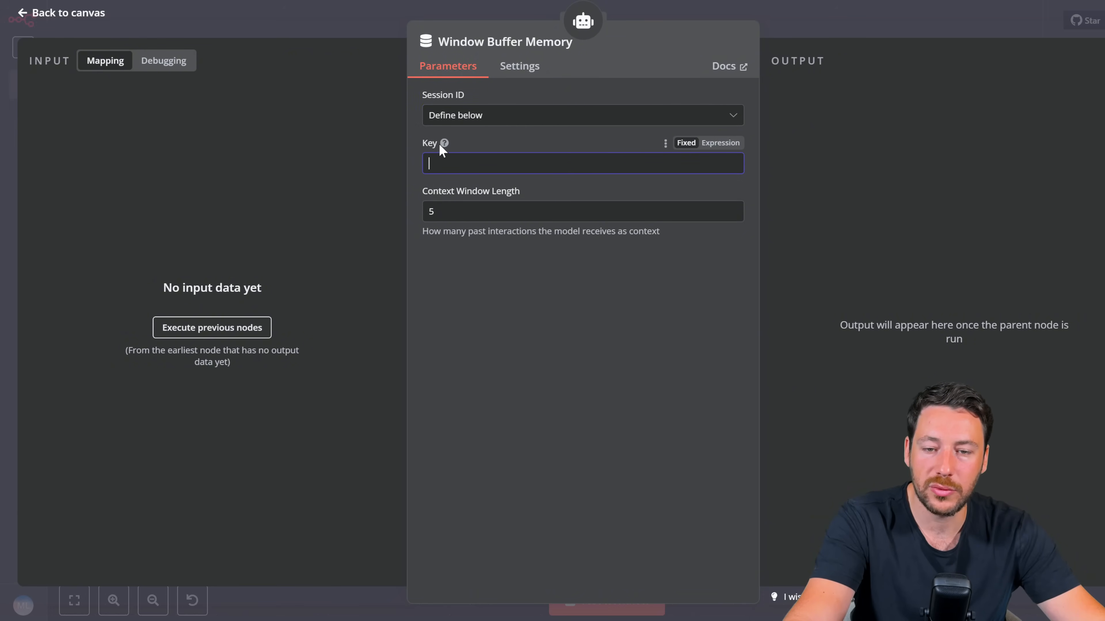
# Step: Set the memory's context window length to 20, then start a test run awaiting a Telegram message
pyautogui.moveTo(441, 145)
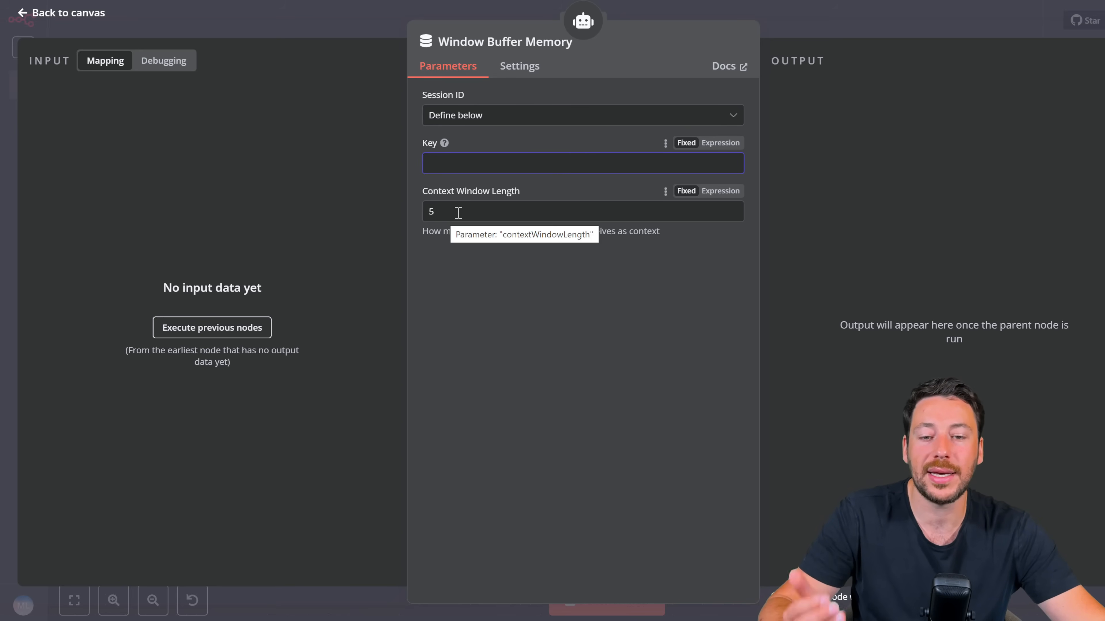
pyautogui.click(486, 214)
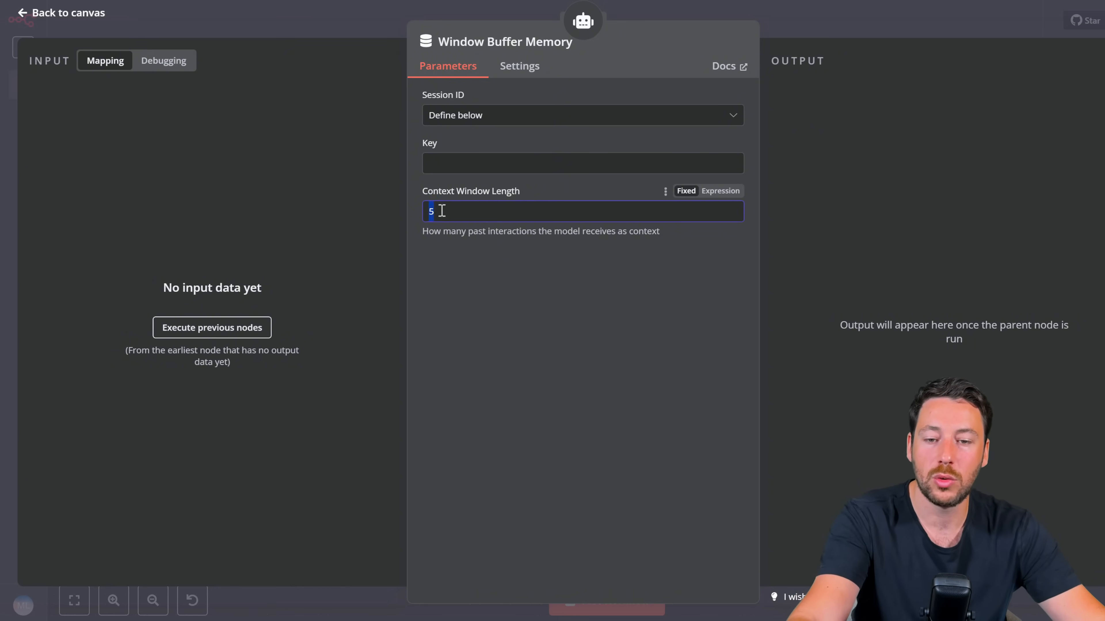
pyautogui.write('20')
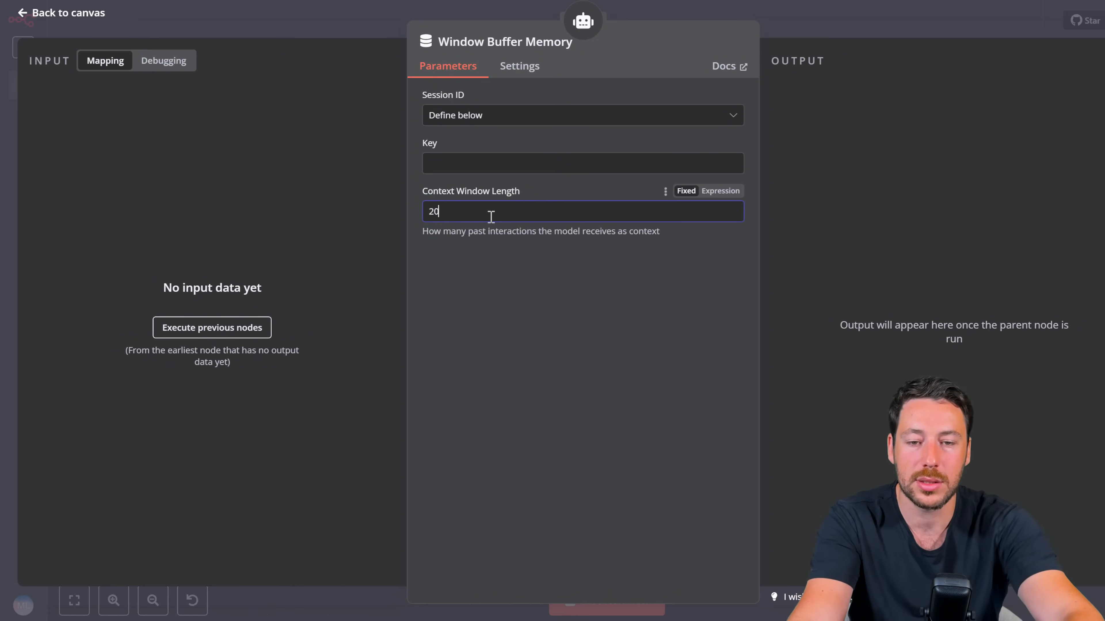
pyautogui.press('Escape')
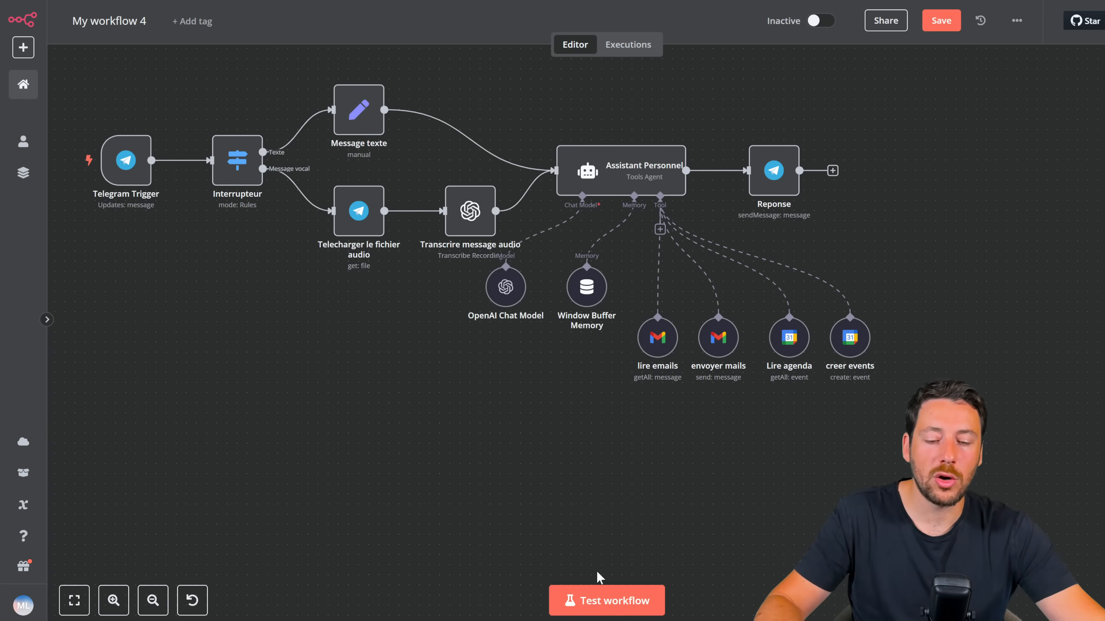
pyautogui.click(602, 596)
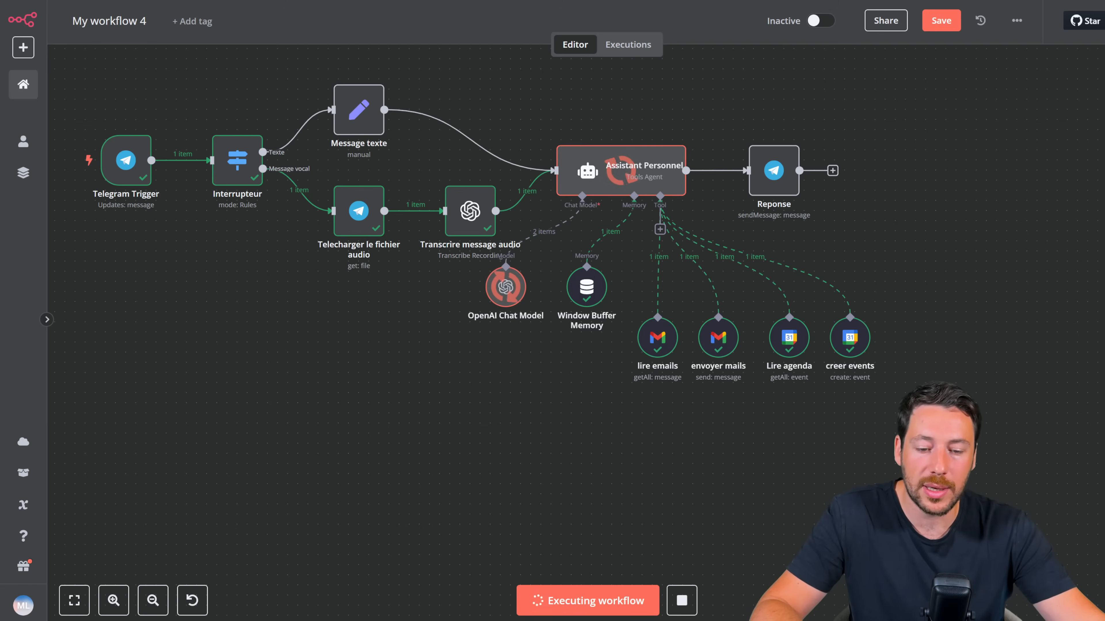
# Step: In Telegram, react with a heart to the bot's reply and move the chat window up
pyautogui.hotkey('alt', 'Tab')
pyautogui.scroll(-1, 285, 438)
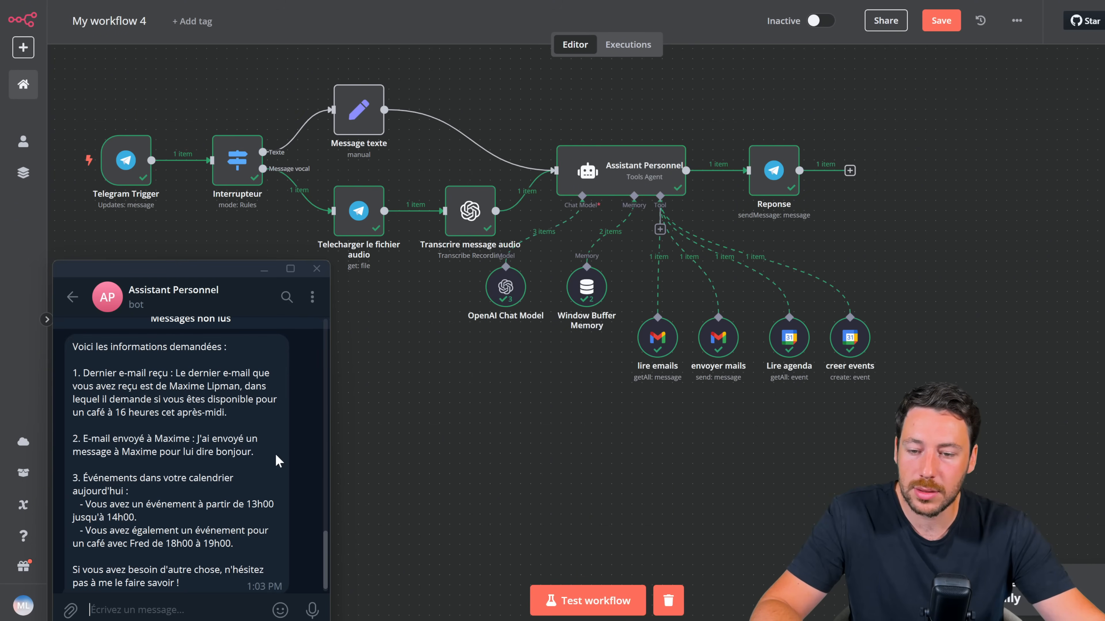
pyautogui.doubleClick(239, 434)
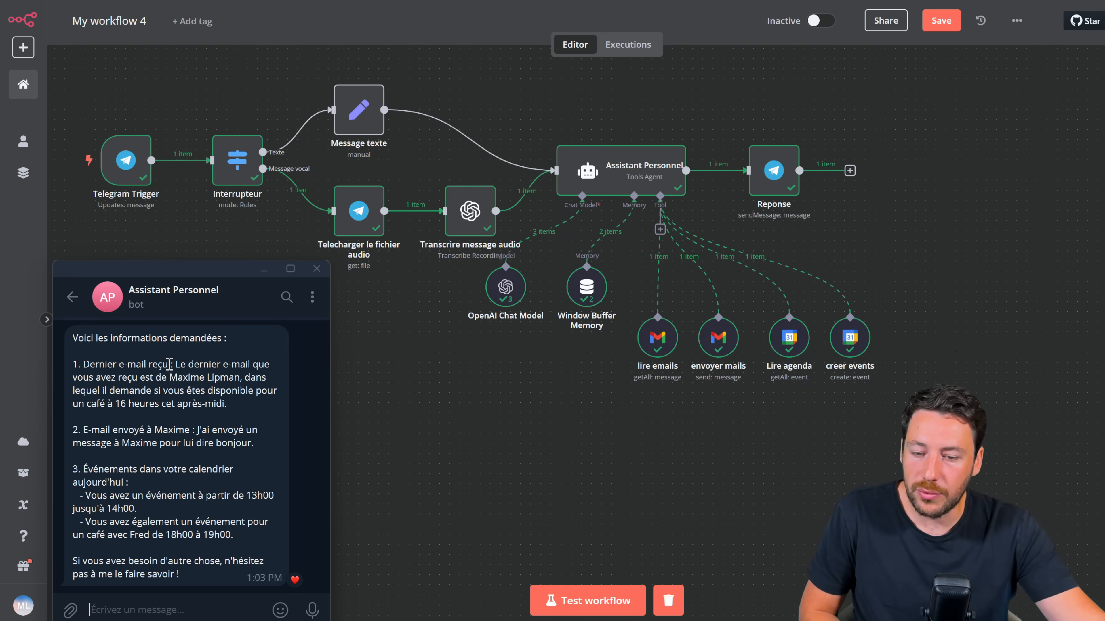
pyautogui.moveTo(195, 278); pyautogui.dragTo(194, 250)
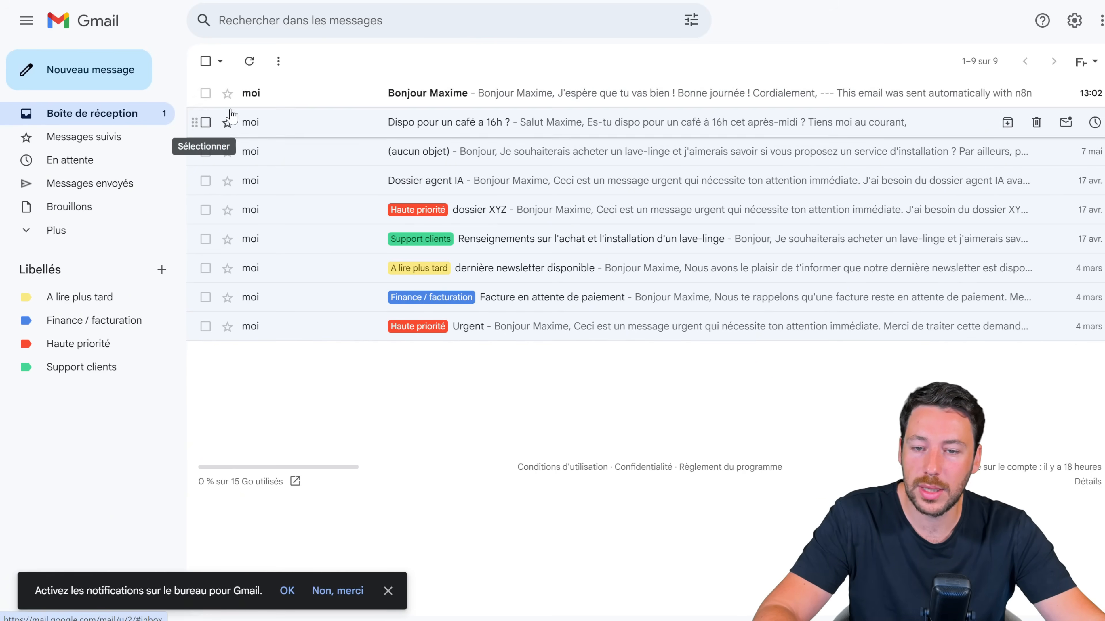
# Step: Check the agent's greeting email in the Gmail inbox, then look at the new Google Calendar event
pyautogui.click(262, 100)
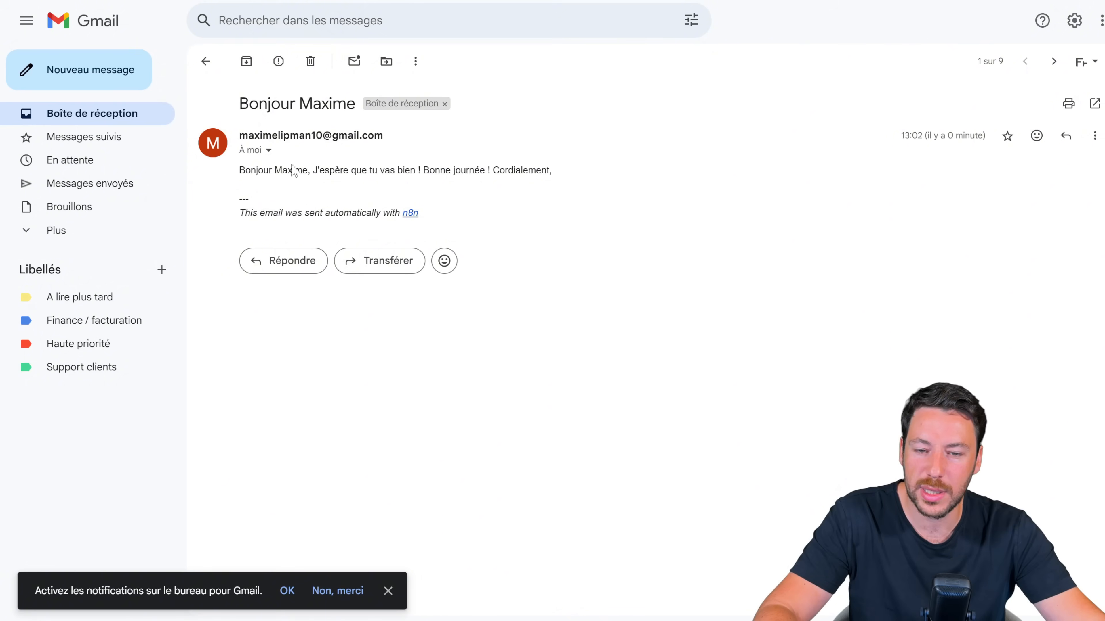
pyautogui.click(118, 122)
pyautogui.click(218, 1)
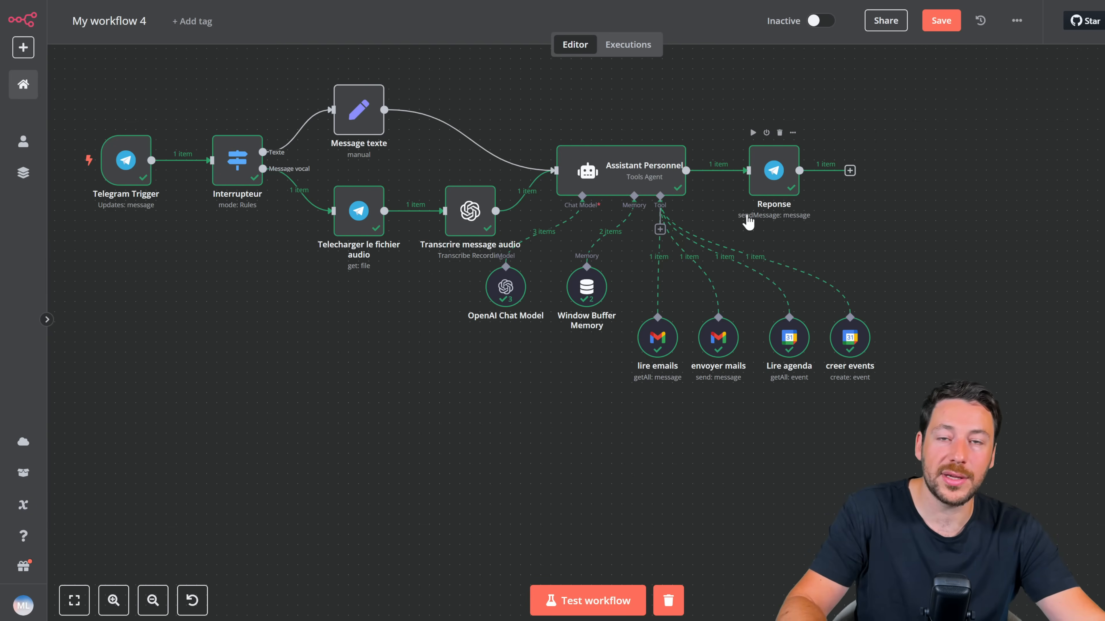
# Step: Add a Wikipedia tool to the agent, place it at the end of the tool row, and search tools for 'serp'
pyautogui.click(659, 229)
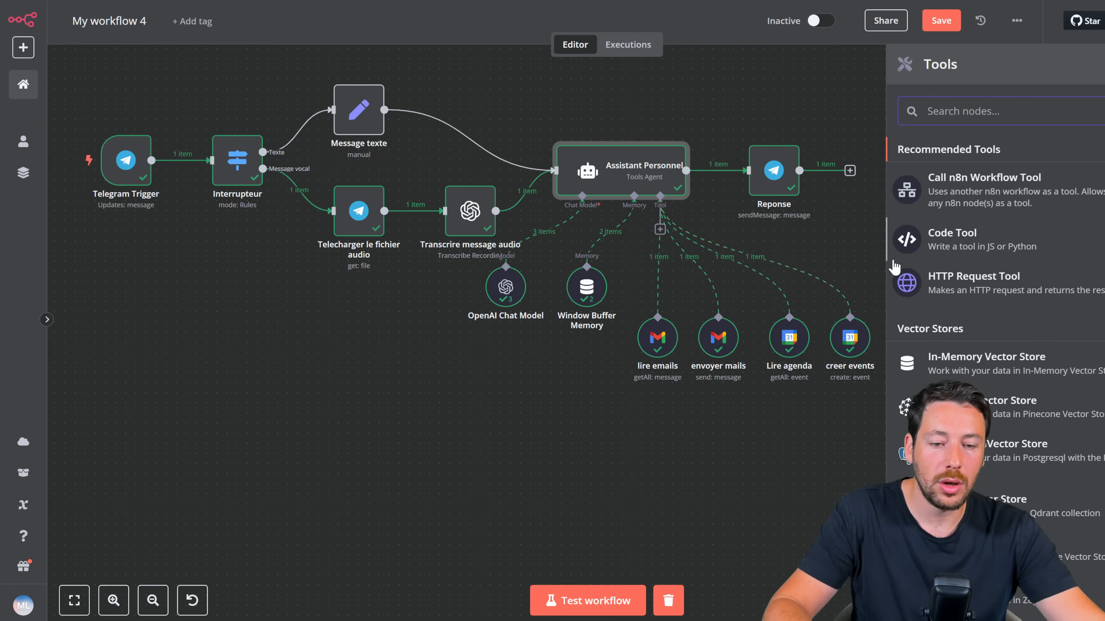
pyautogui.write('wikipe')
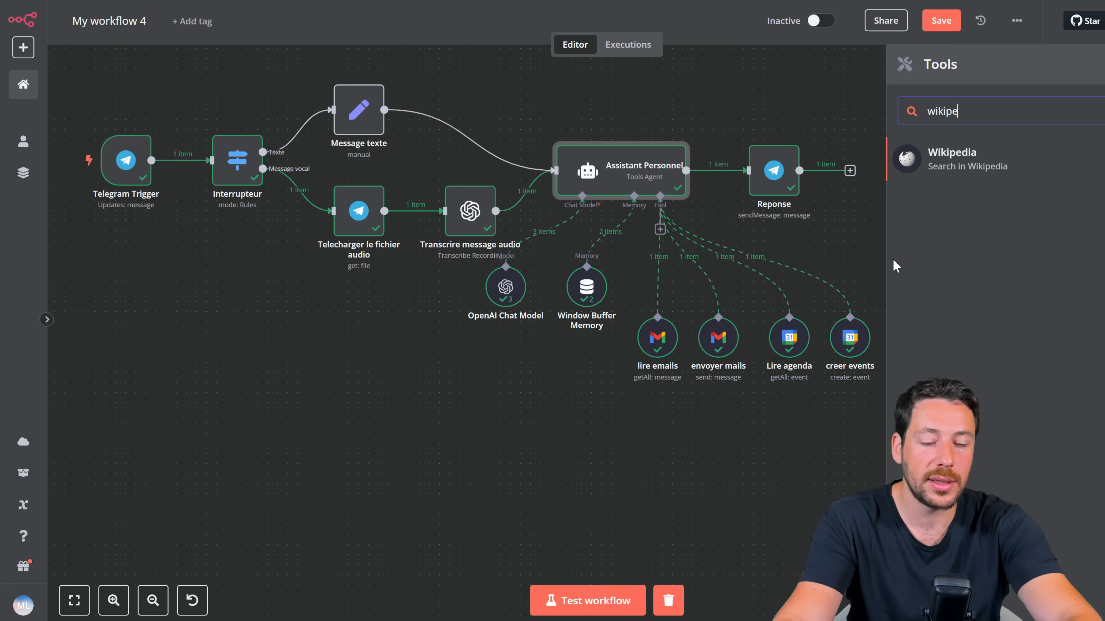
pyautogui.click(949, 159)
pyautogui.click(307, 29)
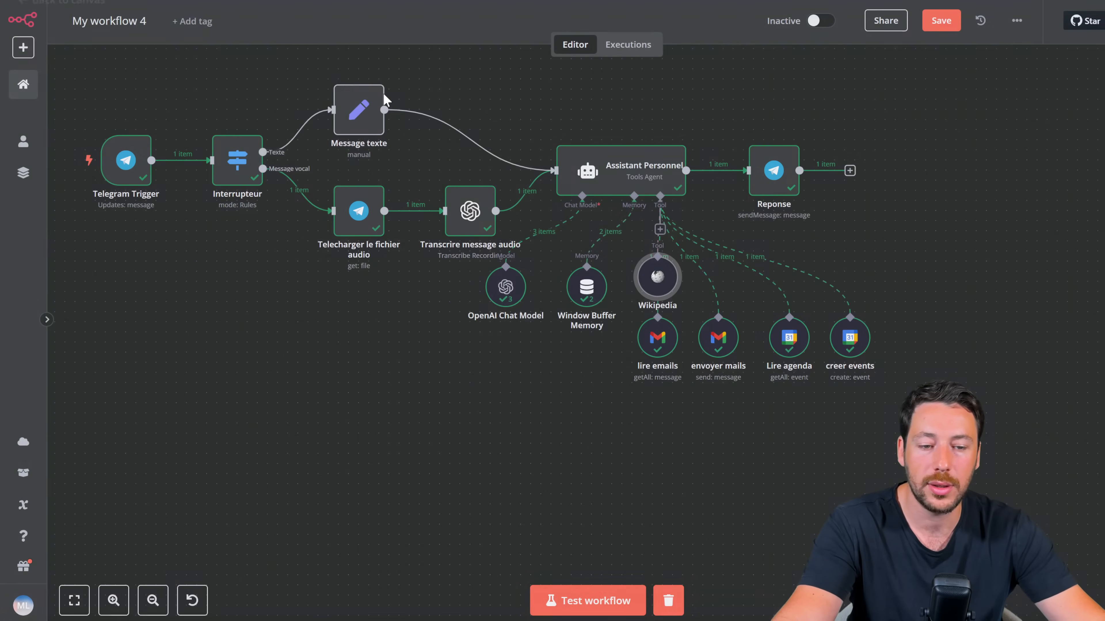
pyautogui.moveTo(658, 279); pyautogui.dragTo(918, 331)
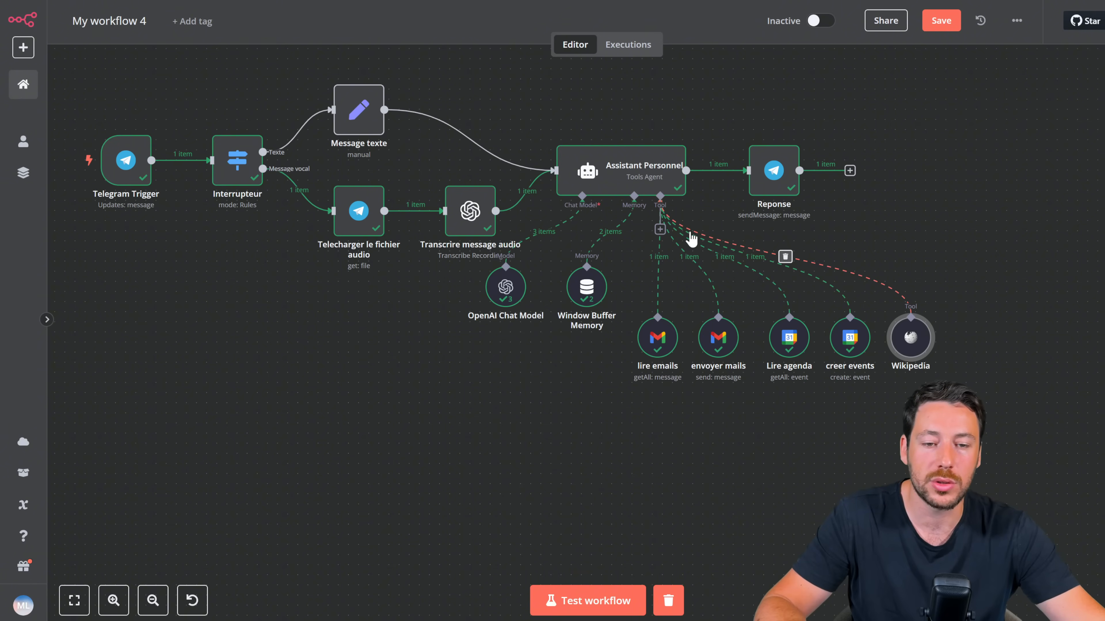
pyautogui.click(659, 229)
pyautogui.write('serp')
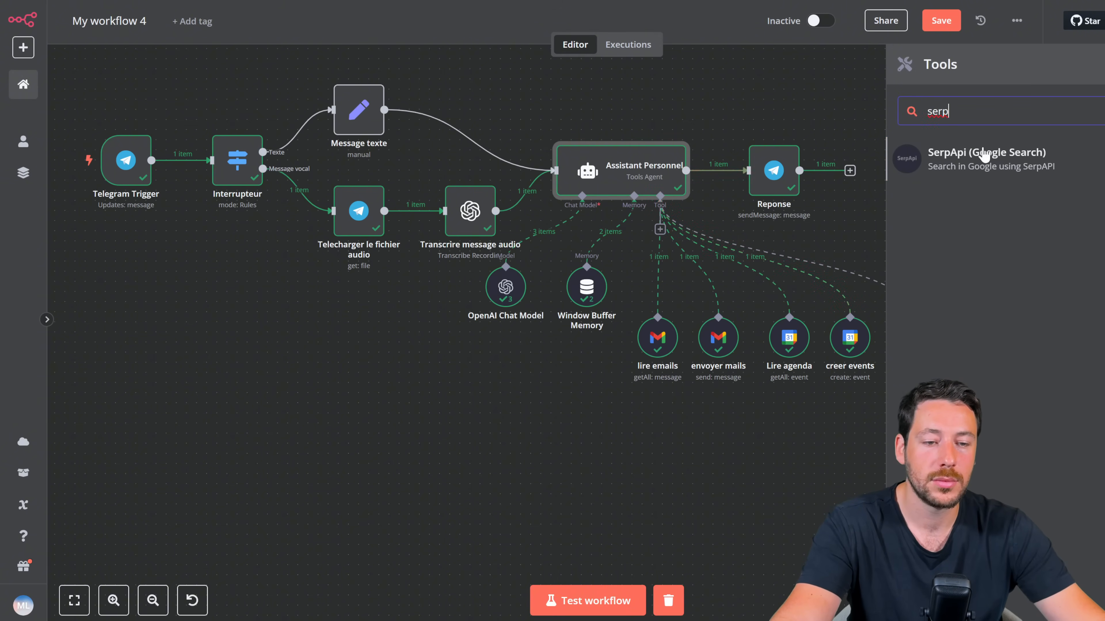
# Step: Add the SerpApi (Google Search) tool with the existing SerpAPI account and switch the workflow to Active
pyautogui.click(983, 158)
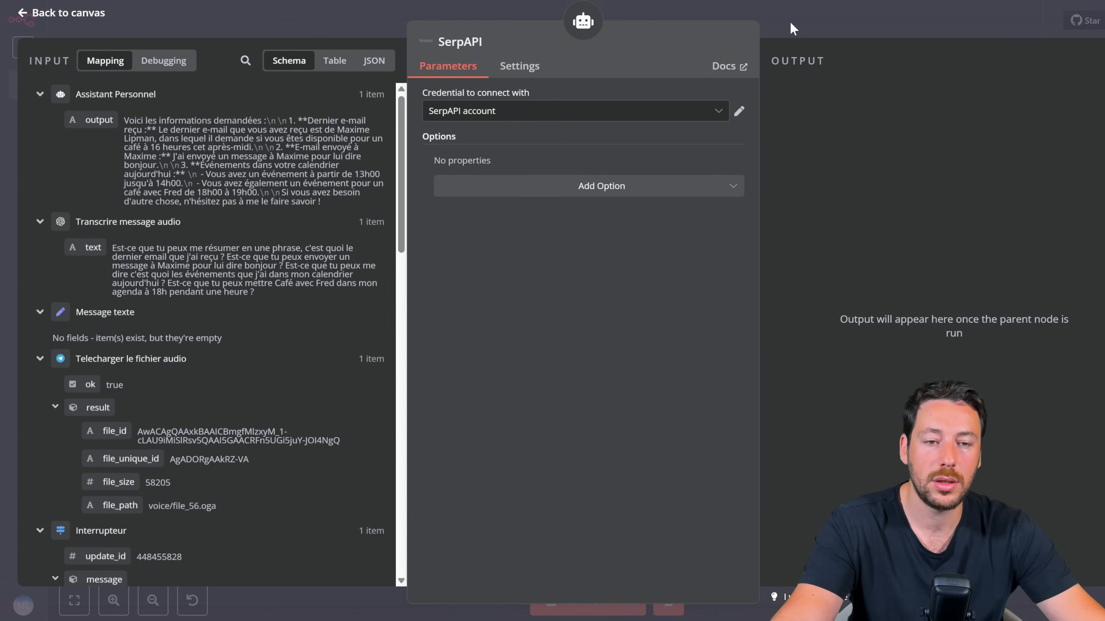
pyautogui.click(696, 112)
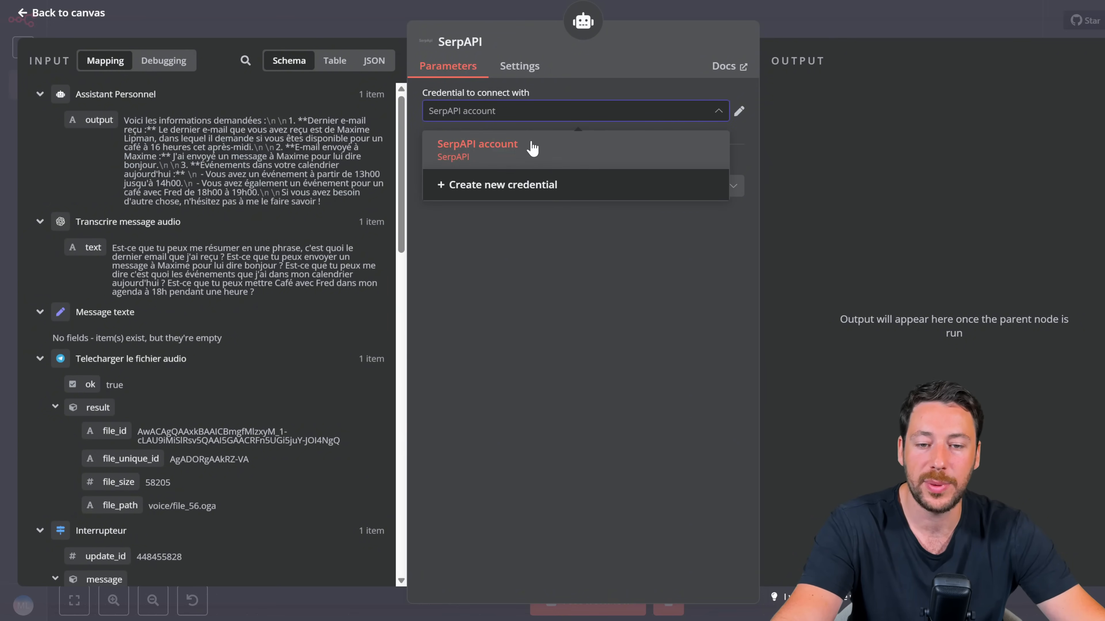
pyautogui.click(520, 186)
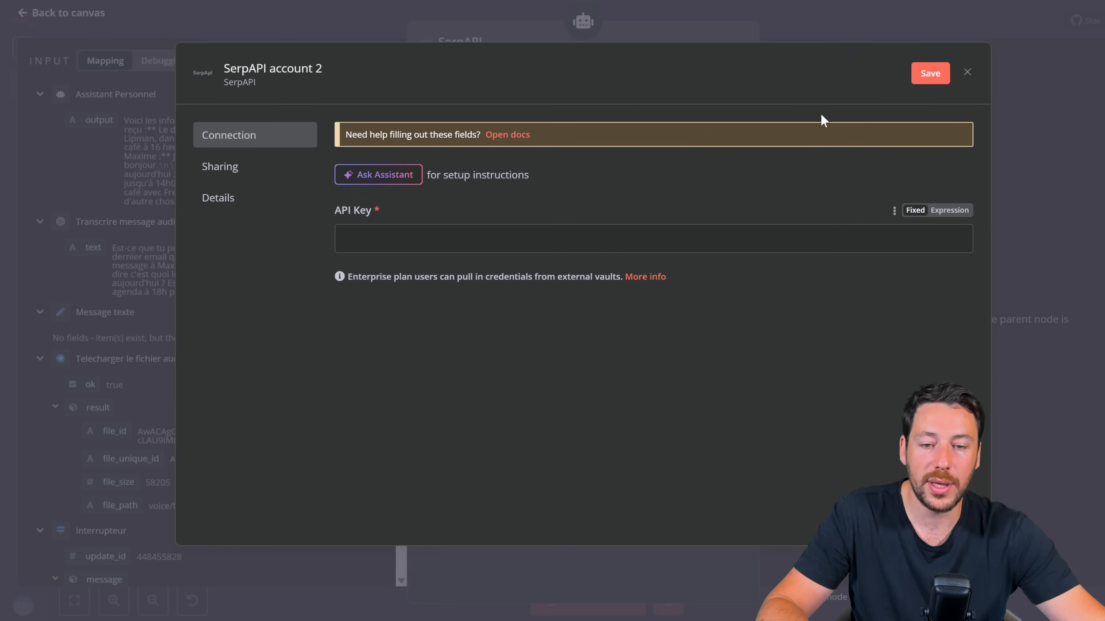
pyautogui.click(803, 24)
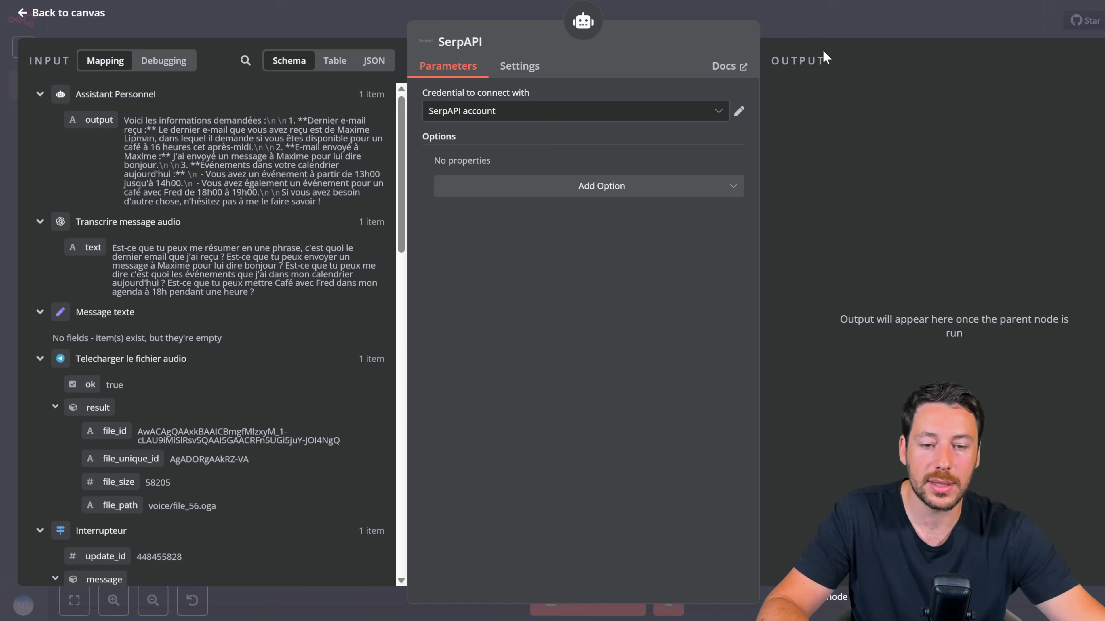
pyautogui.click(839, 20)
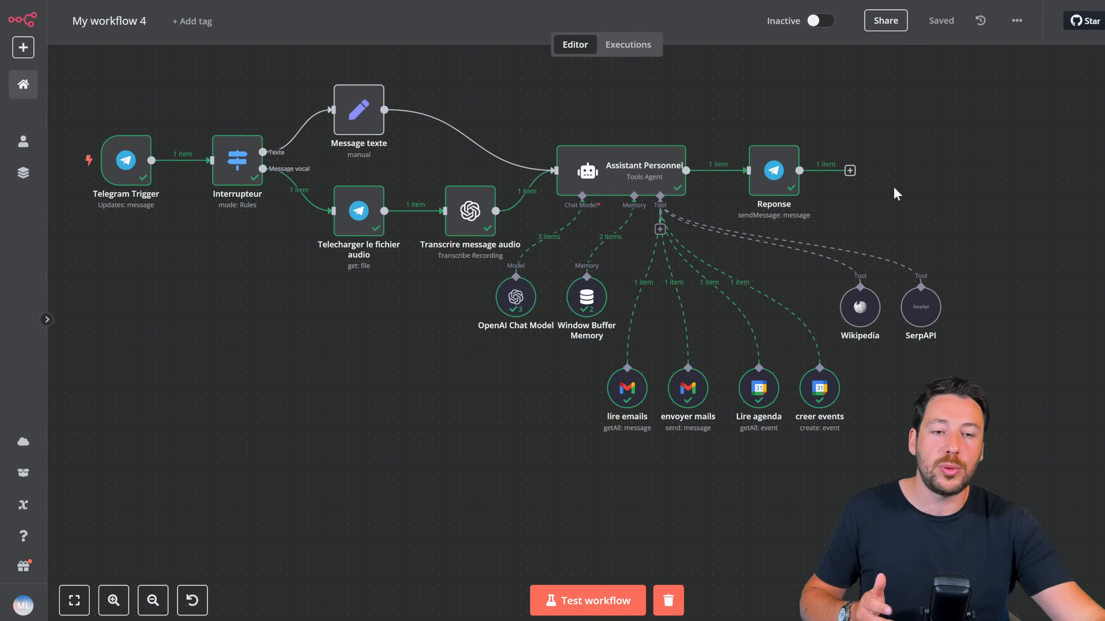
pyautogui.click(812, 22)
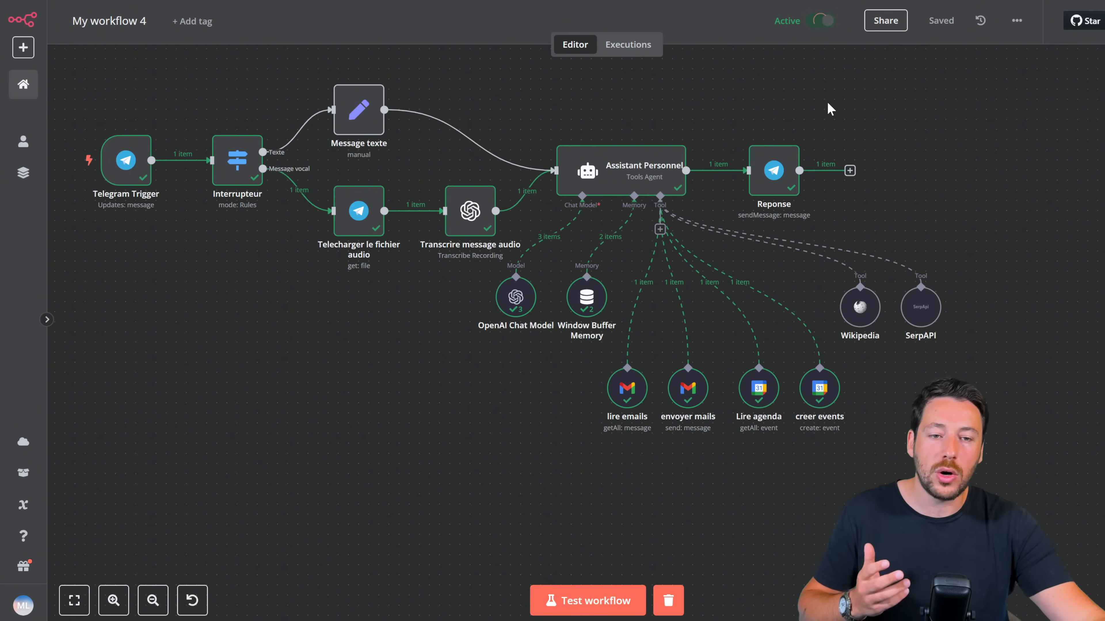